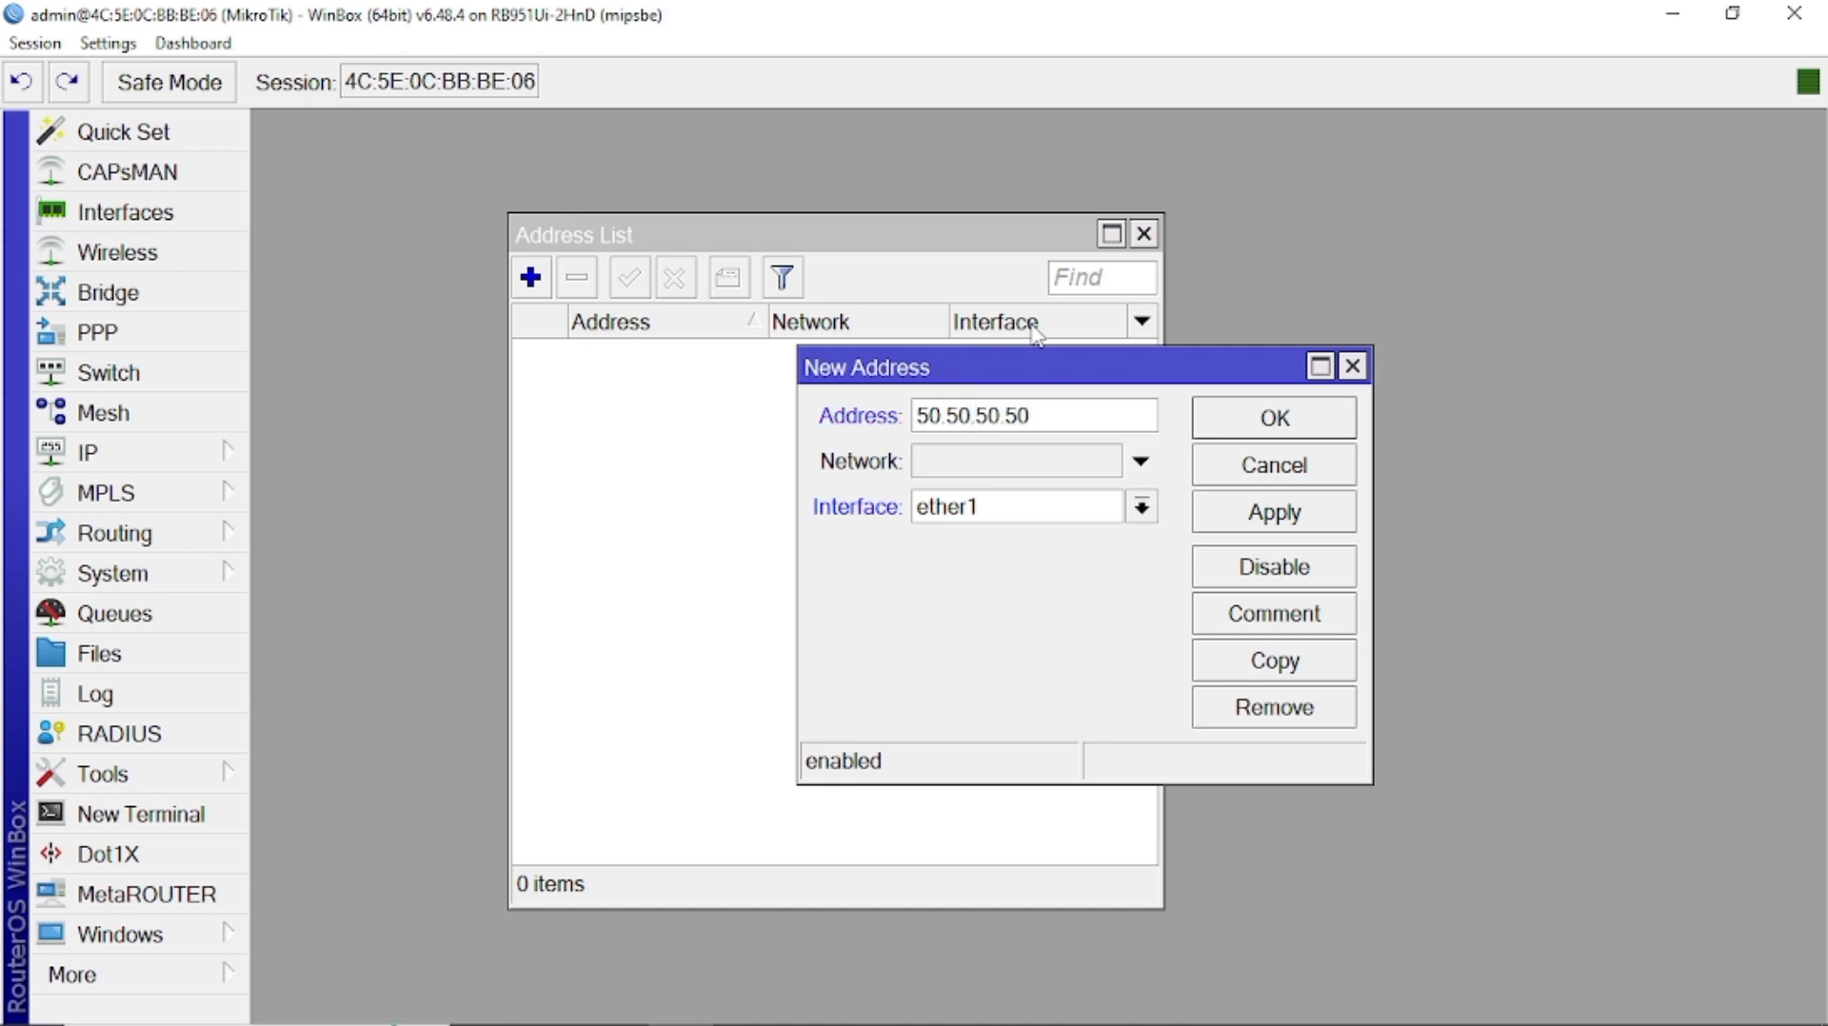
Continue typing the new address 50.50.50.50 in the New Address Address field.
type("0/24")
Save 50.50.50.50/24 on ether1 and close the Address List window.
left_click(1273, 512)
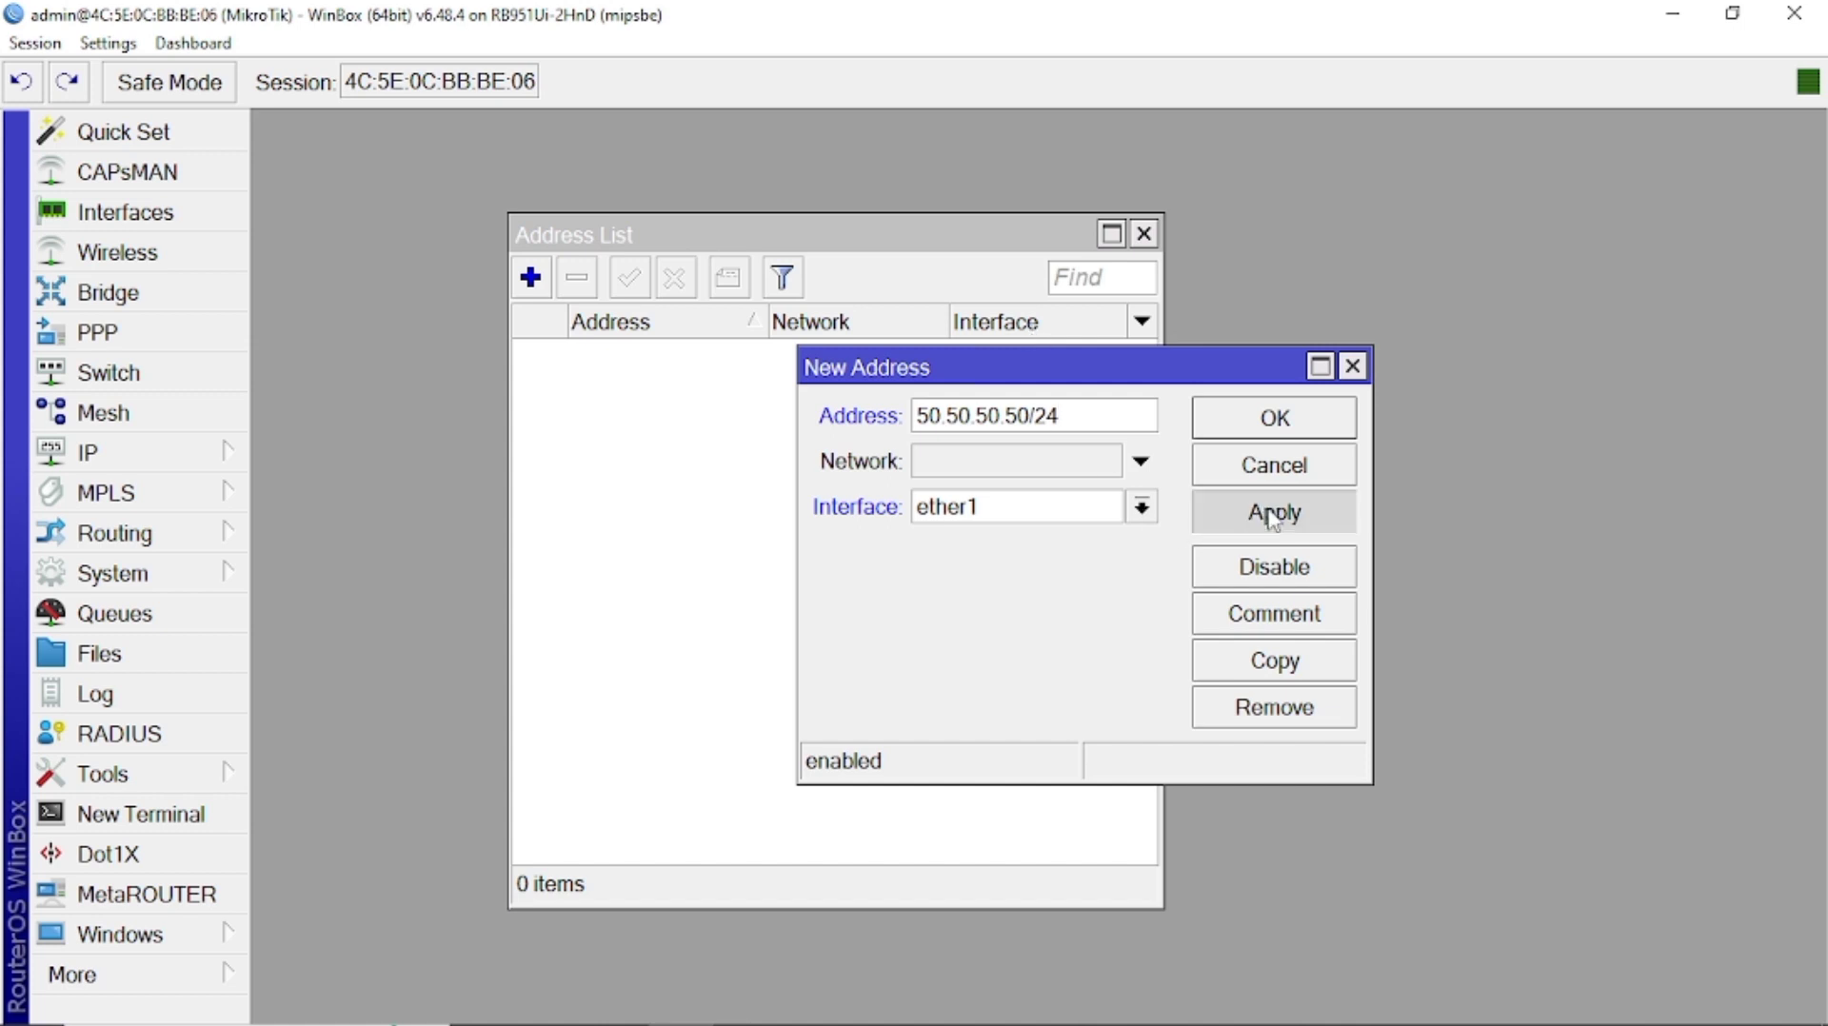
left_click(1253, 436)
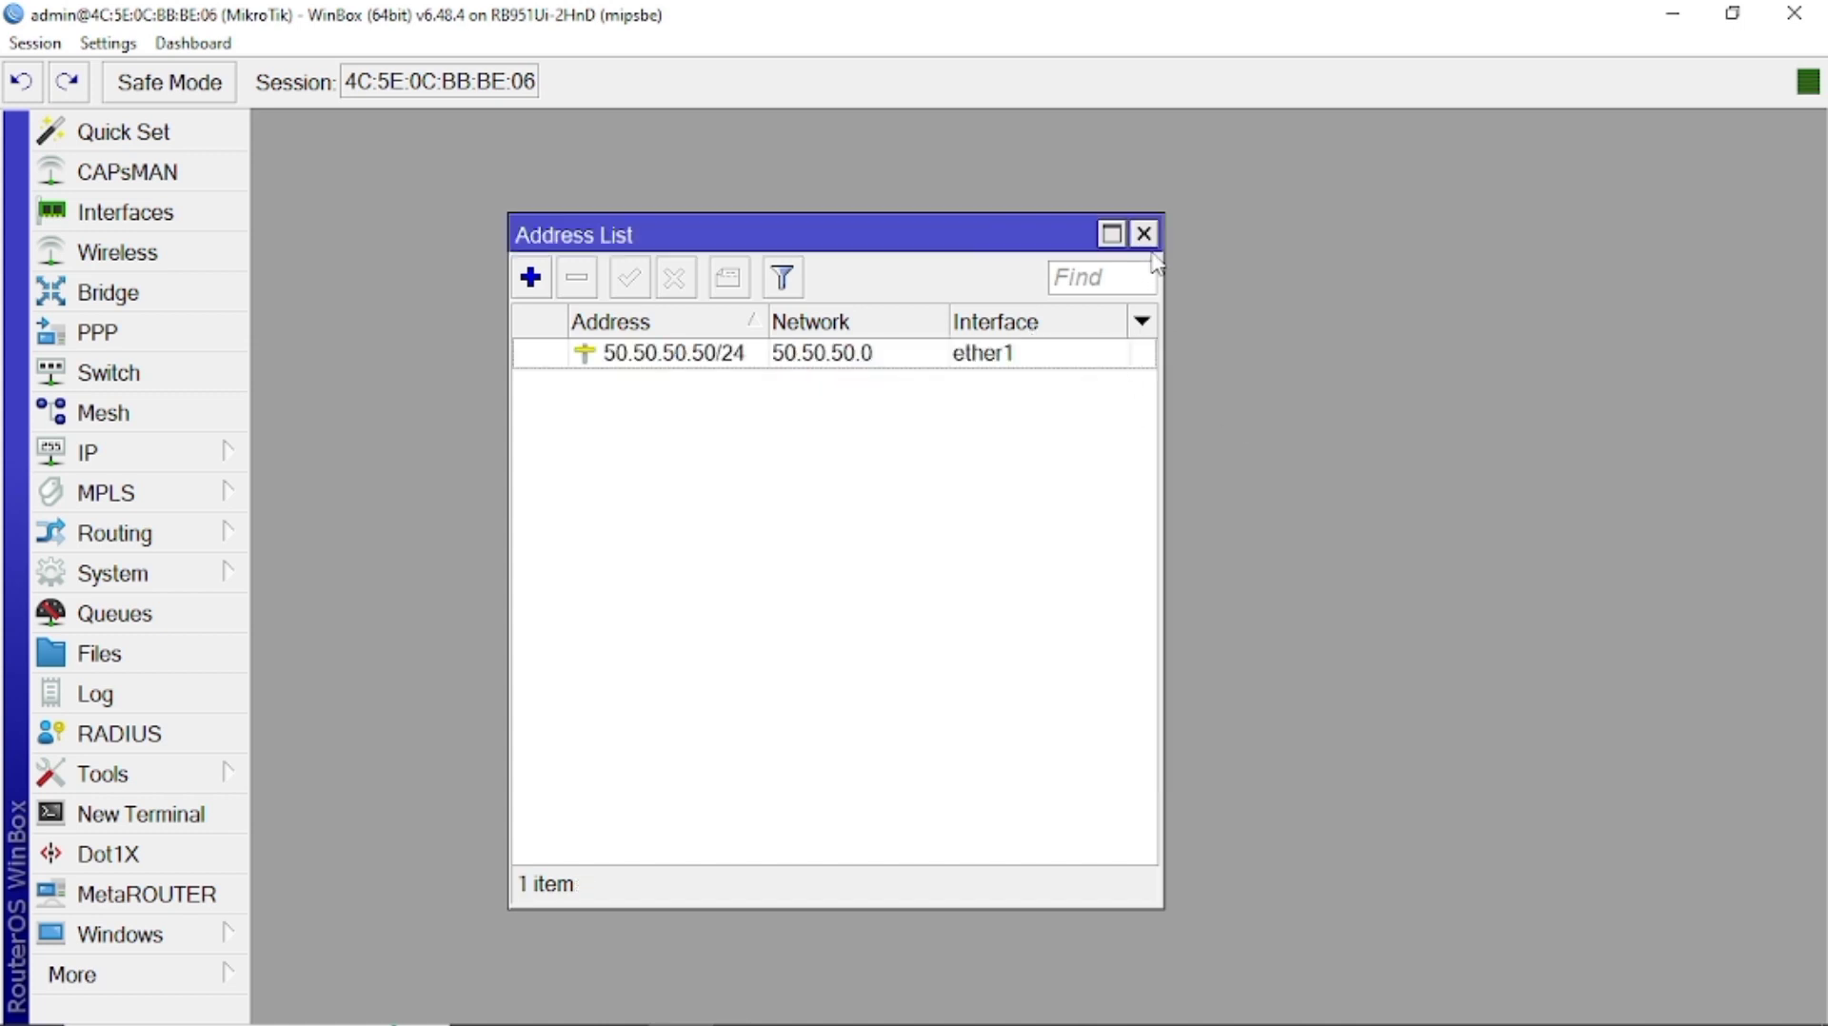
left_click(1143, 233)
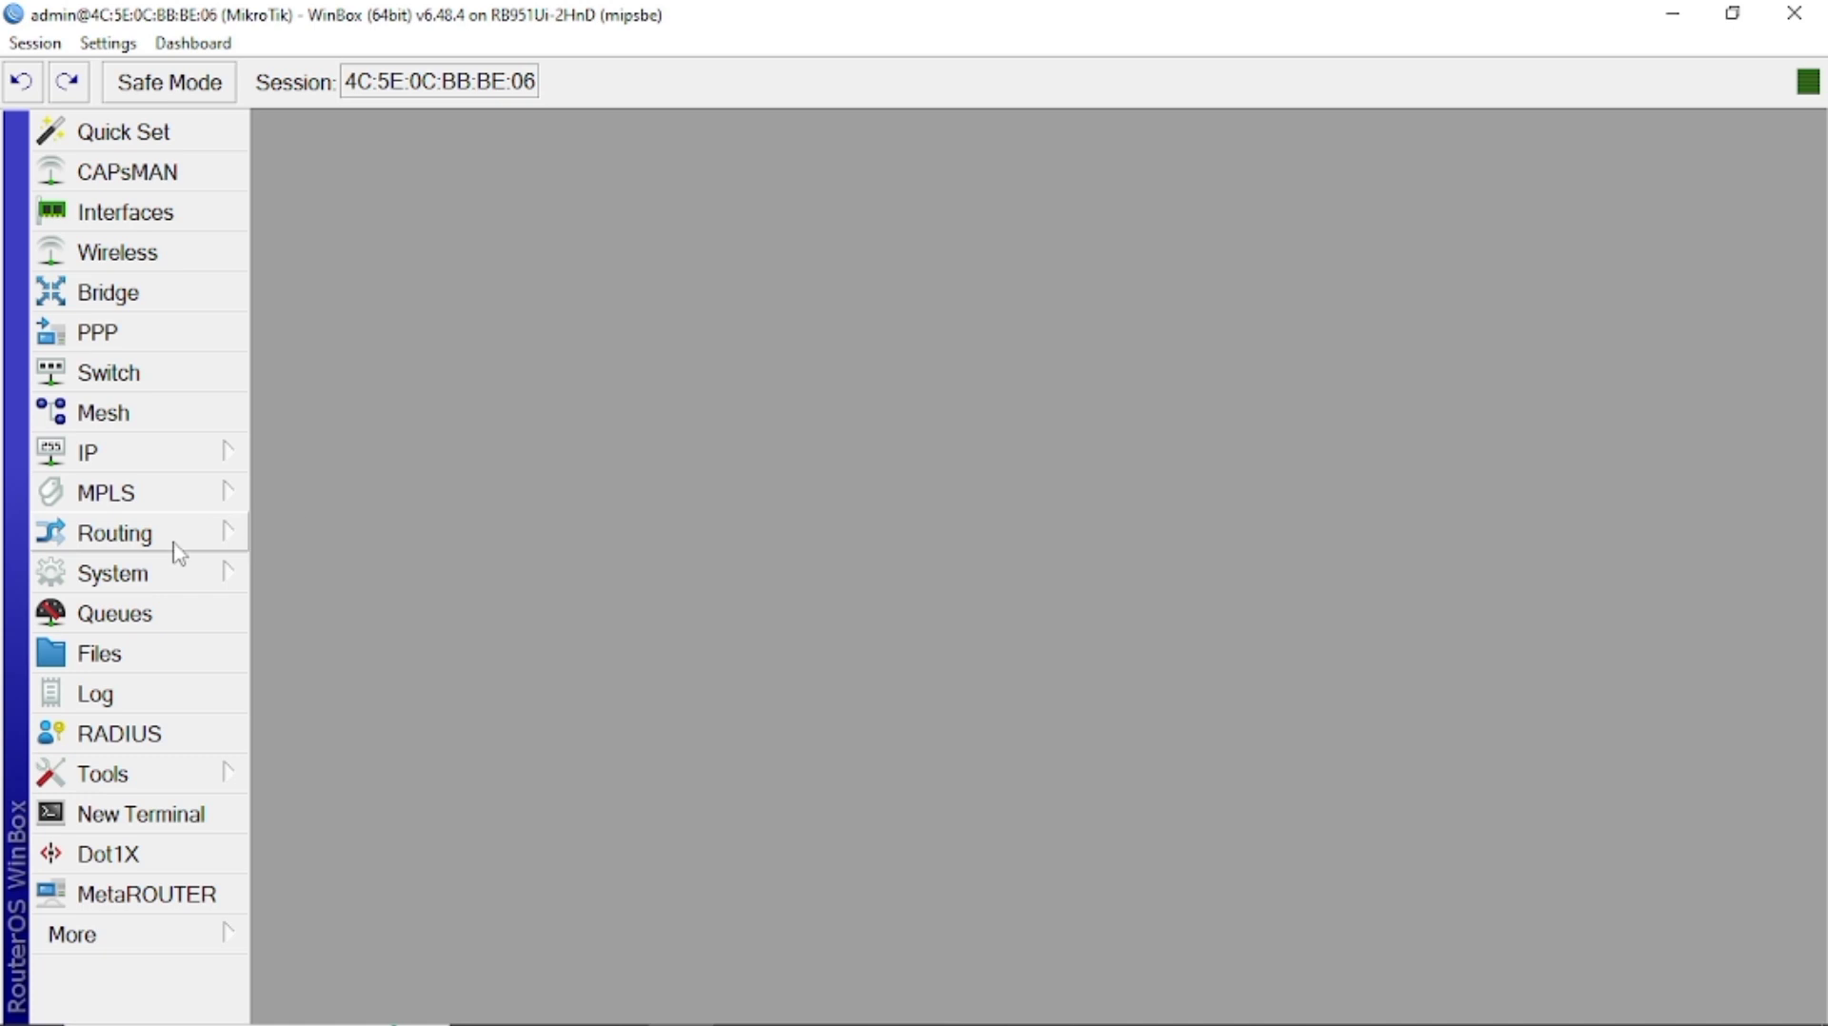
Open the IPv4 properties of the PC's Ethernet adapter from Control Panel.
left_click(877, 999)
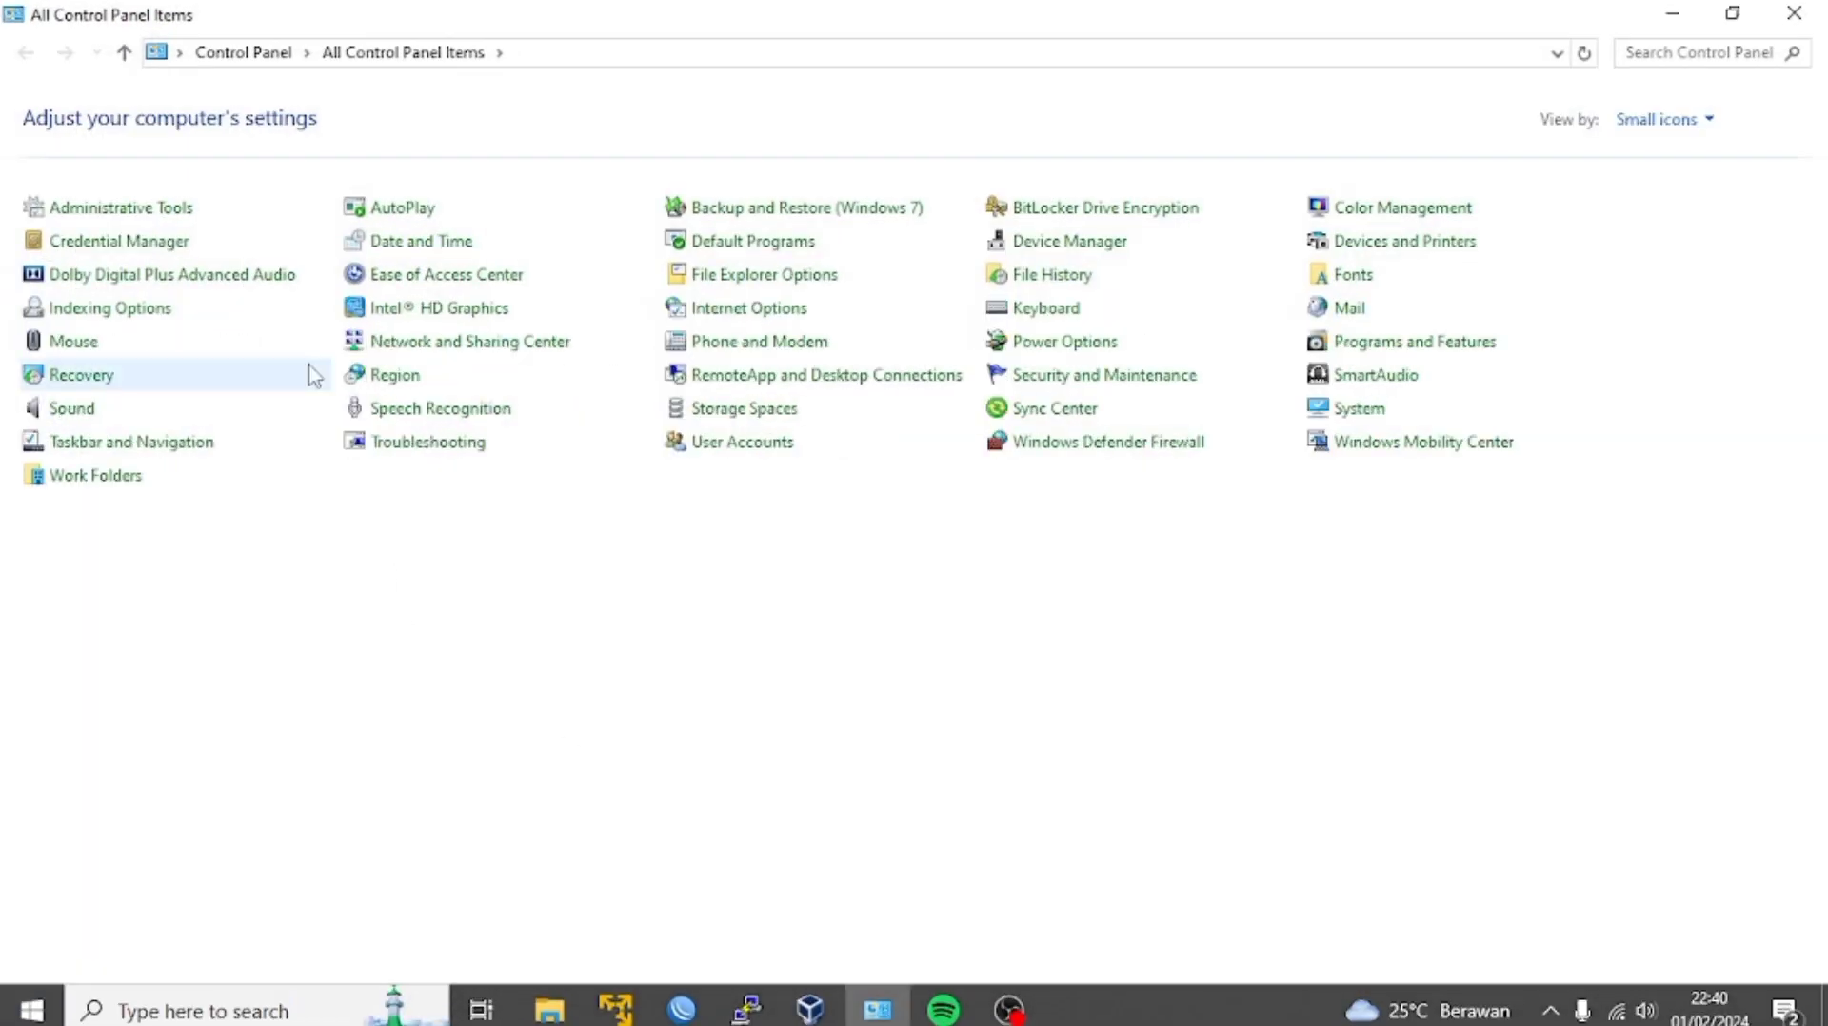
left_click(436, 344)
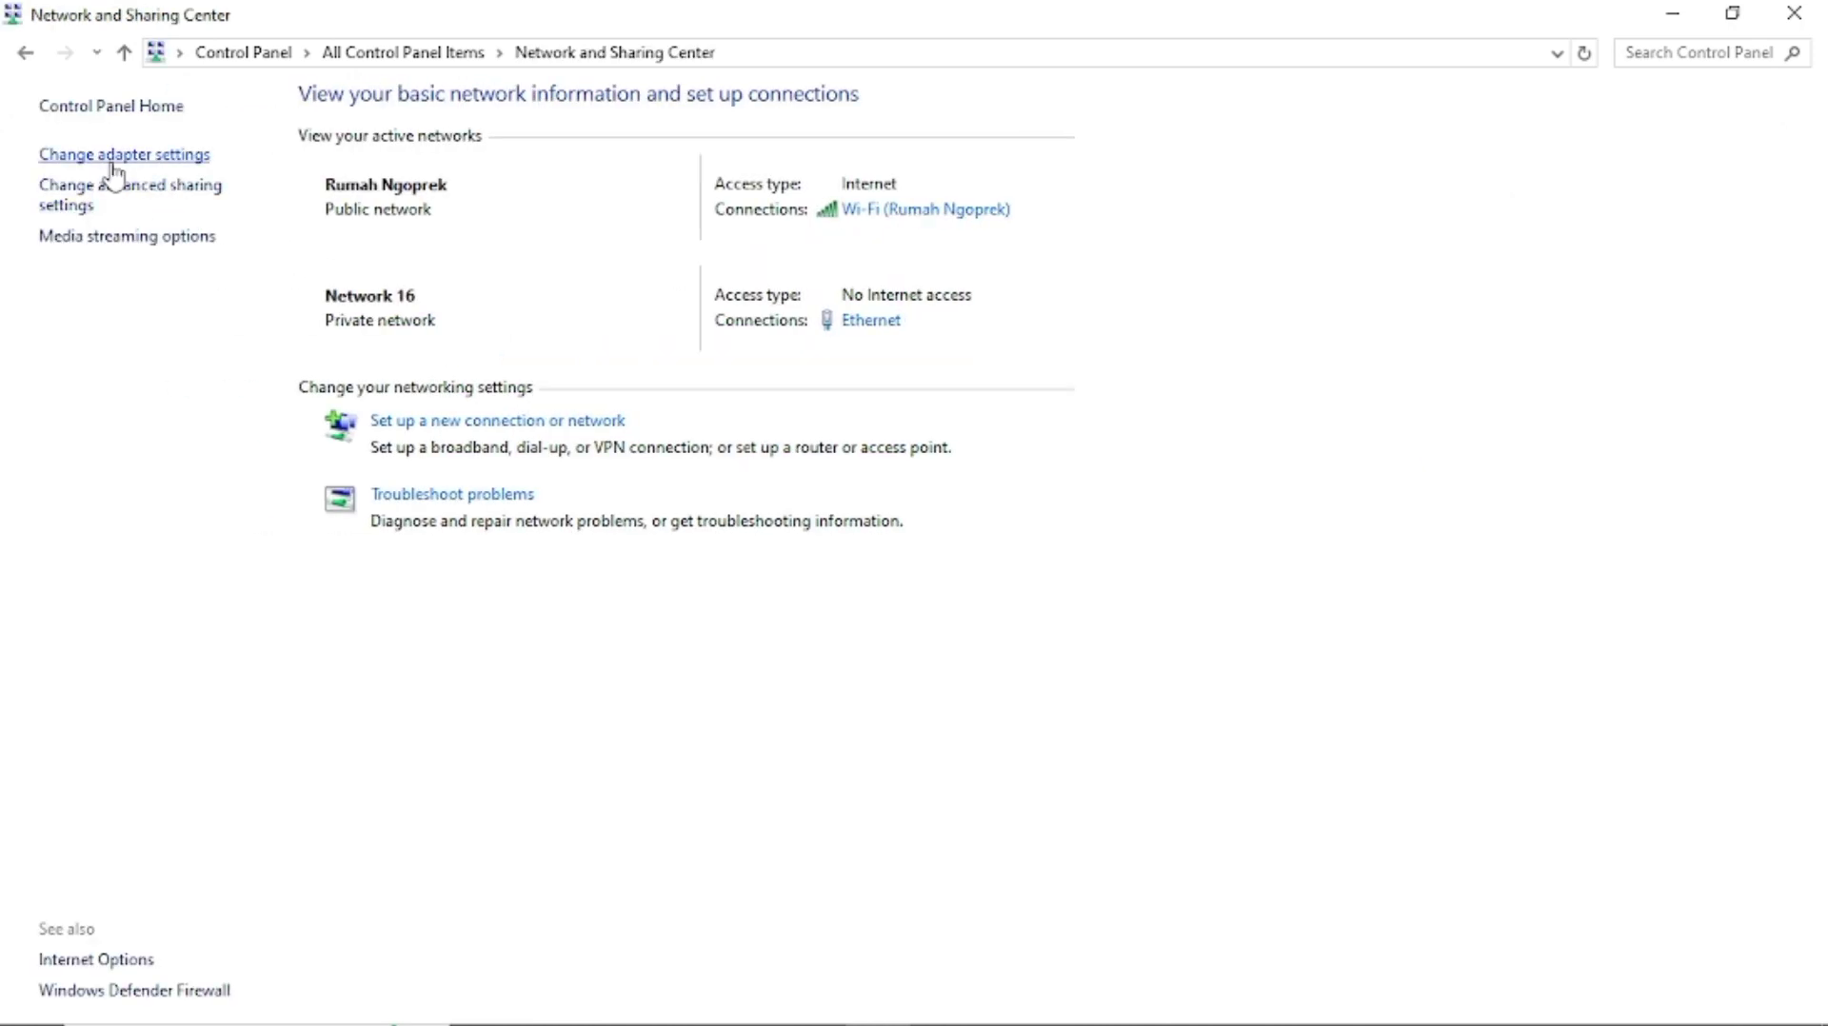
left_click(114, 162)
right_click(533, 185)
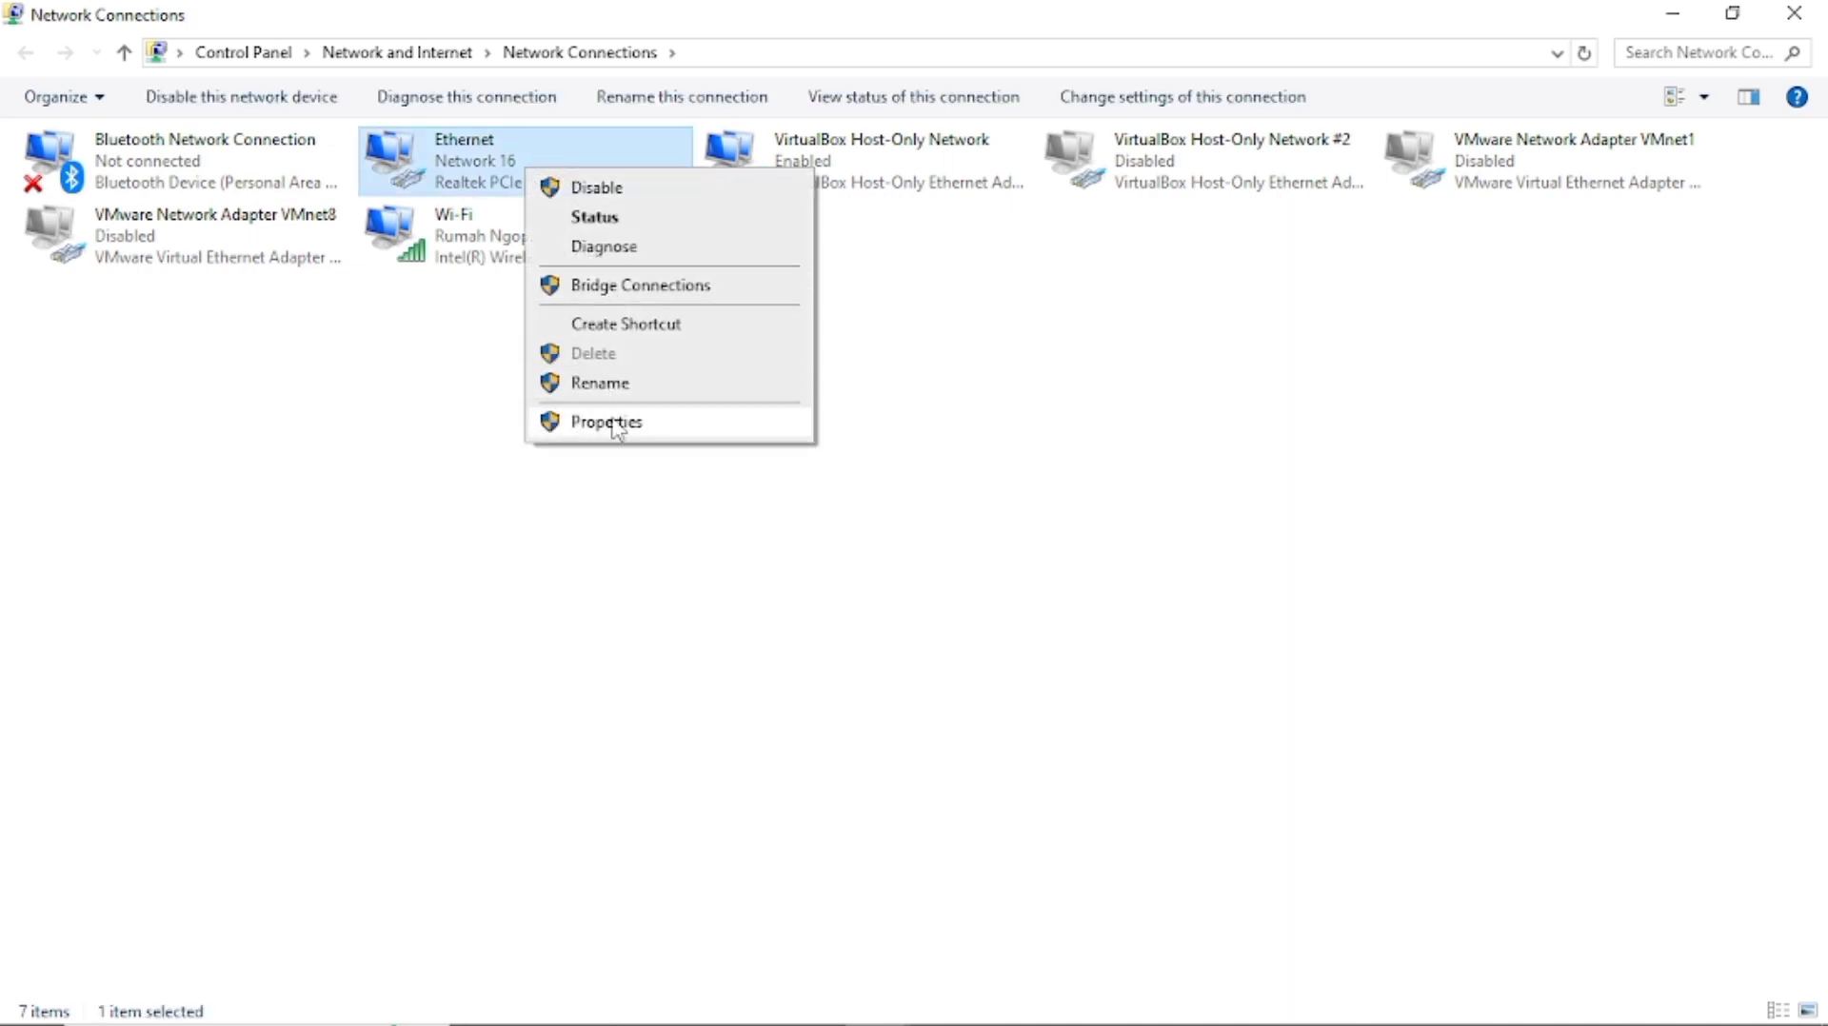
left_click(606, 422)
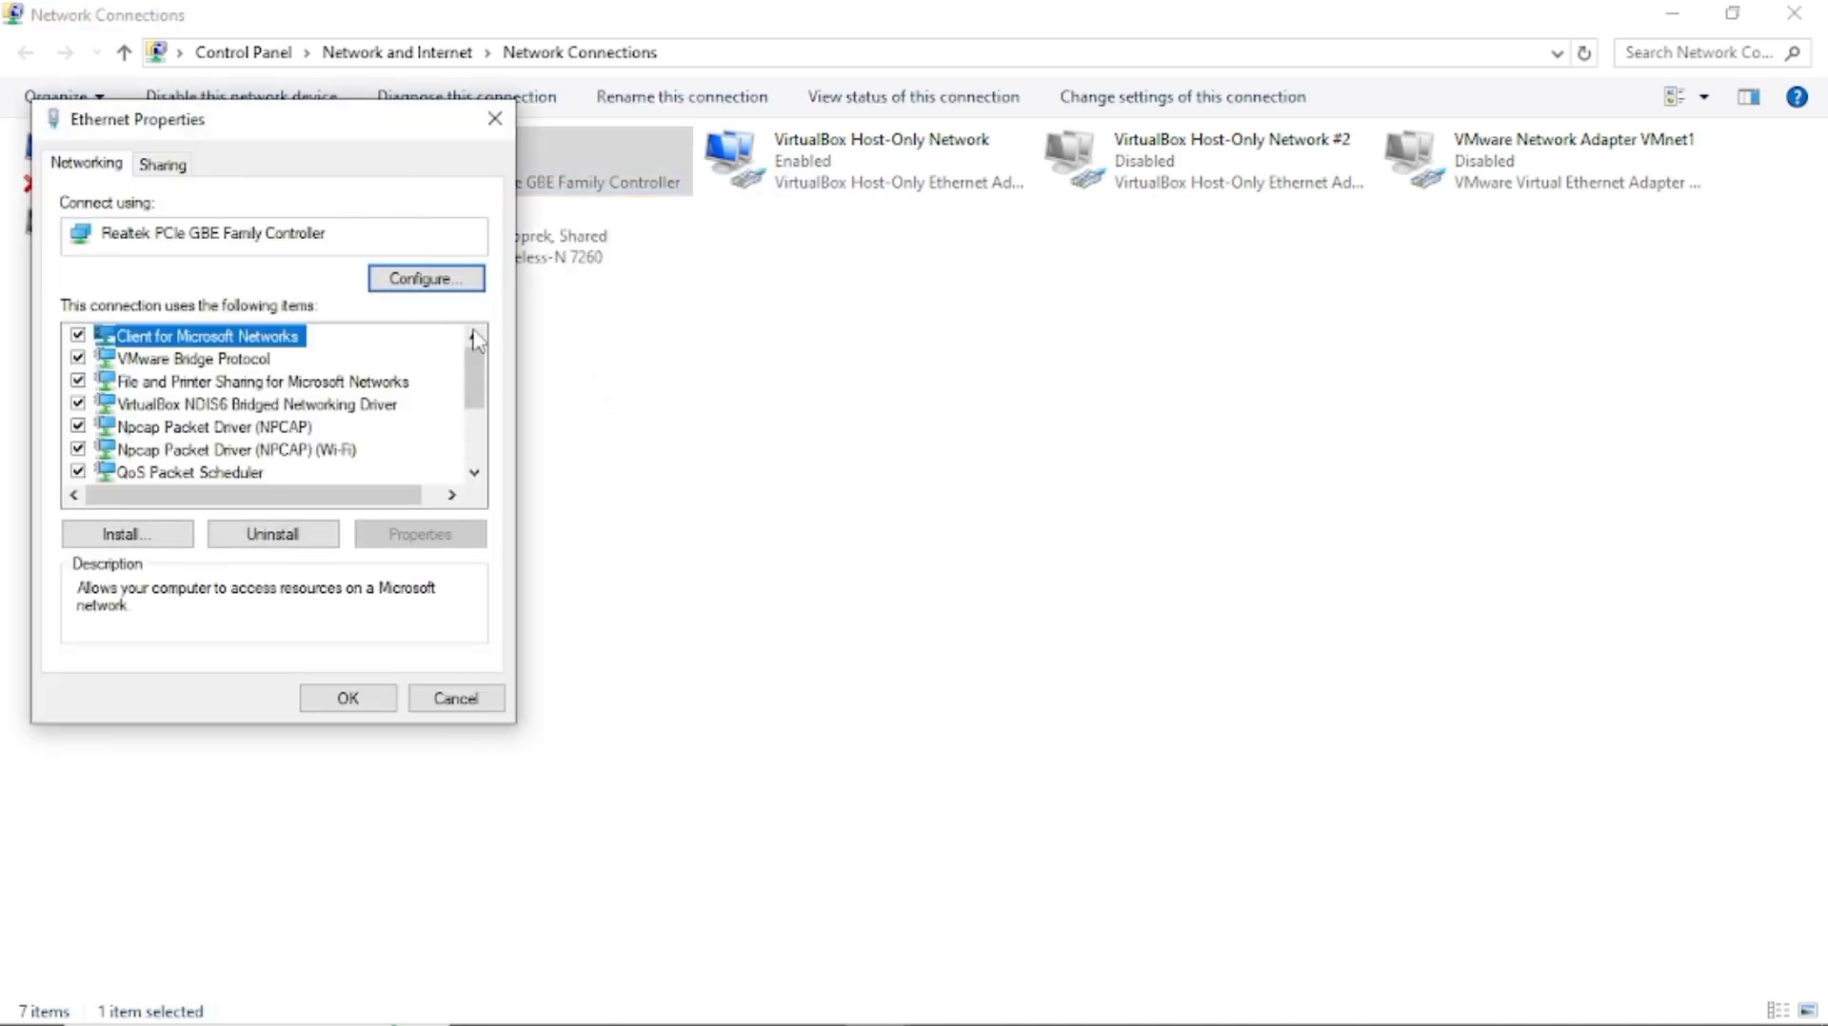
scroll(473, 379, "down", 1)
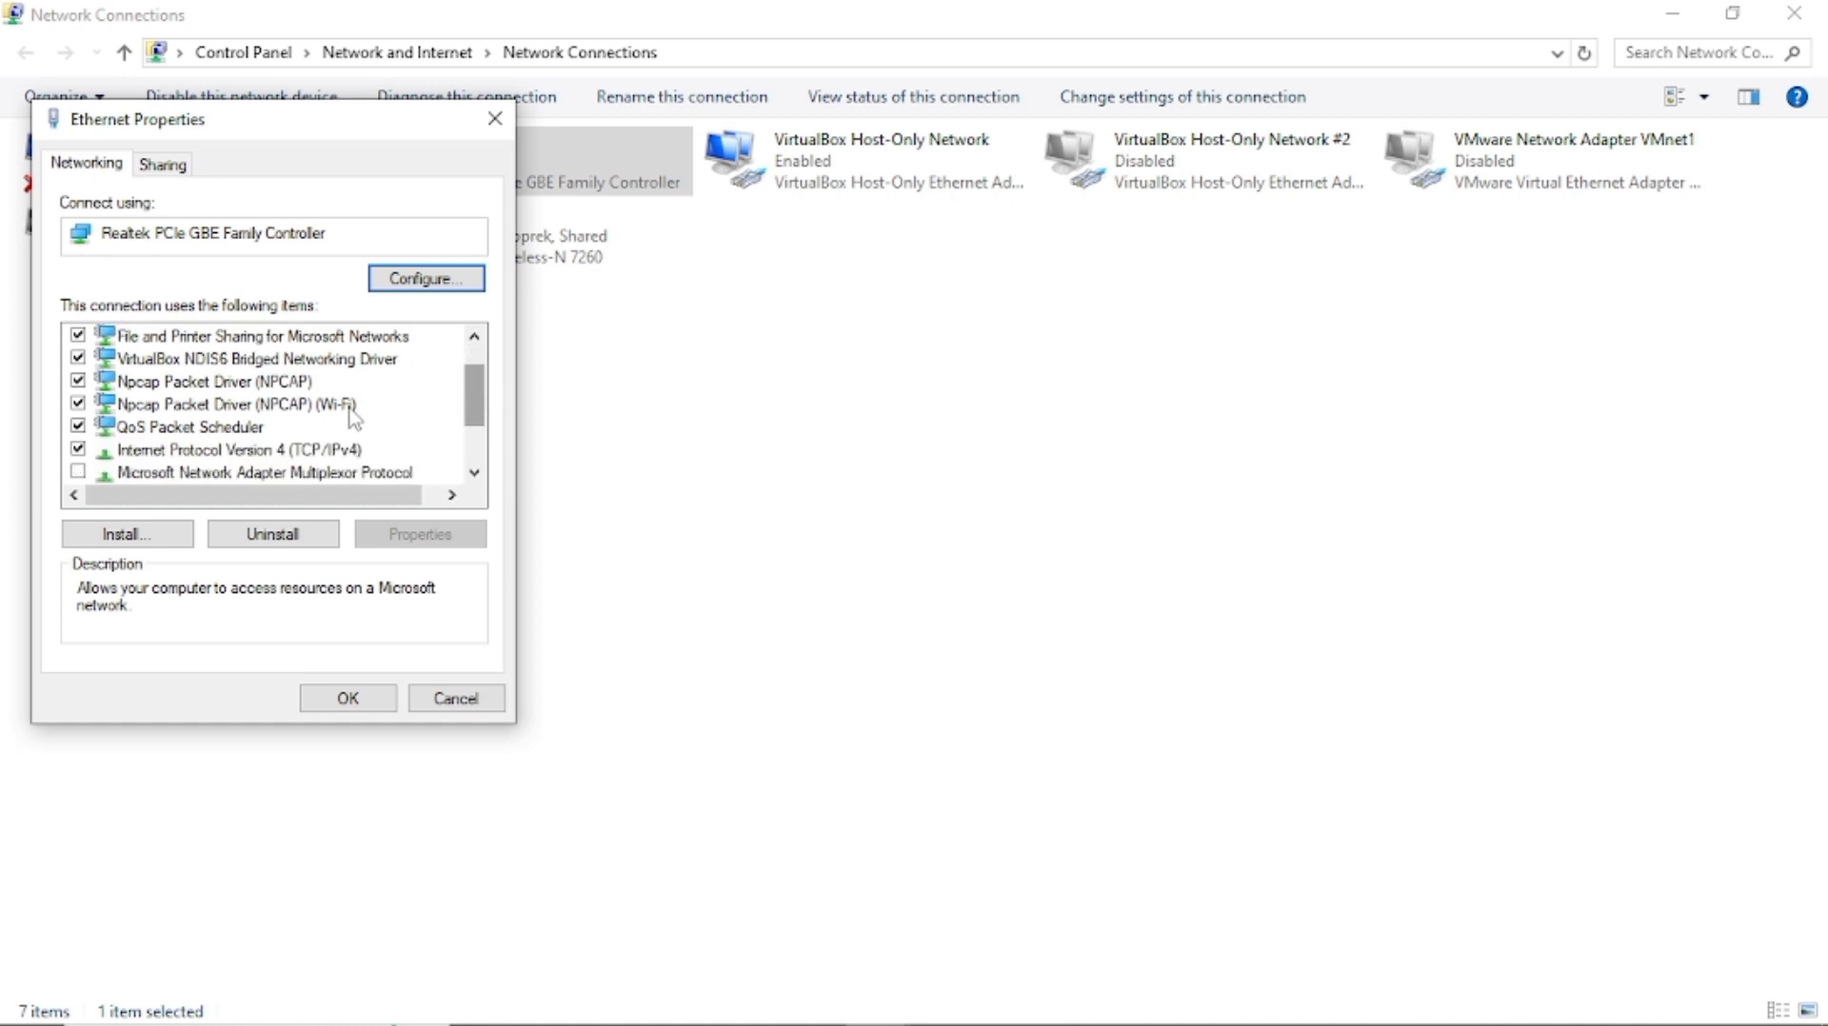
left_click(303, 455)
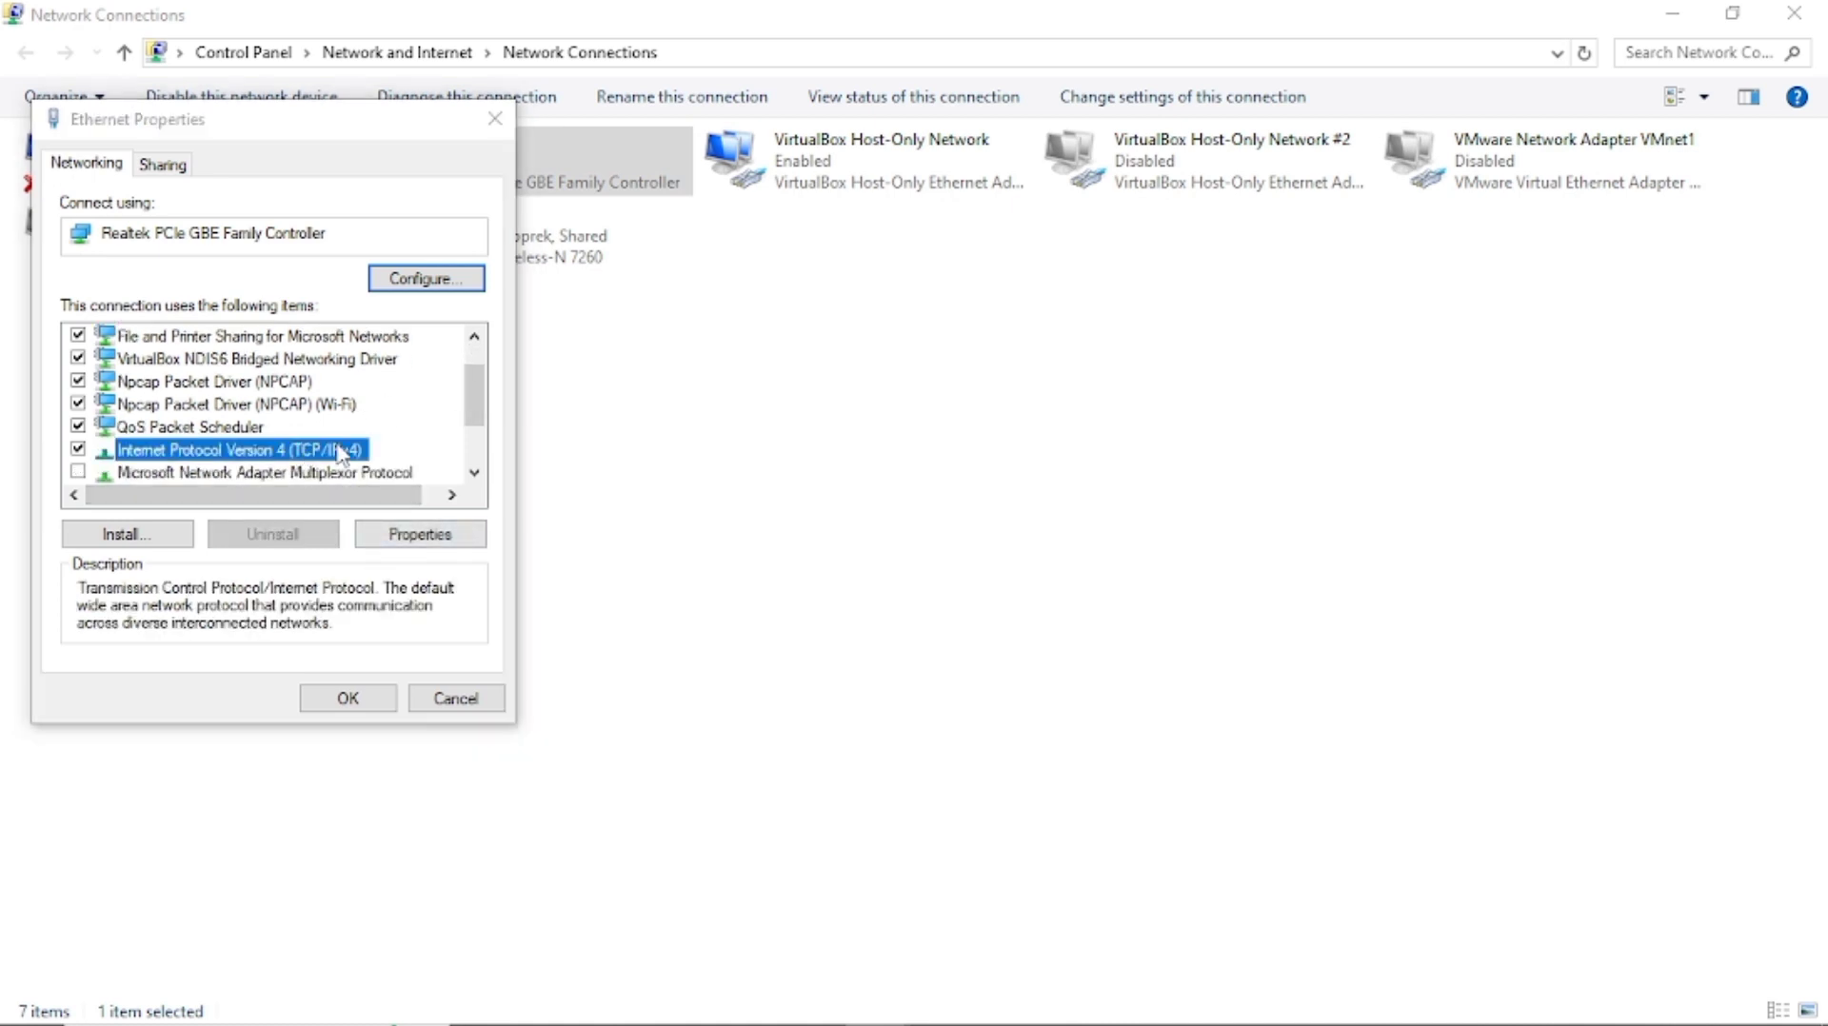
double_click(341, 452)
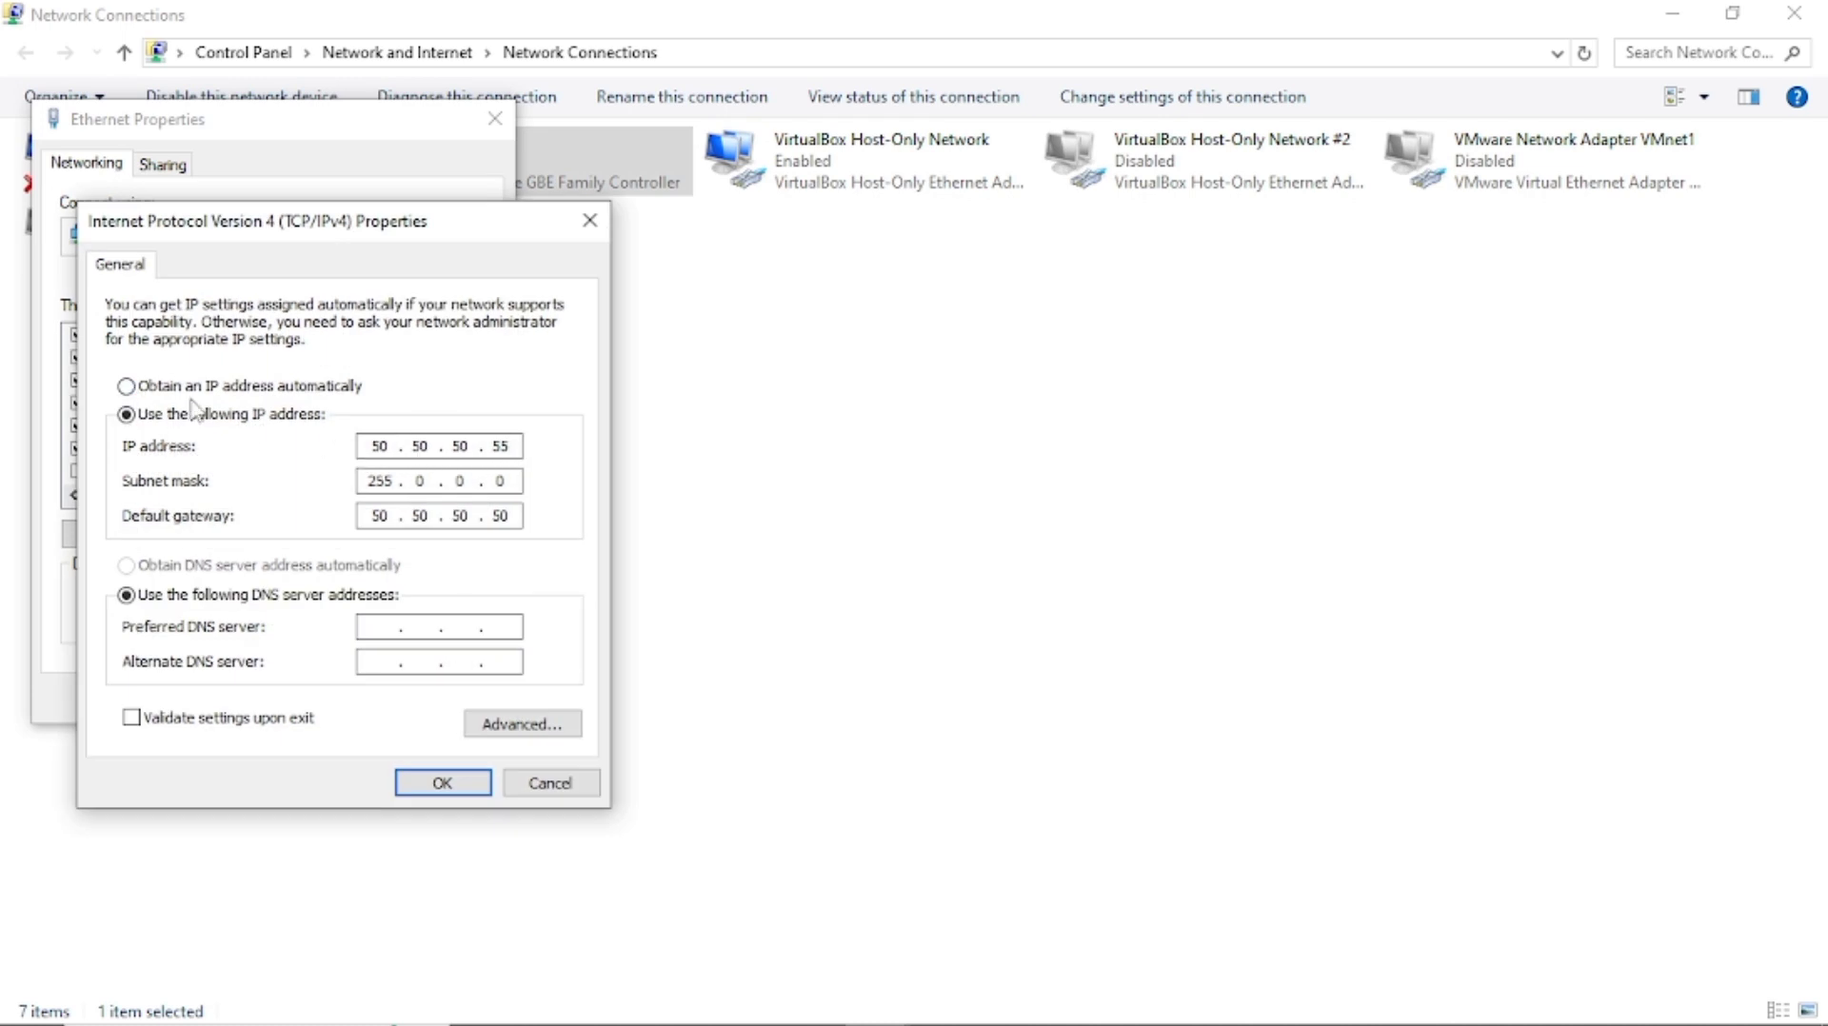
Set static IP 50.50.50.55, mask 255.0.0.0, gateway 50.50.50.50 and save.
left_click(160, 386)
left_click(211, 416)
left_click(417, 449)
type("50.50.50.")
left_click(358, 478)
left_click(394, 515)
left_click(441, 789)
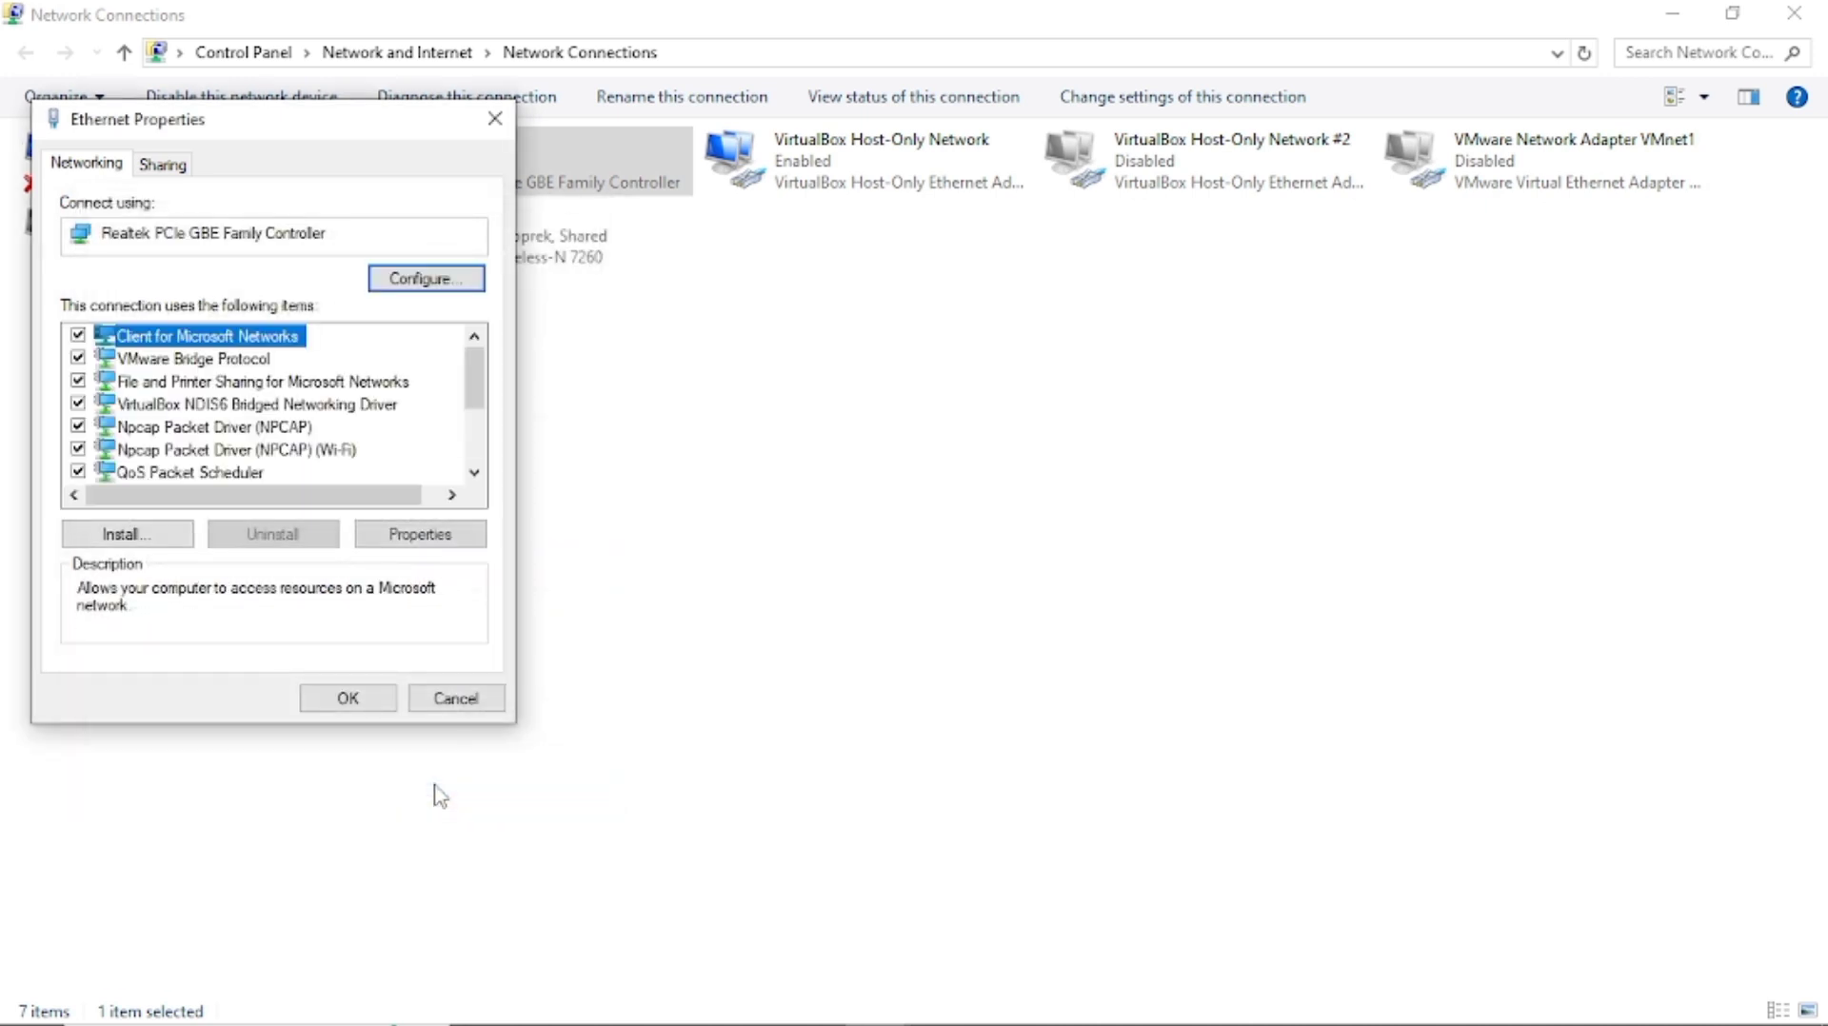
left_click(359, 698)
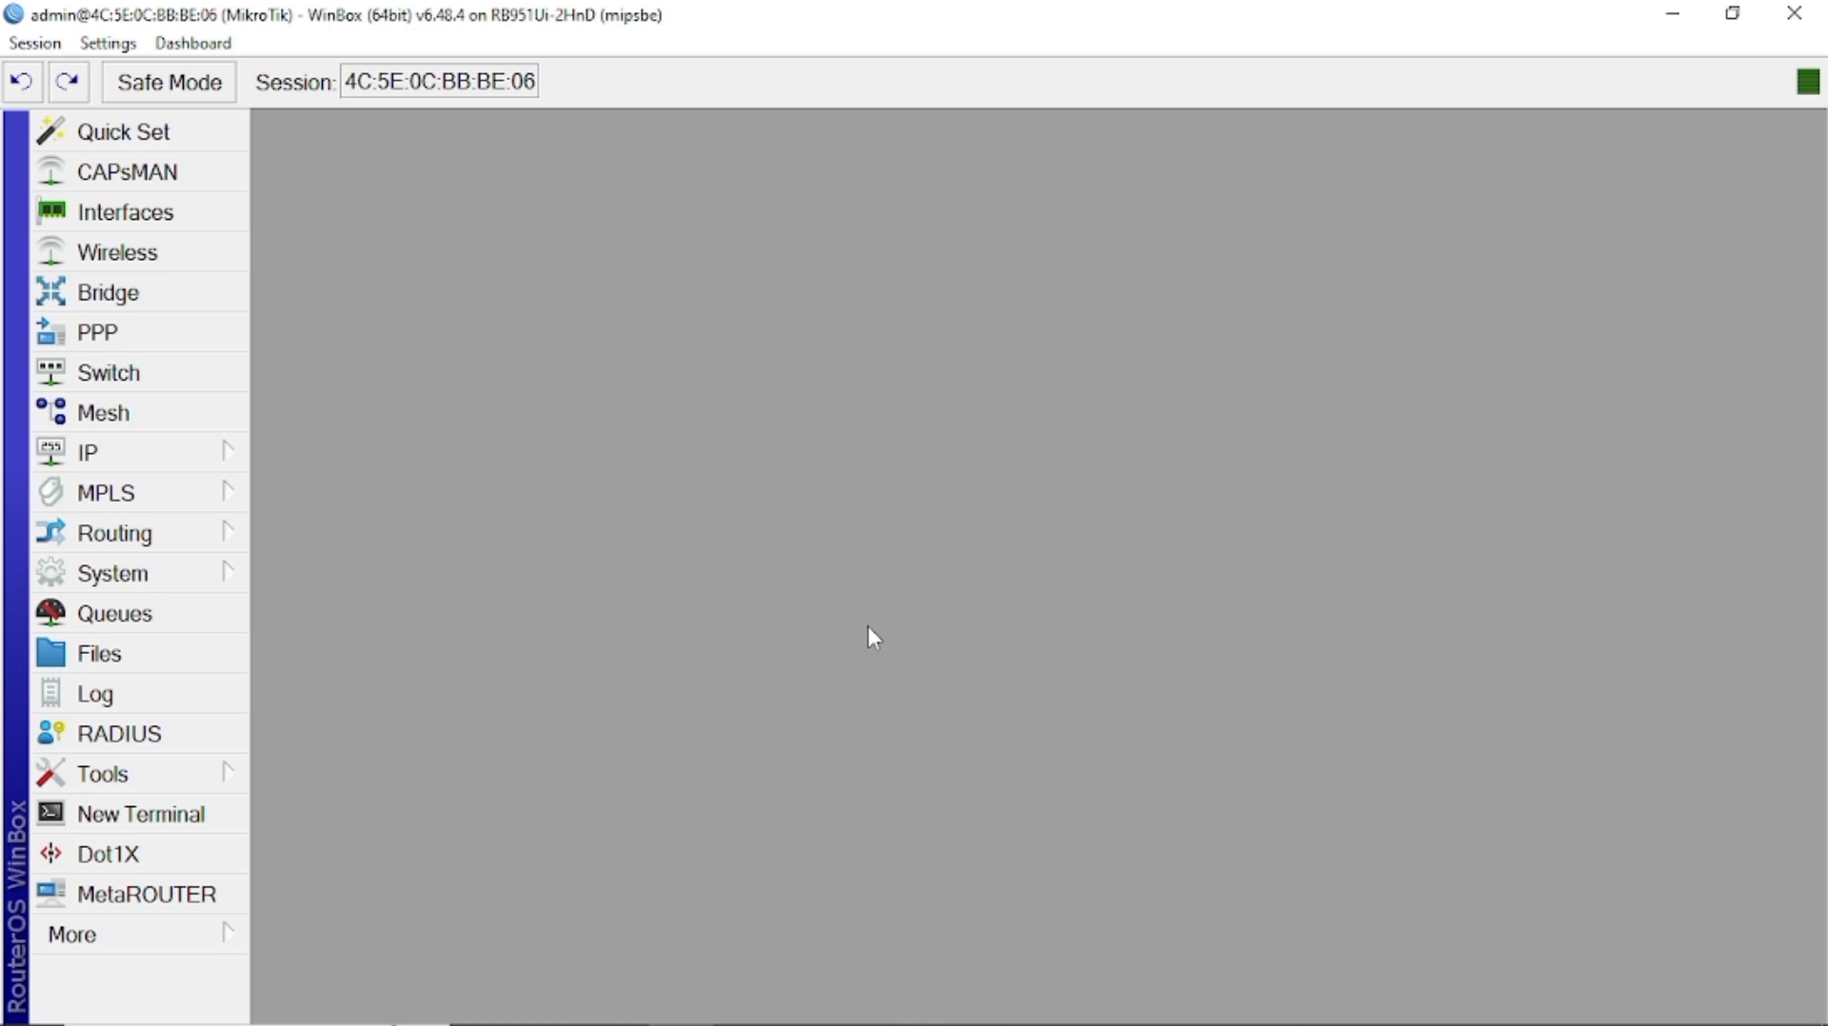
Telnet from Command Prompt to 50.50.50.50, log in to the router, then close the session.
key("super+r")
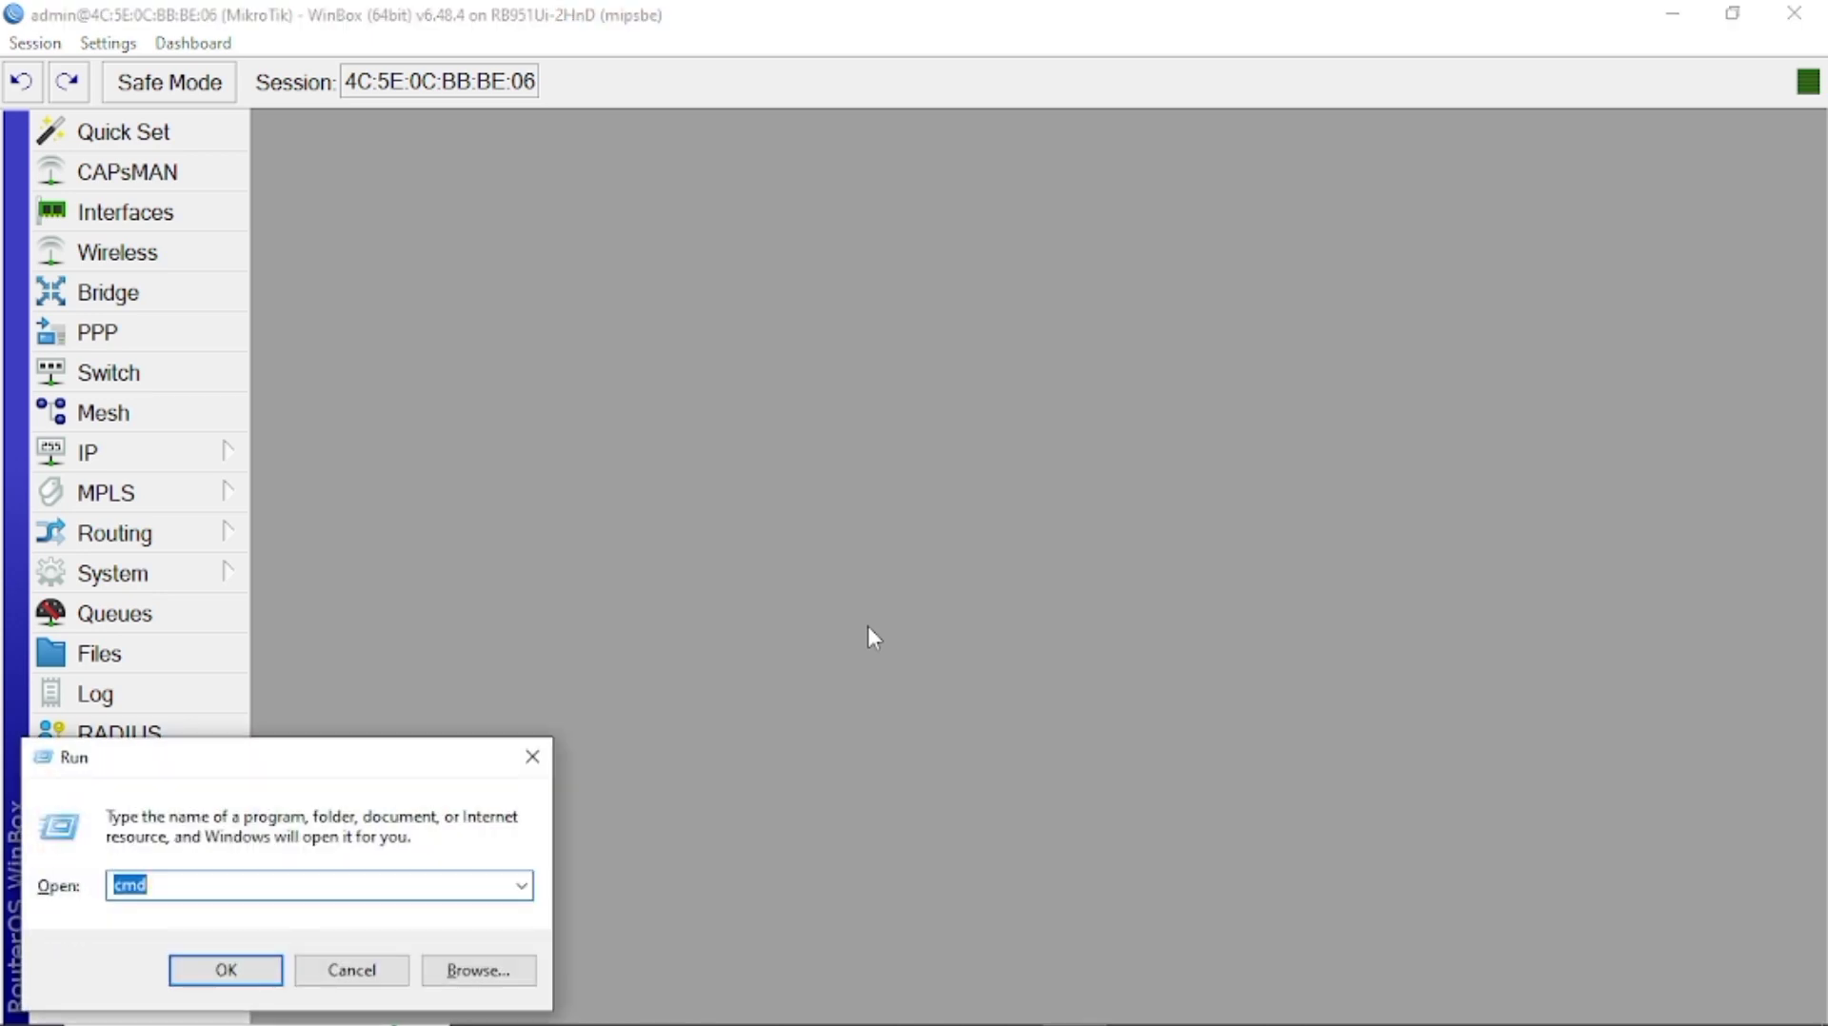
left_click(226, 970)
type("telnet 50.50.50")
key("Return")
type("admin")
key("Return")
key("Return")
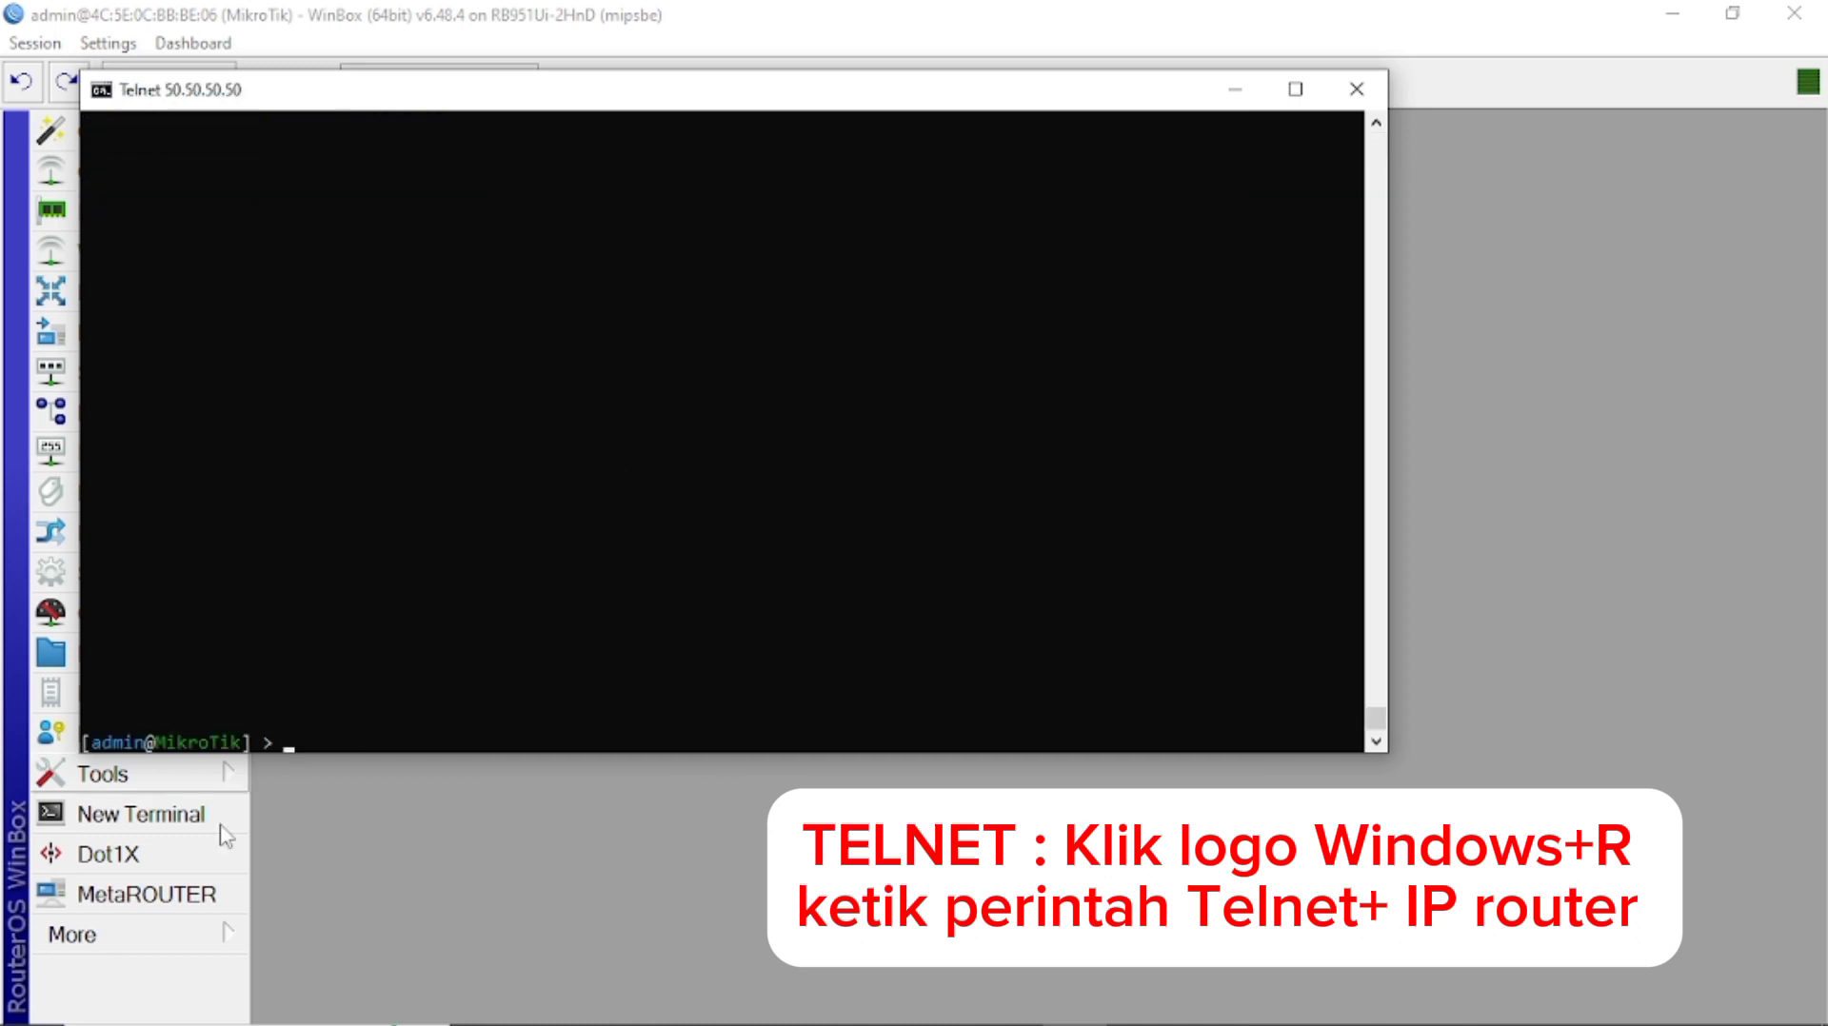
left_click(1357, 90)
left_click(744, 1002)
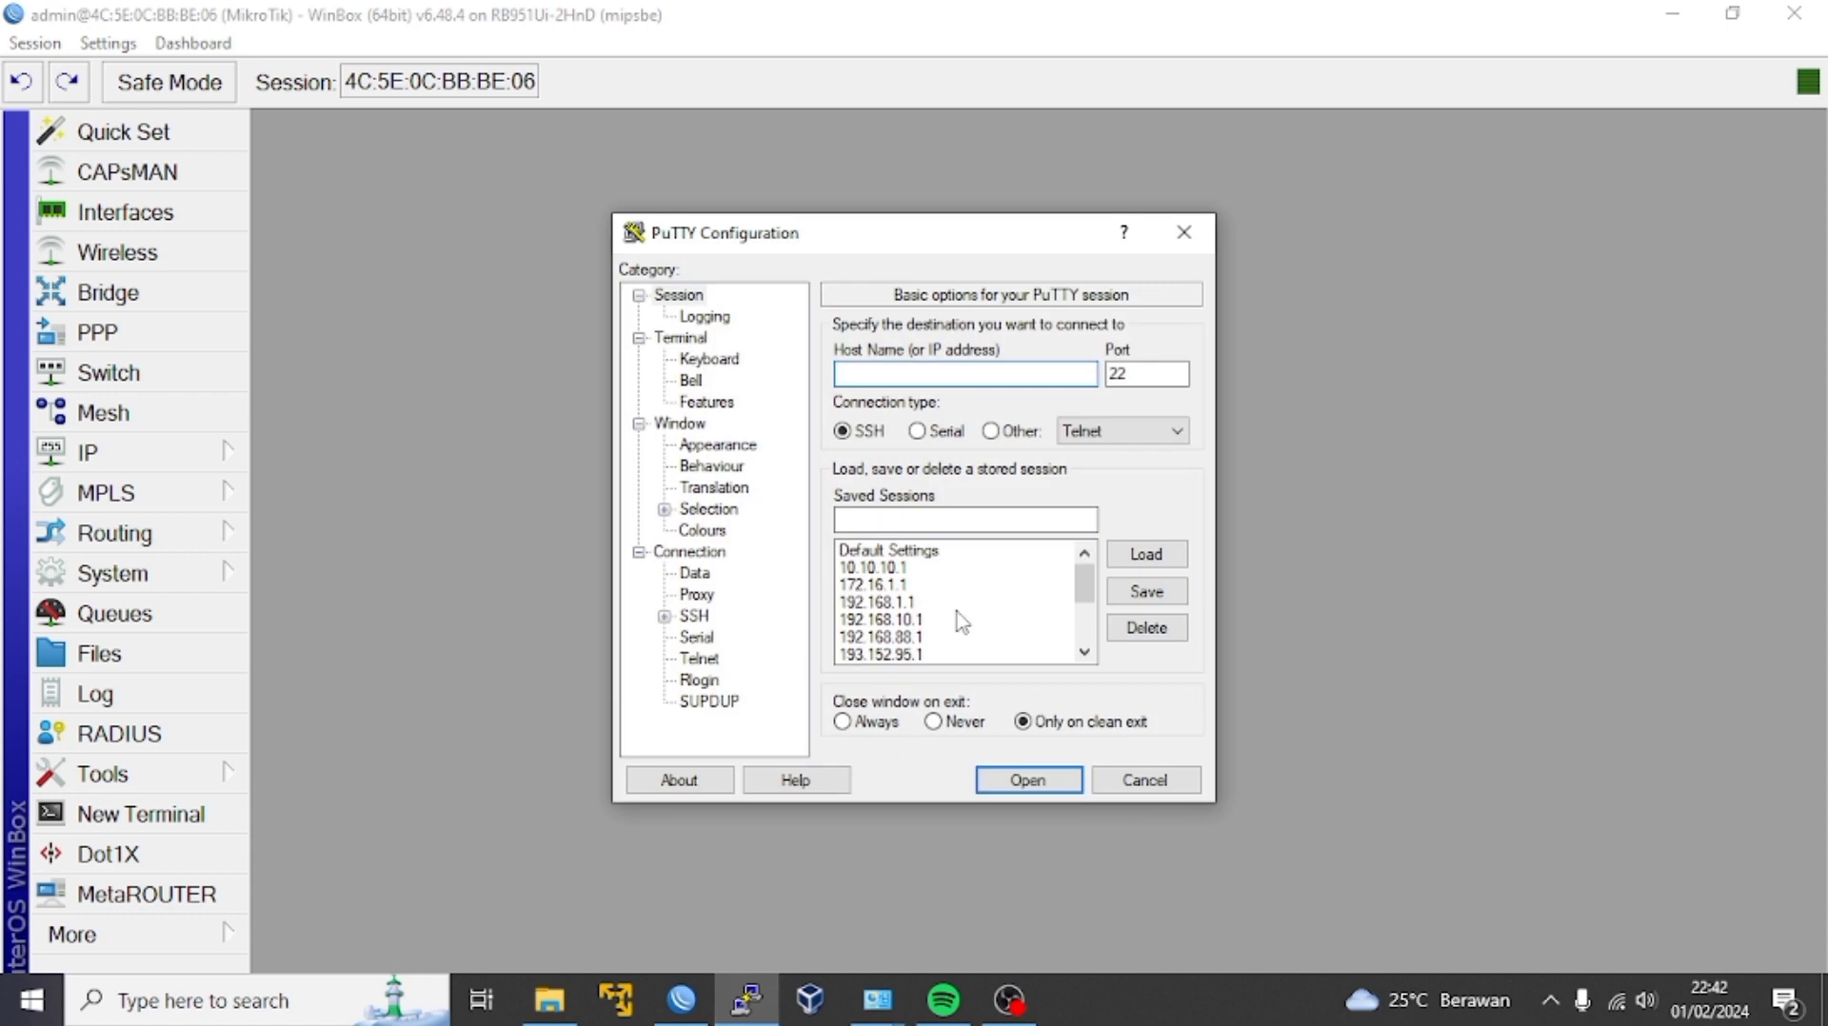
SSH to 50.50.50.50 in PuTTY, accept the host key, log in, then close the session.
type("50.50.50.50")
key("Return")
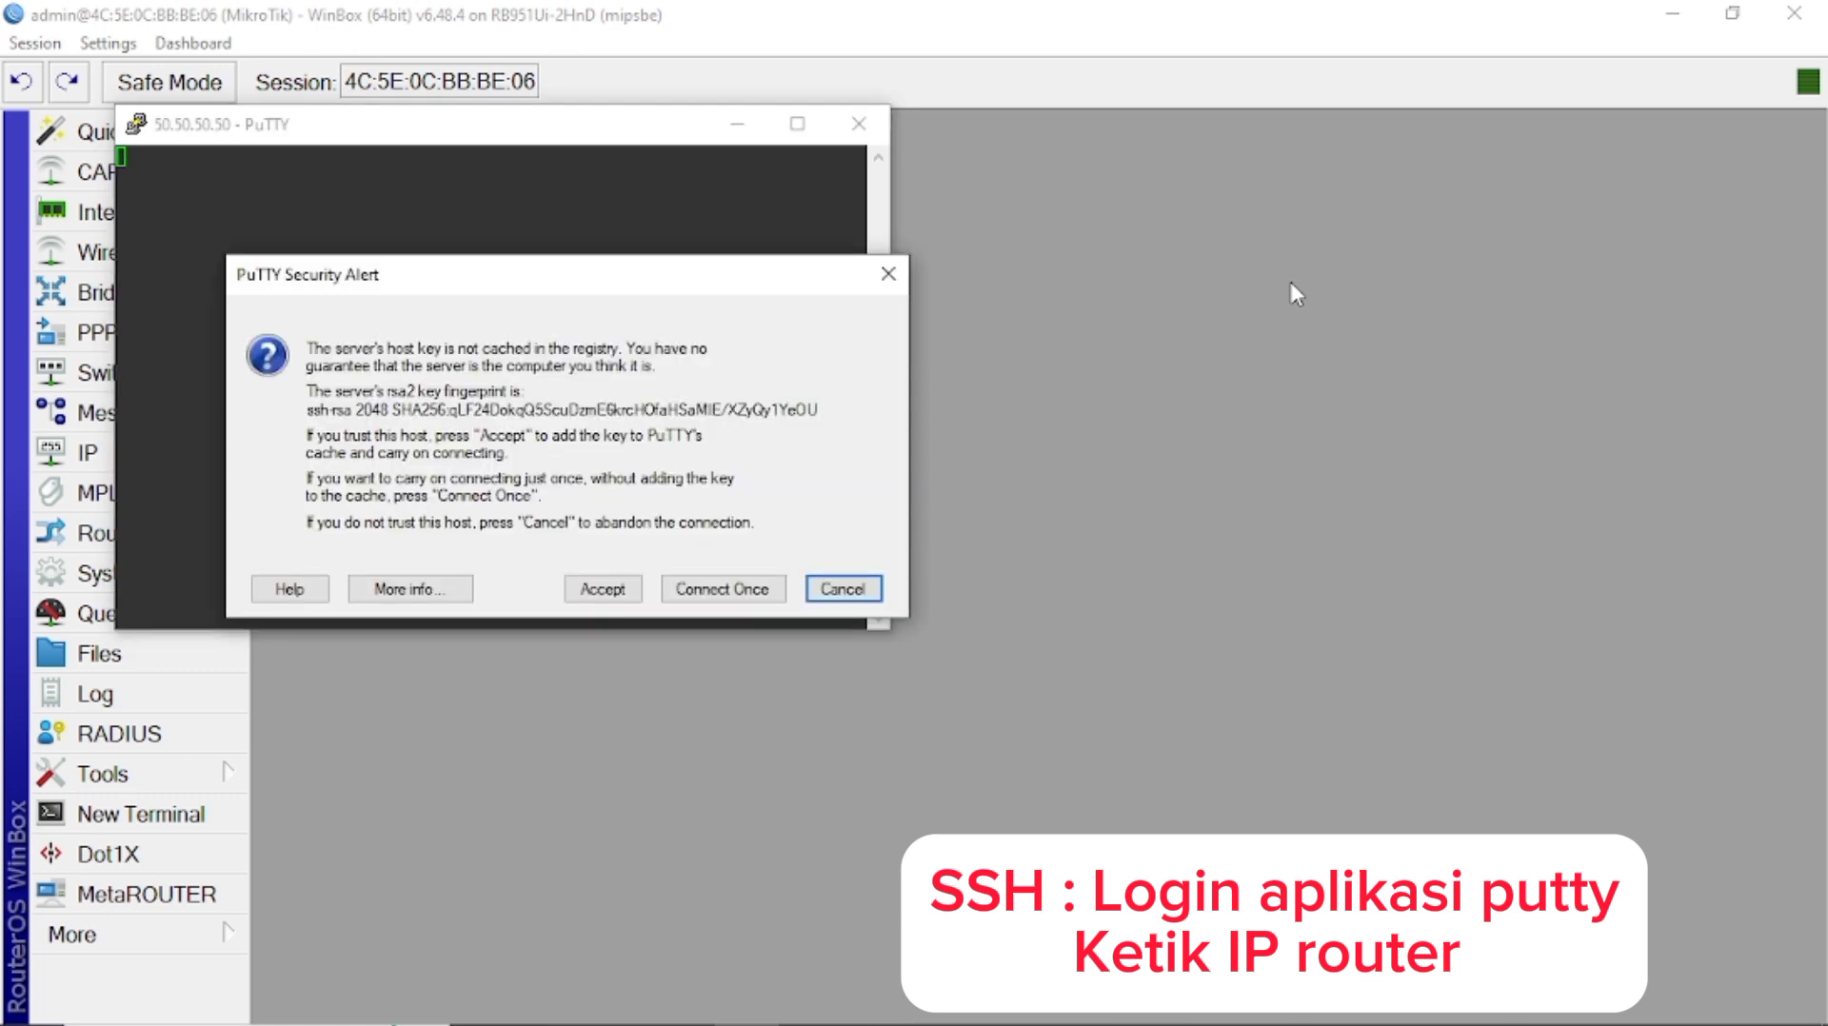
left_click(602, 588)
type("admin")
key("Return")
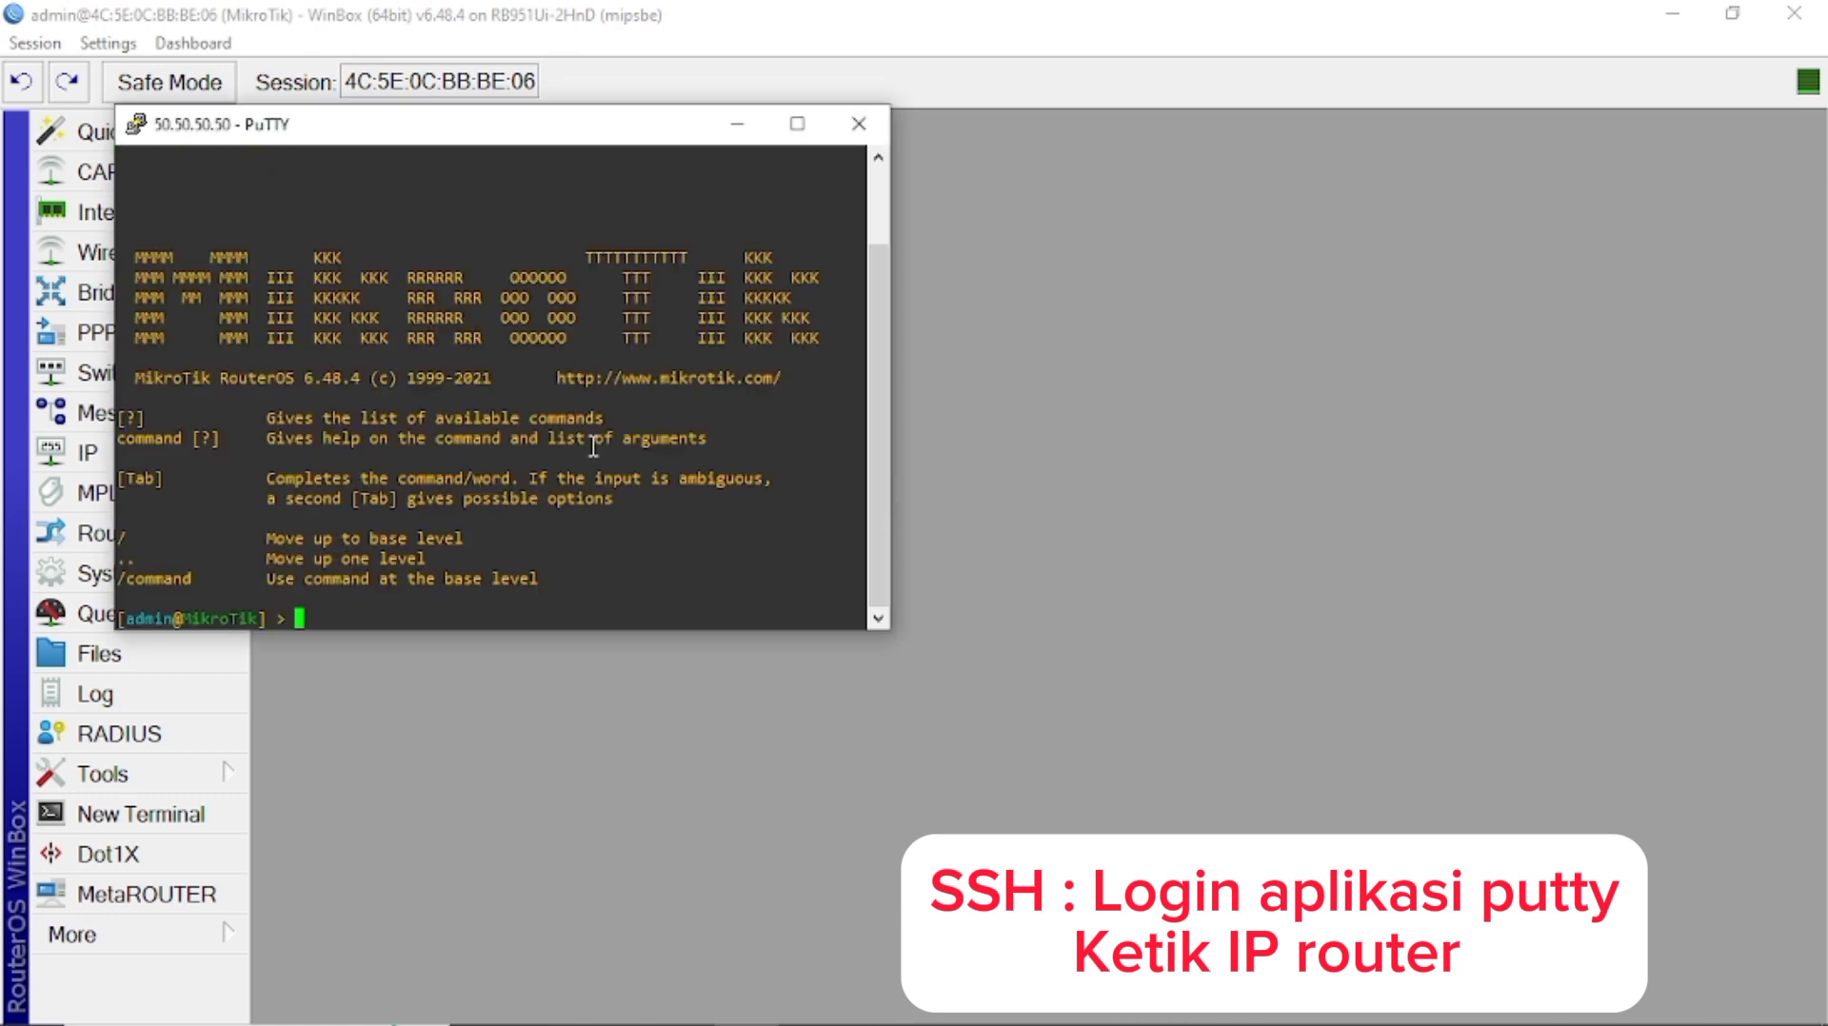
left_click(857, 123)
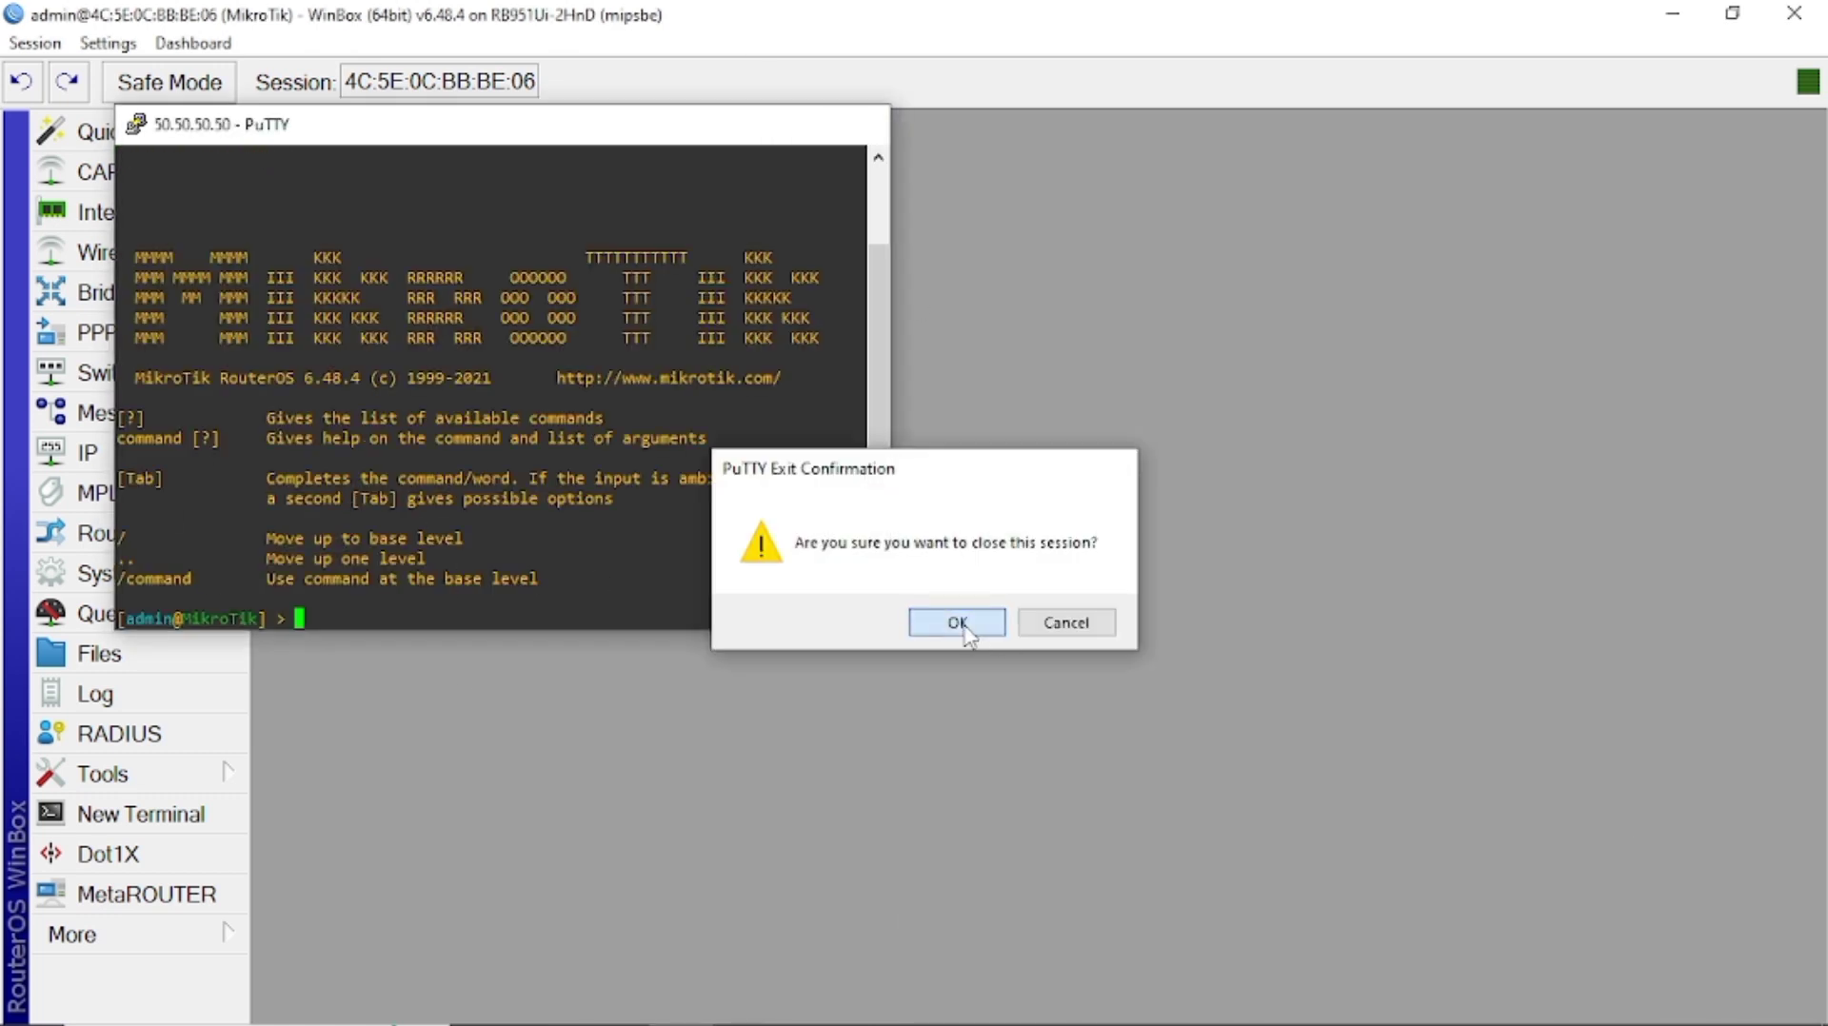
left_click(947, 619)
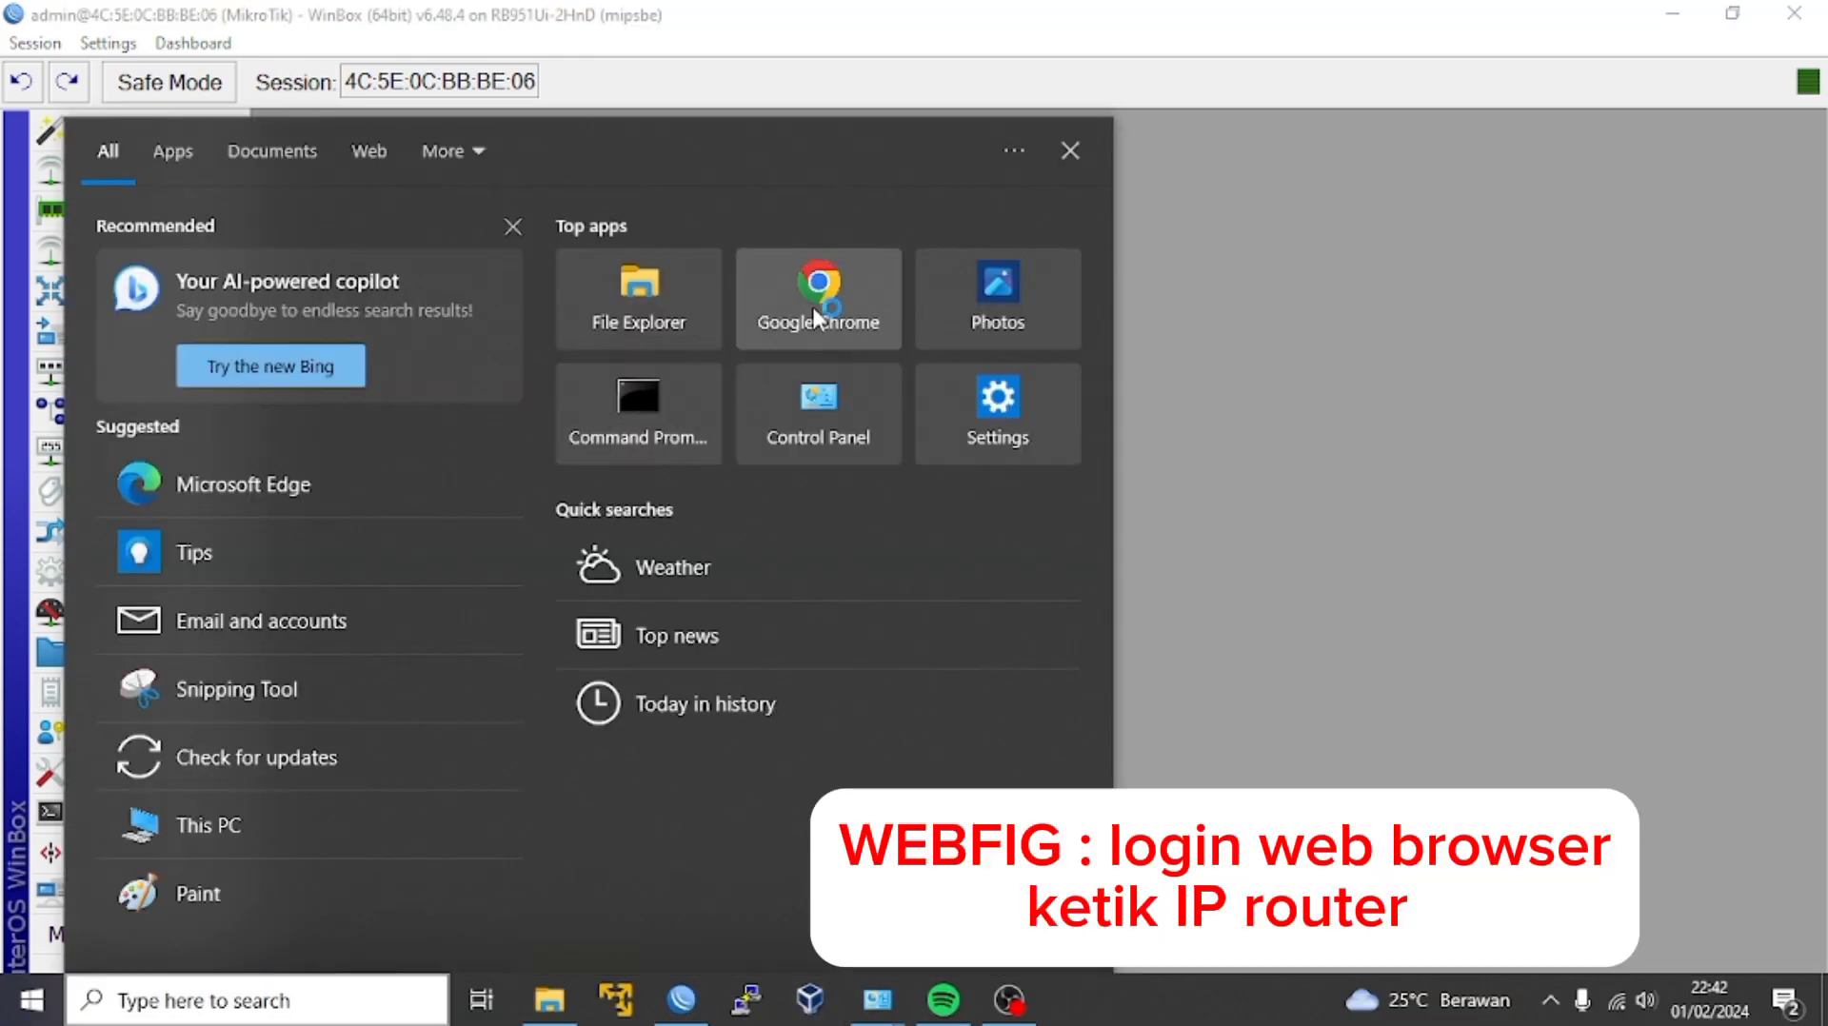
Load the router's WebFig page at 50.50.50.50 in Chrome.
left_click(824, 300)
type("50.50.50.50")
key("Return")
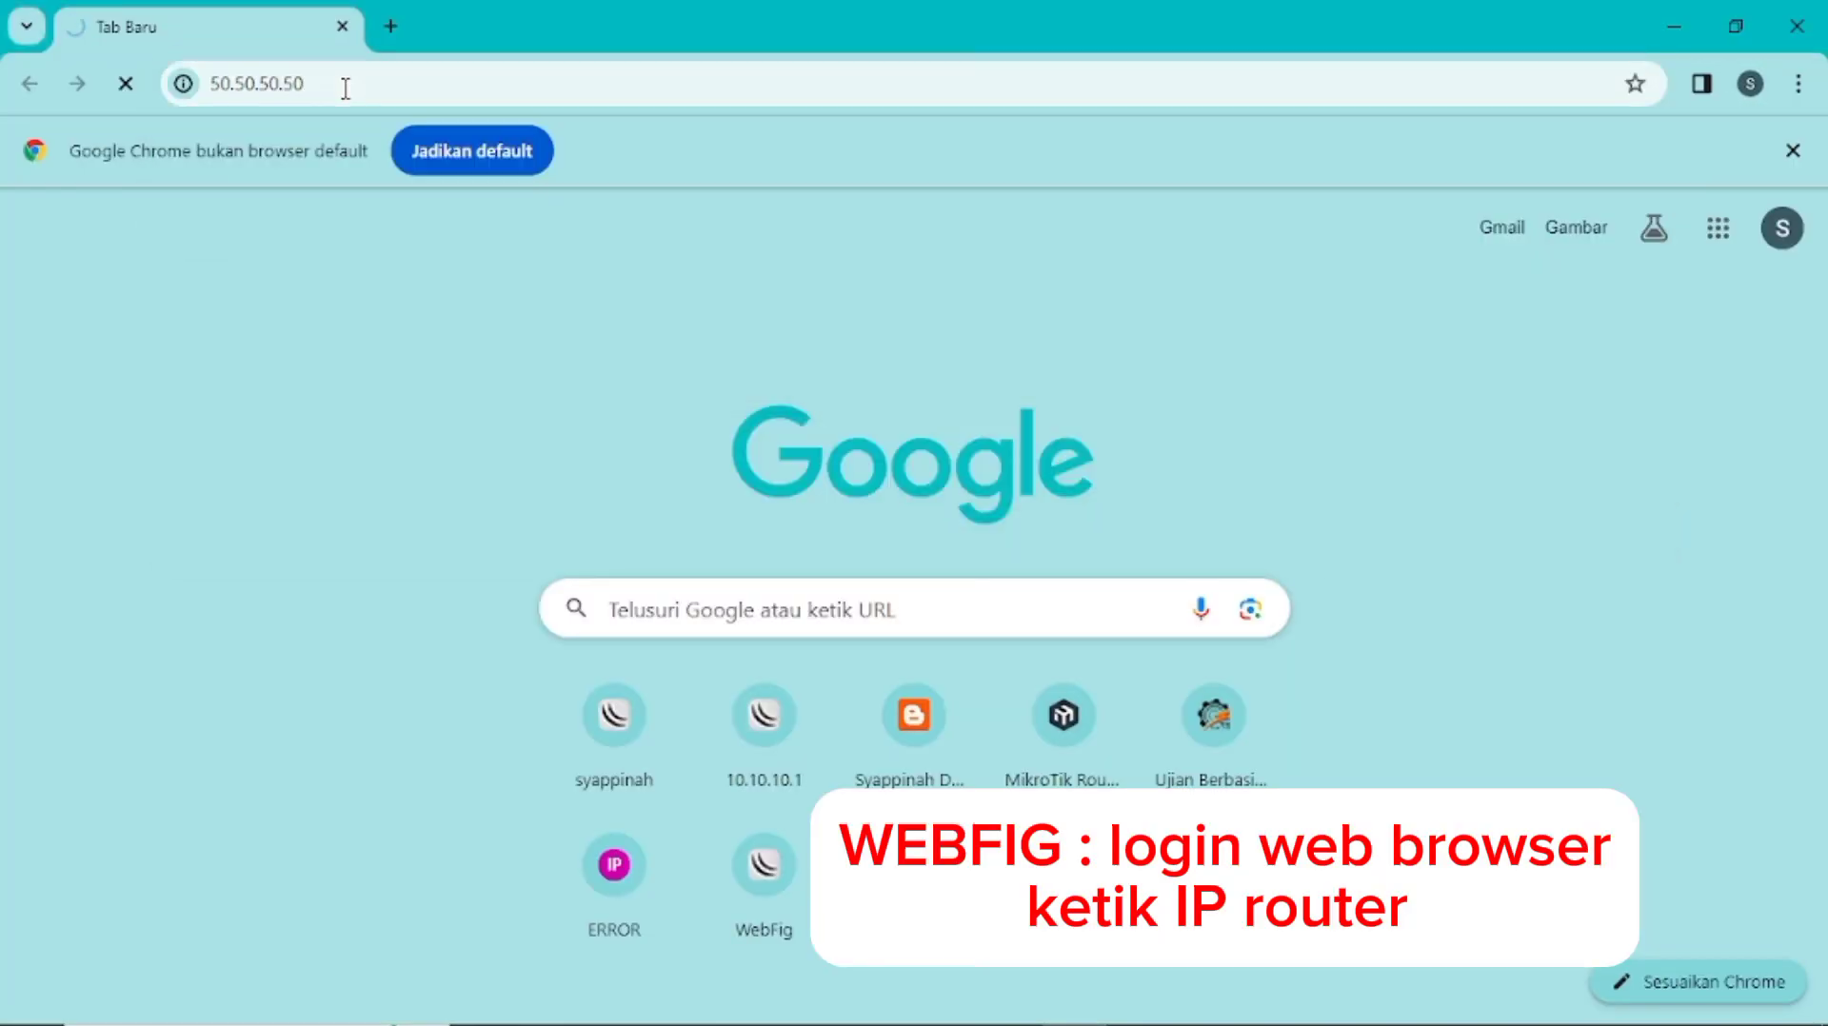
left_click(1500, 139)
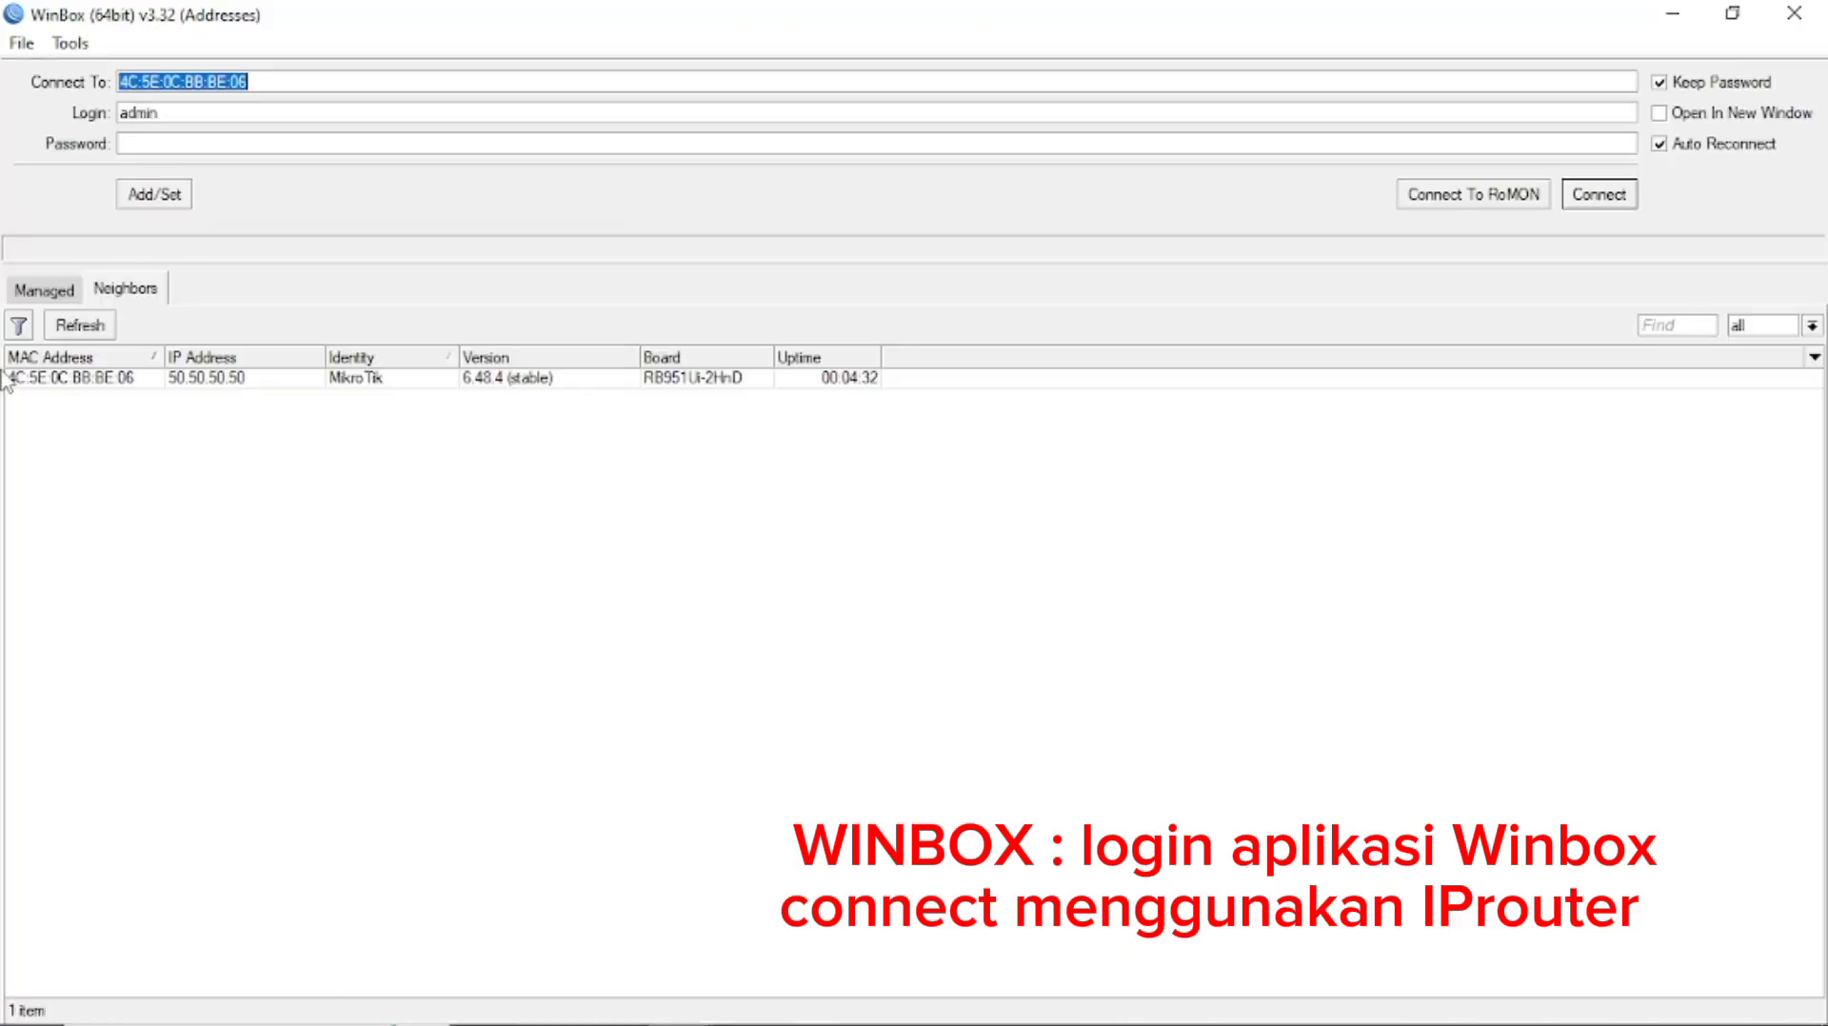
Connect WinBox to the router at 50.50.50.50 instead of its MAC, then close that session.
left_click(312, 81)
key("BackSpace")
key("BackSpace")
key("BackSpace")
key("BackSpace")
key("BackSpace")
key("BackSpace")
key("BackSpace")
key("BackSpace")
key("BackSpace")
key("BackSpace")
key("BackSpace")
key("BackSpace")
key("BackSpace")
key("BackSpace")
key("BackSpace")
key("BackSpace")
key("BackSpace")
type("50.50.50.50")
left_click(284, 398)
left_click(1581, 200)
left_click(907, 21)
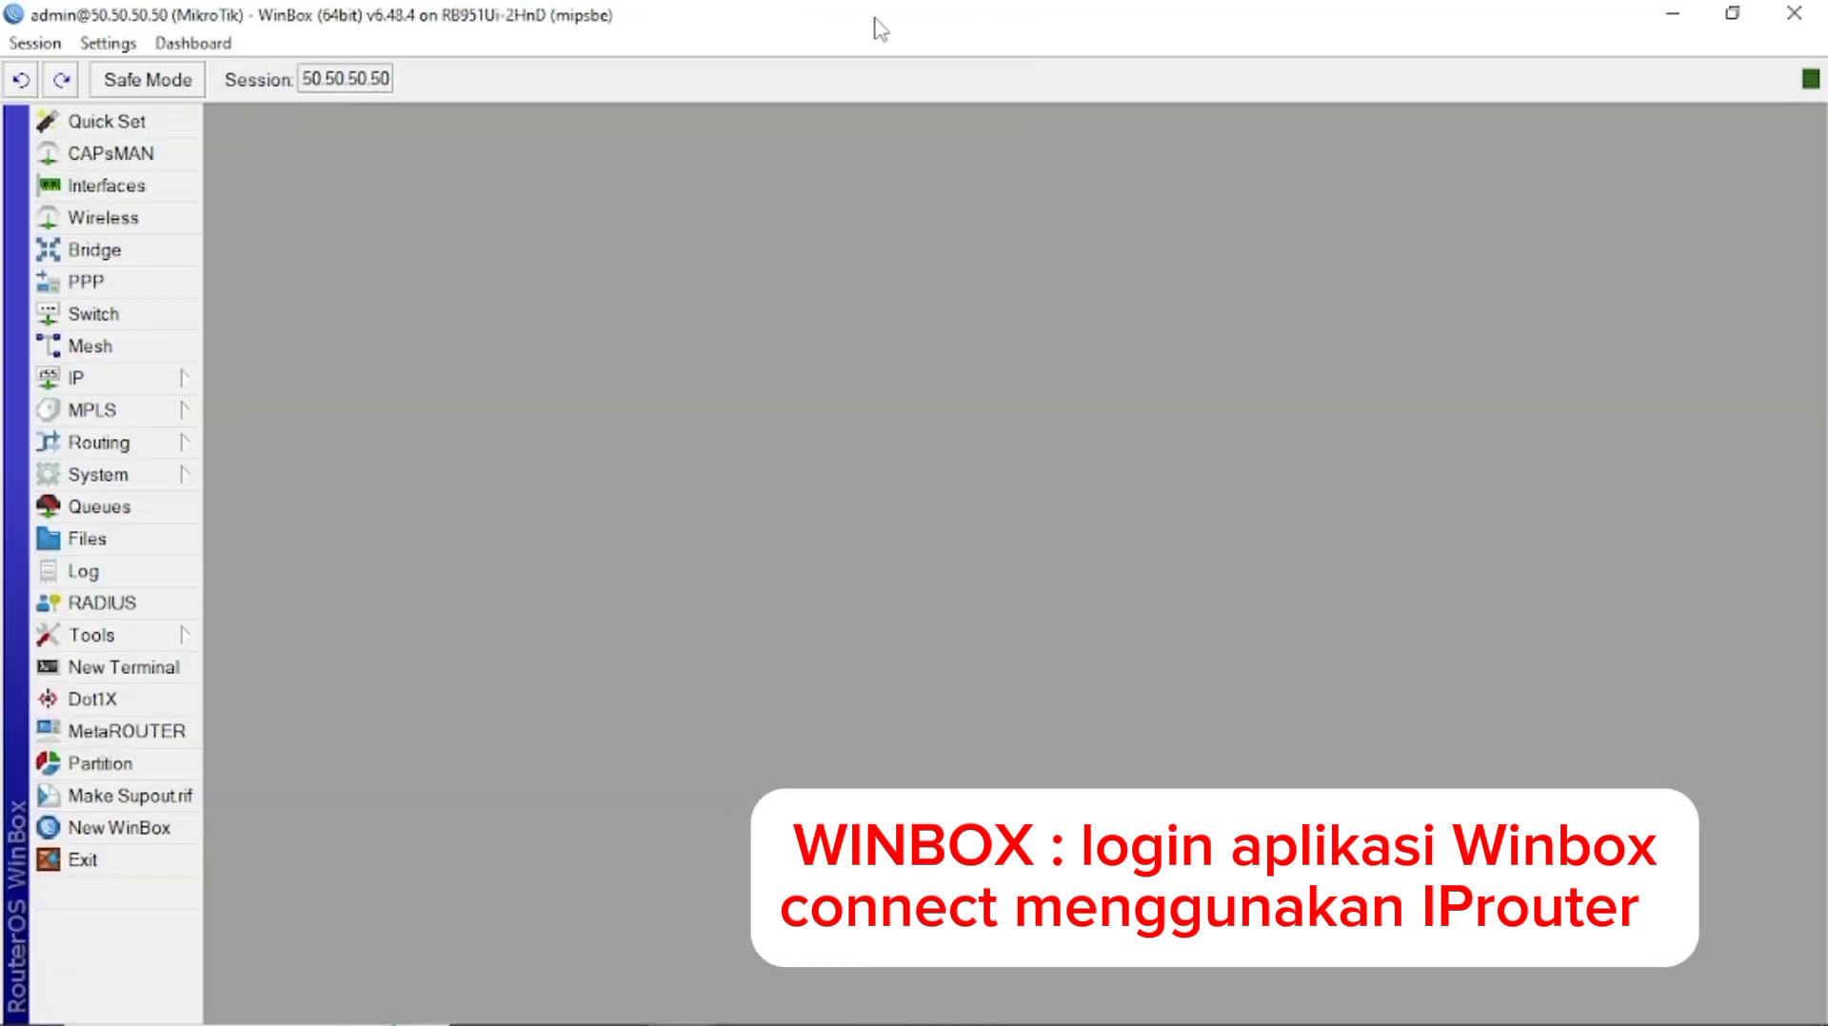
left_click(1794, 13)
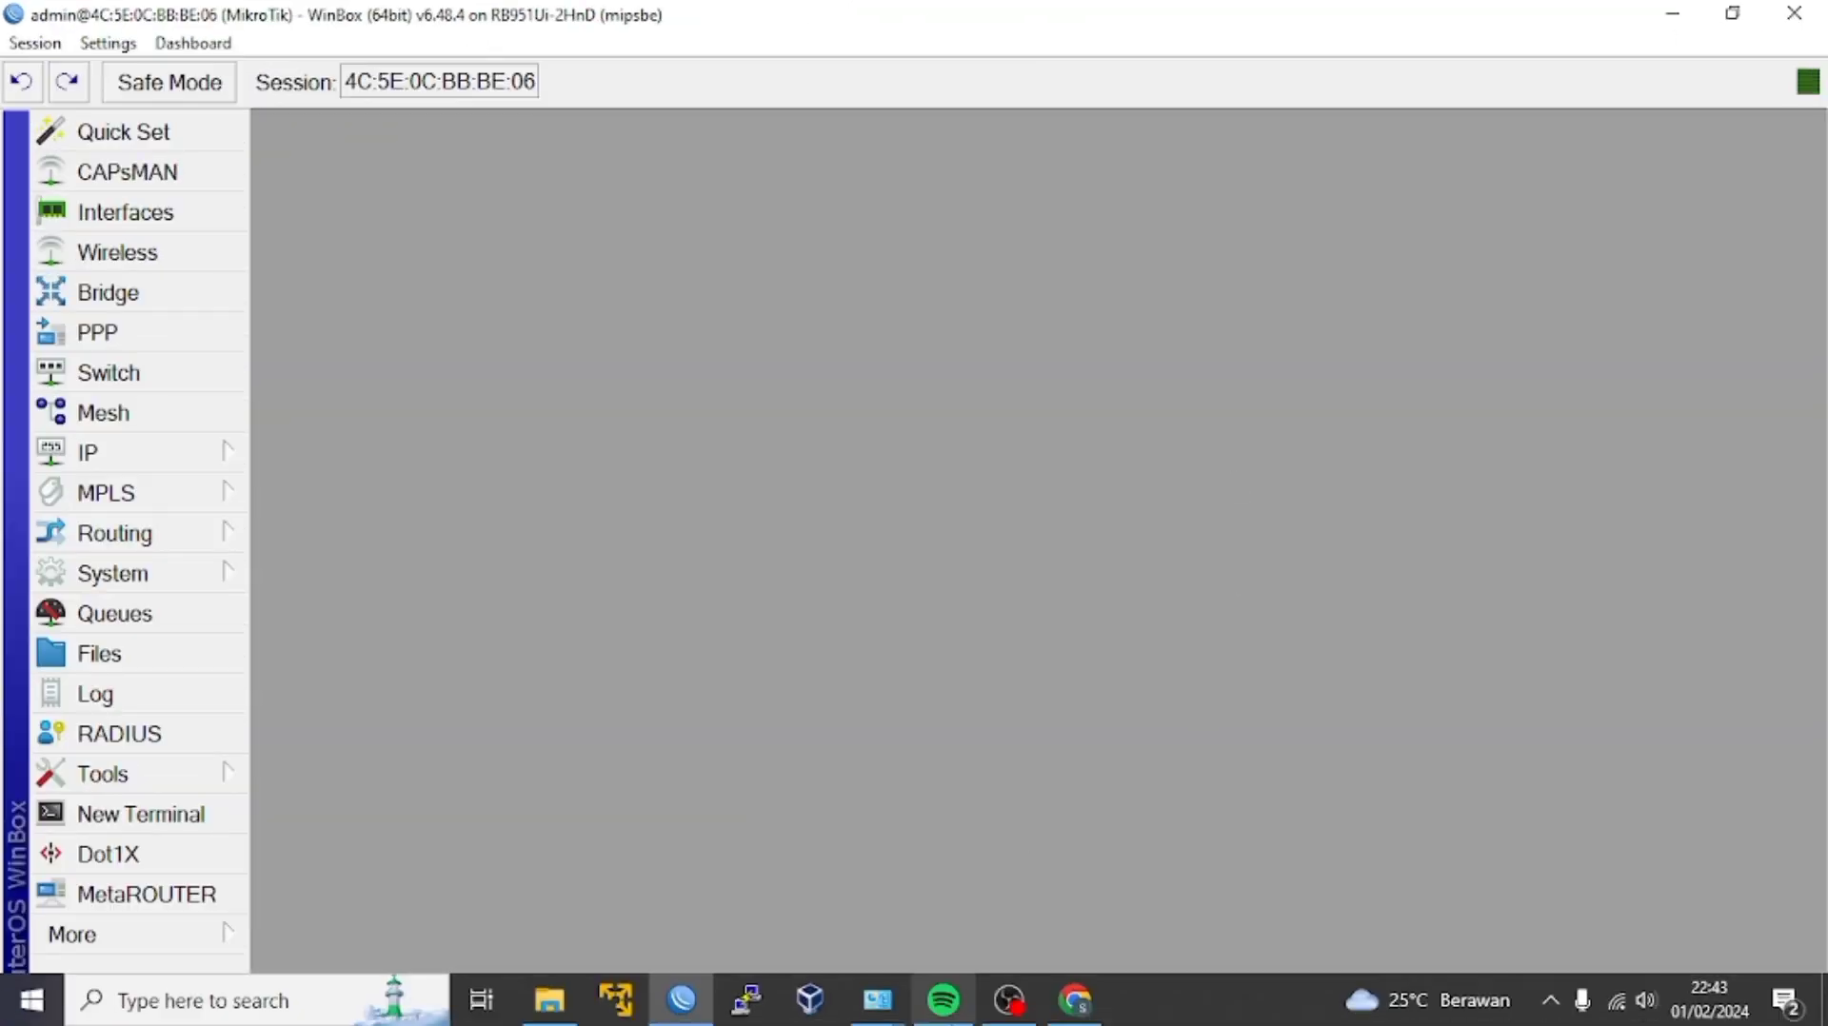
In File Explorer, enter ftp://50.50.50.50 as the location to browse.
left_click(554, 1004)
left_click(108, 276)
left_click(390, 210)
type("ft")
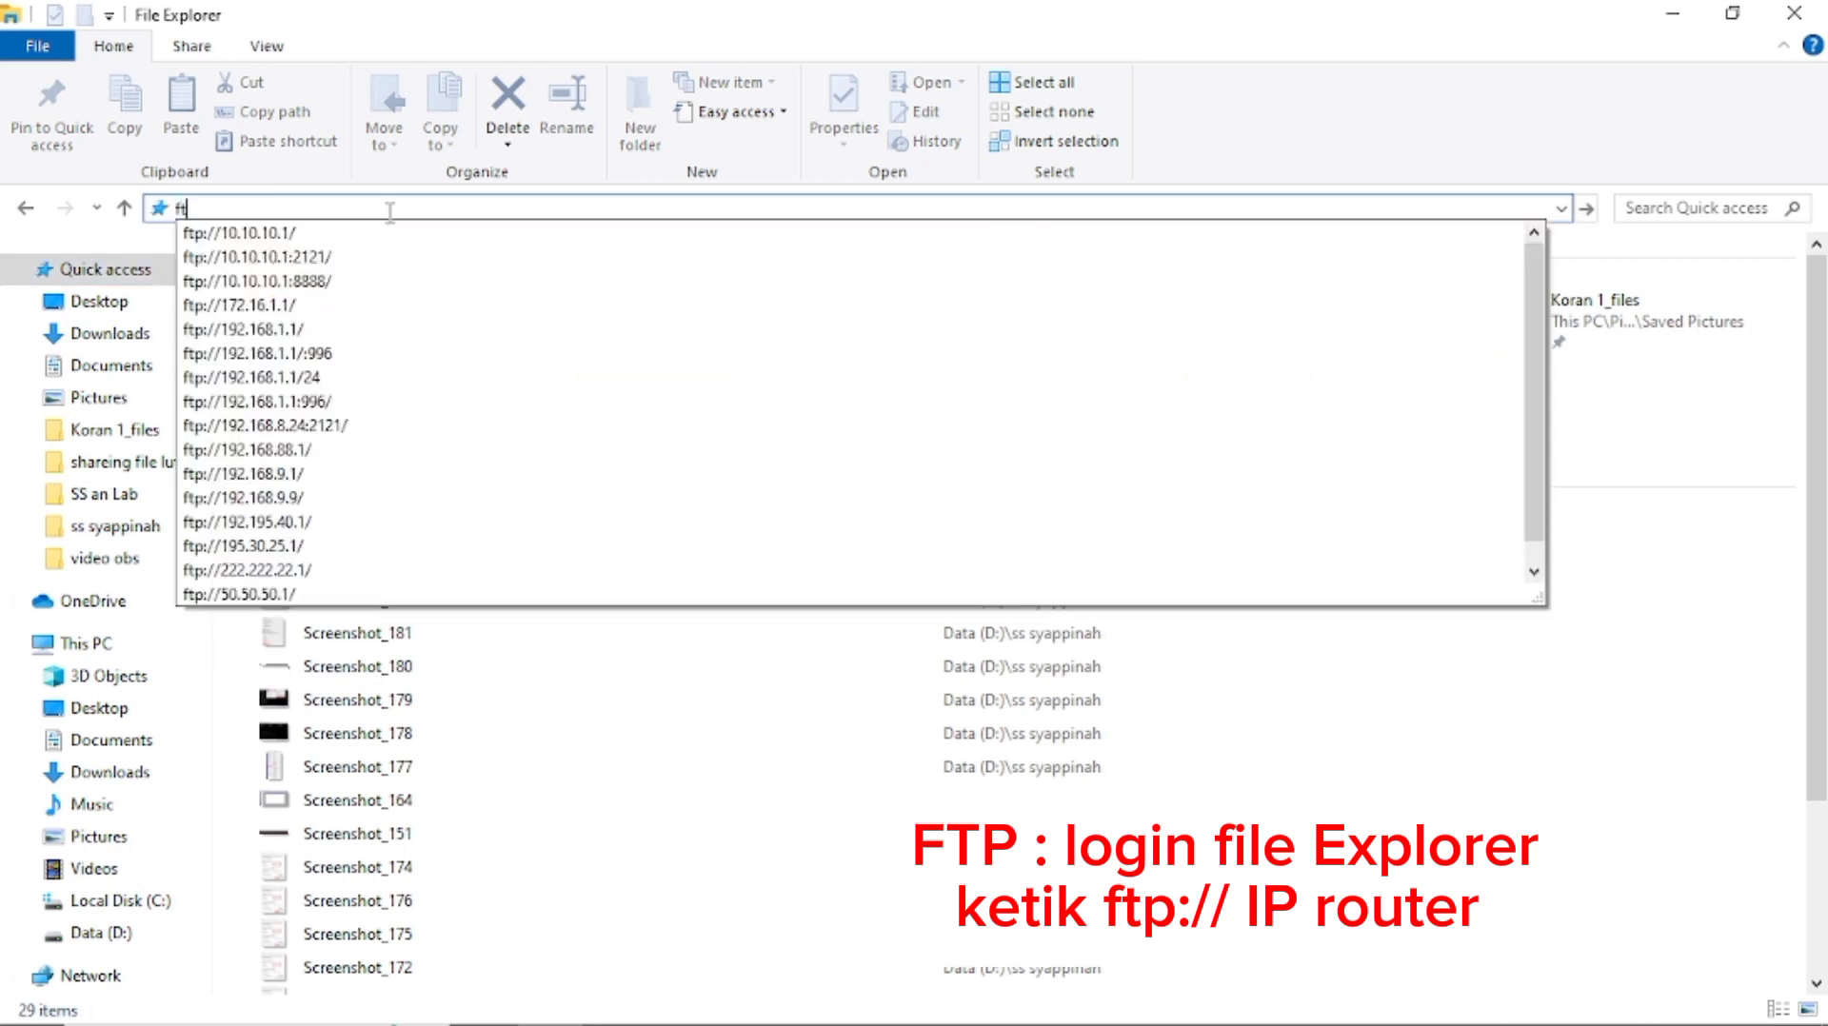
type("p://50.50.50.50")
Log on to the router's FTP share at 50.50.50.50, view its files, then close the window.
key("Return")
type("admin")
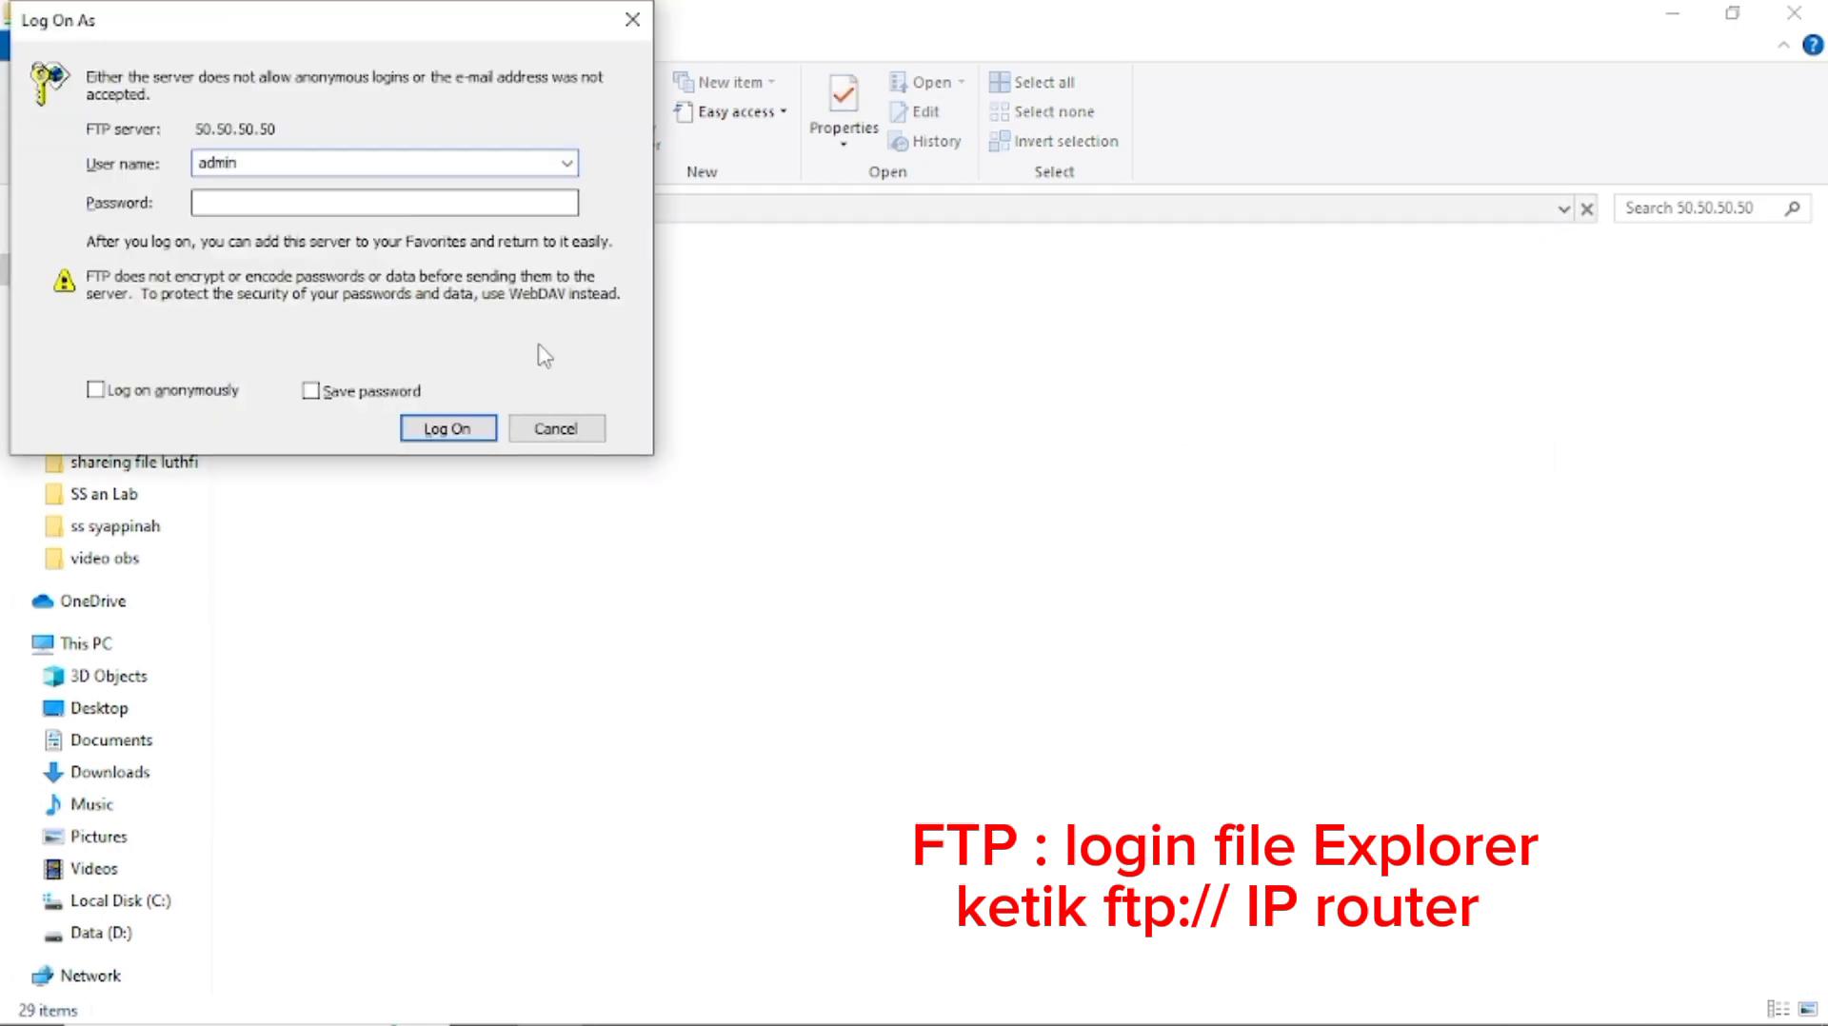
left_click(464, 427)
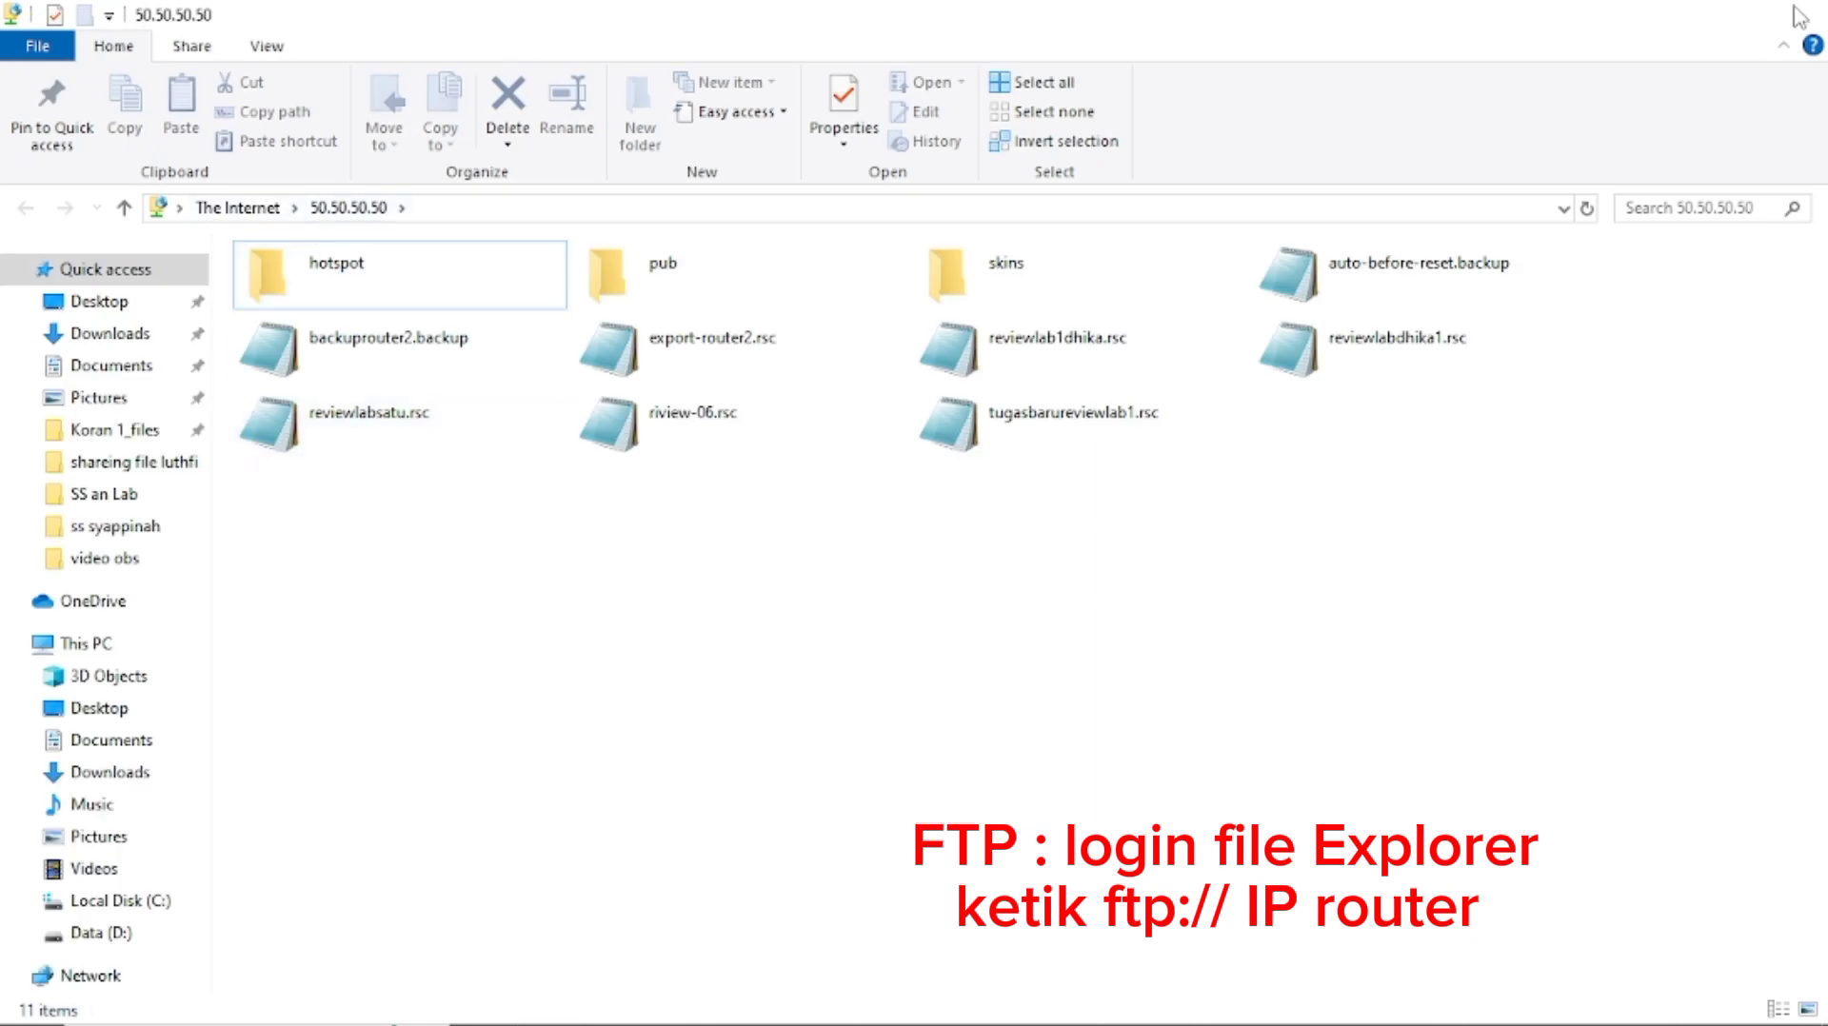
left_click(1795, 13)
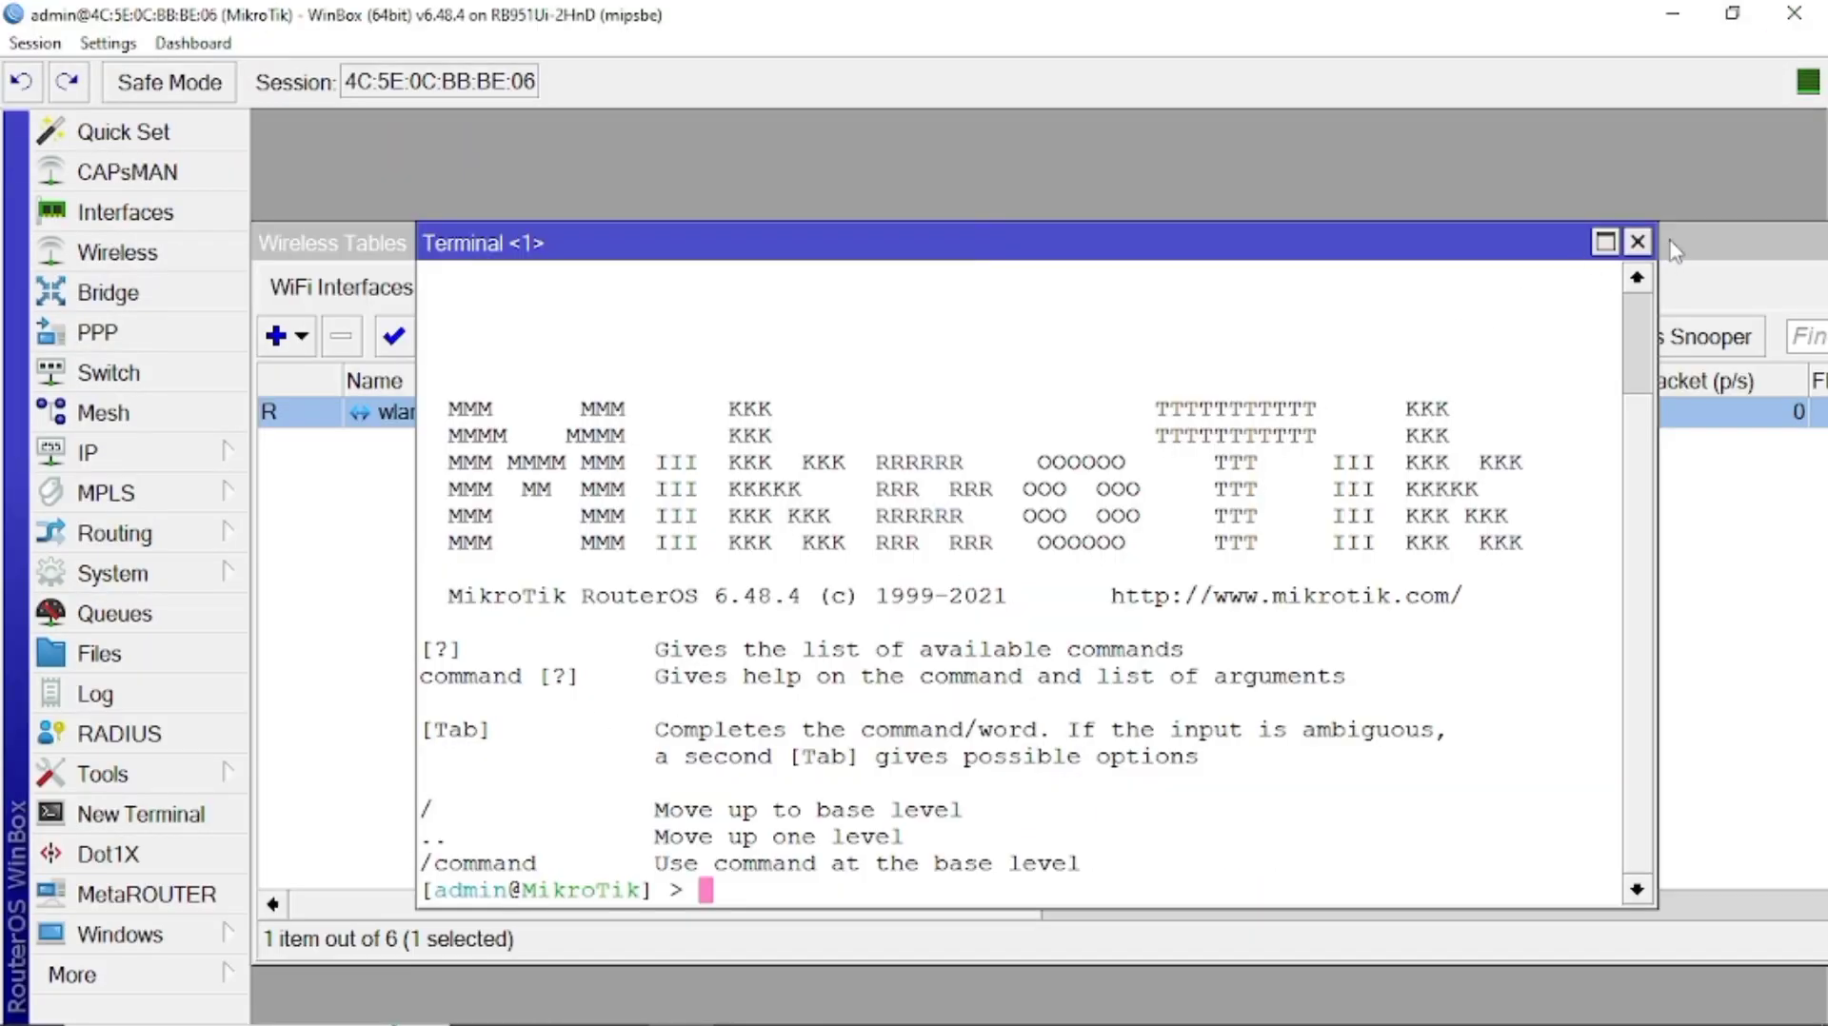
Close the leftover windows, open a New Terminal, and run 'ip dhcp-client print'.
left_click(1638, 242)
left_click_drag(1642, 249, 1446, 292)
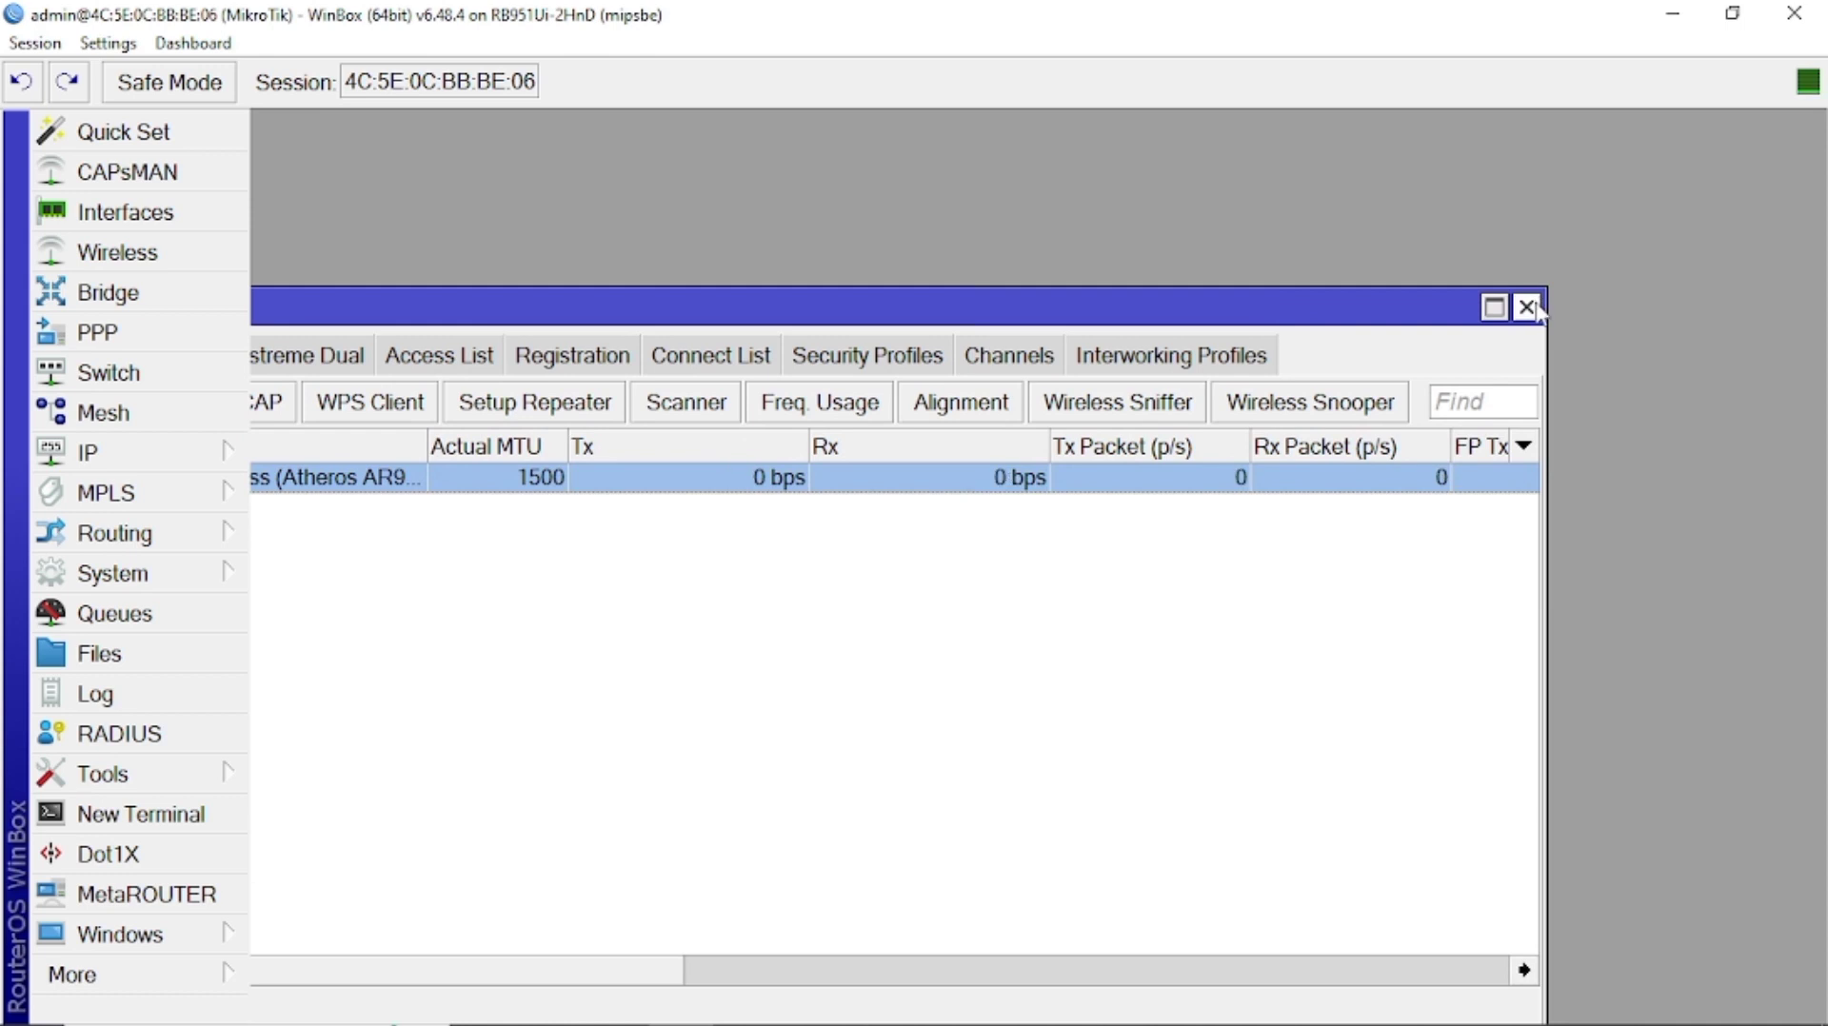
left_click(1528, 306)
left_click(190, 817)
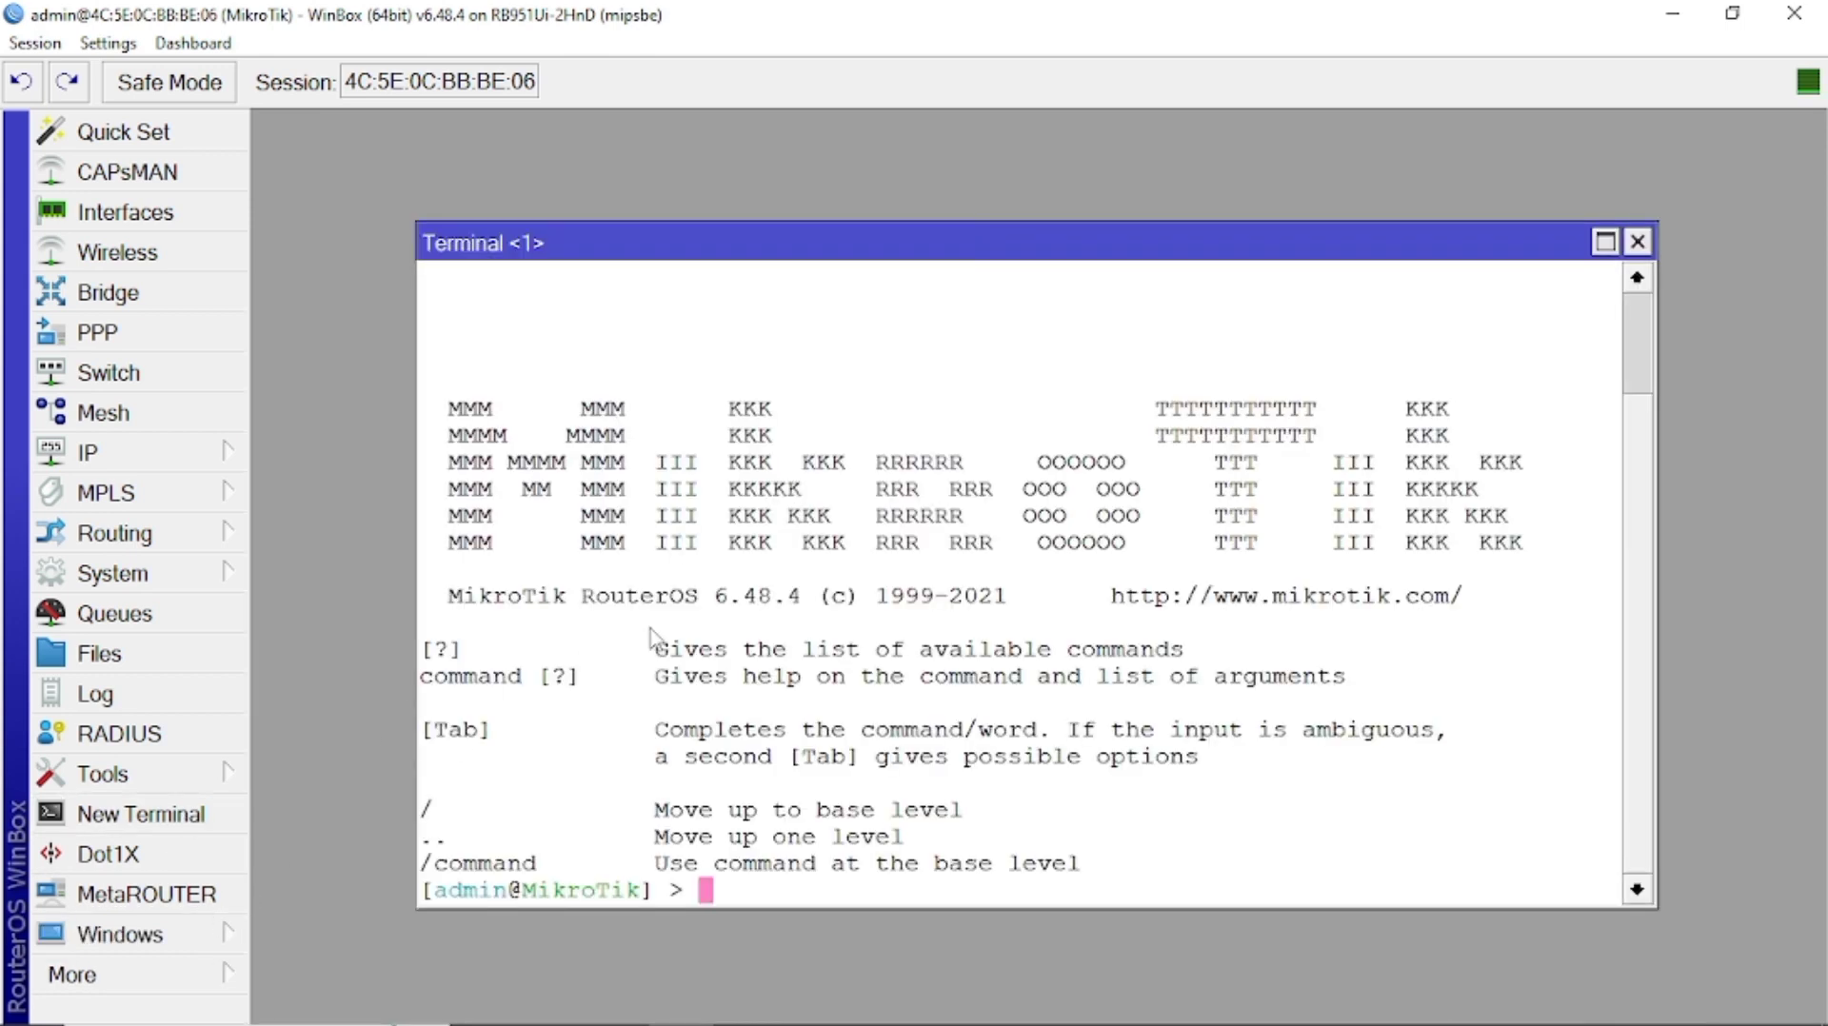
key("ctrl+l")
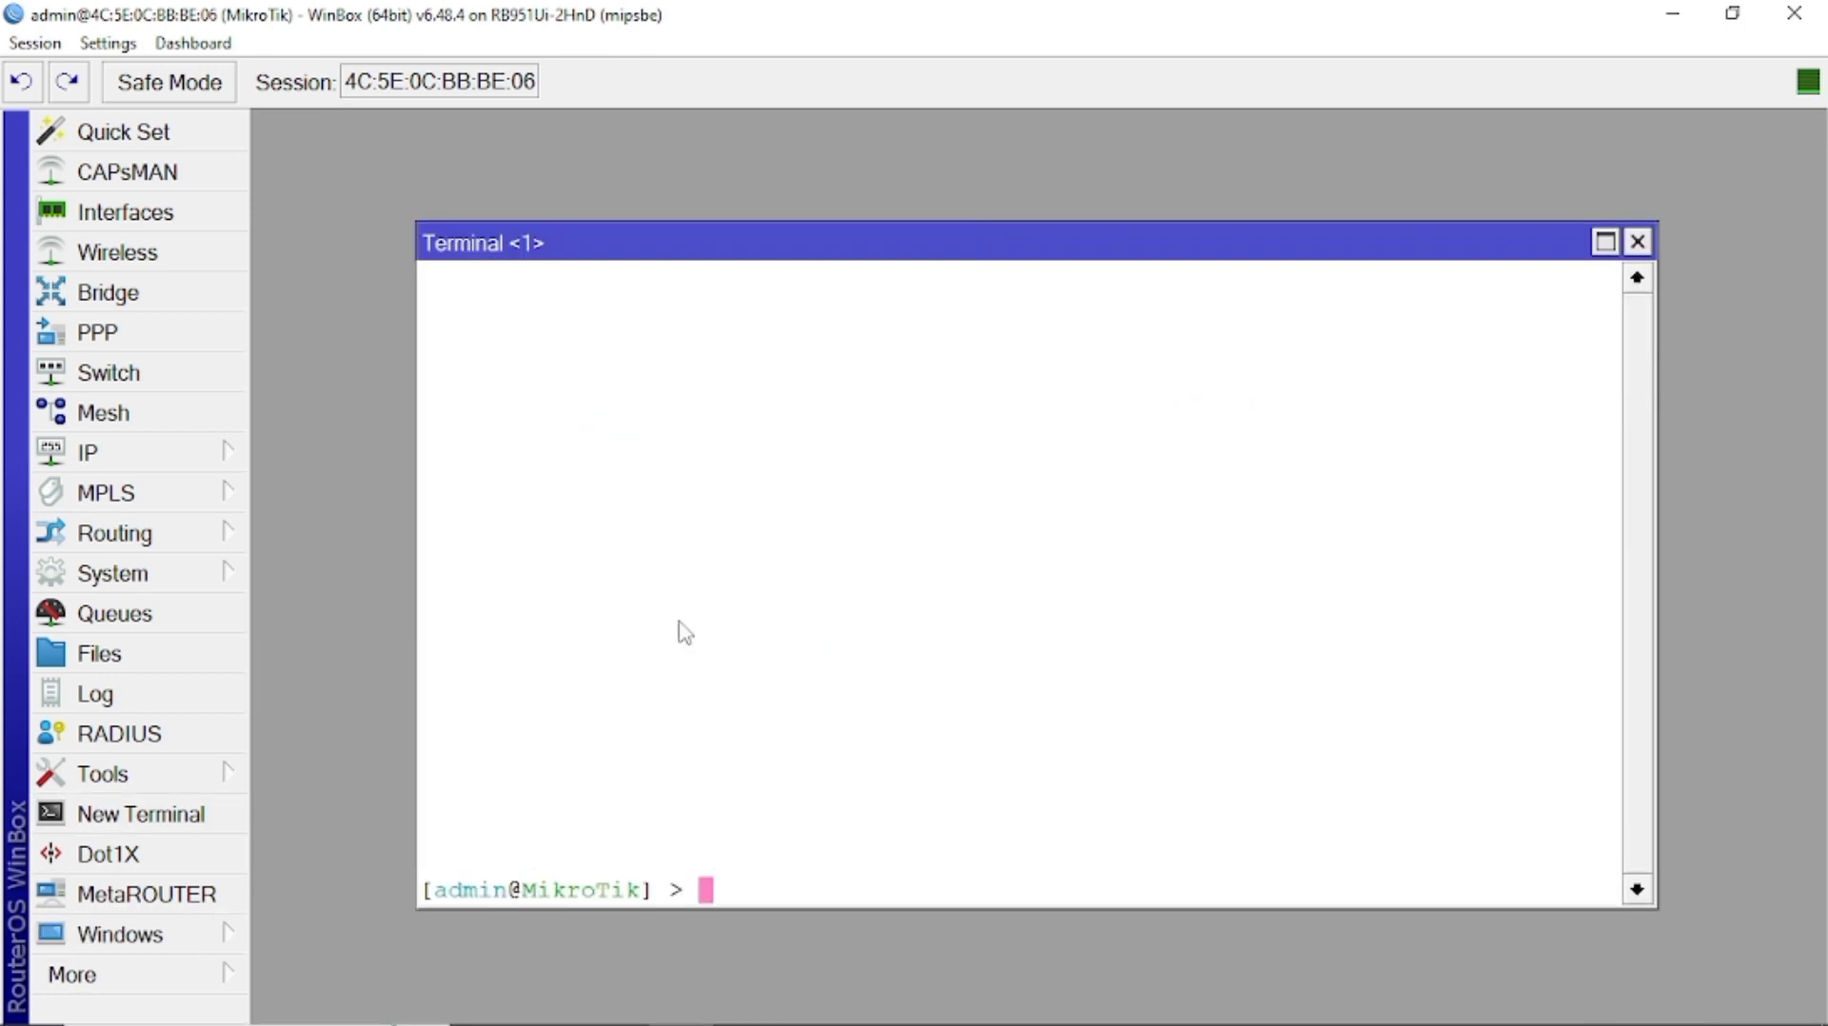
type("ip dhc")
key("Tab")
type("c")
key("Tab")
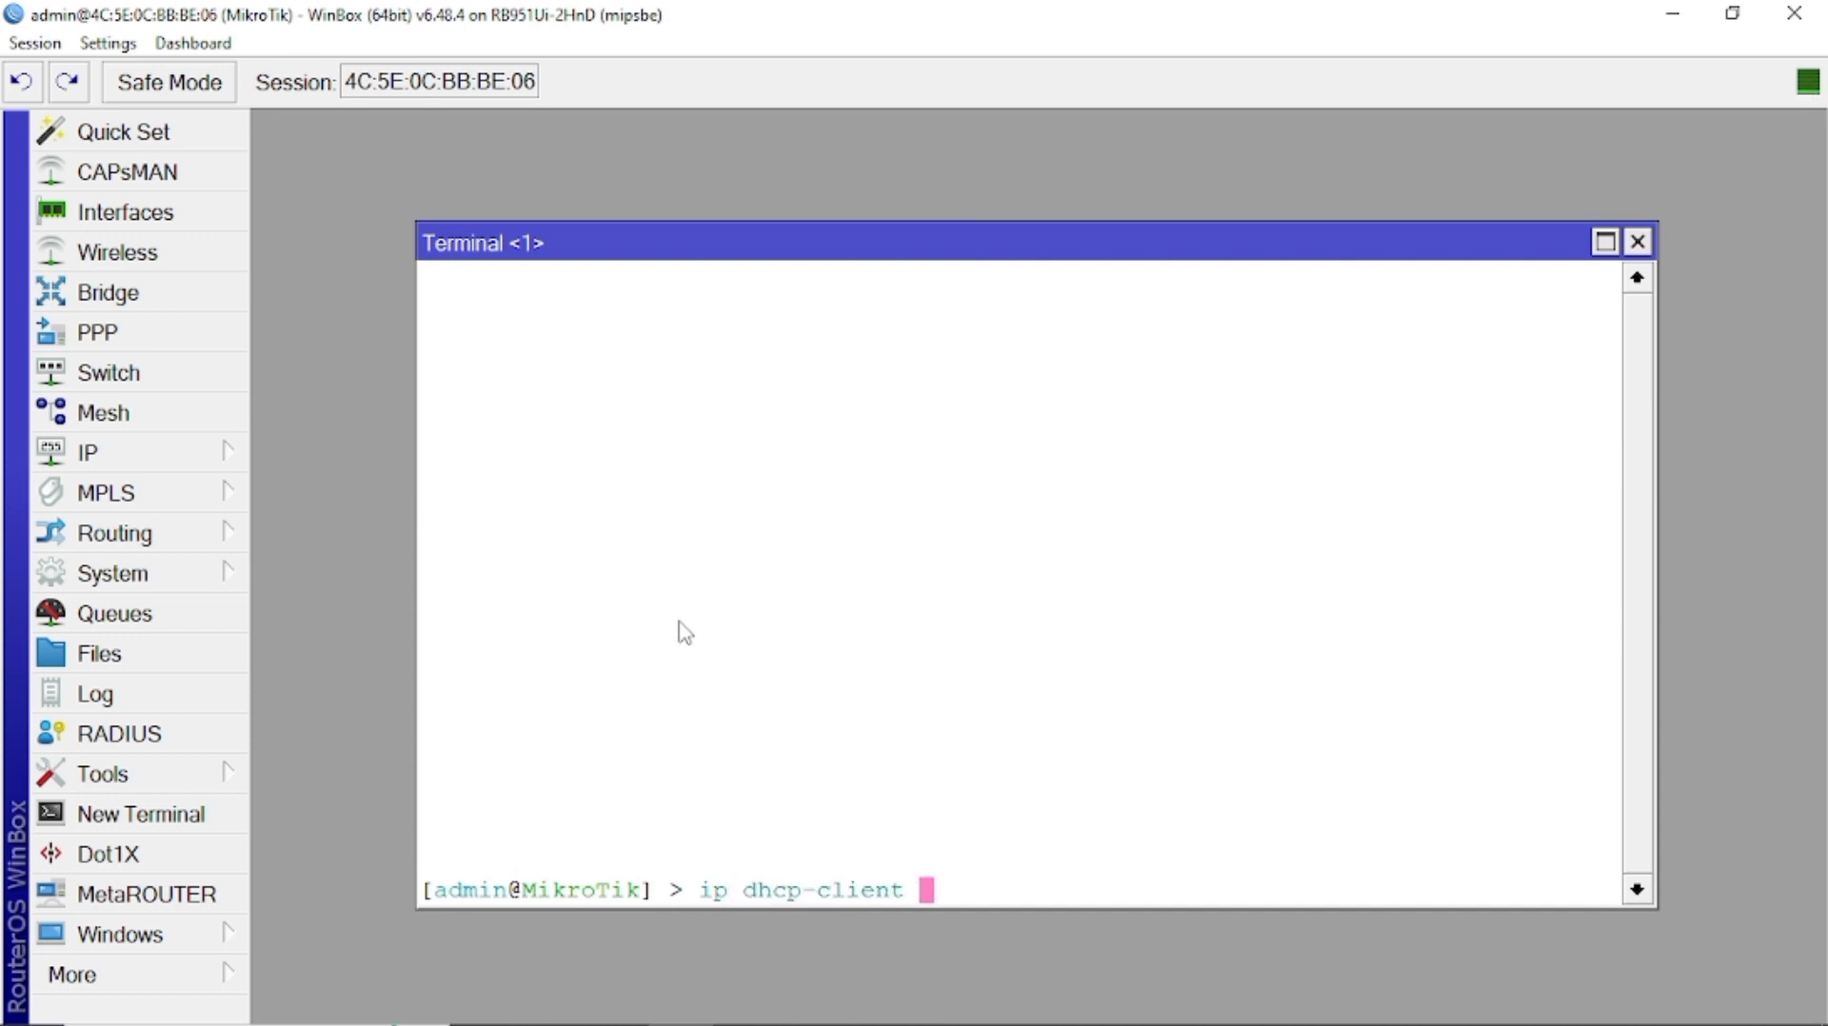
type("pr")
key("Tab")
key("Return")
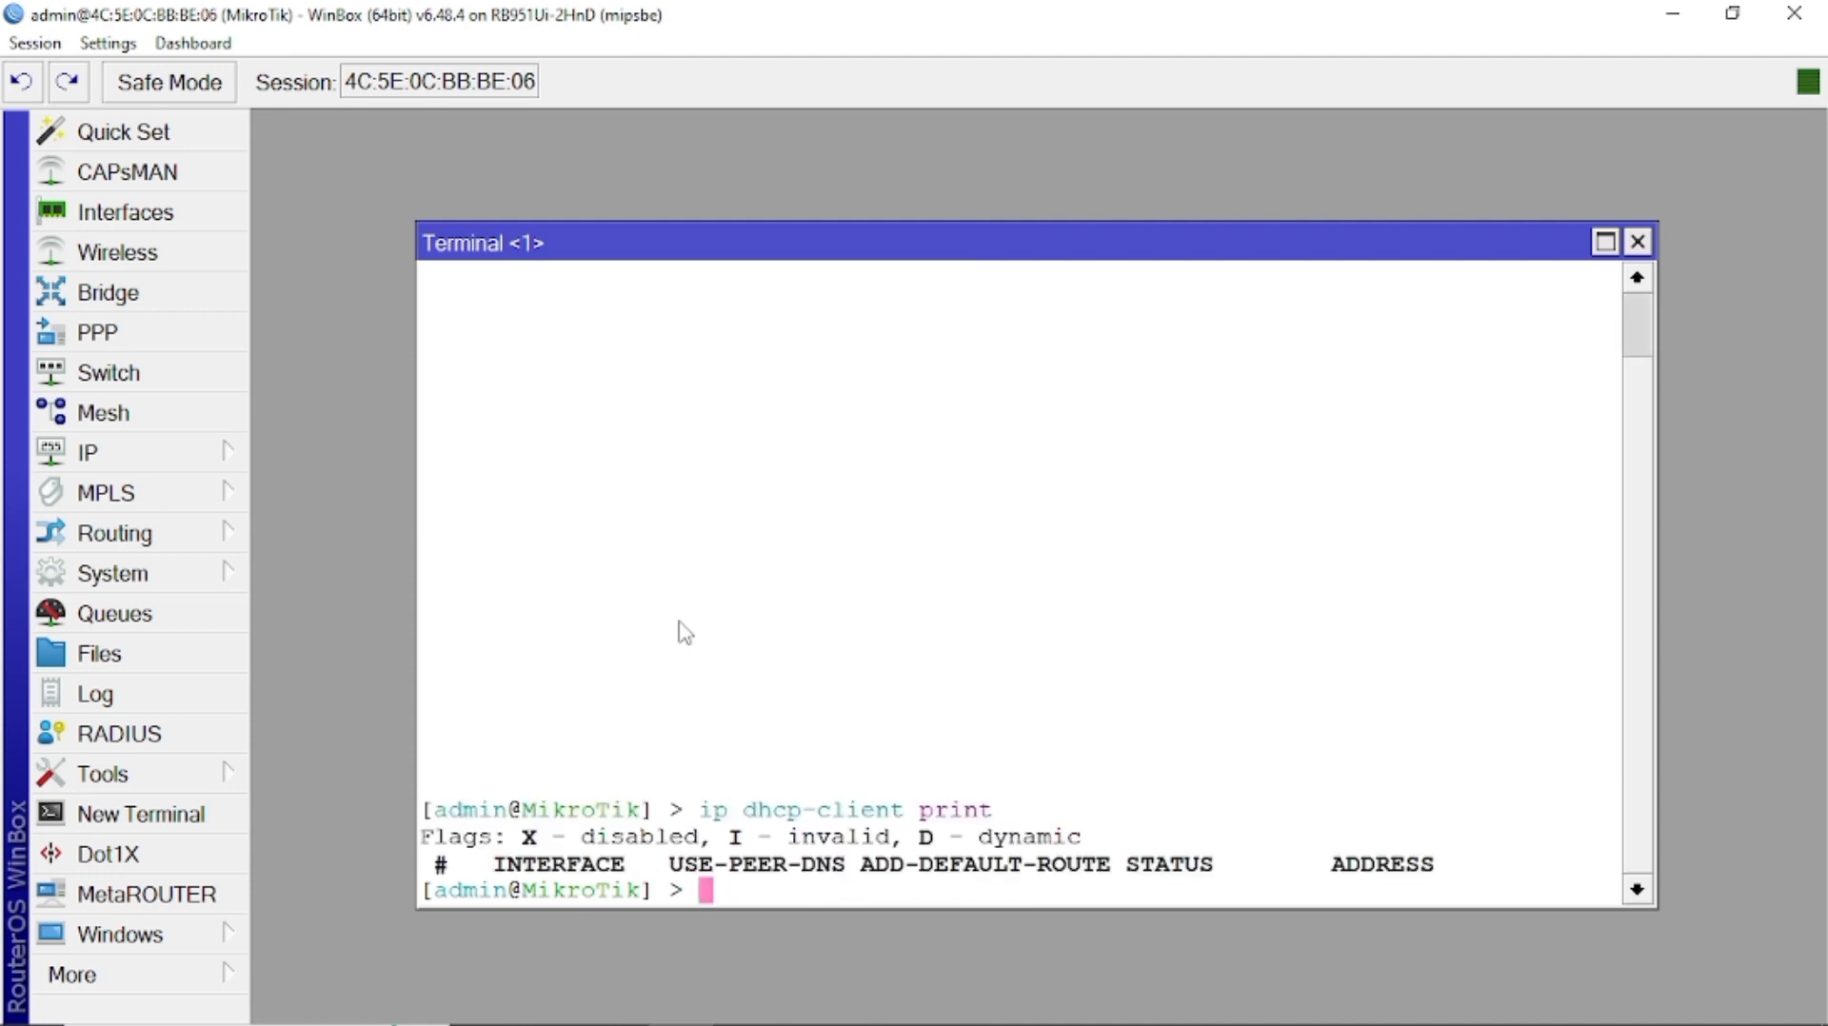
Add an enabled DHCP client with 'ip dhcp-client add interface=wlan1 disabled=no'.
type("ip dh")
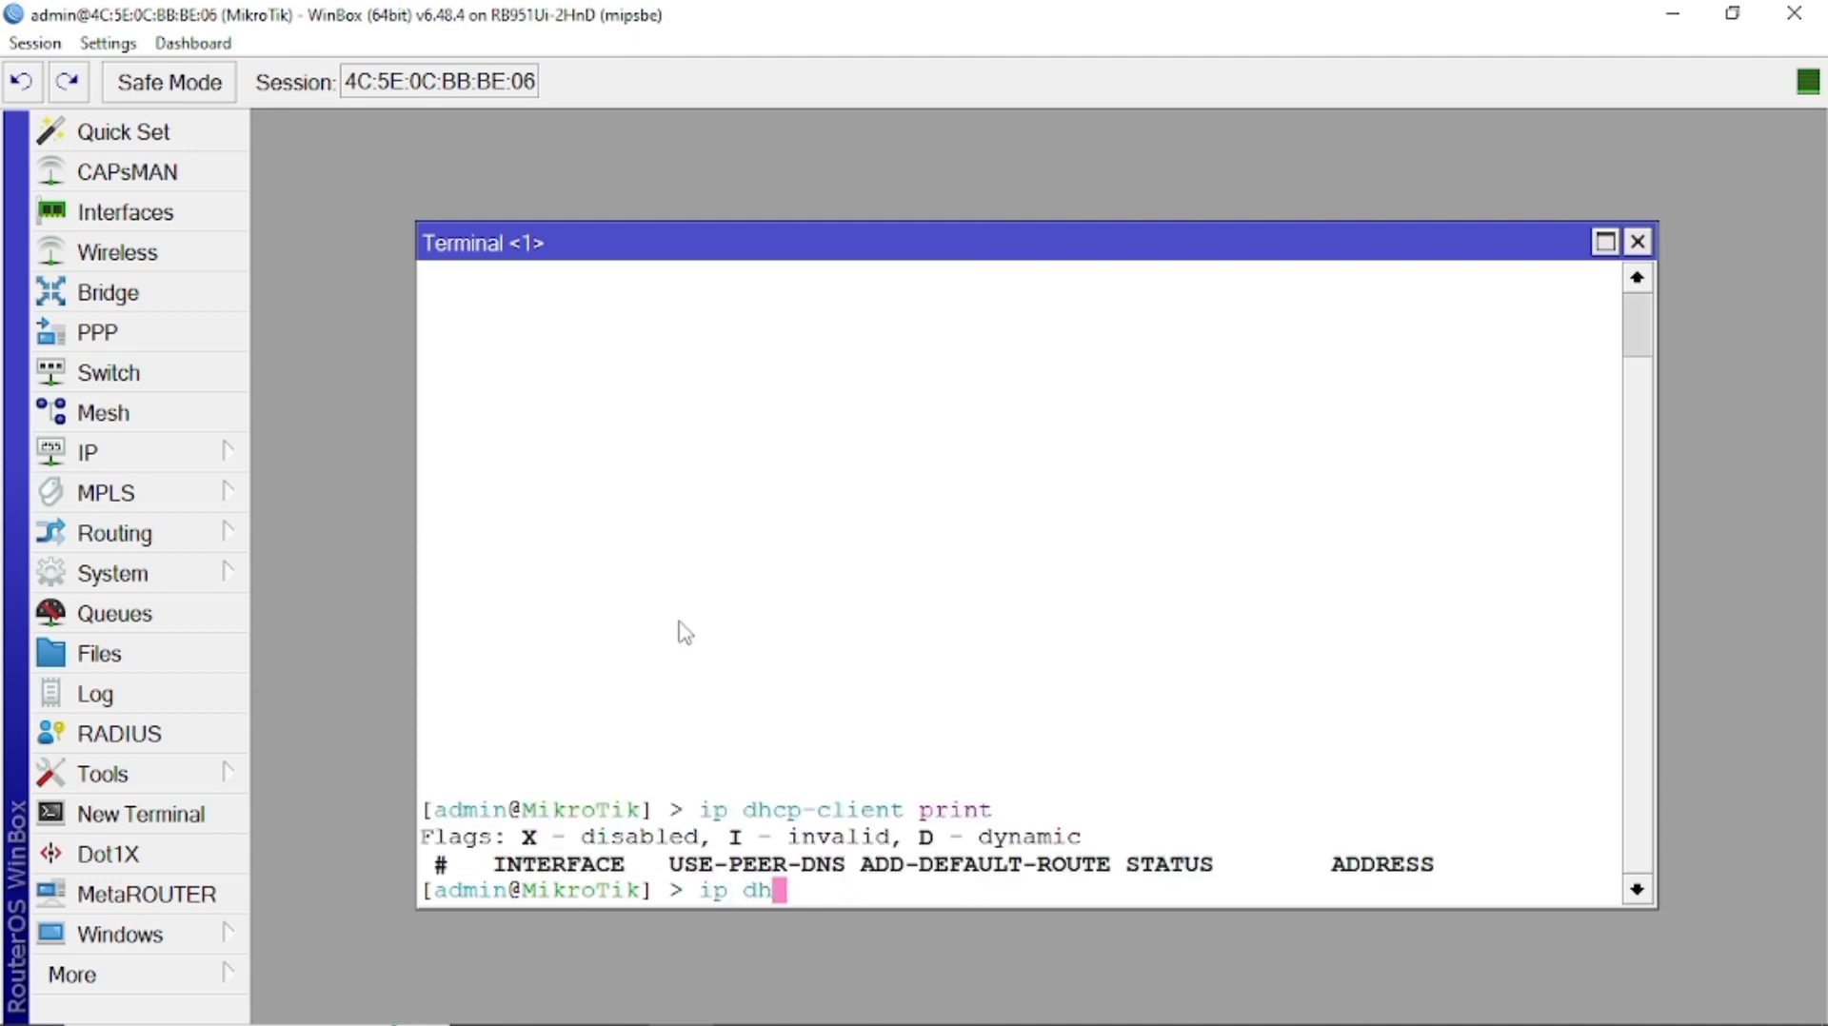
key("Tab")
type("c")
key("Tab")
type("add in")
key("Tab")
type("wl")
key("Tab")
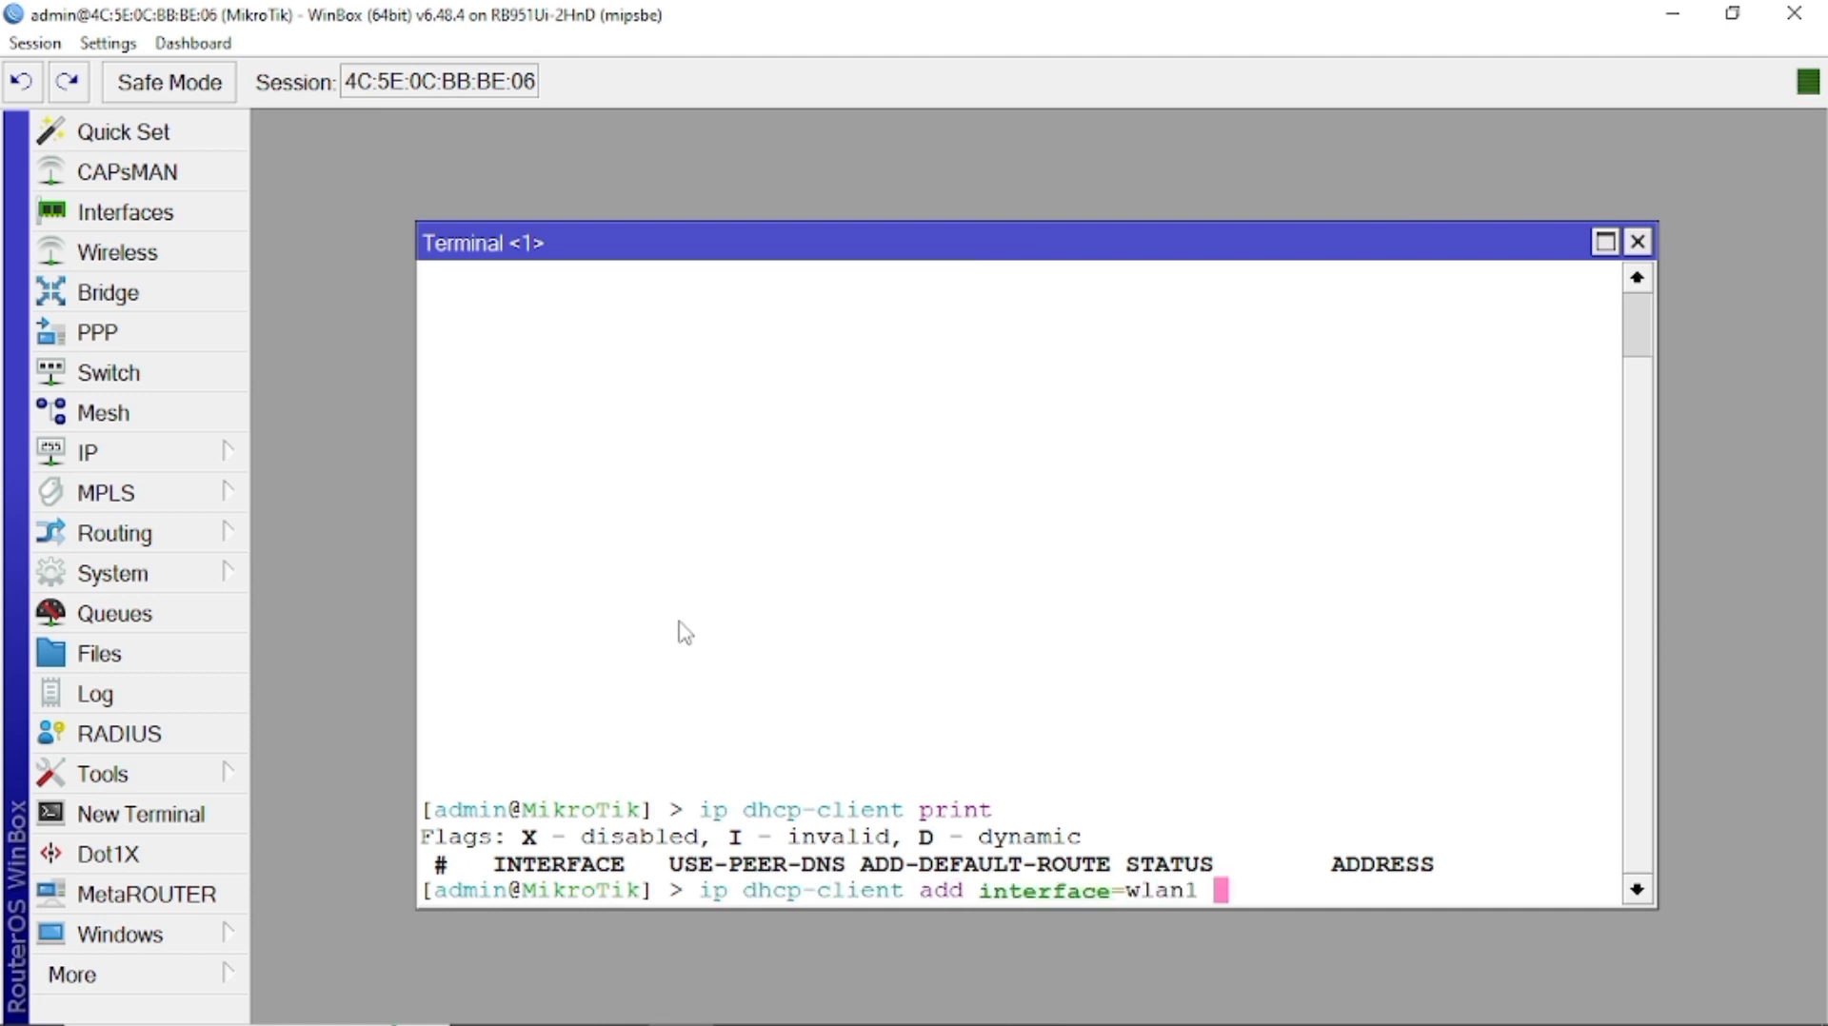
type("dis")
key("Tab")
type("no")
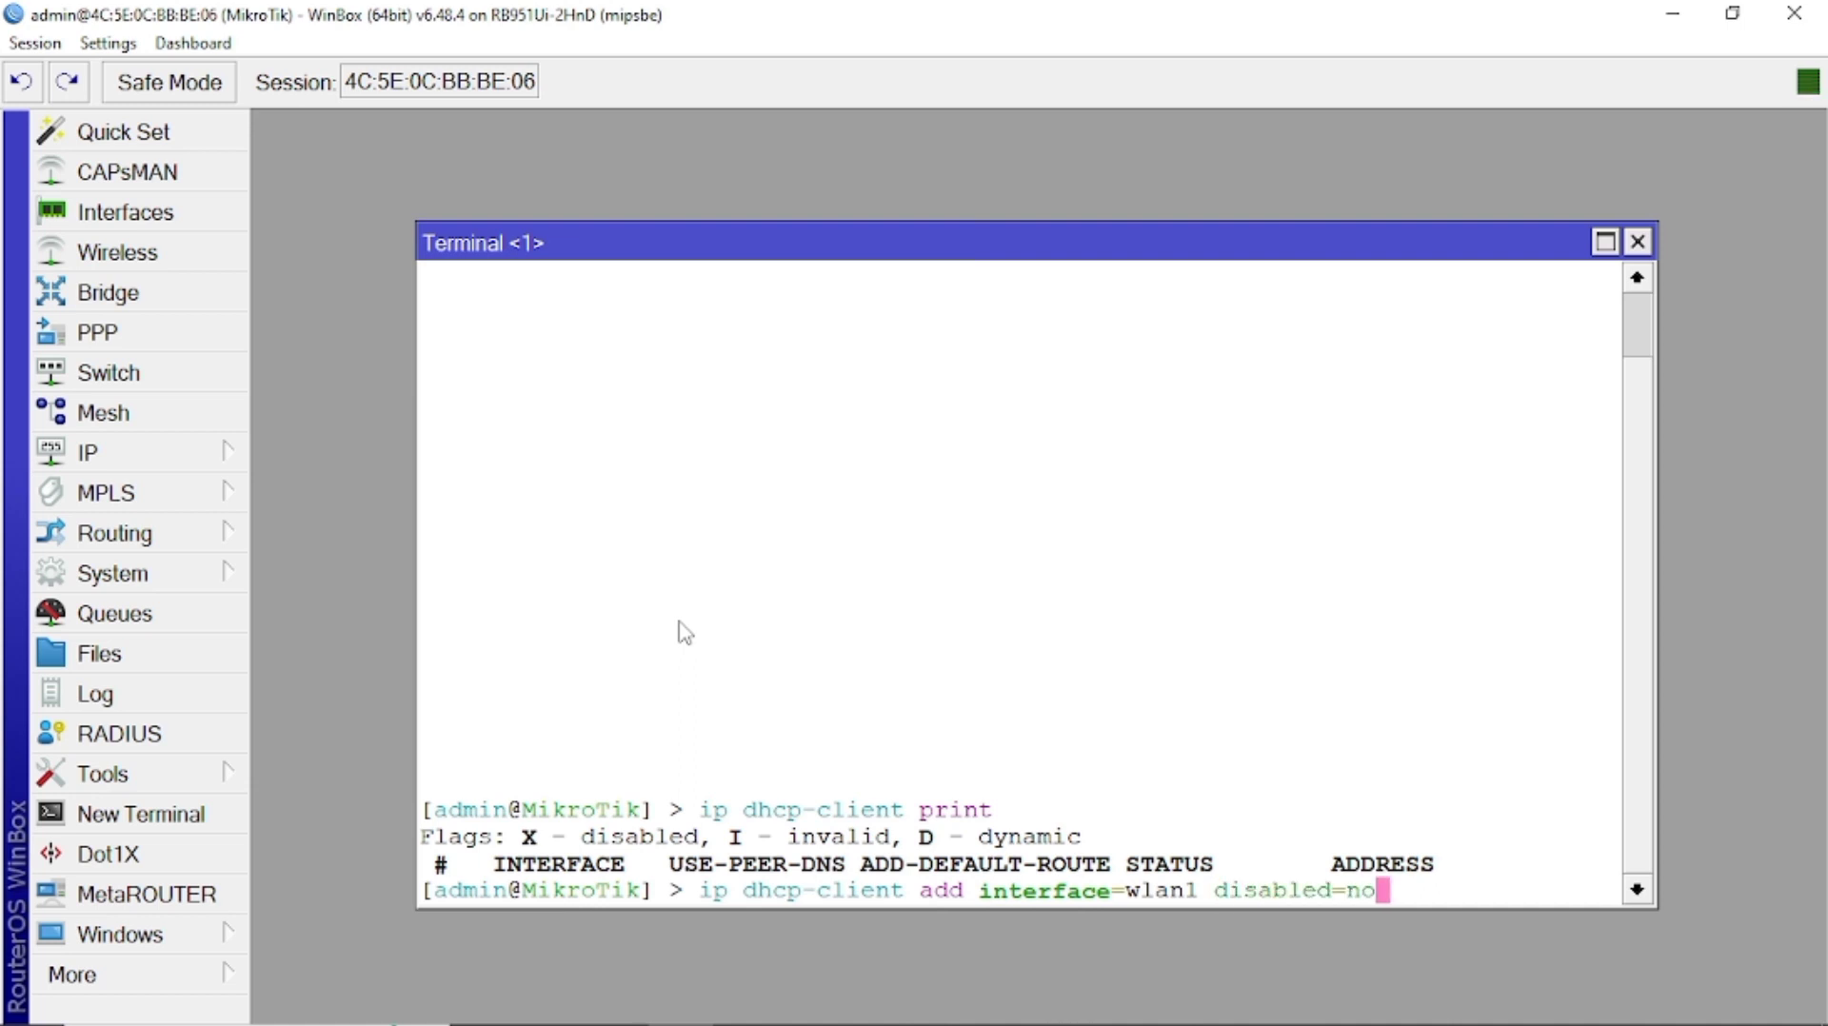
key("Return")
Reprint the DHCP clients to confirm wlan1 is bound to 192.168.8.178/24.
key("Up")
key("Up")
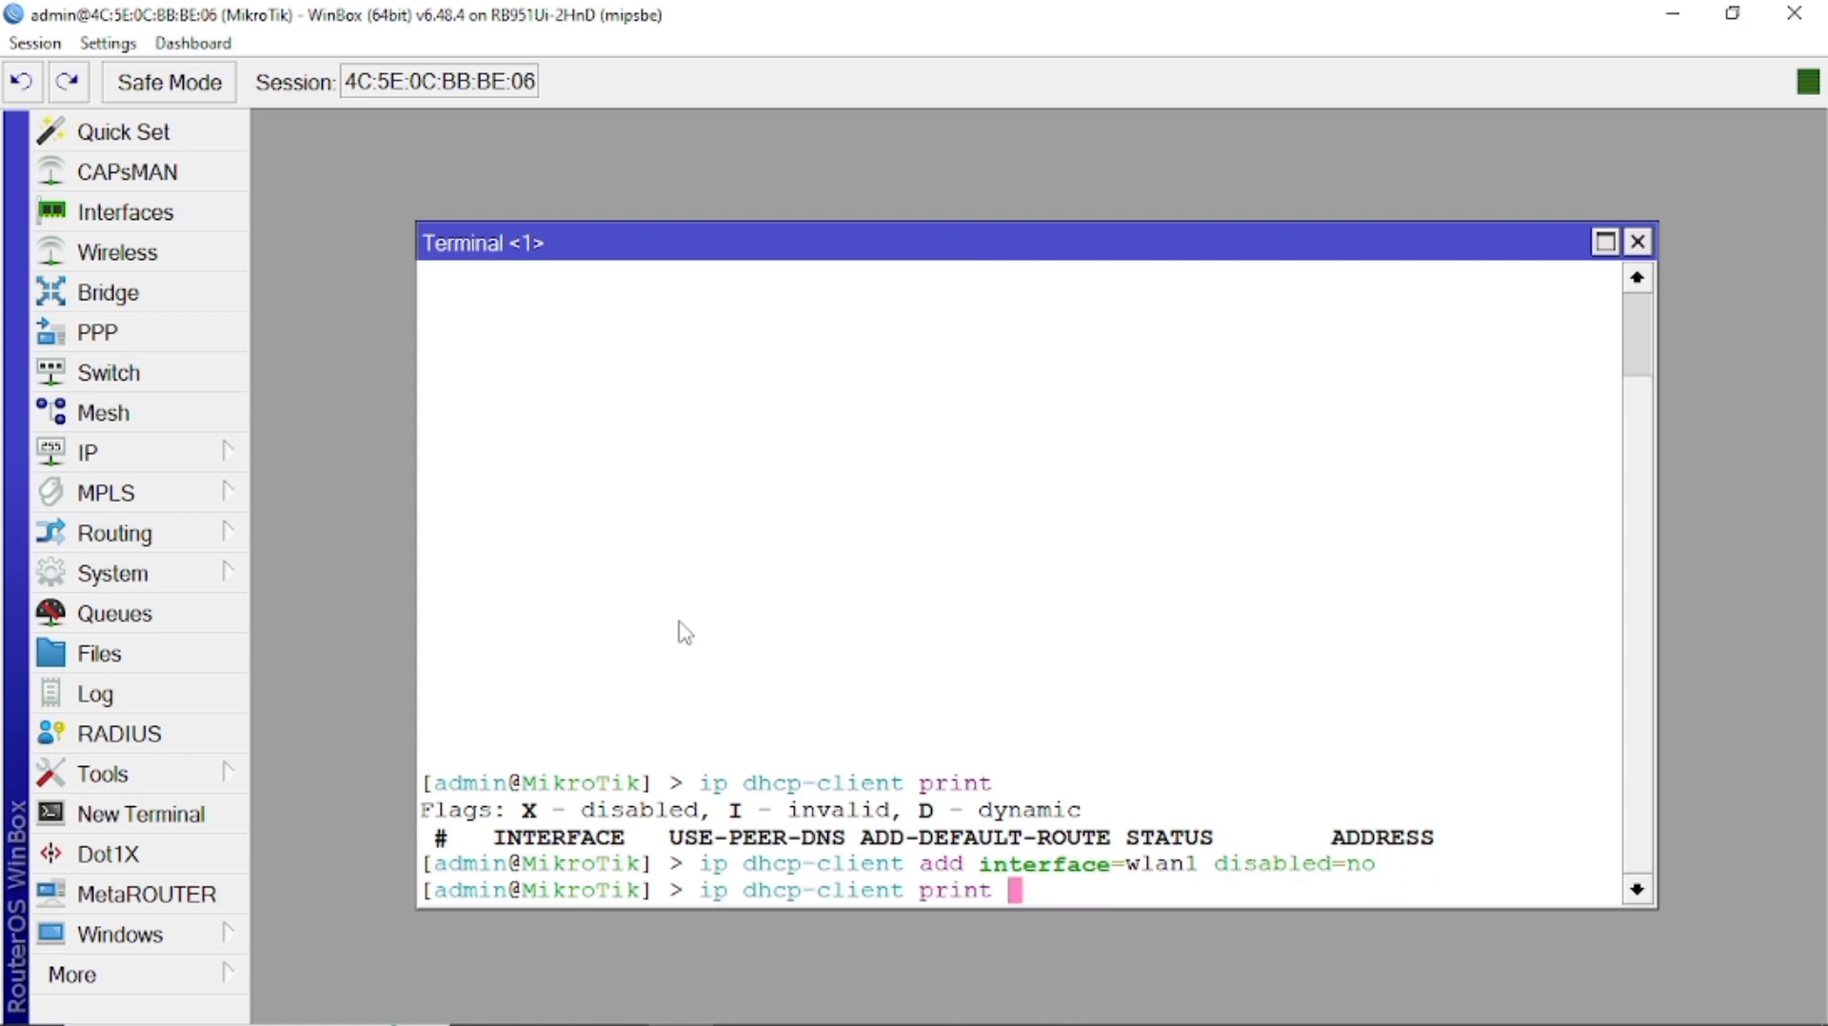
key("Return")
type("ping 8.8.8.8")
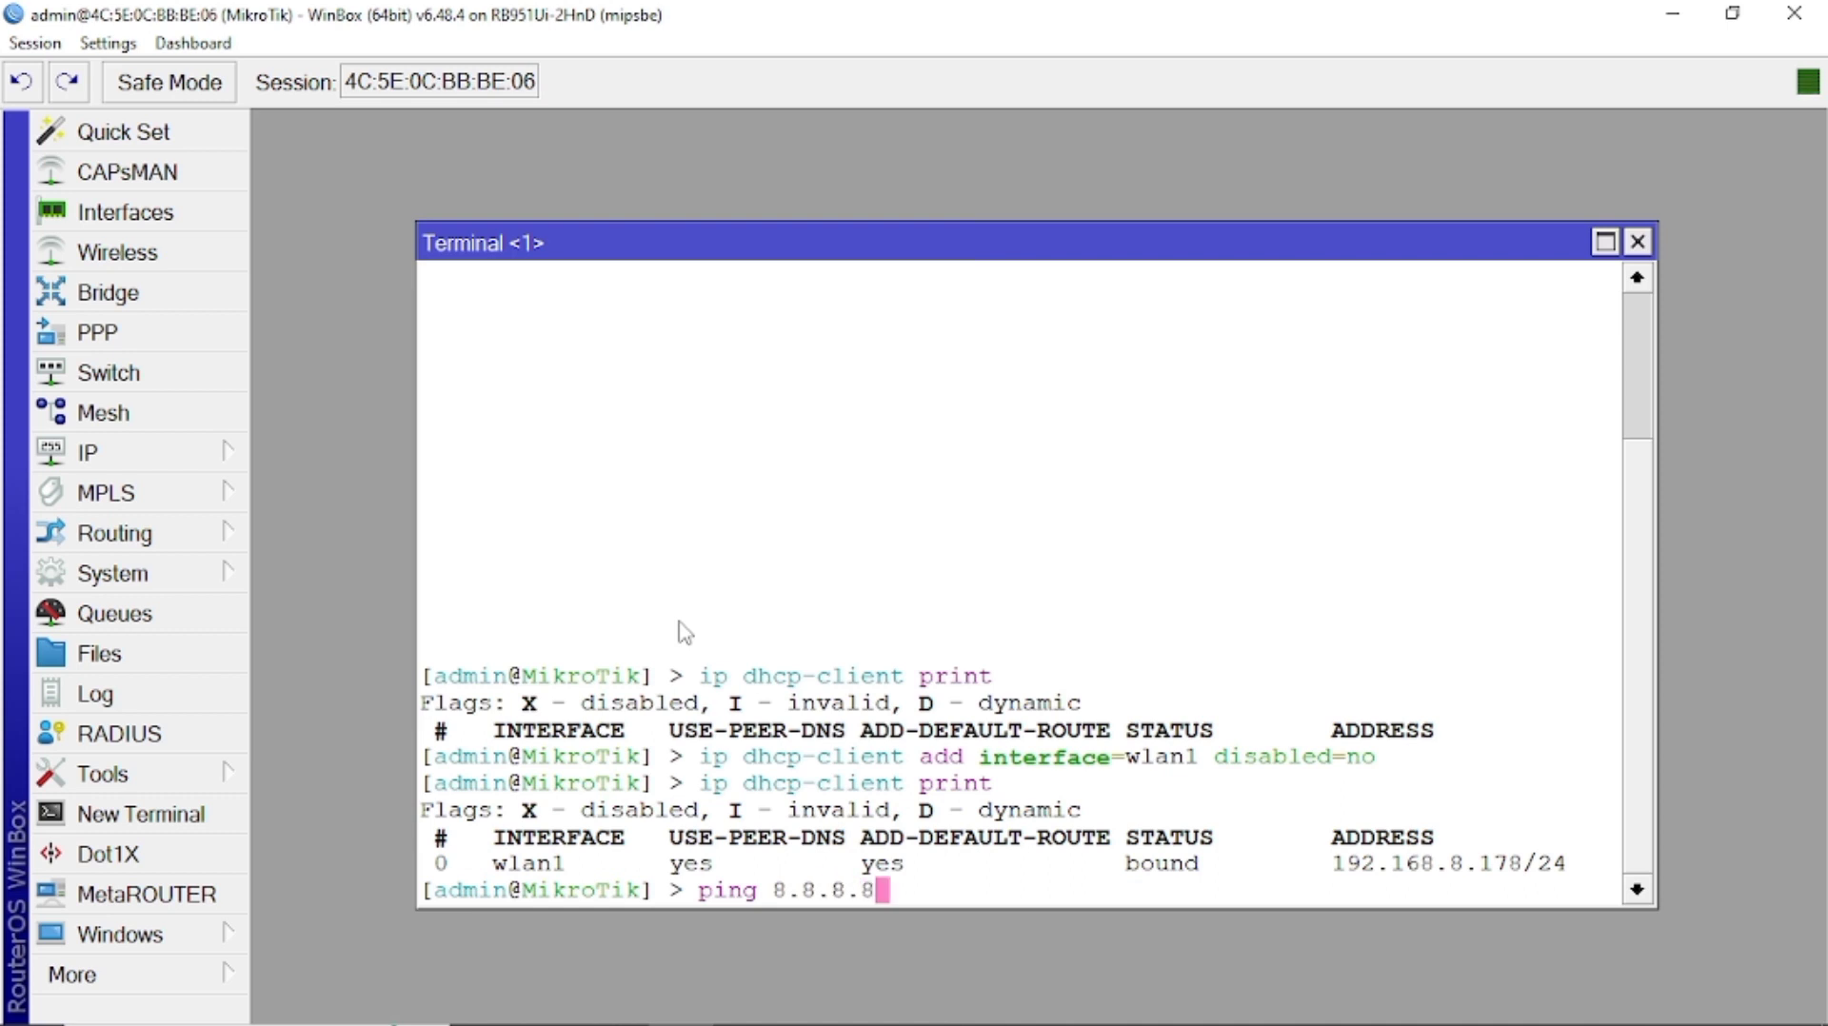
Ping 8.8.8.8 and then google.com from the router terminal.
key("Return")
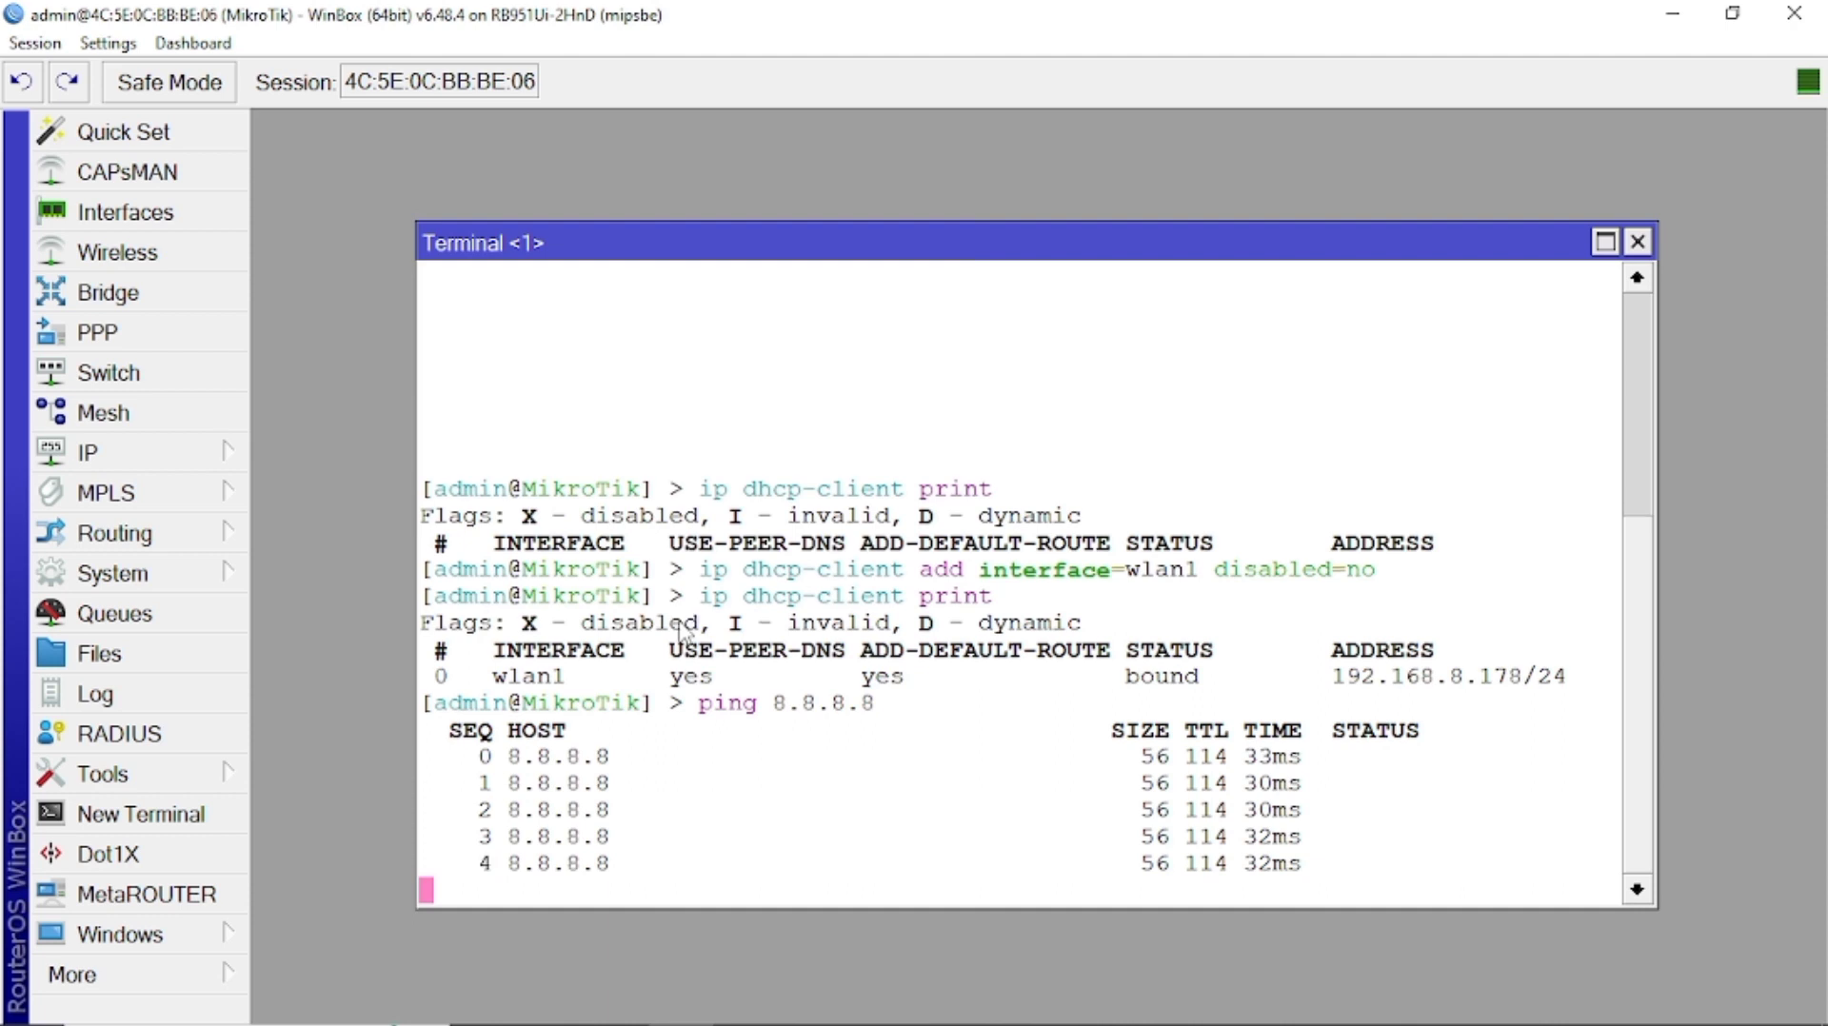
key("ctrl+c")
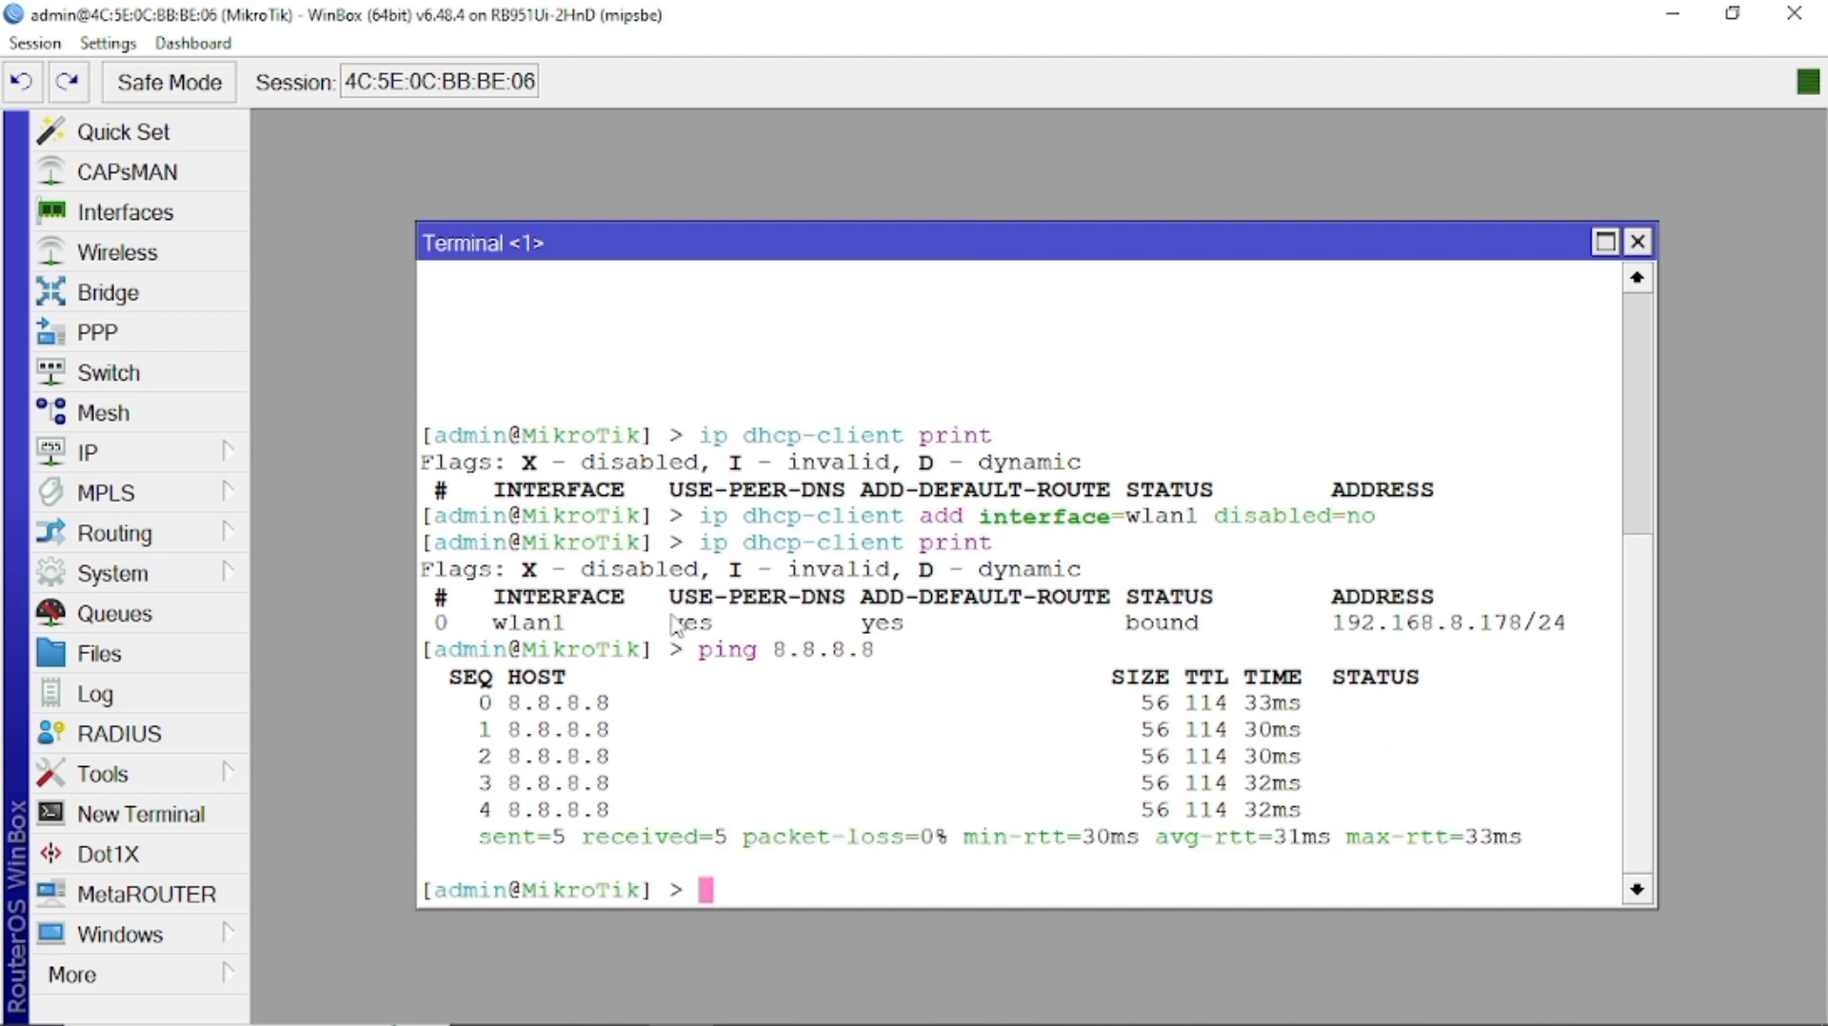
key("Up")
key("BackSpace")
key("BackSpace")
key("BackSpace")
key("BackSpace")
key("BackSpace")
key("BackSpace")
key("BackSpace")
key("BackSpace")
key("BackSpace")
key("BackSpace")
key("BackSpace")
key("BackSpace")
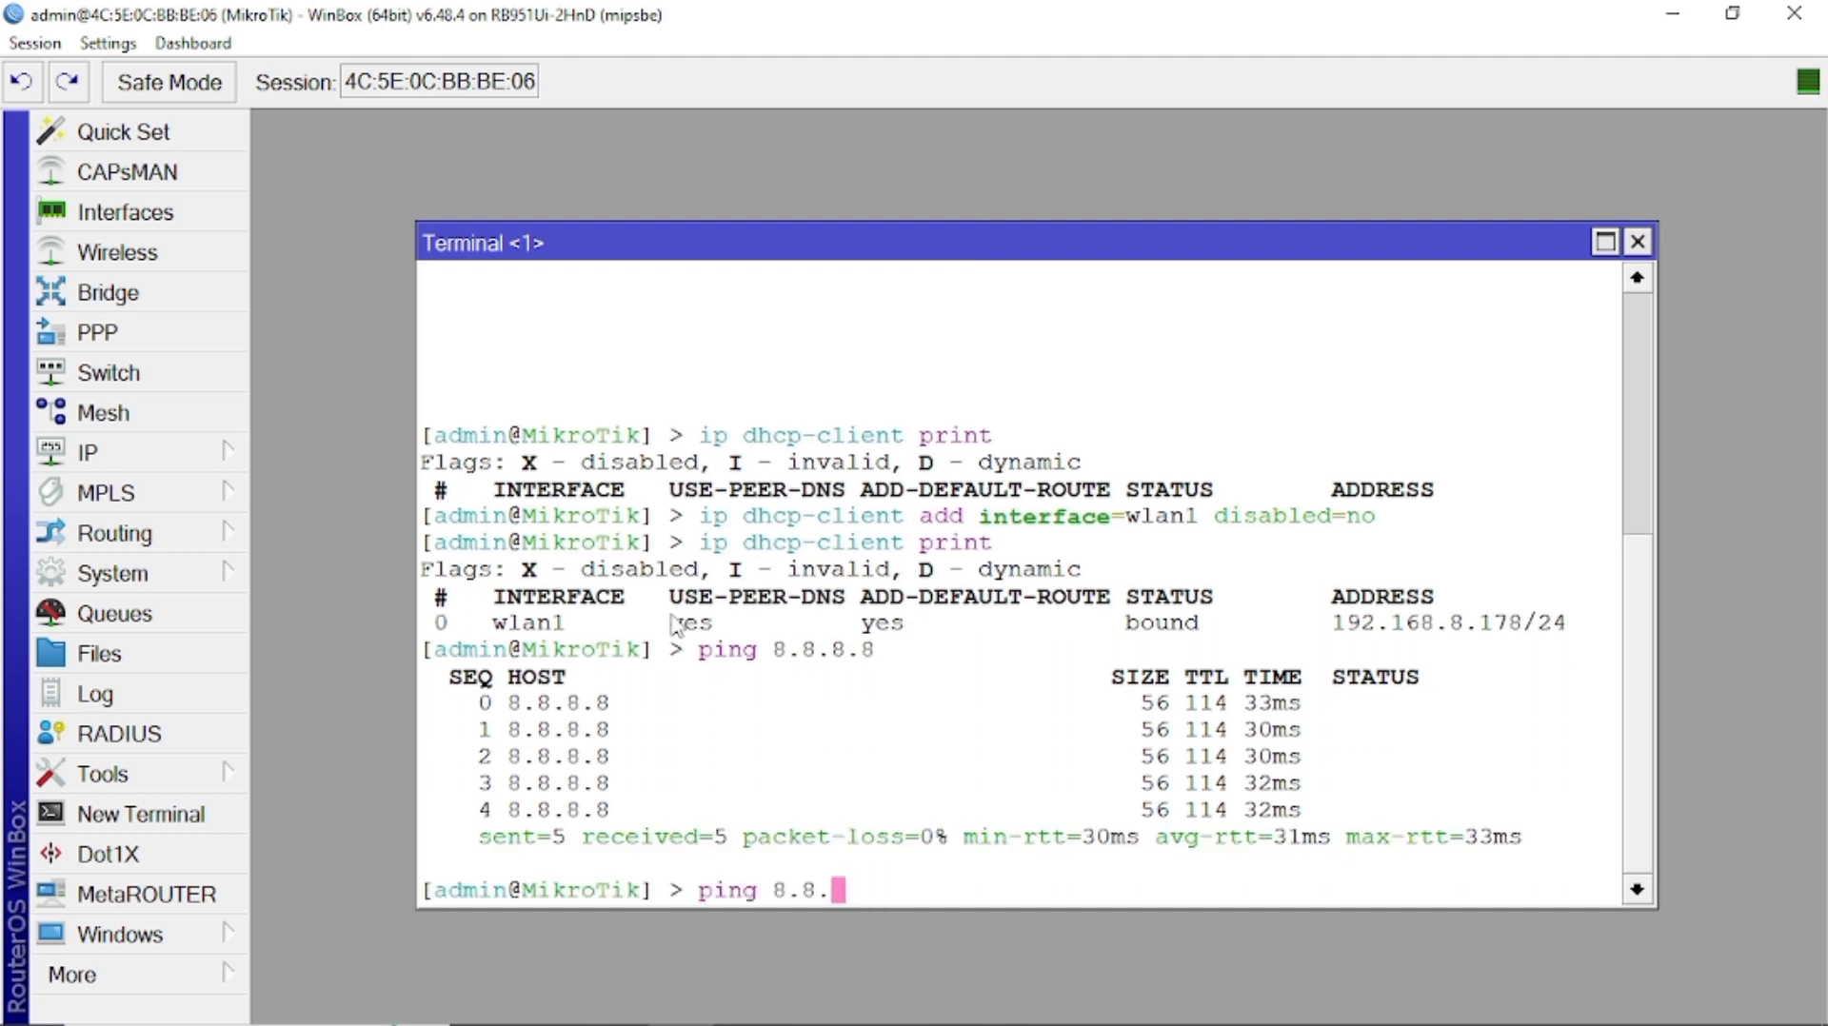
type("ping google")
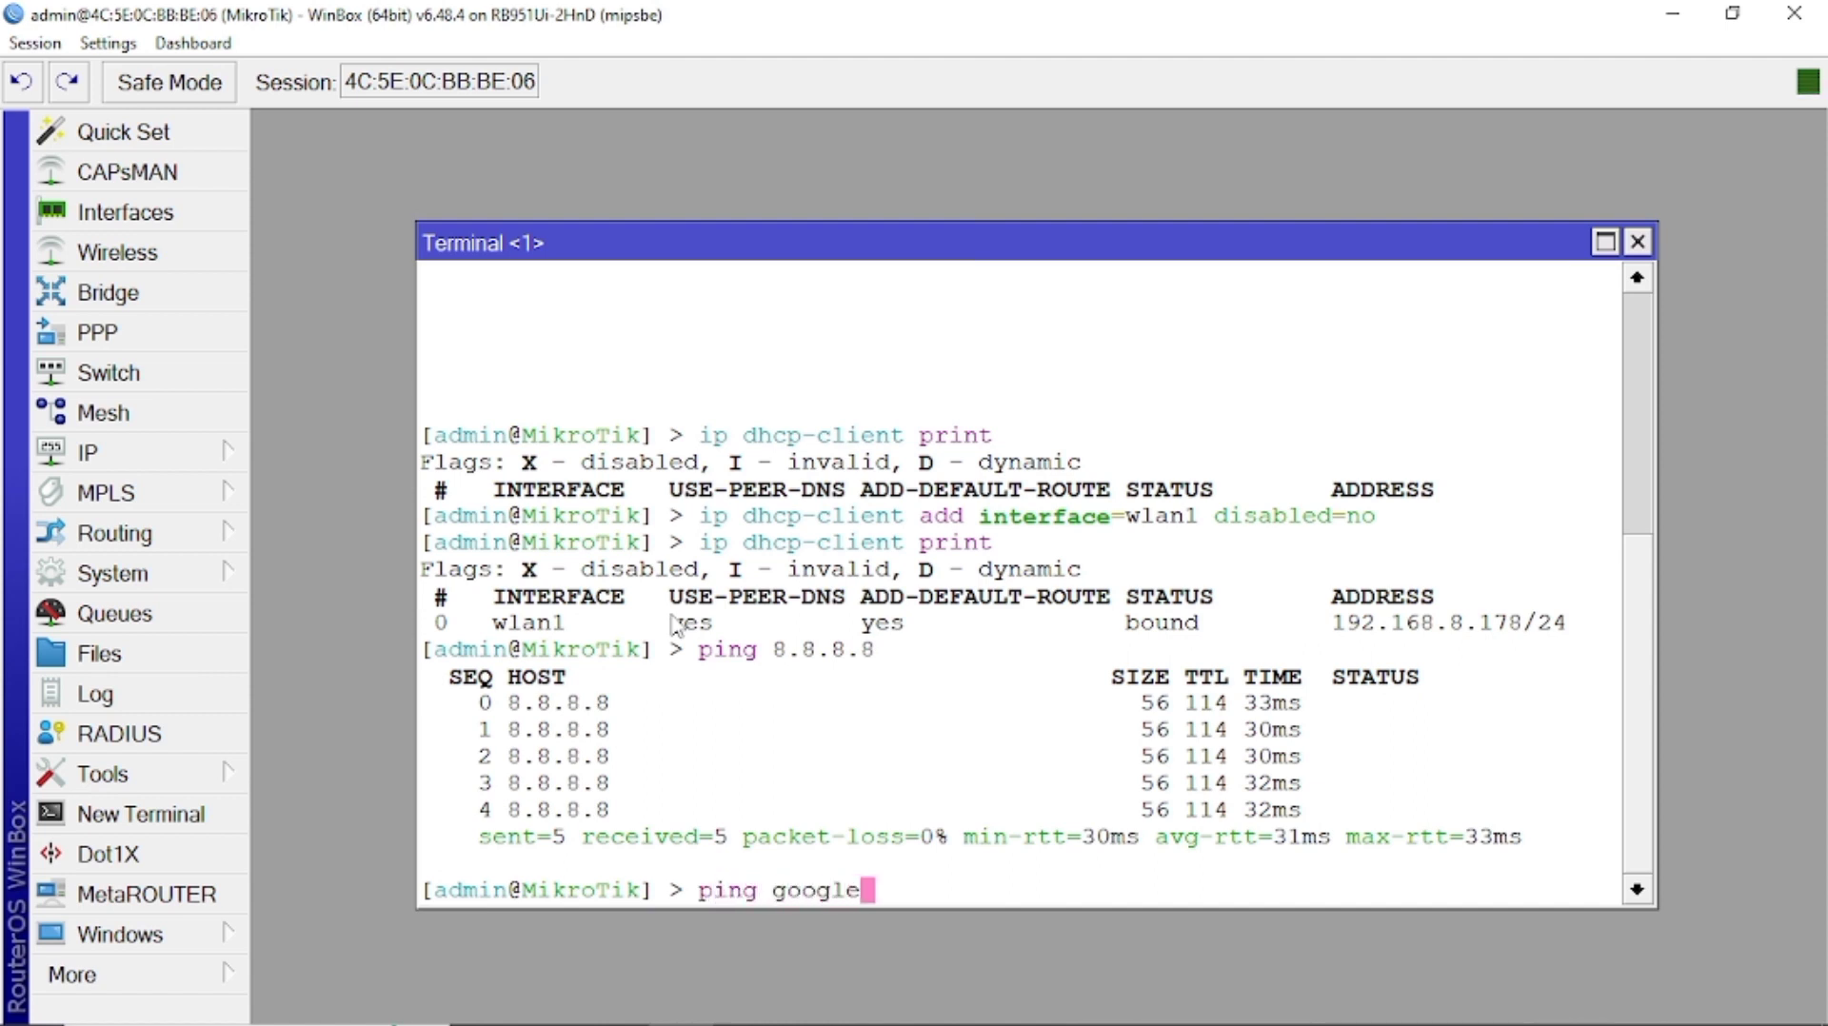
type(".com")
key("Return")
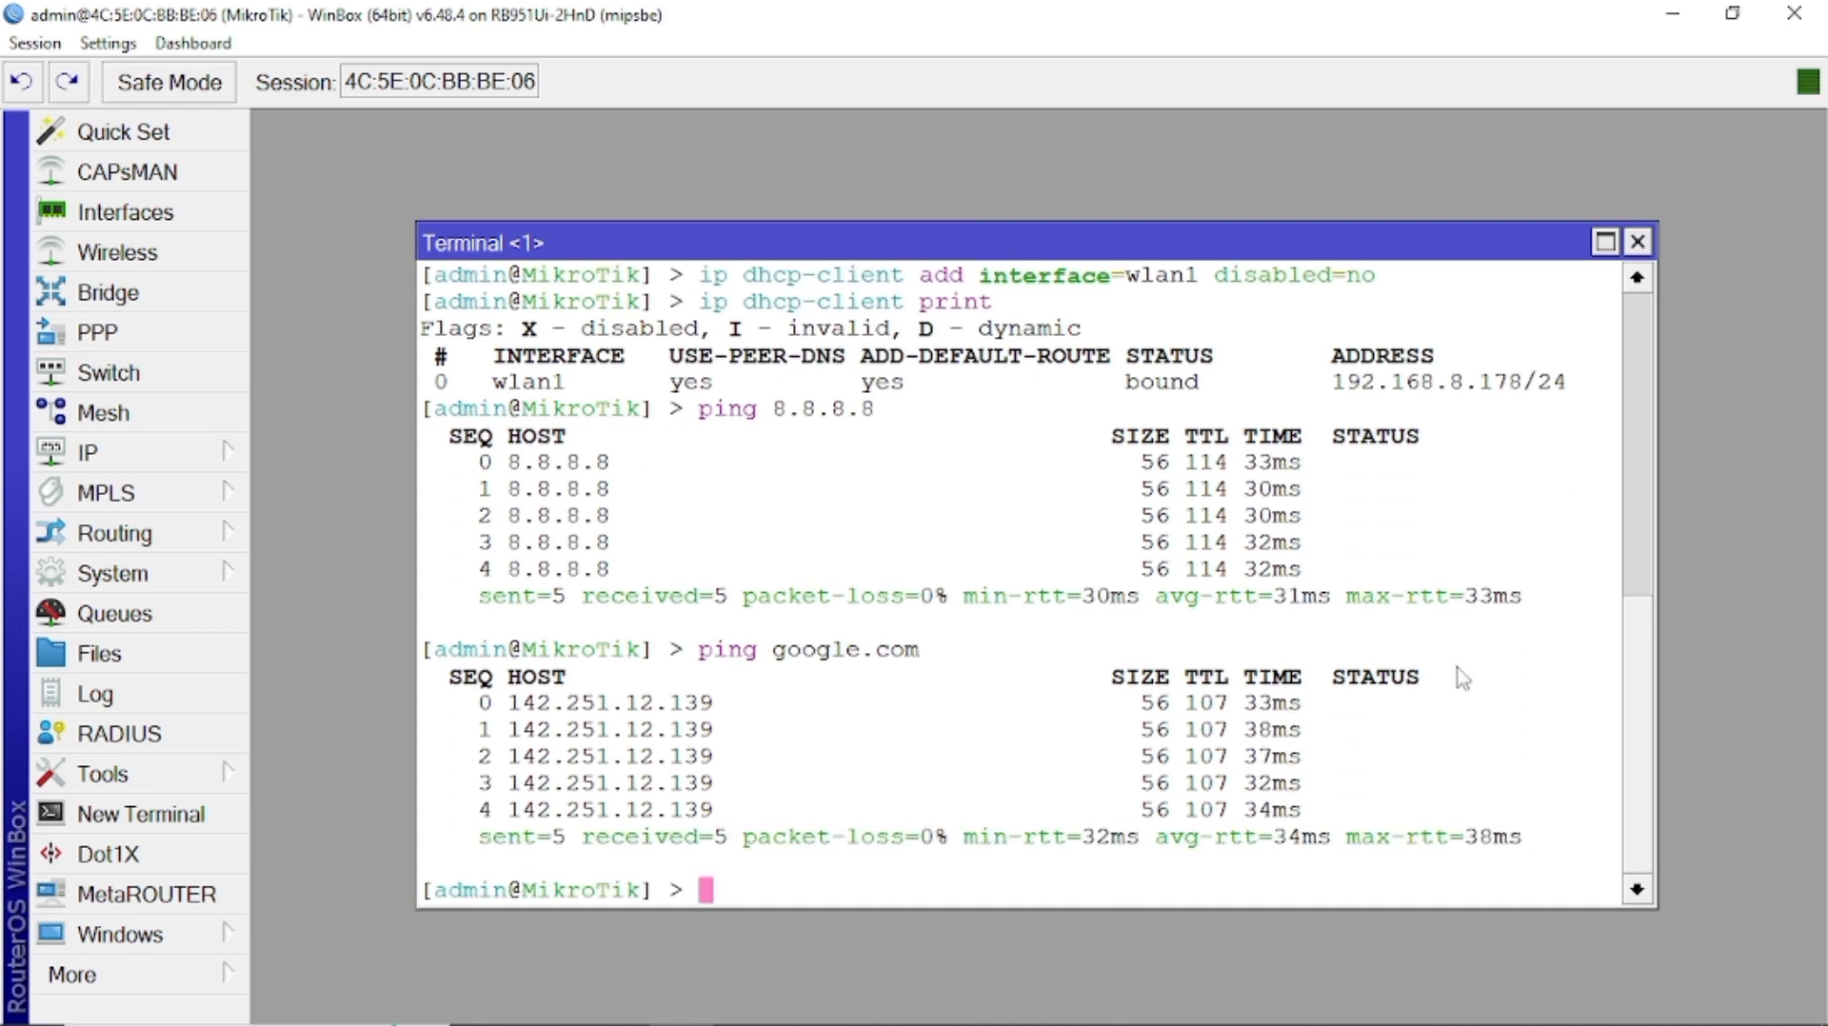
List the router's IP addresses with 'ip address print'.
type("ip ad")
key("Tab")
type("pr")
key("Tab")
key("Return")
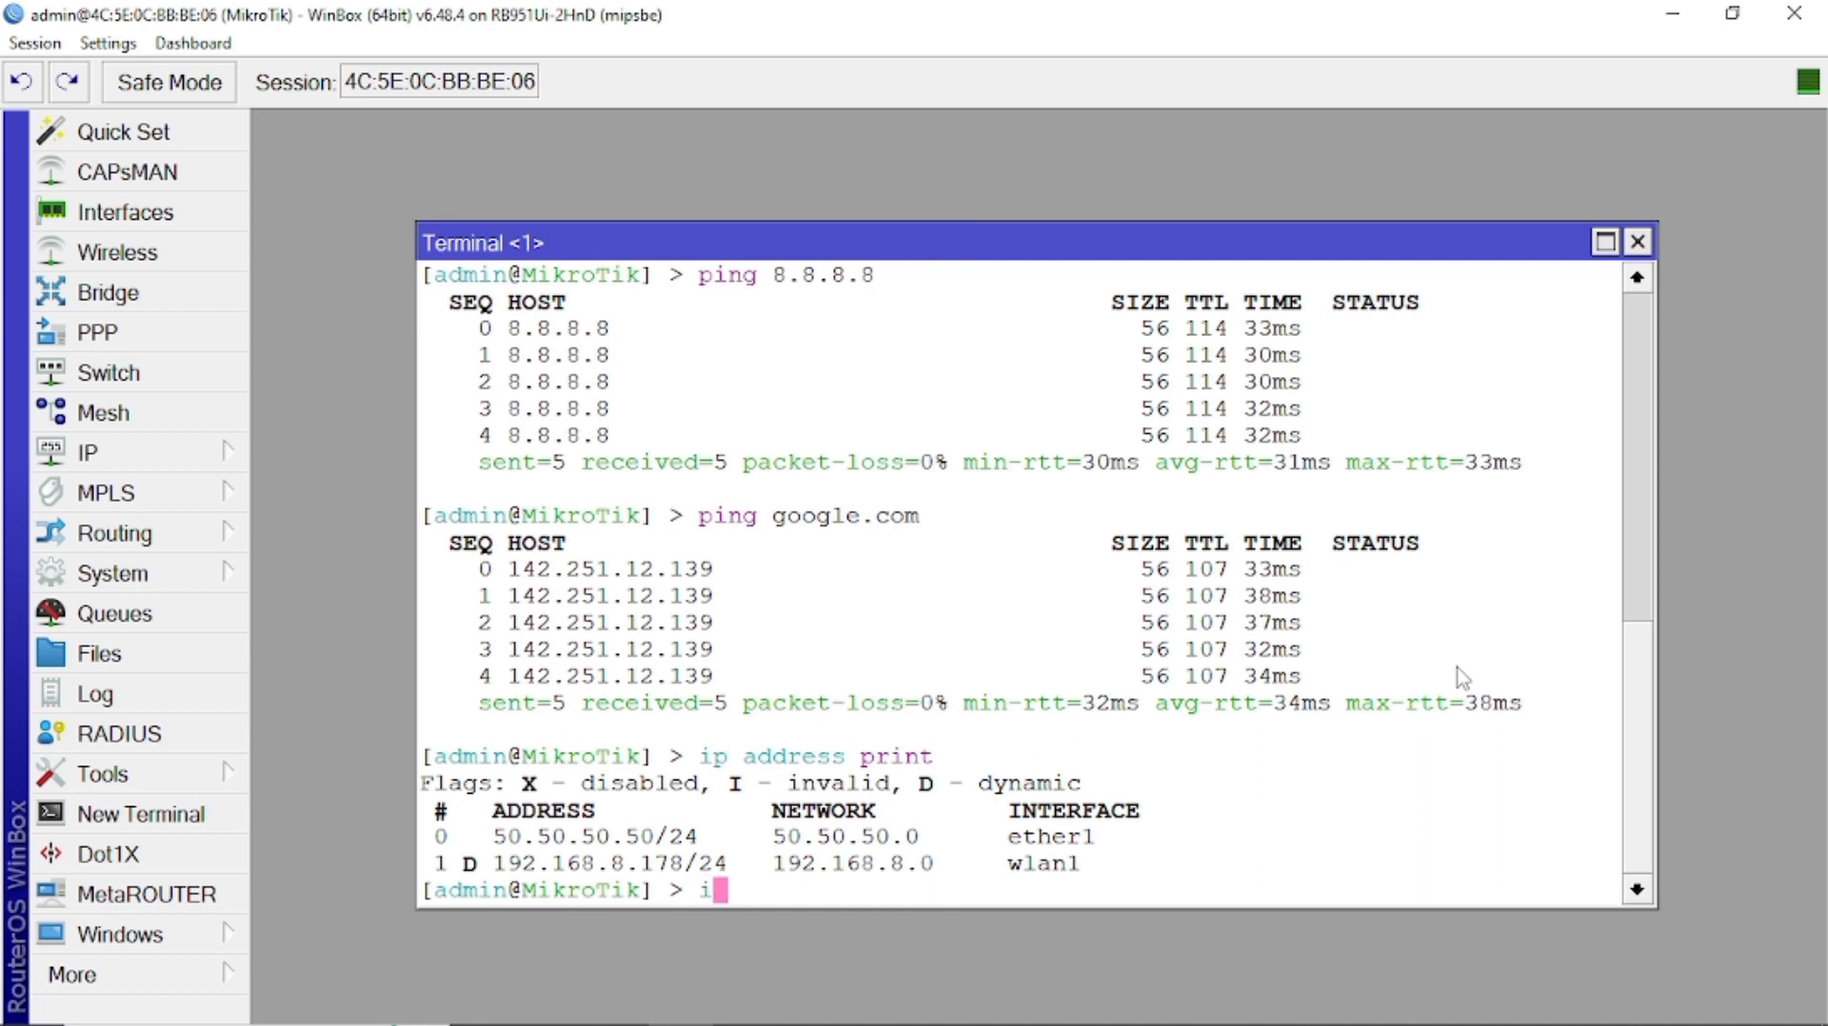
Set a new router identity name, run 'user print', and start adding a full-group user.
type("system identity set name=sya")
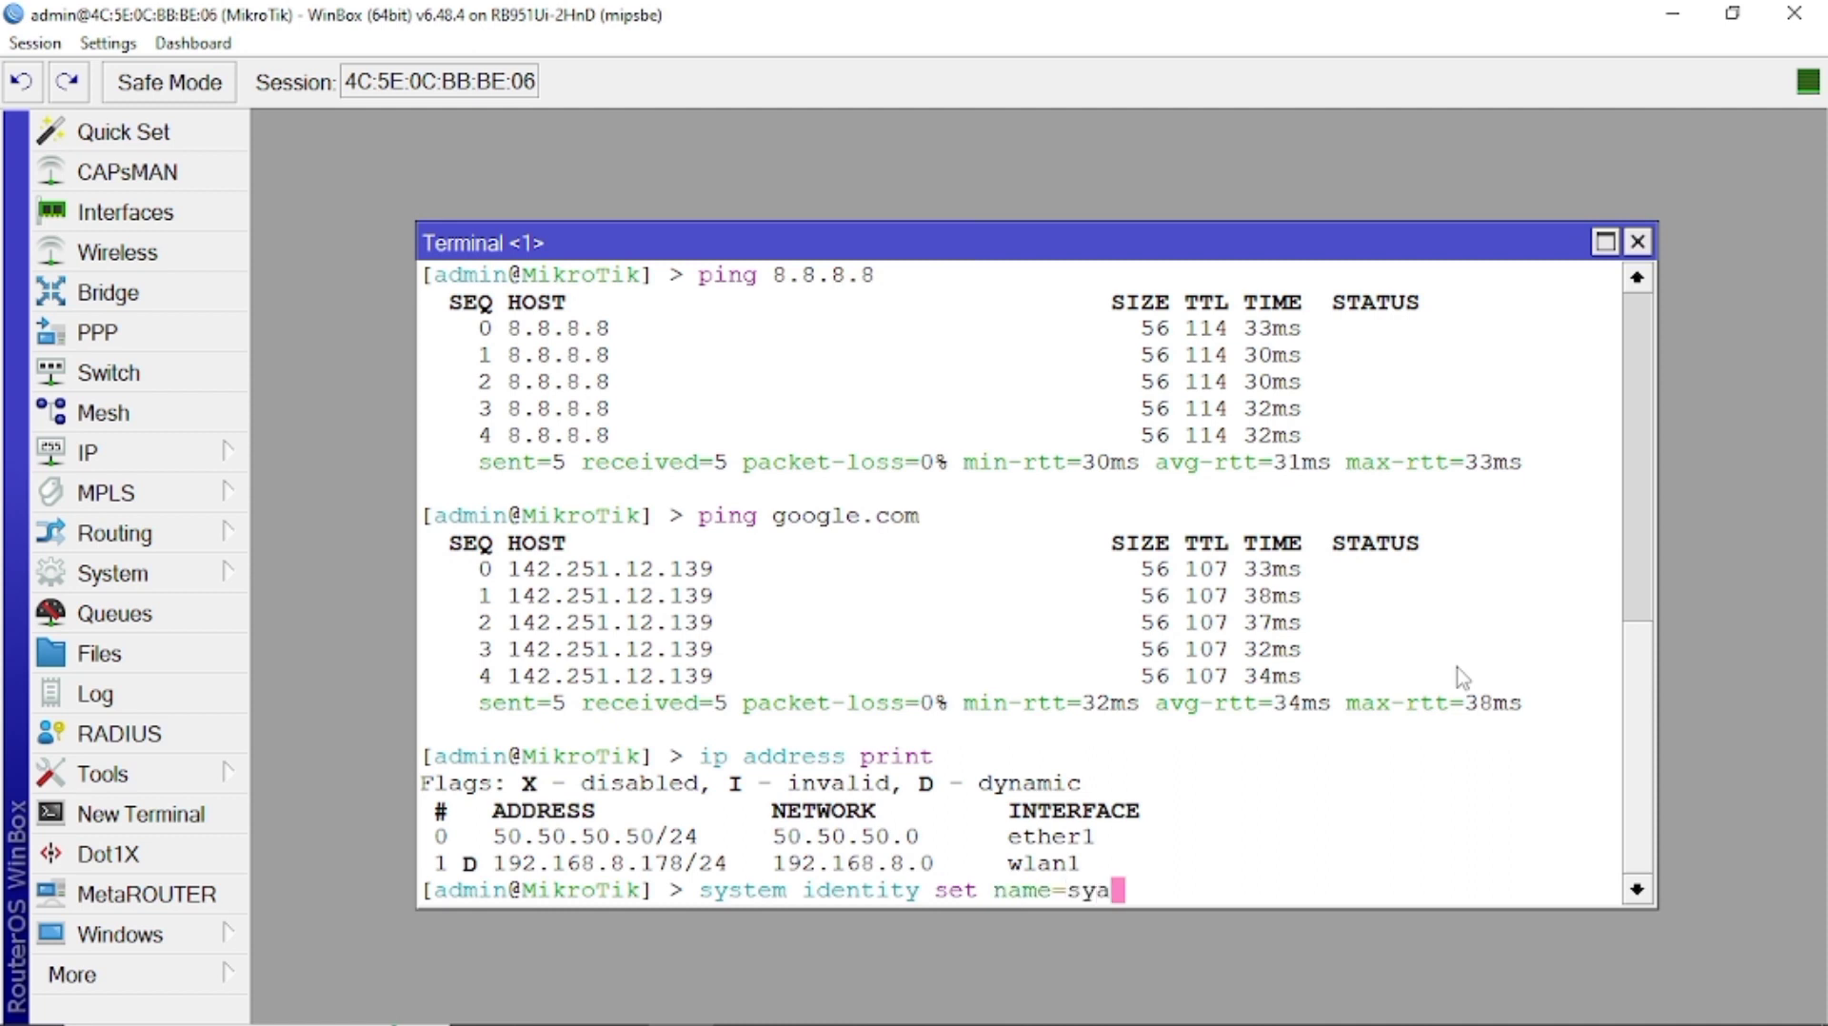
type("ppinah")
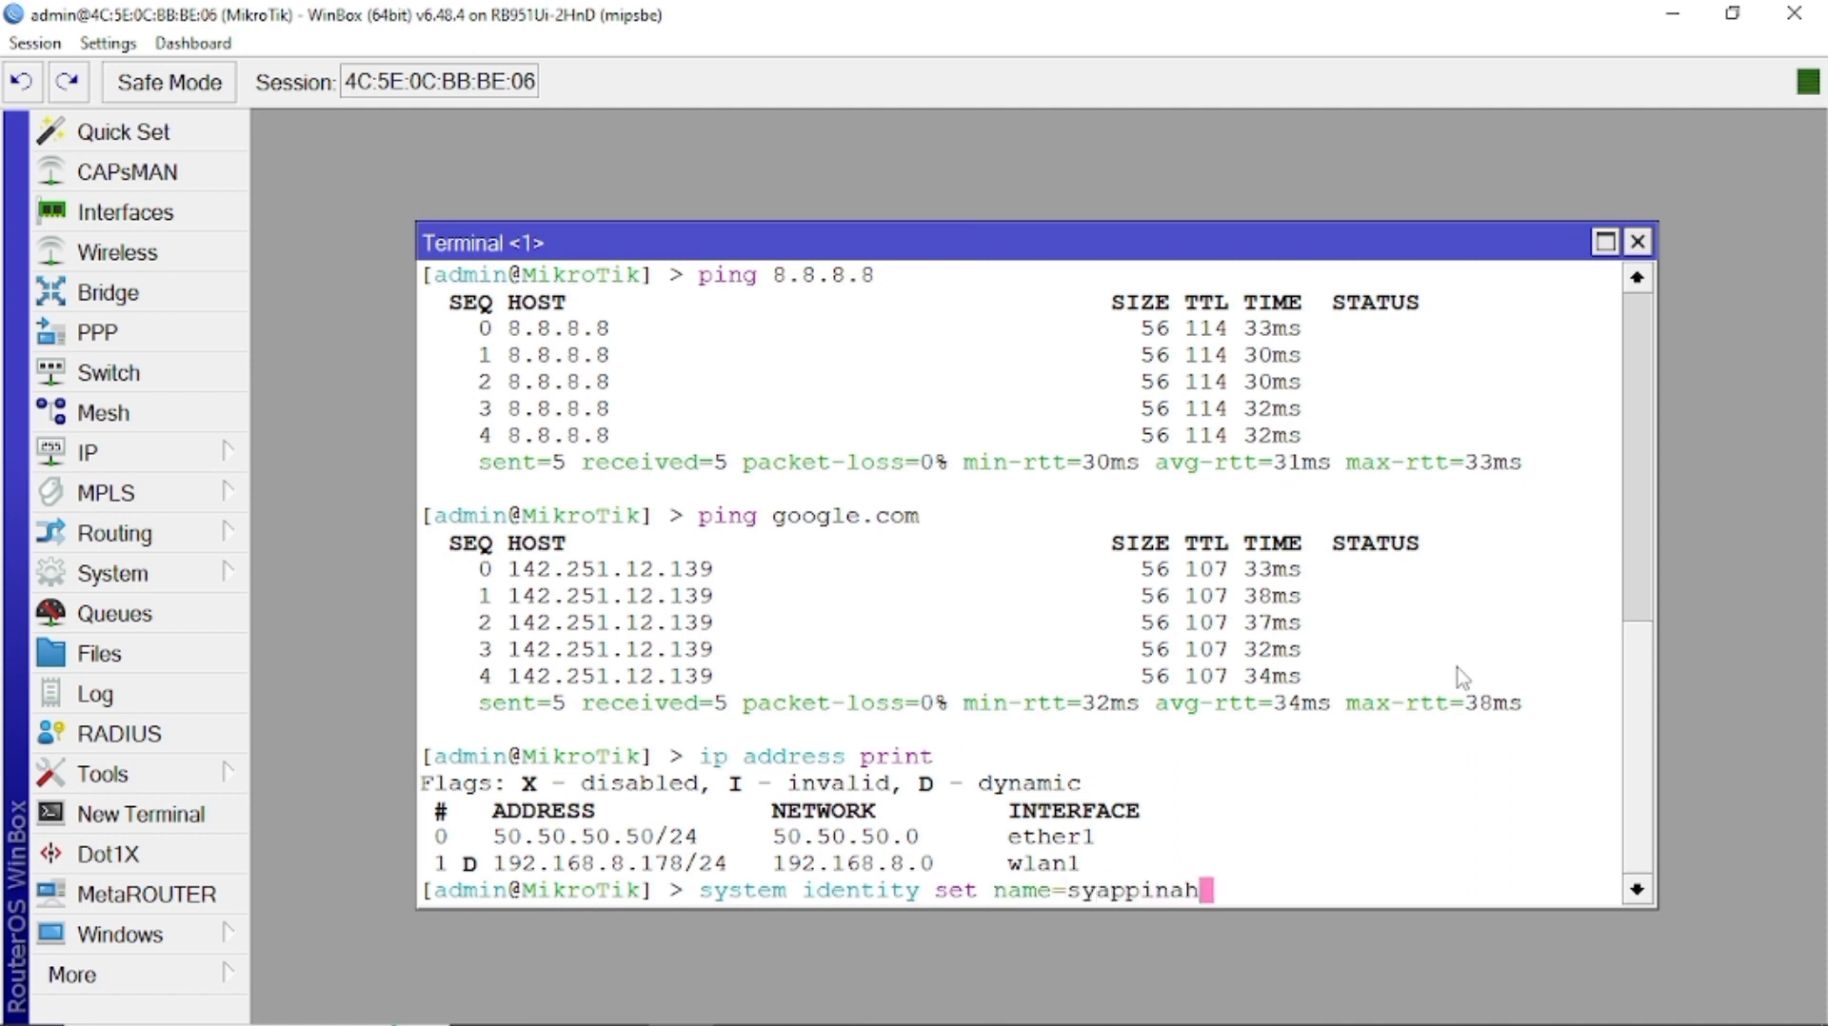
key("Return")
type("user print")
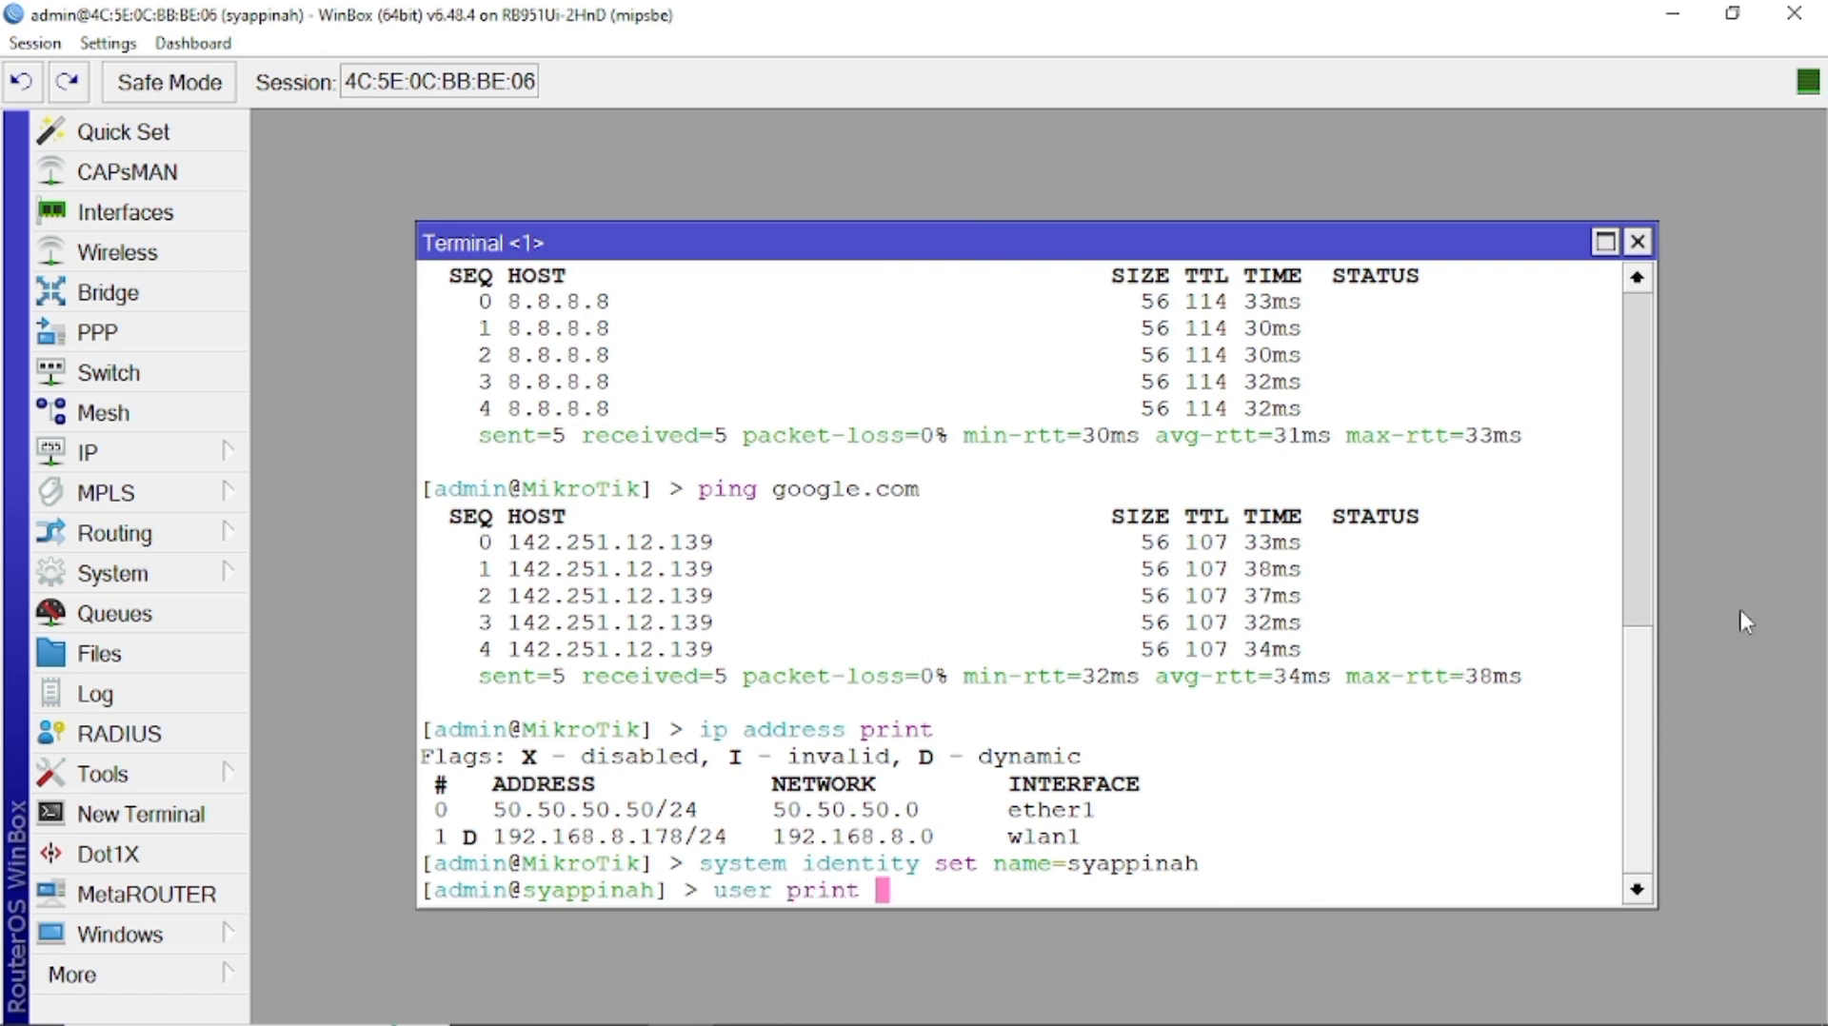
key("Return")
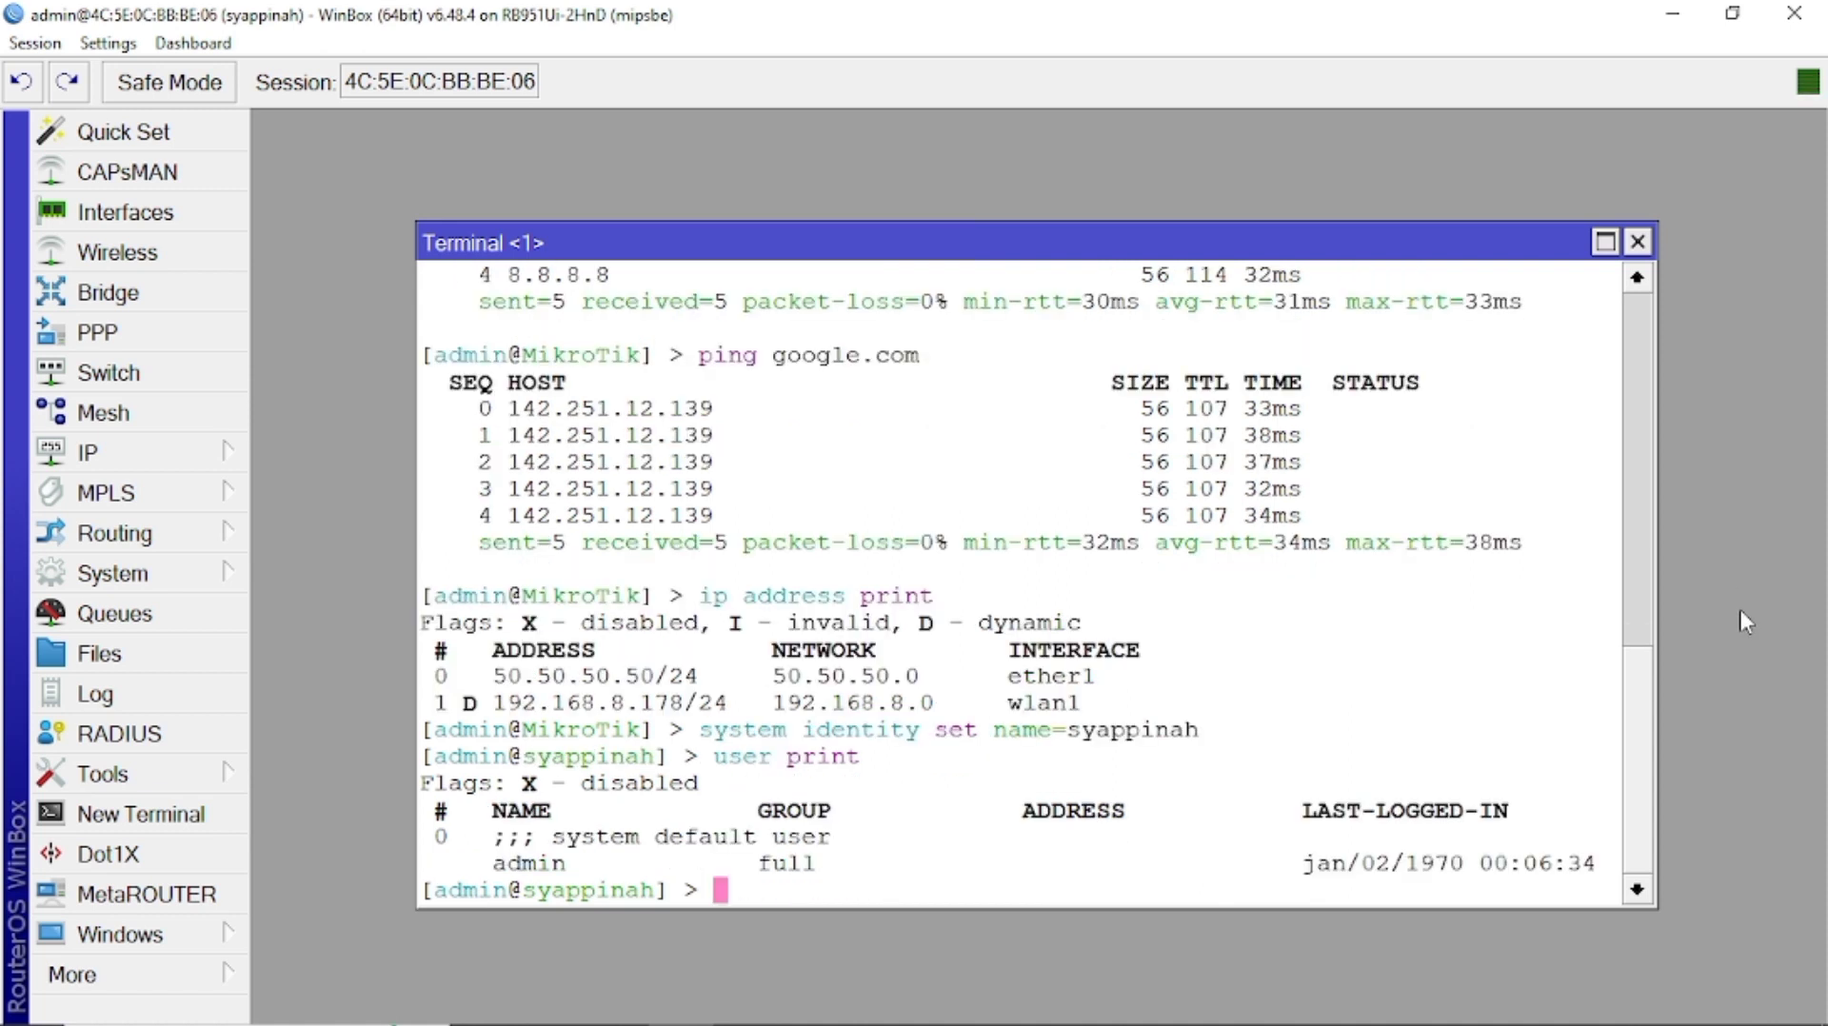
type("user add name=")
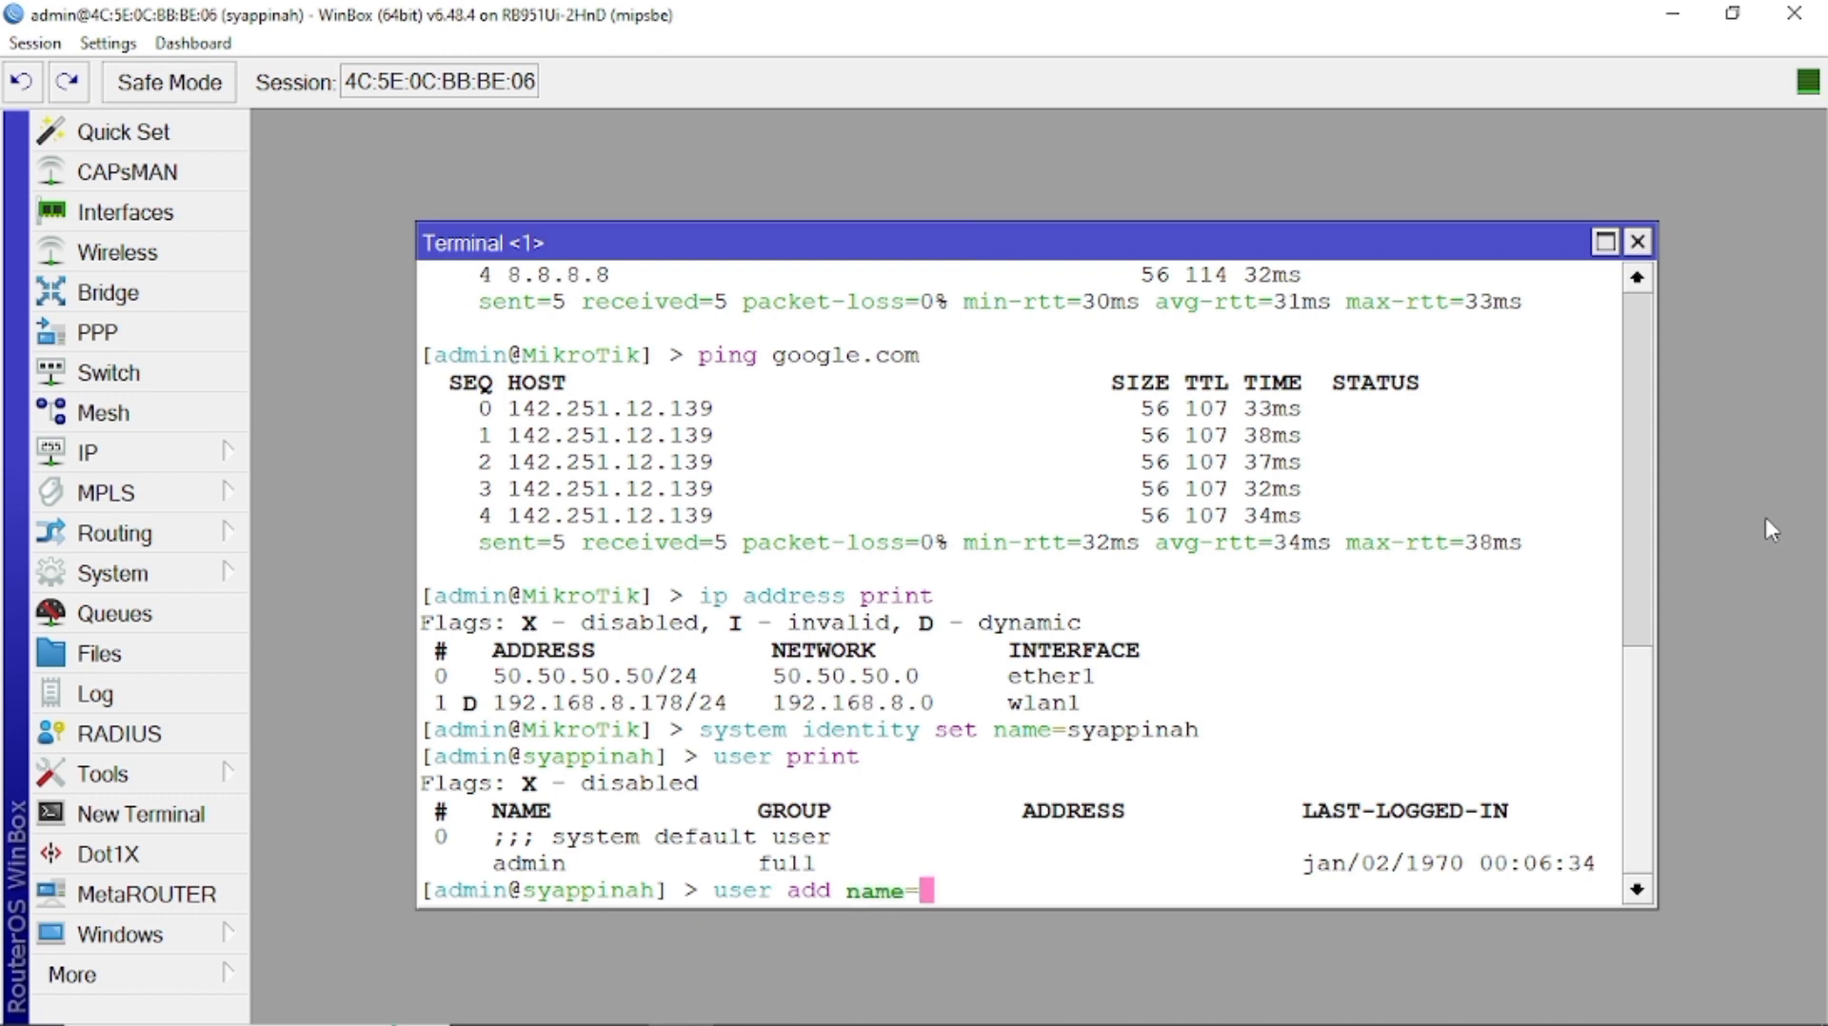
type("syappin")
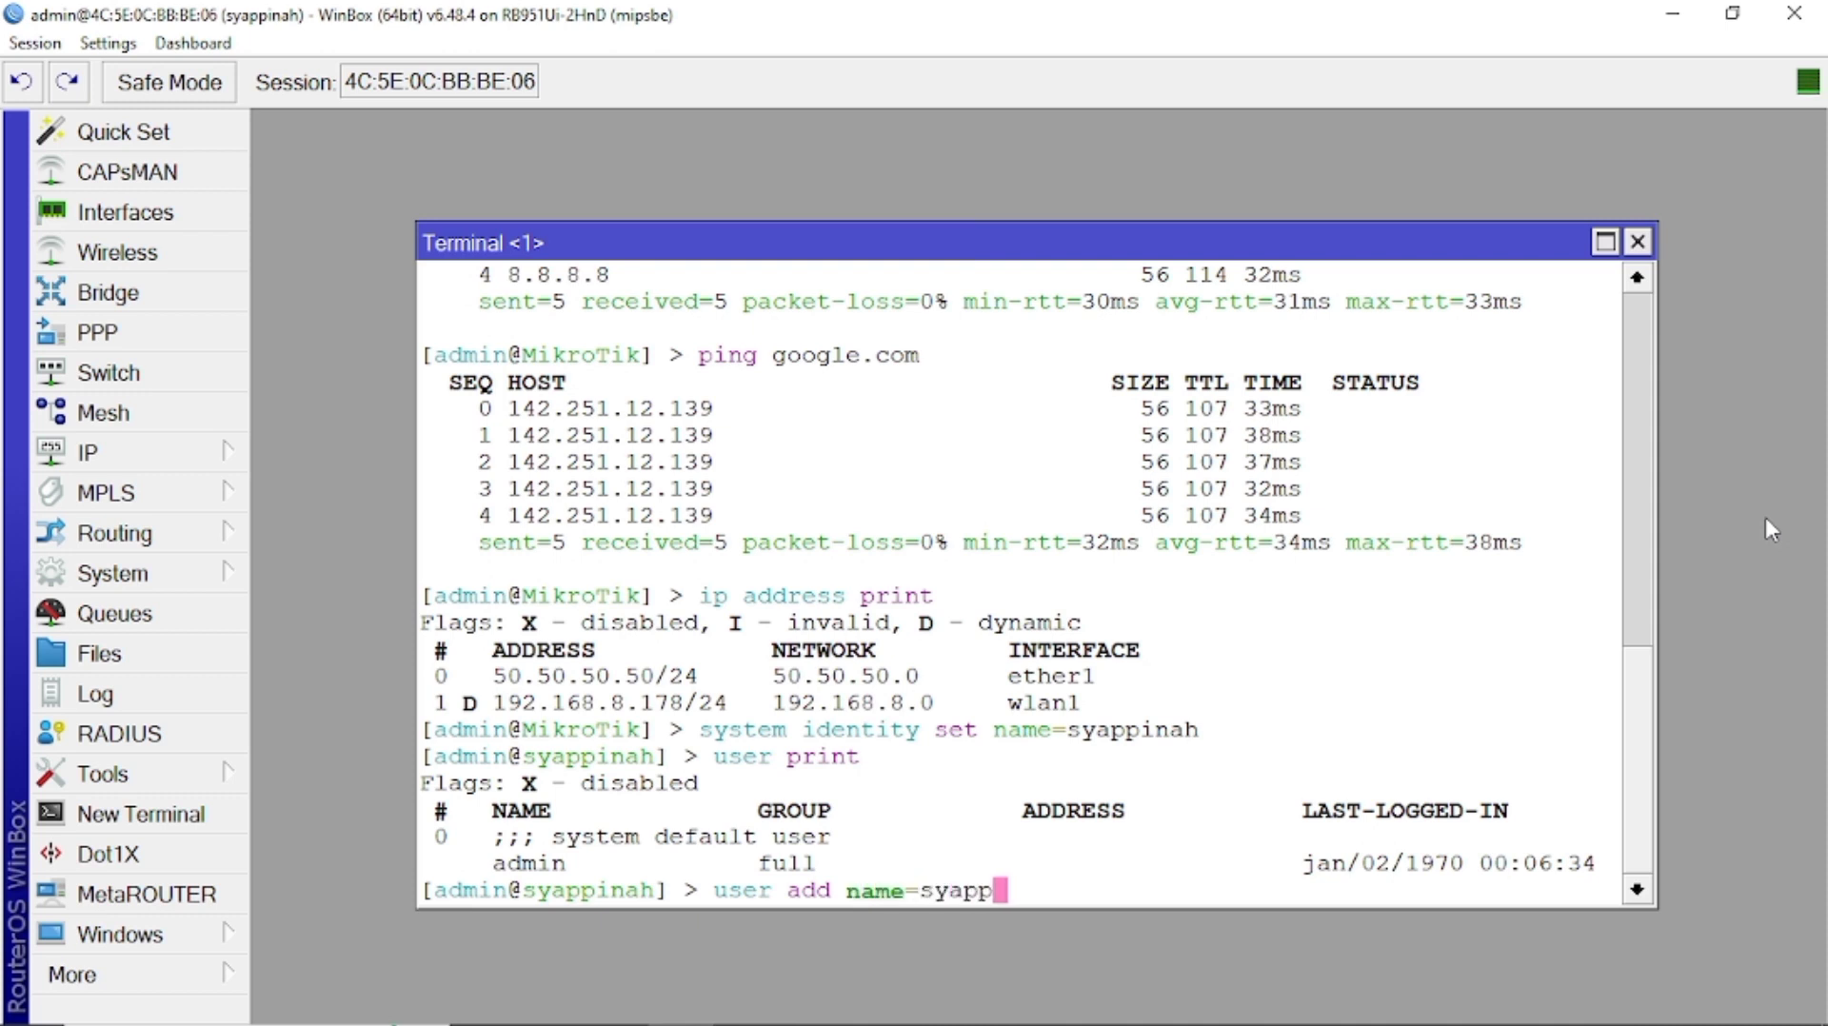
type("ahfull group=")
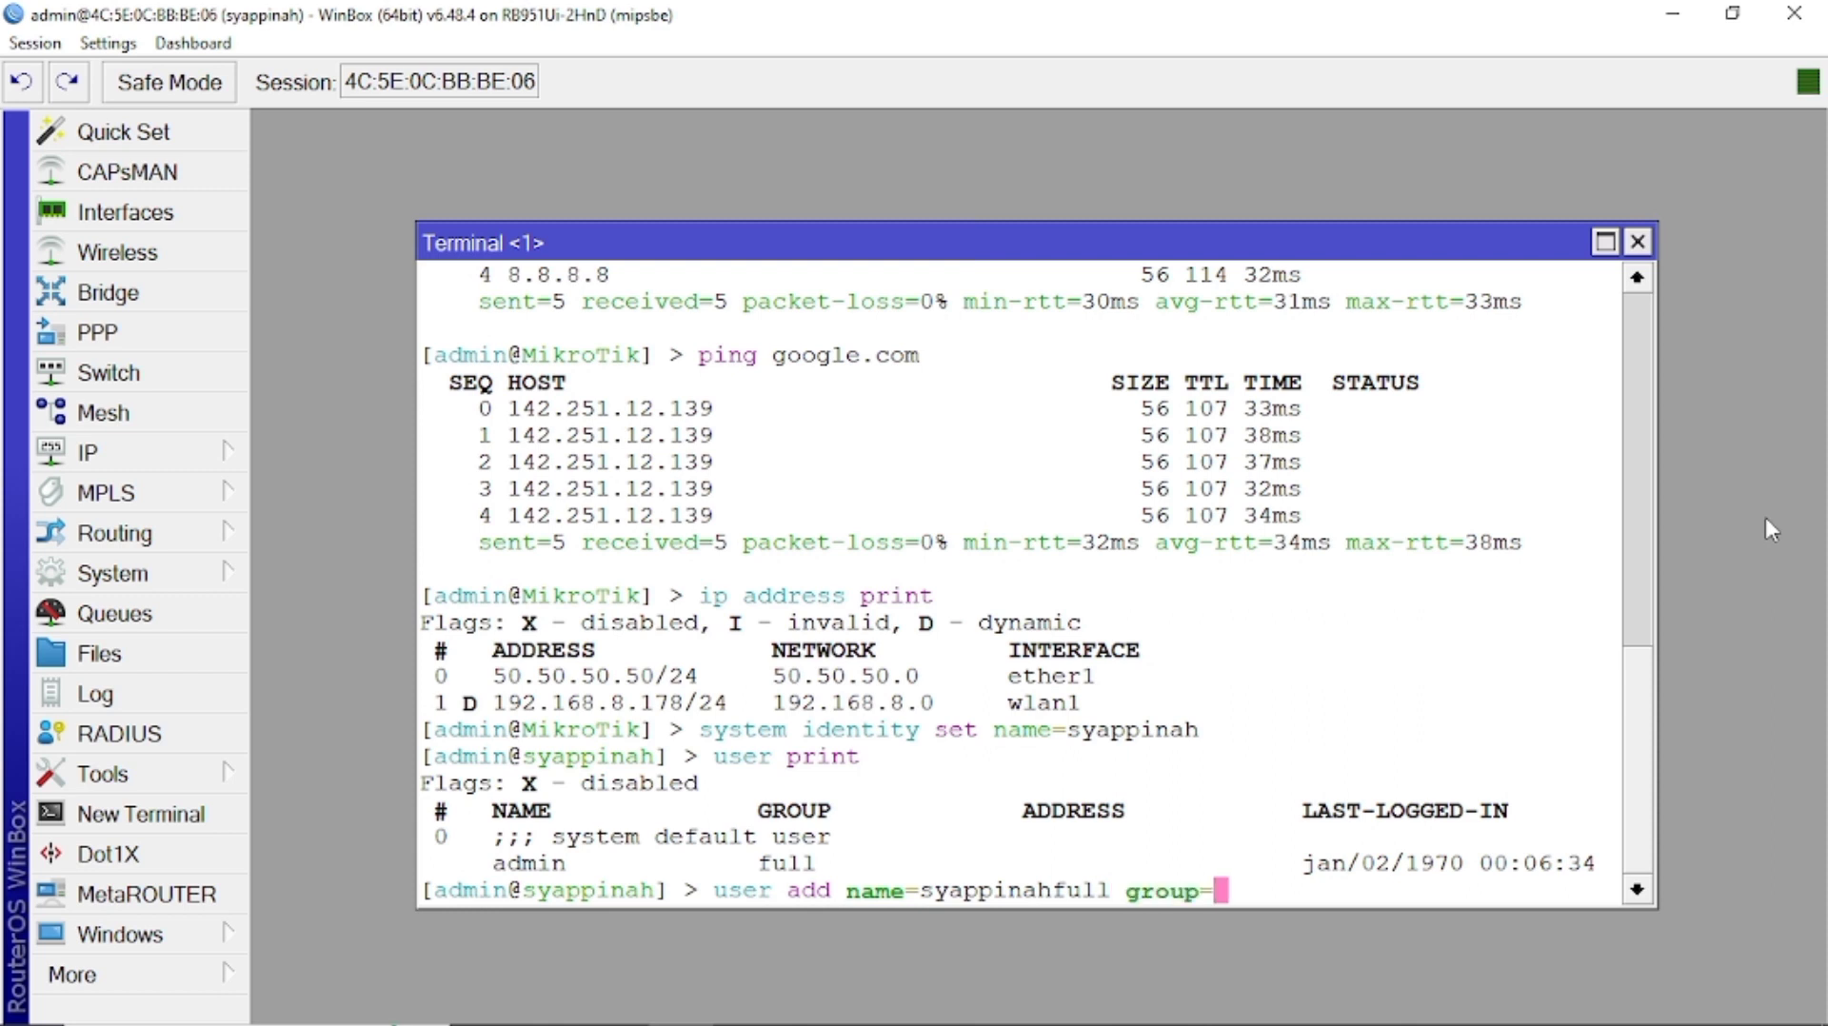
type("full password=111")
Create user accounts in the full, read and write groups, each with its own password.
key("Return")
type("user add name=sya")
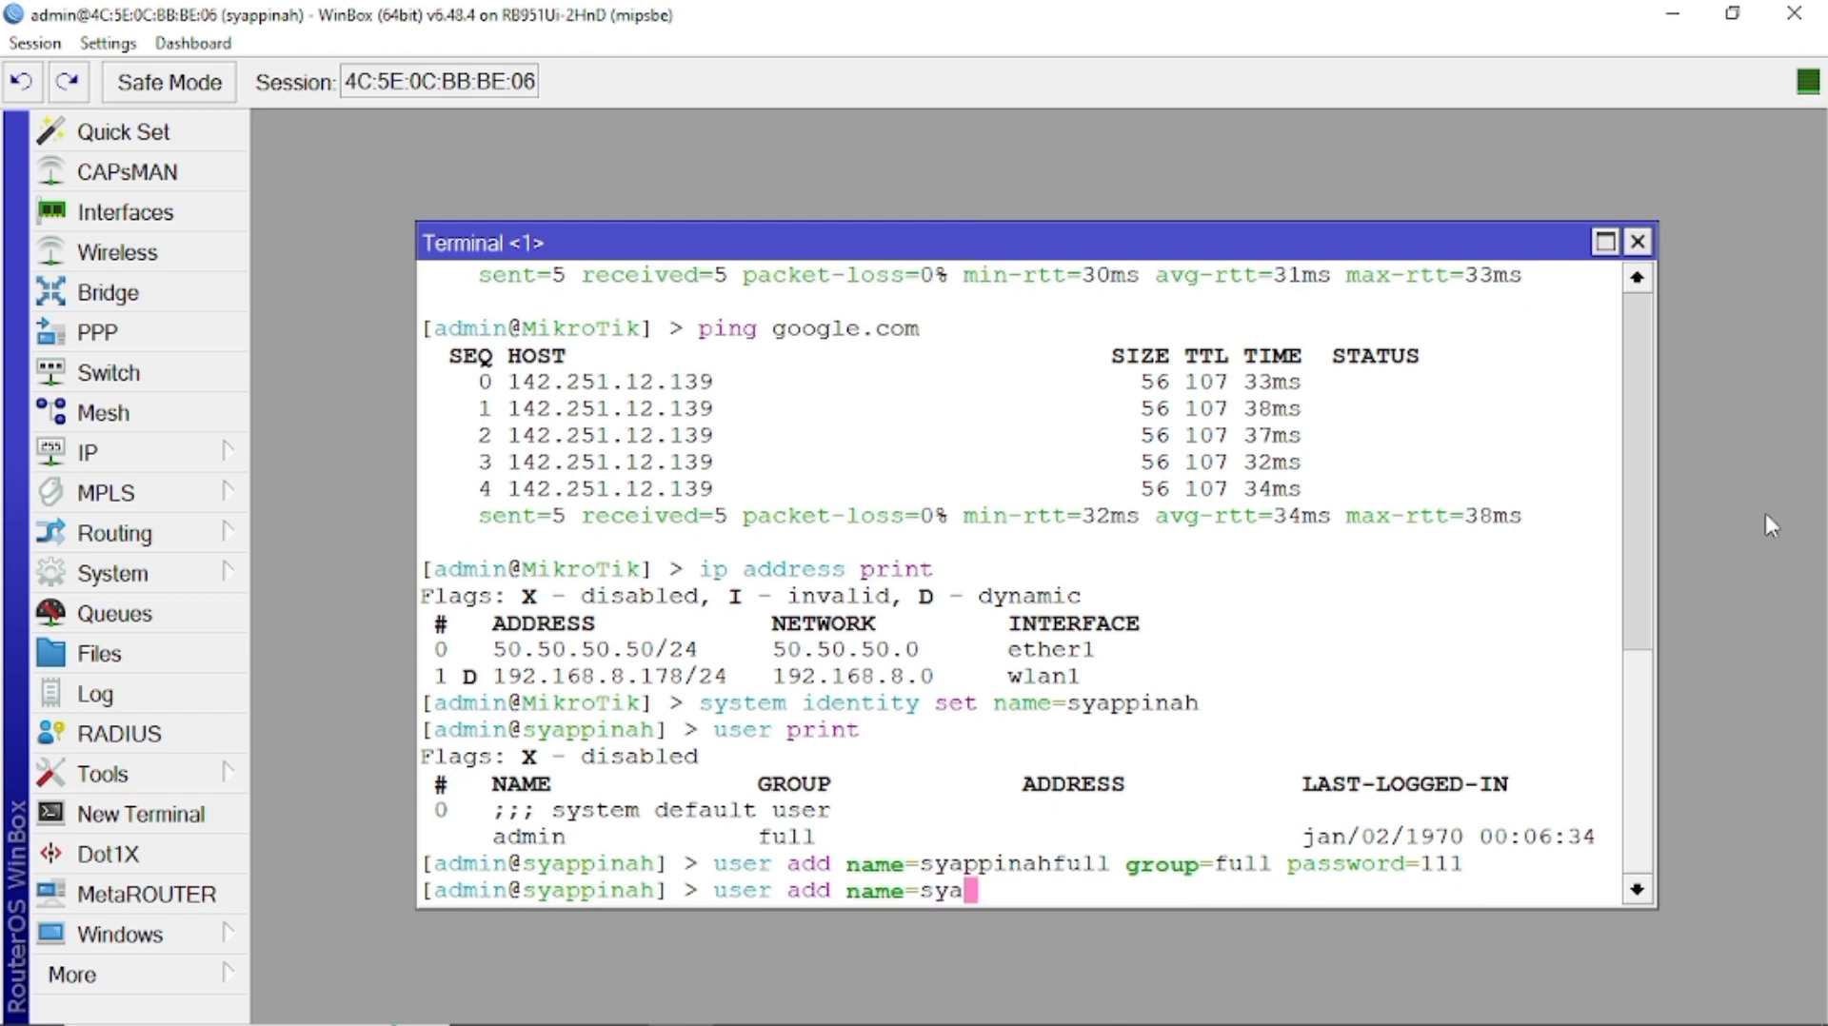
type("ppinahread")
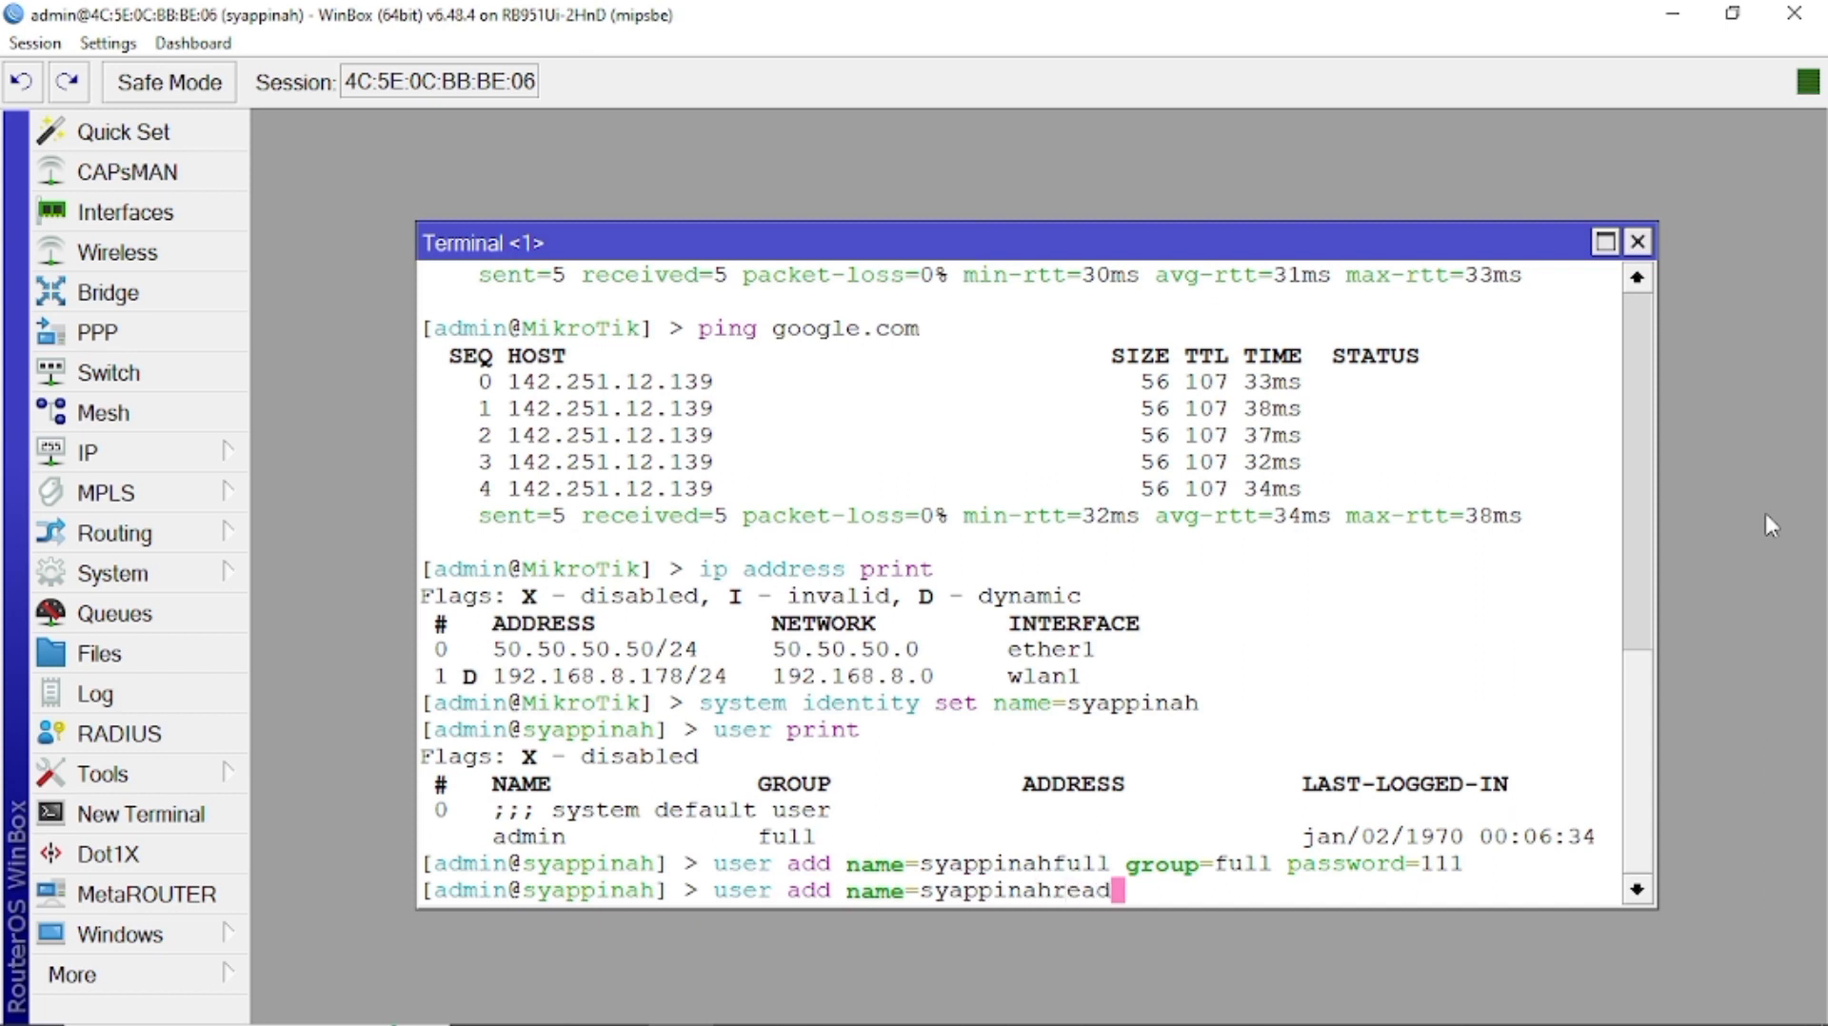
type(" group=read password=222")
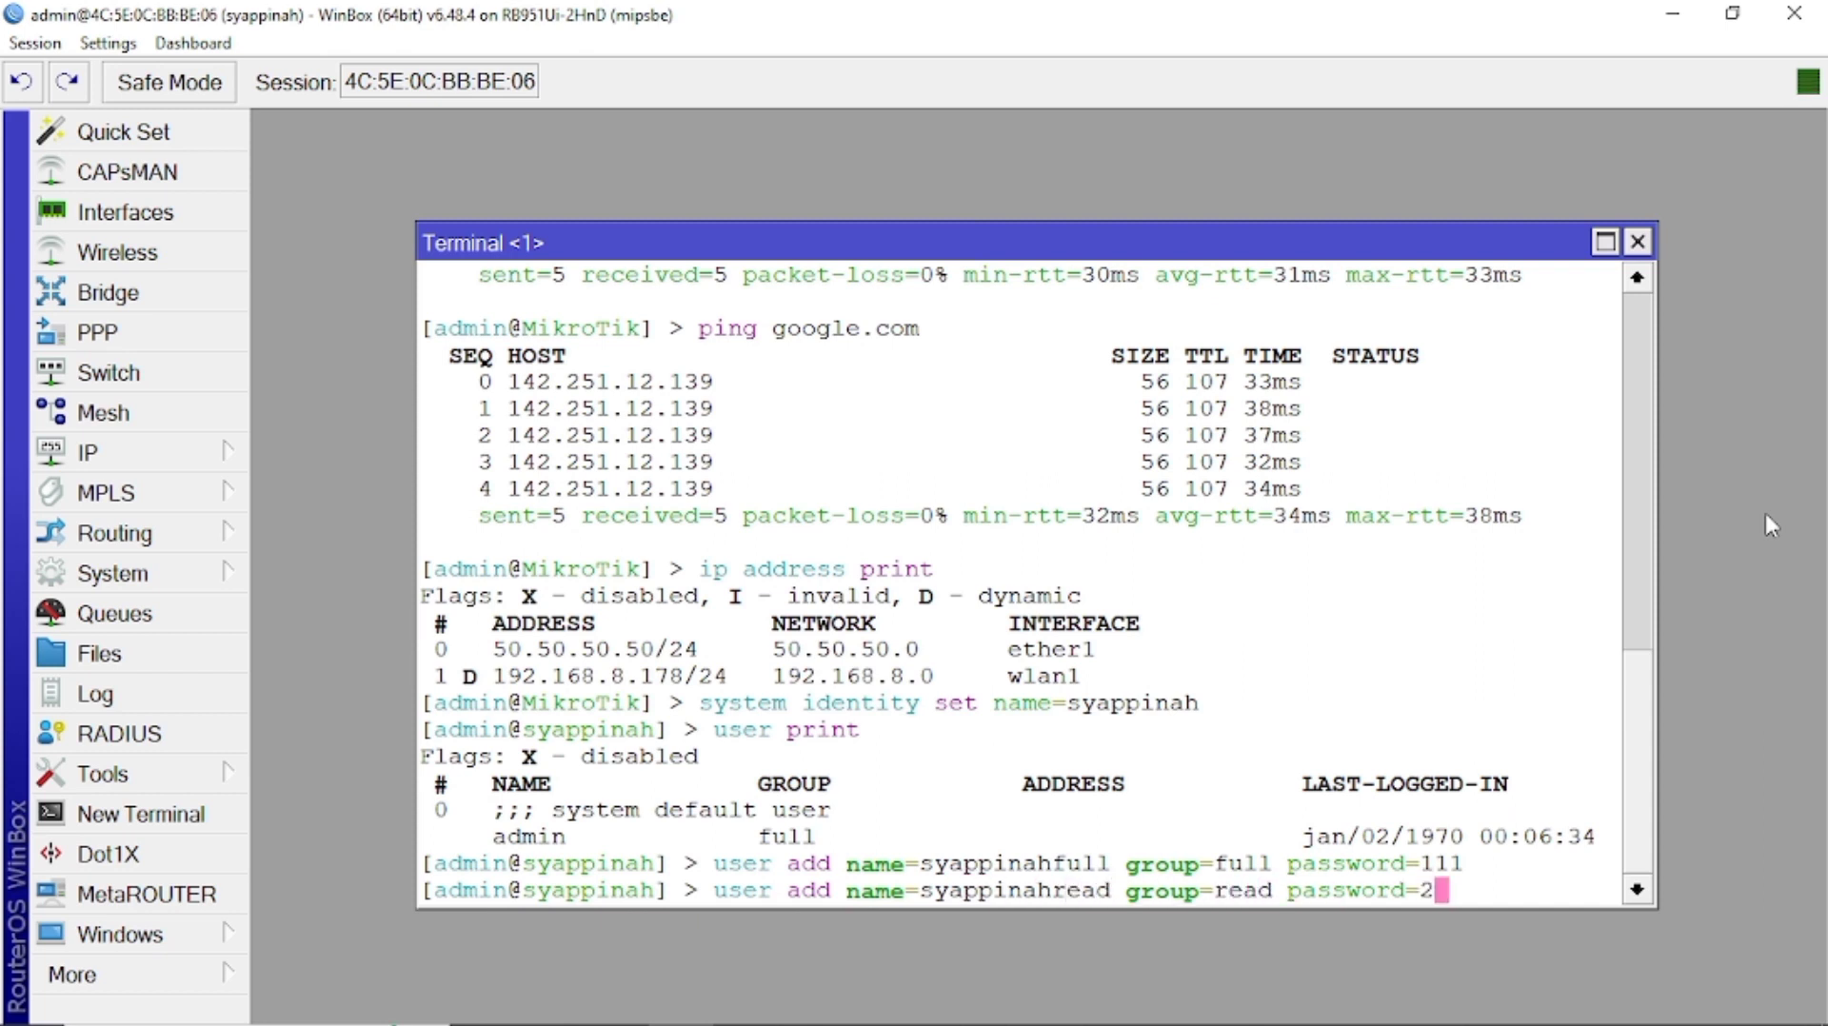
key("Return")
type("user a")
type("d n")
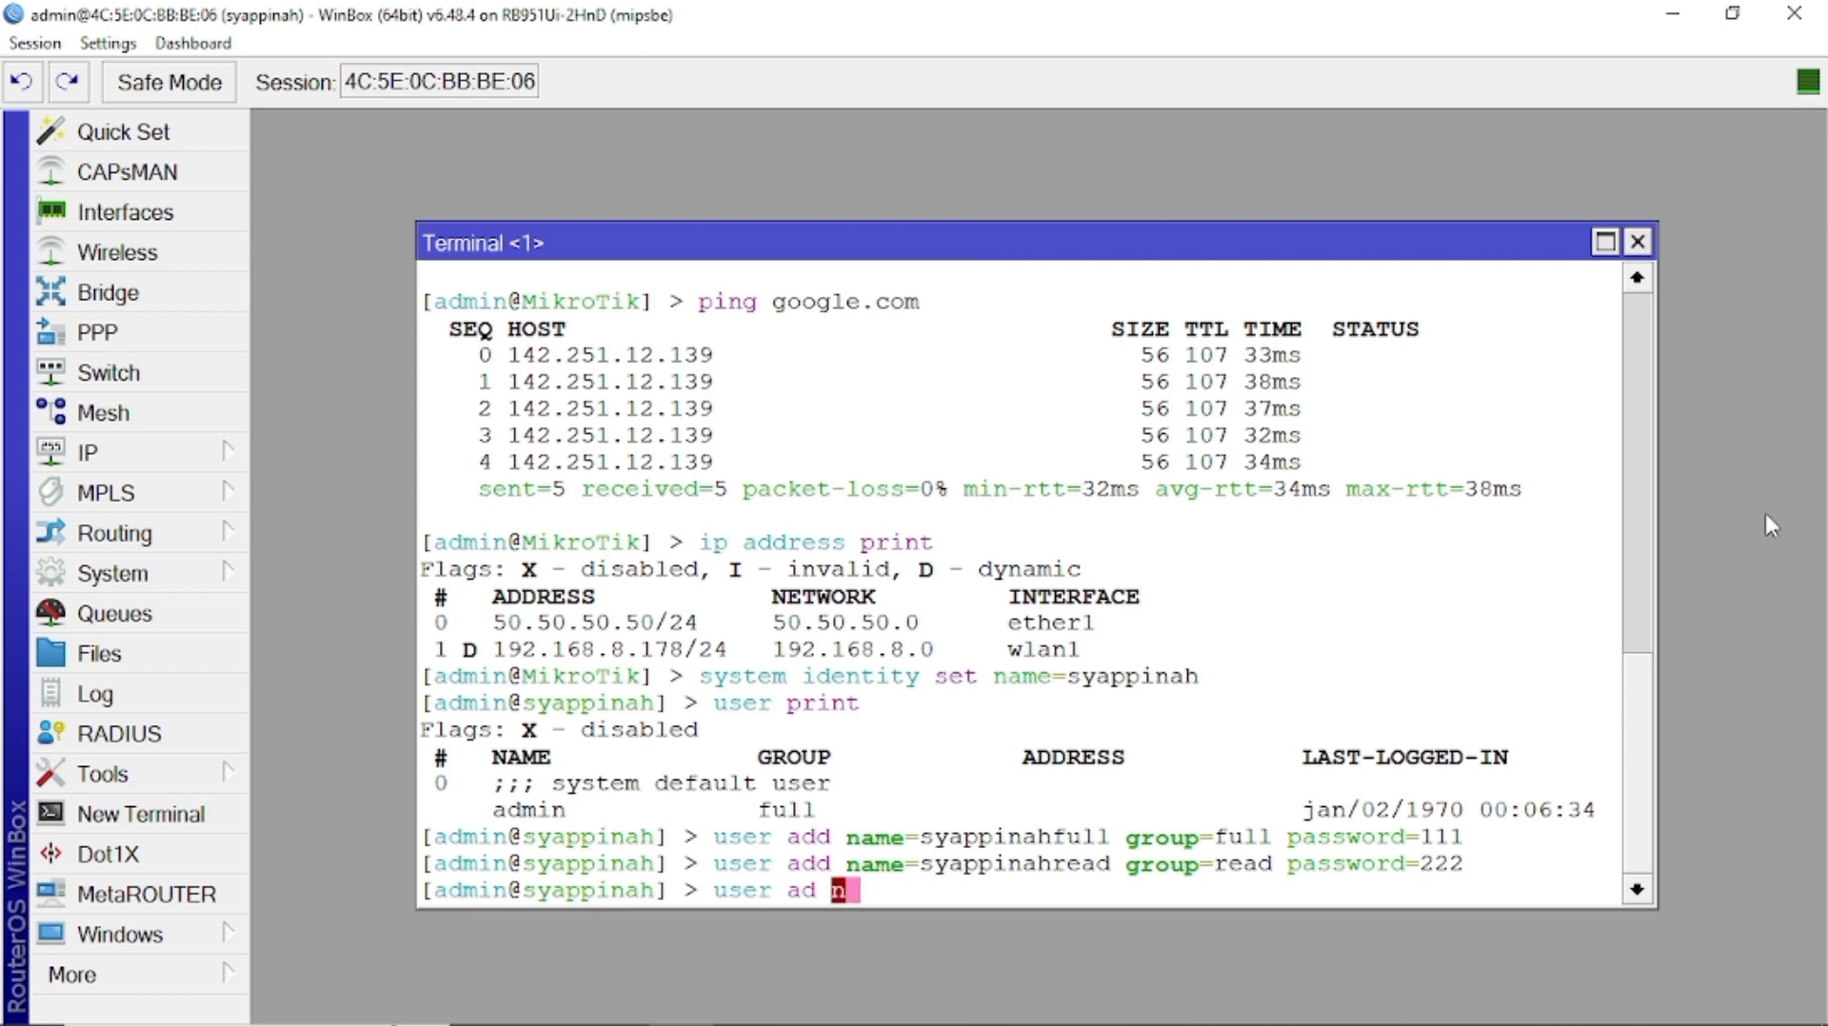
key("BackSpace")
key("BackSpace")
type("d name=syappinahw")
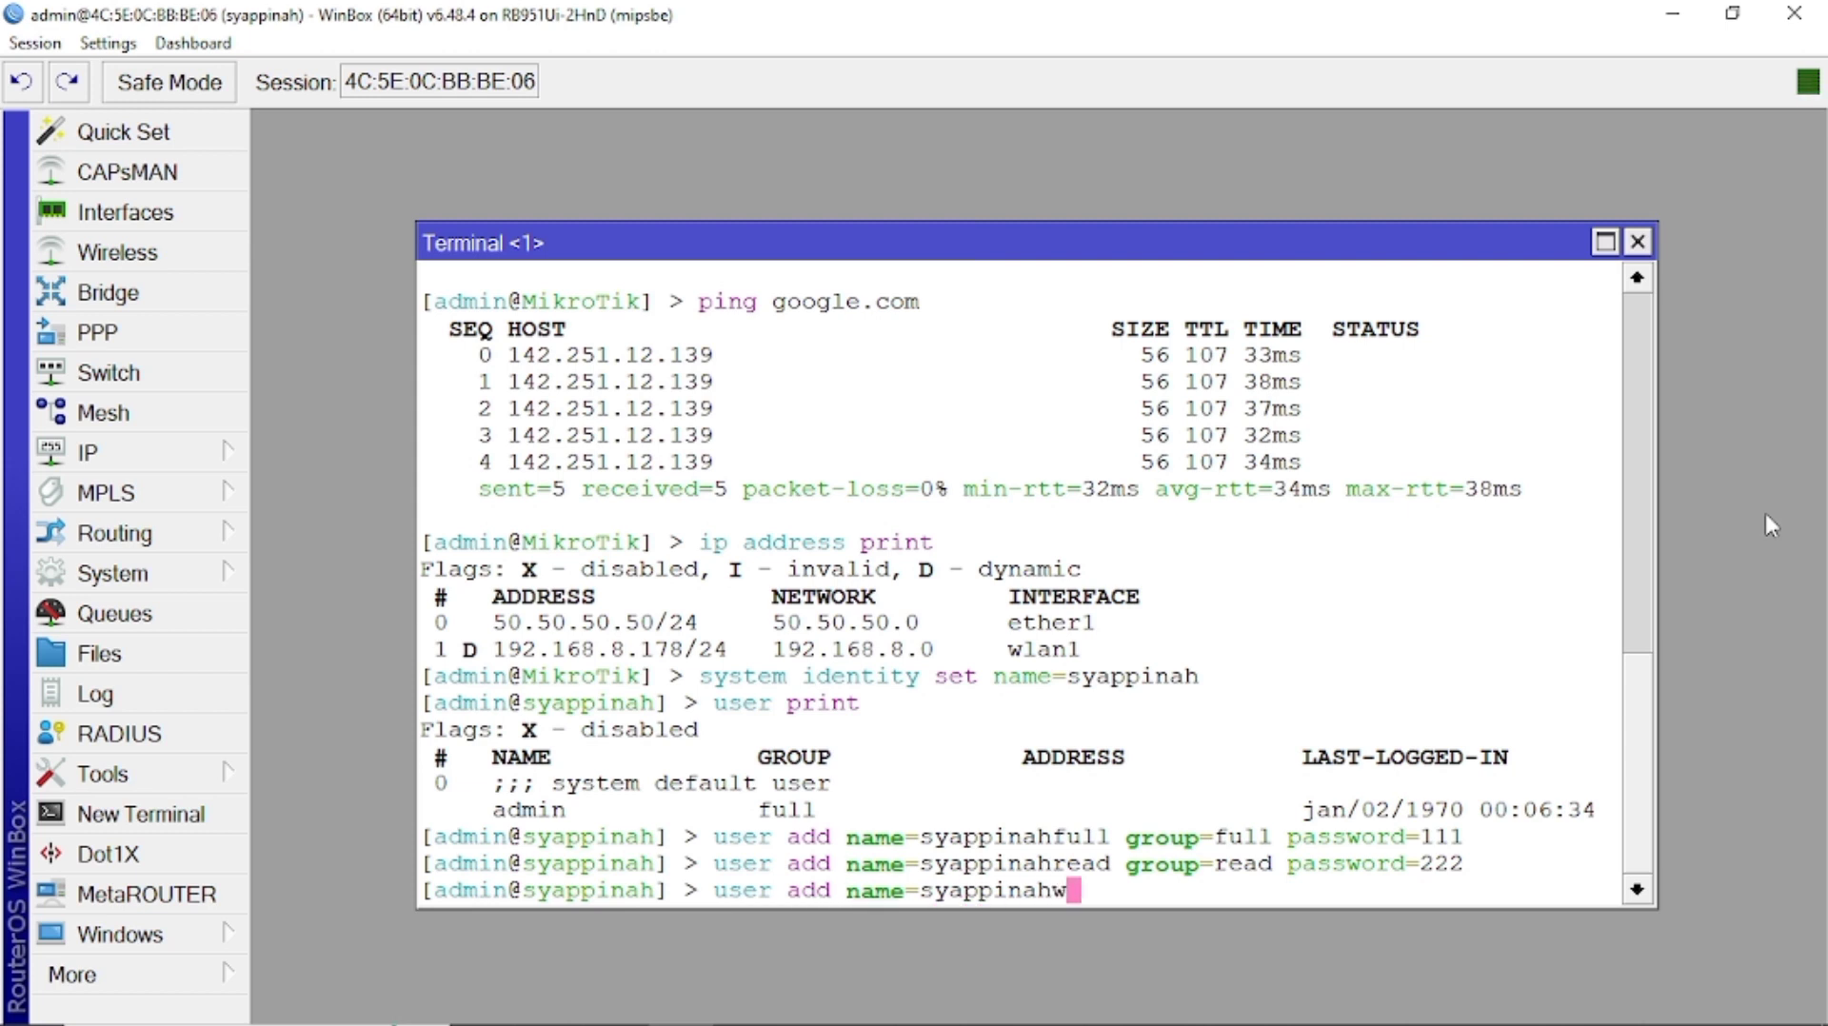
type("rite group=write password=333")
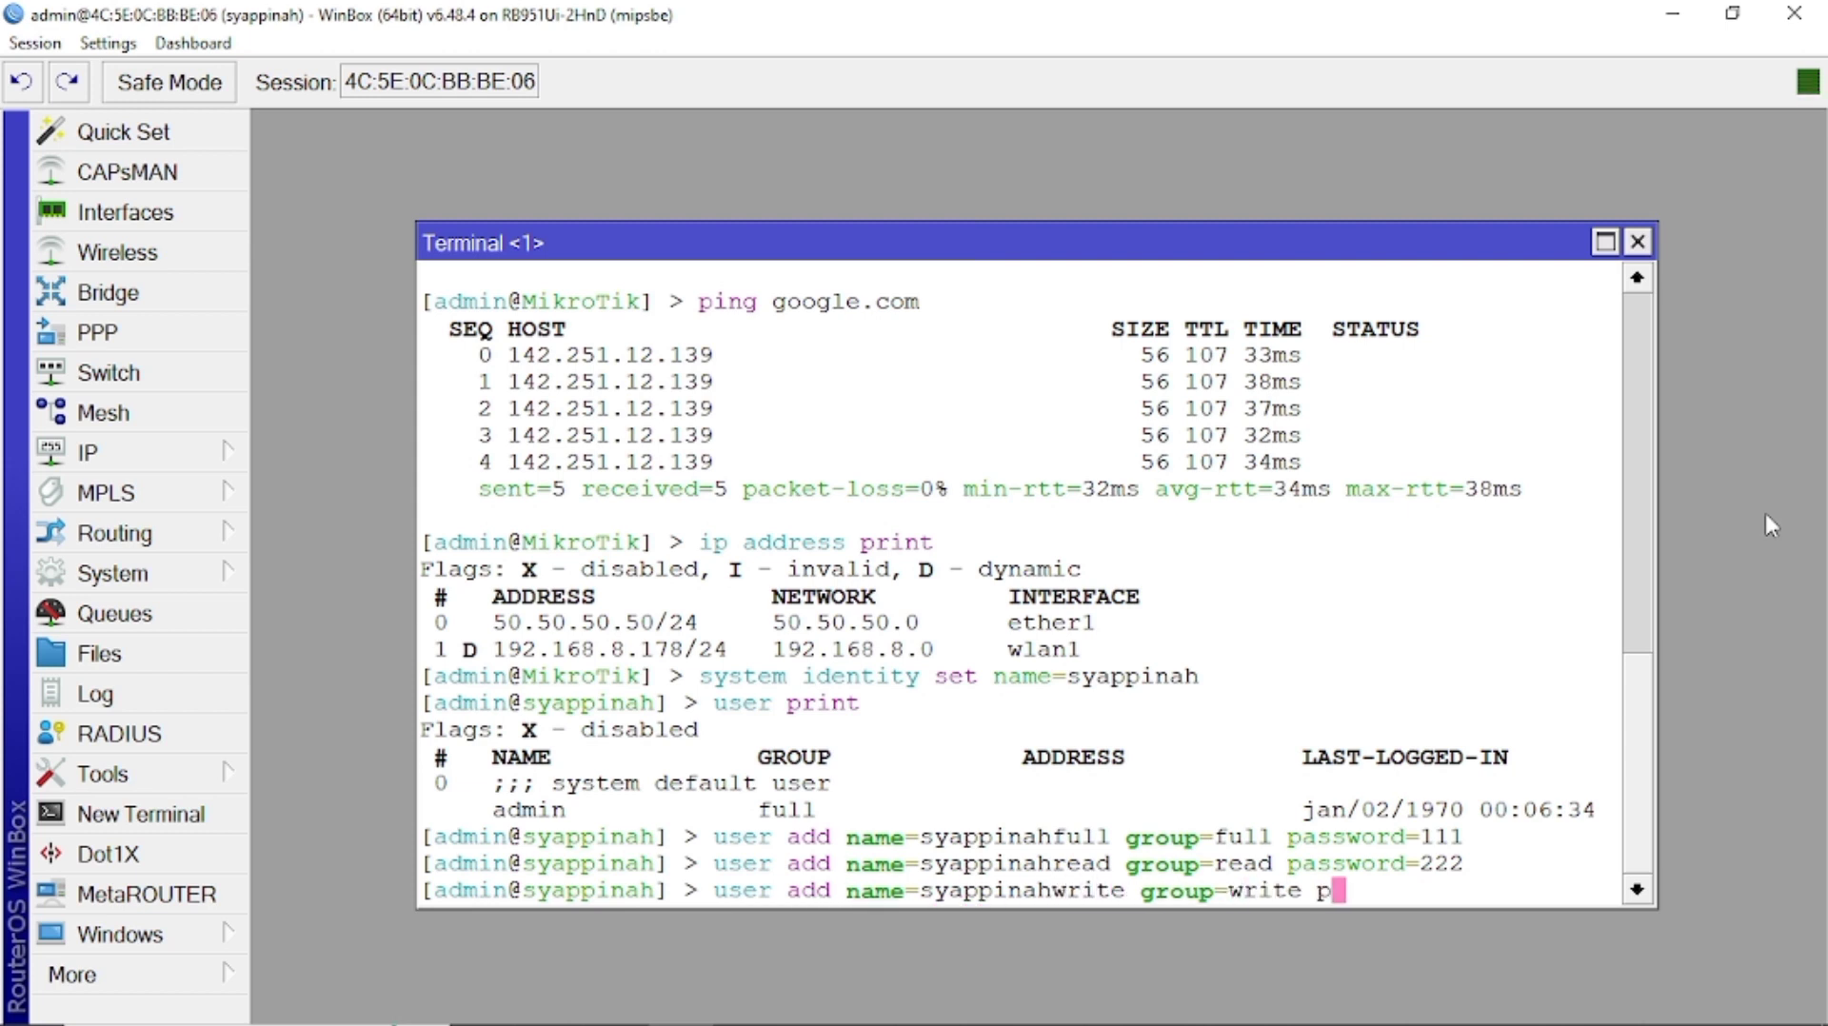
key("Return")
List all four router user accounts with user print.
type("user print")
key("Return")
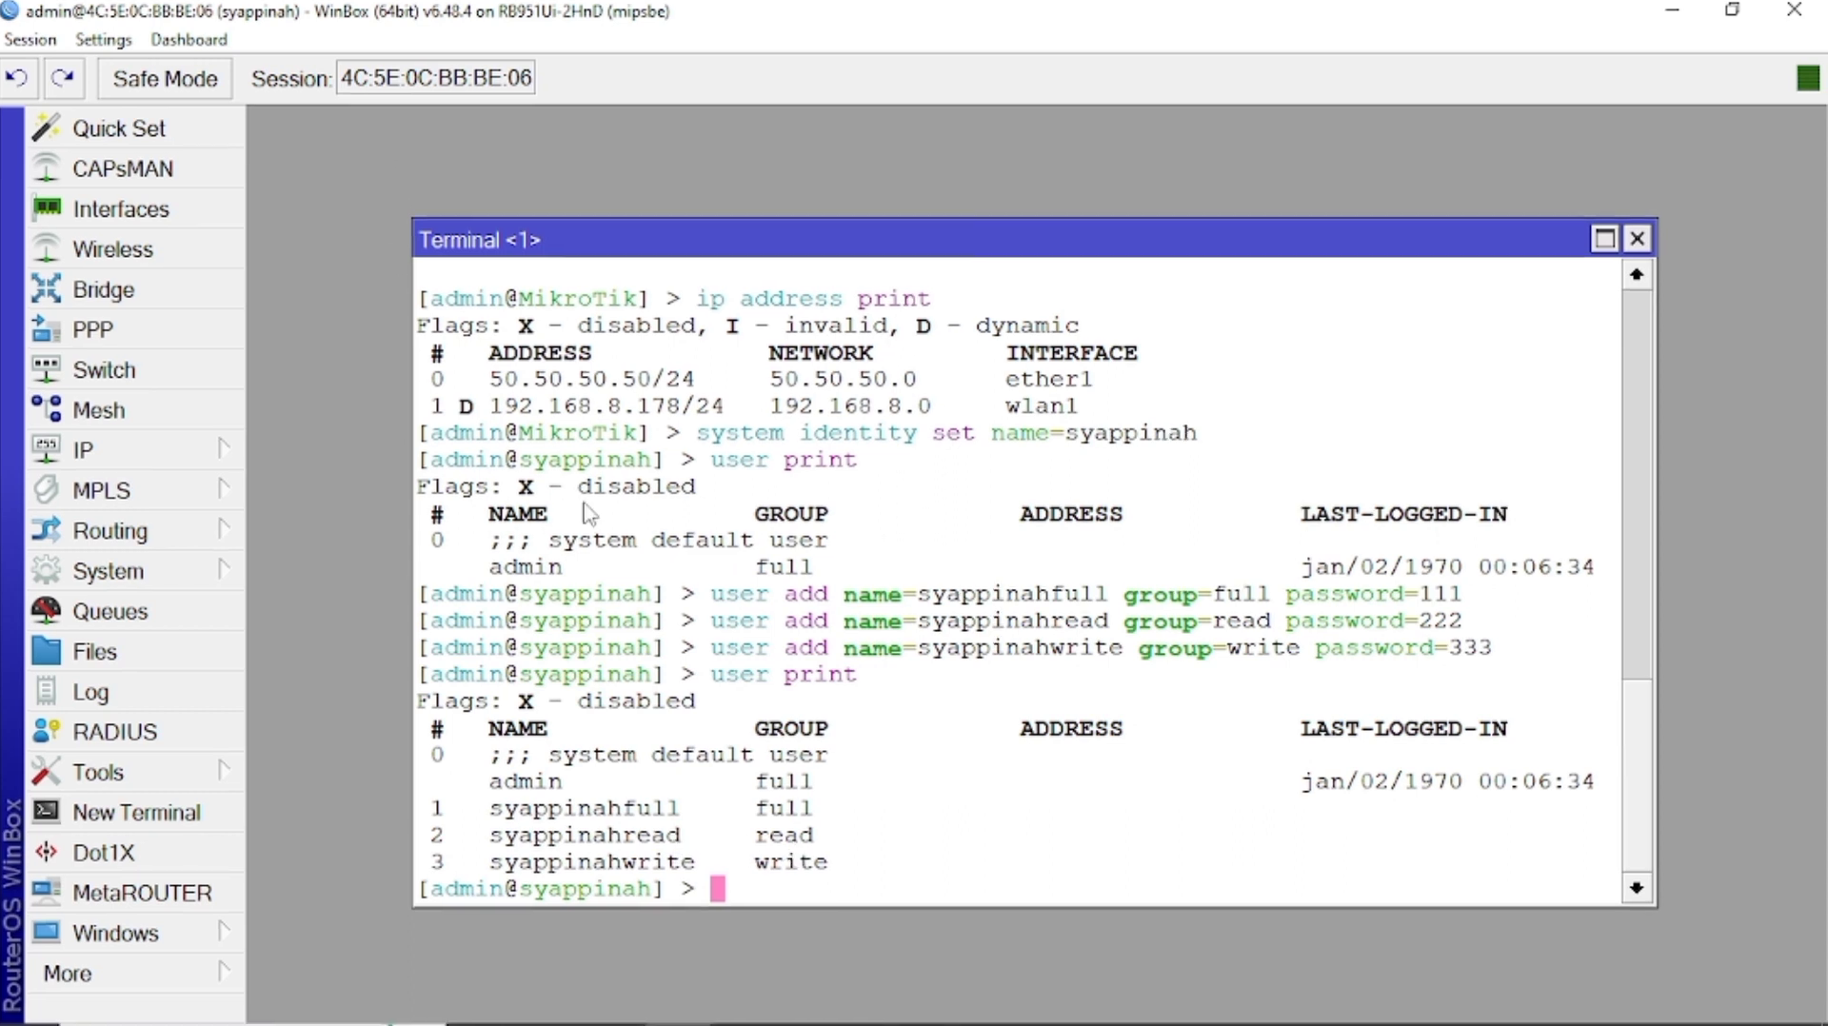
left_click(182, 990)
Connect to 50.50.50.50 as the new full-group user instead of admin and open a terminal.
left_click(345, 855)
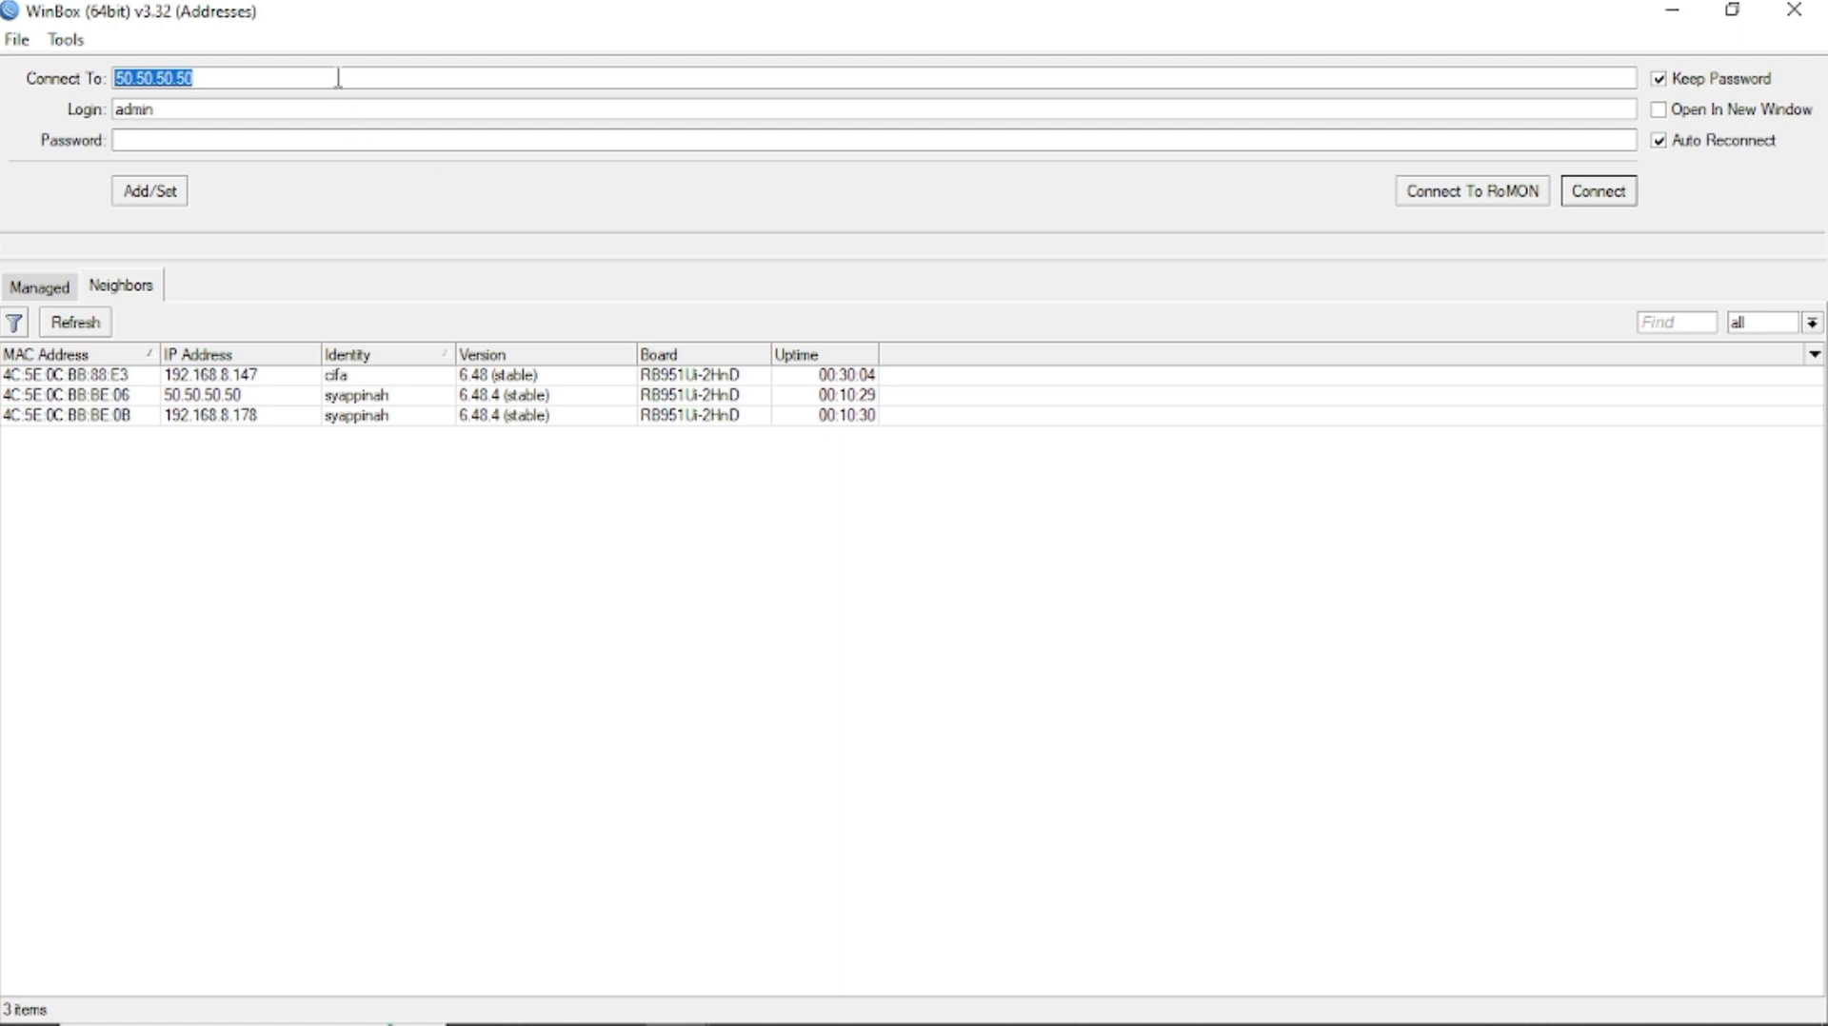
left_click(285, 110)
key("BackSpace")
key("BackSpace")
key("BackSpace")
key("BackSpace")
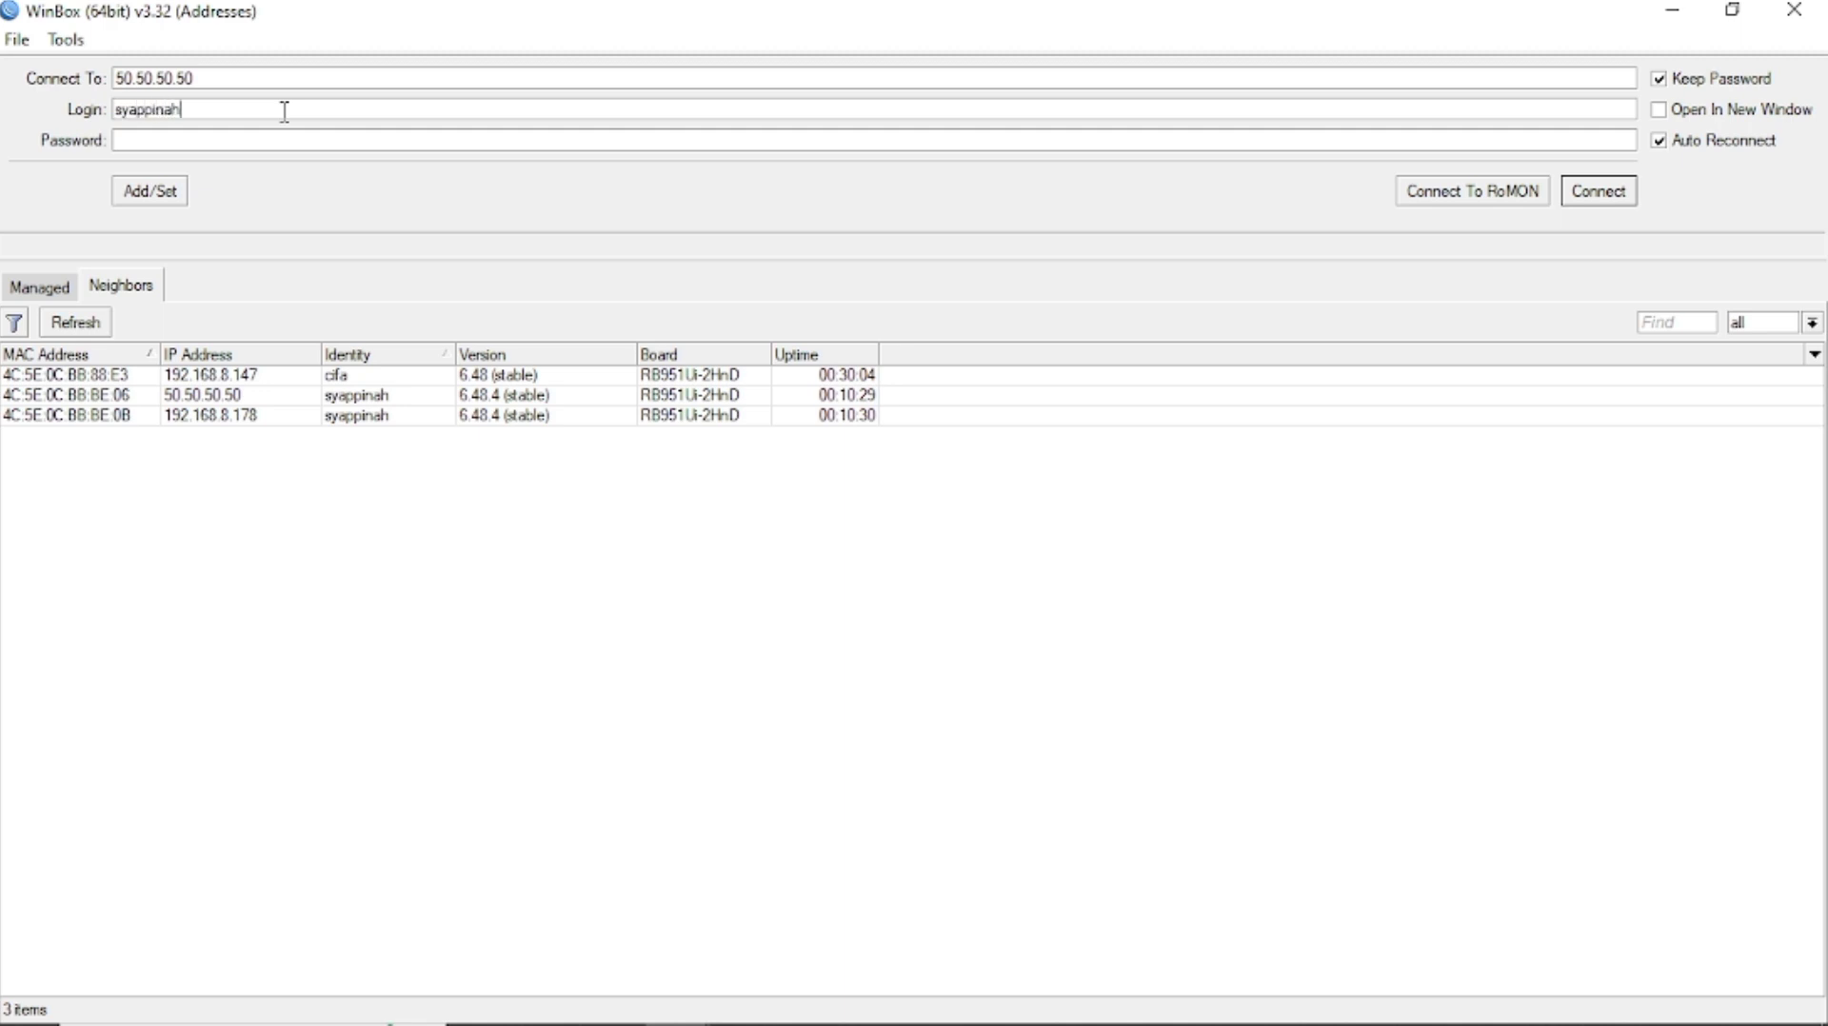
left_click(282, 141)
type("***")
left_click(1596, 195)
left_click(208, 811)
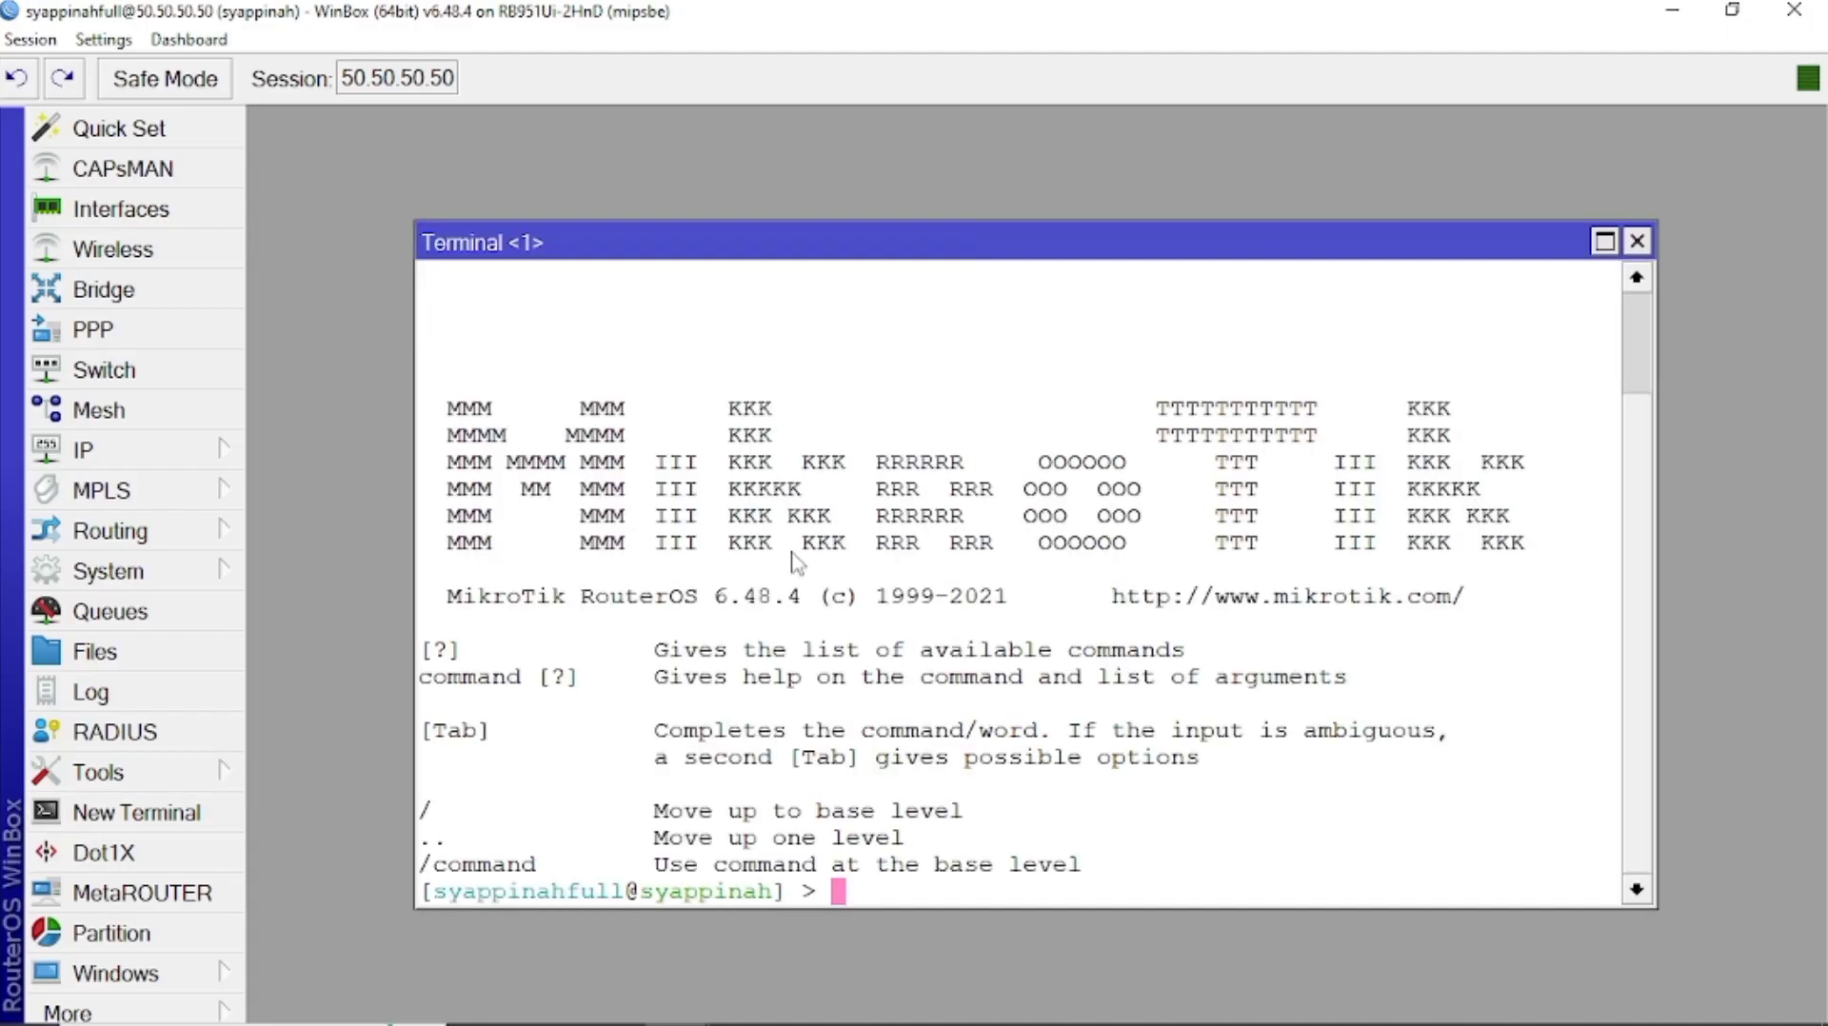
Clear the terminal, then run ip dhcp-client print, user print and interface print.
type("l")
key("BackSpace")
key("ctrl+l")
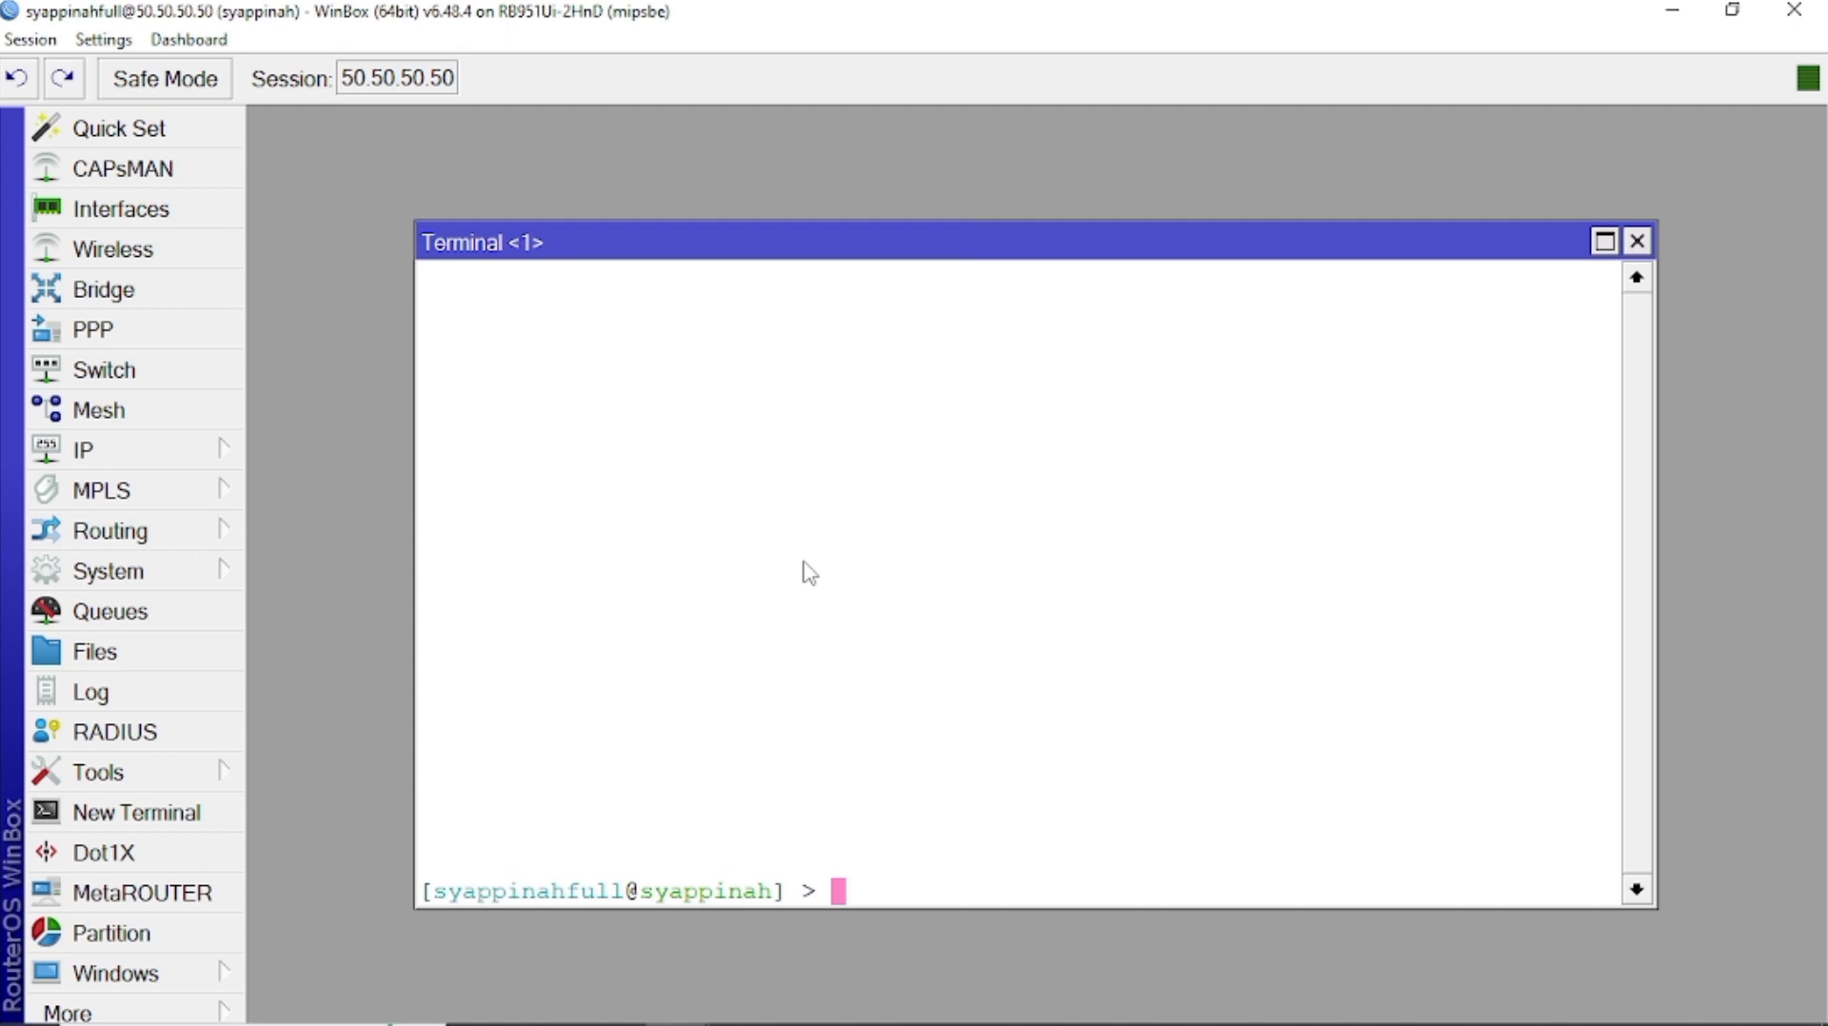
type("ip dhcp-client print")
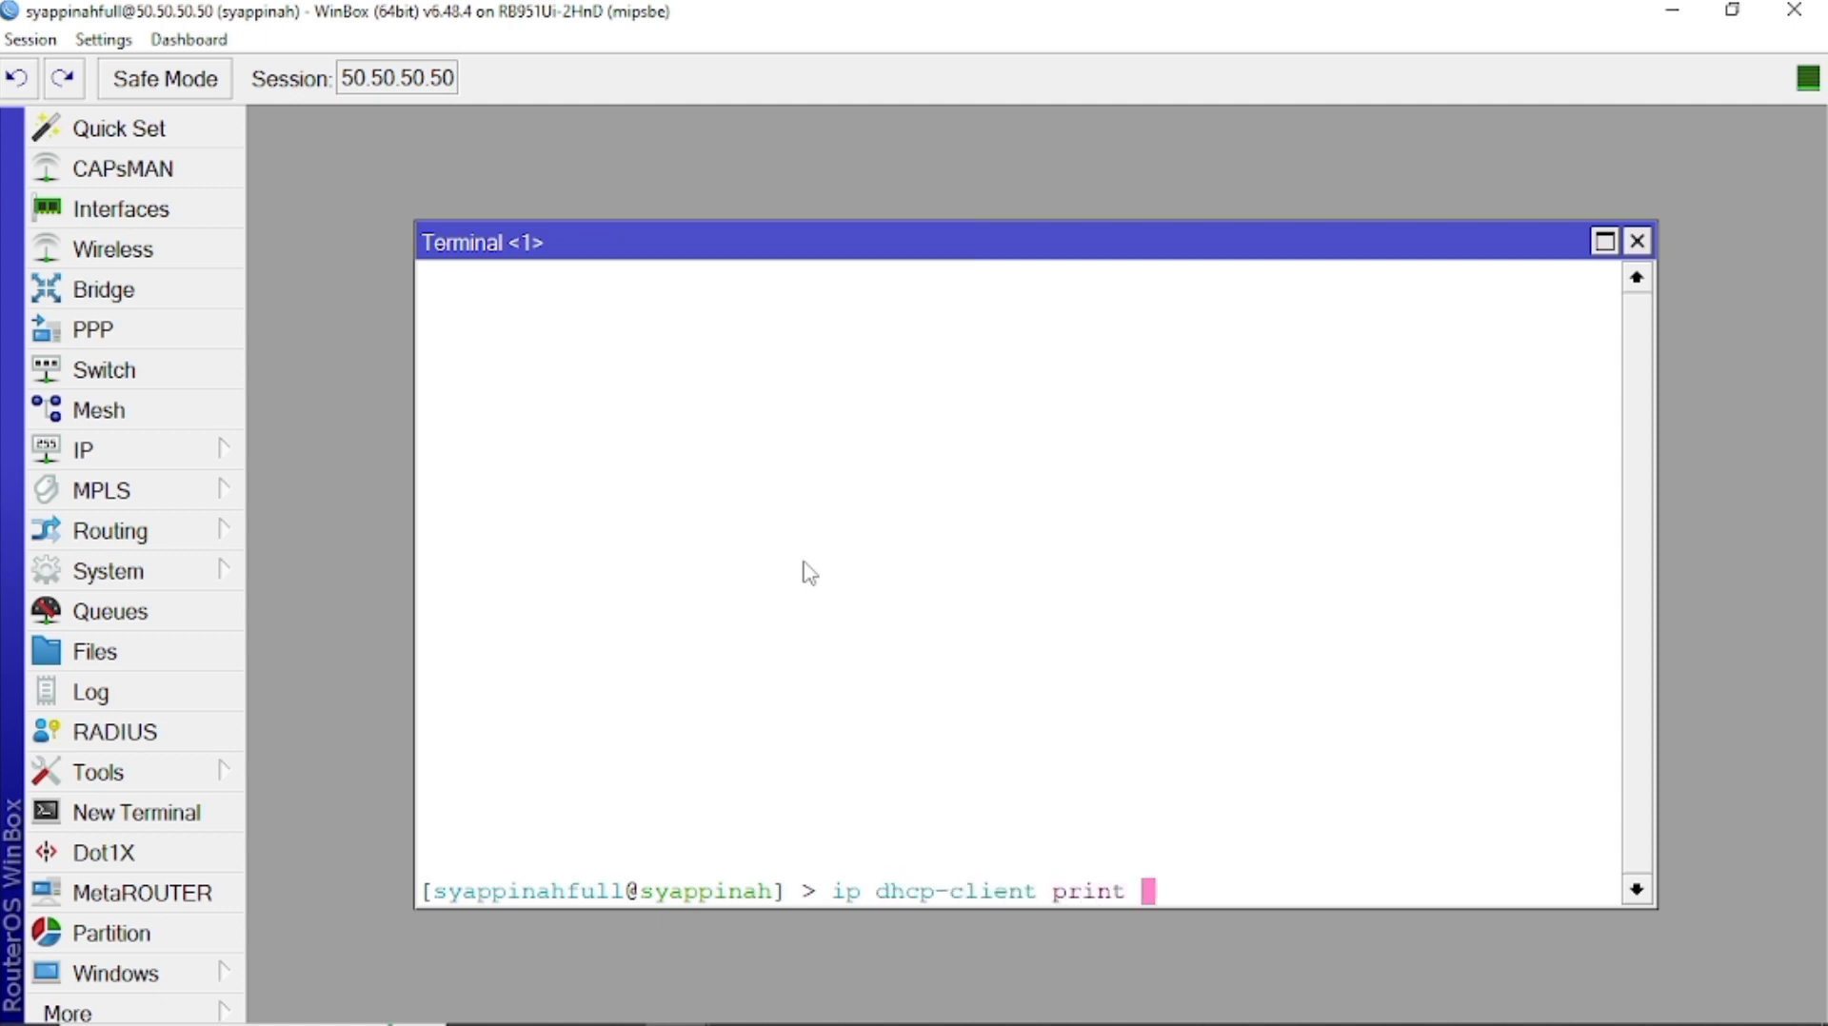
key("Return")
type("user print")
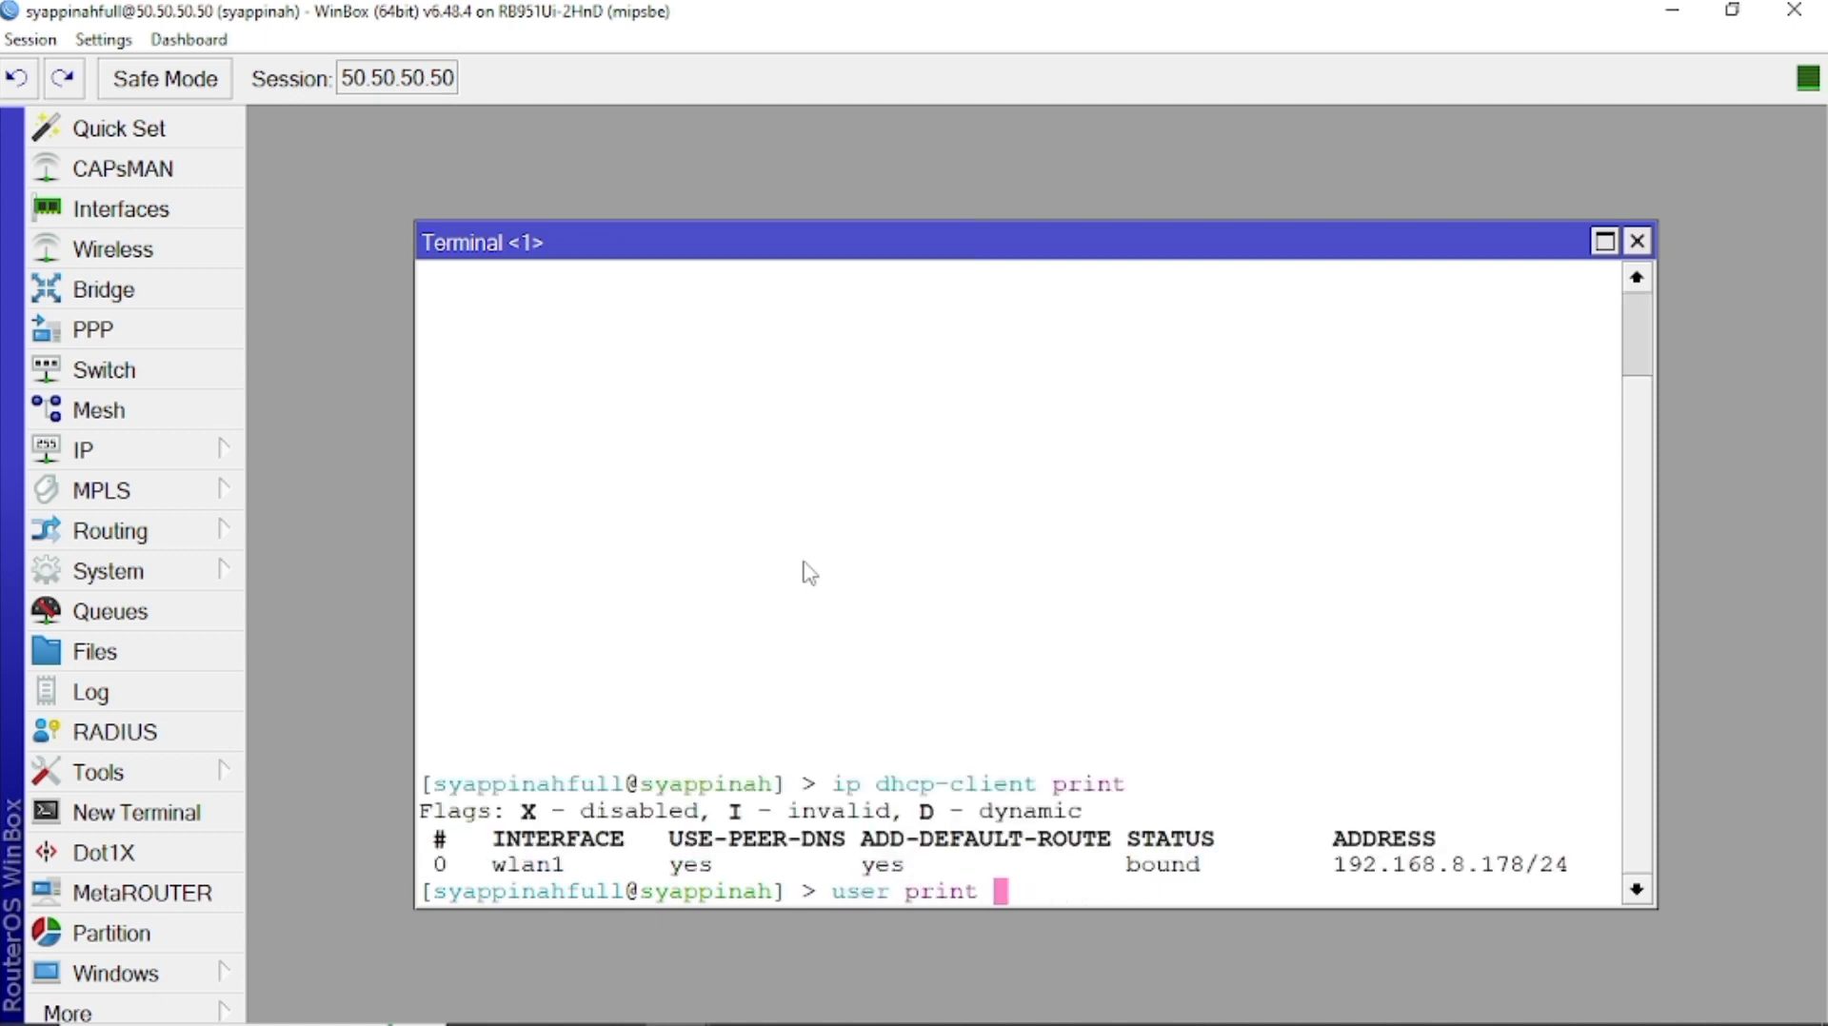
key("Return")
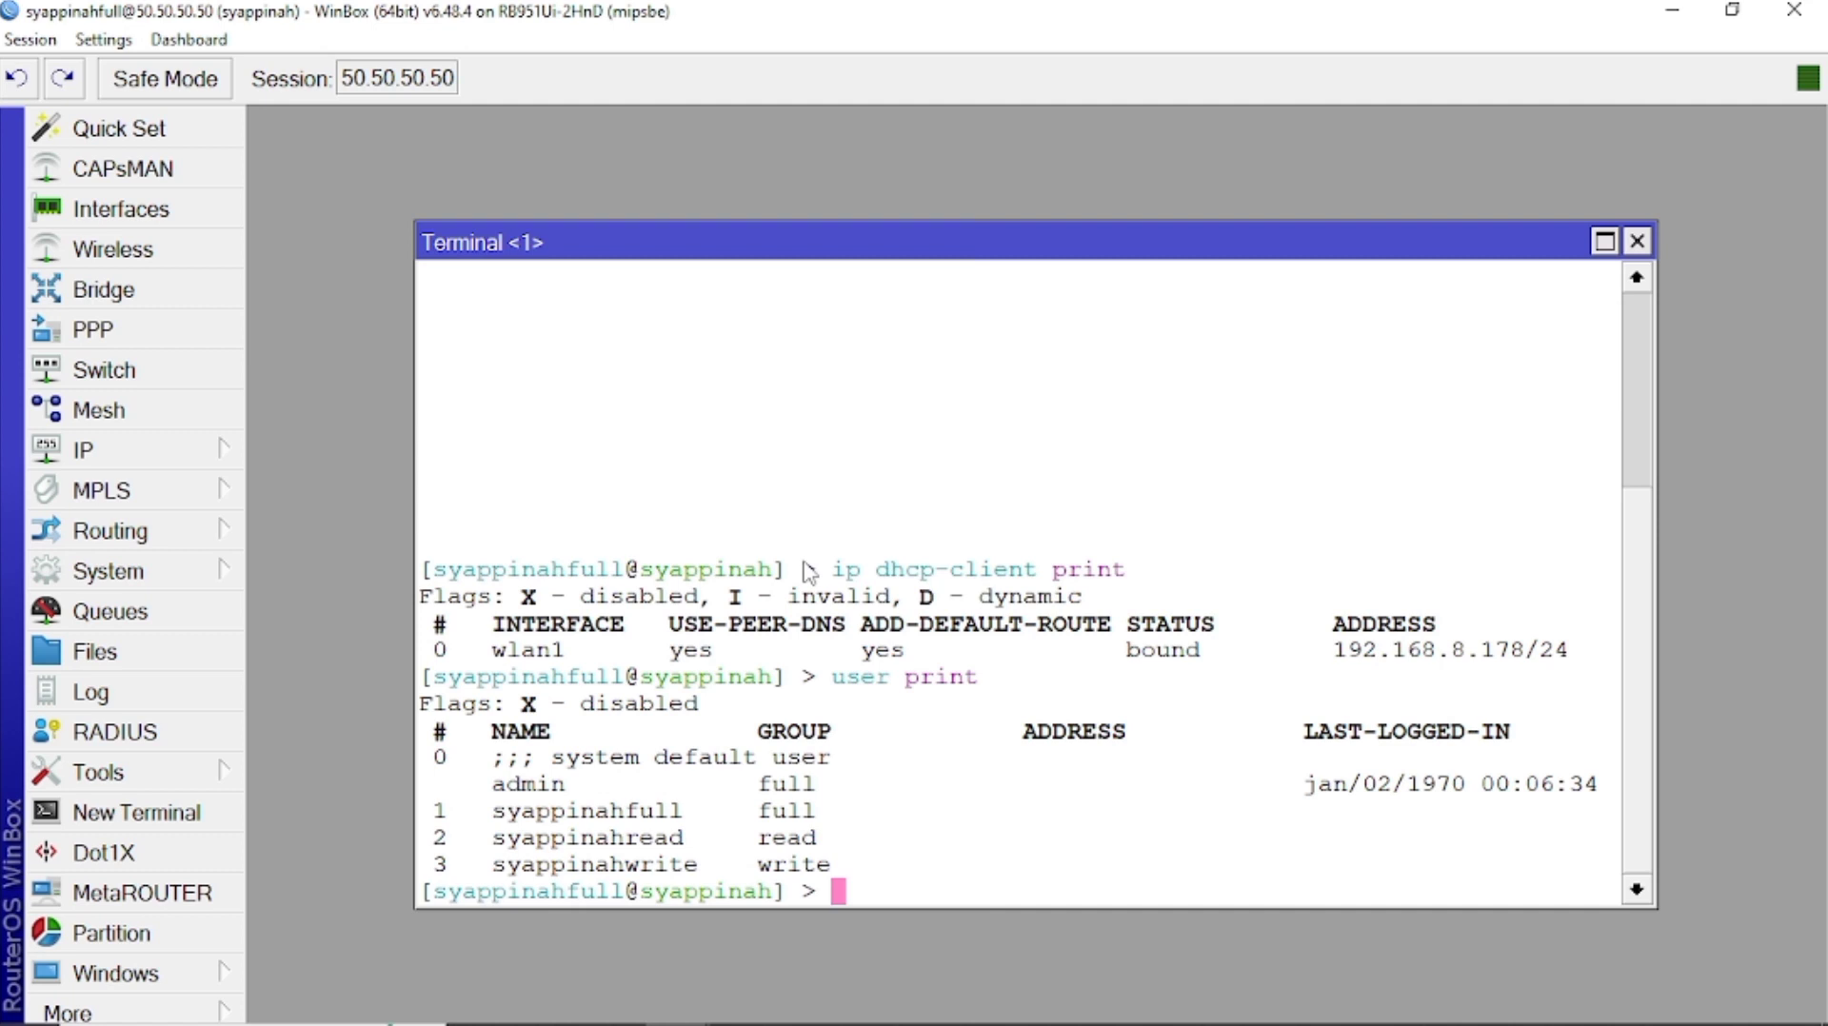
type("interface print")
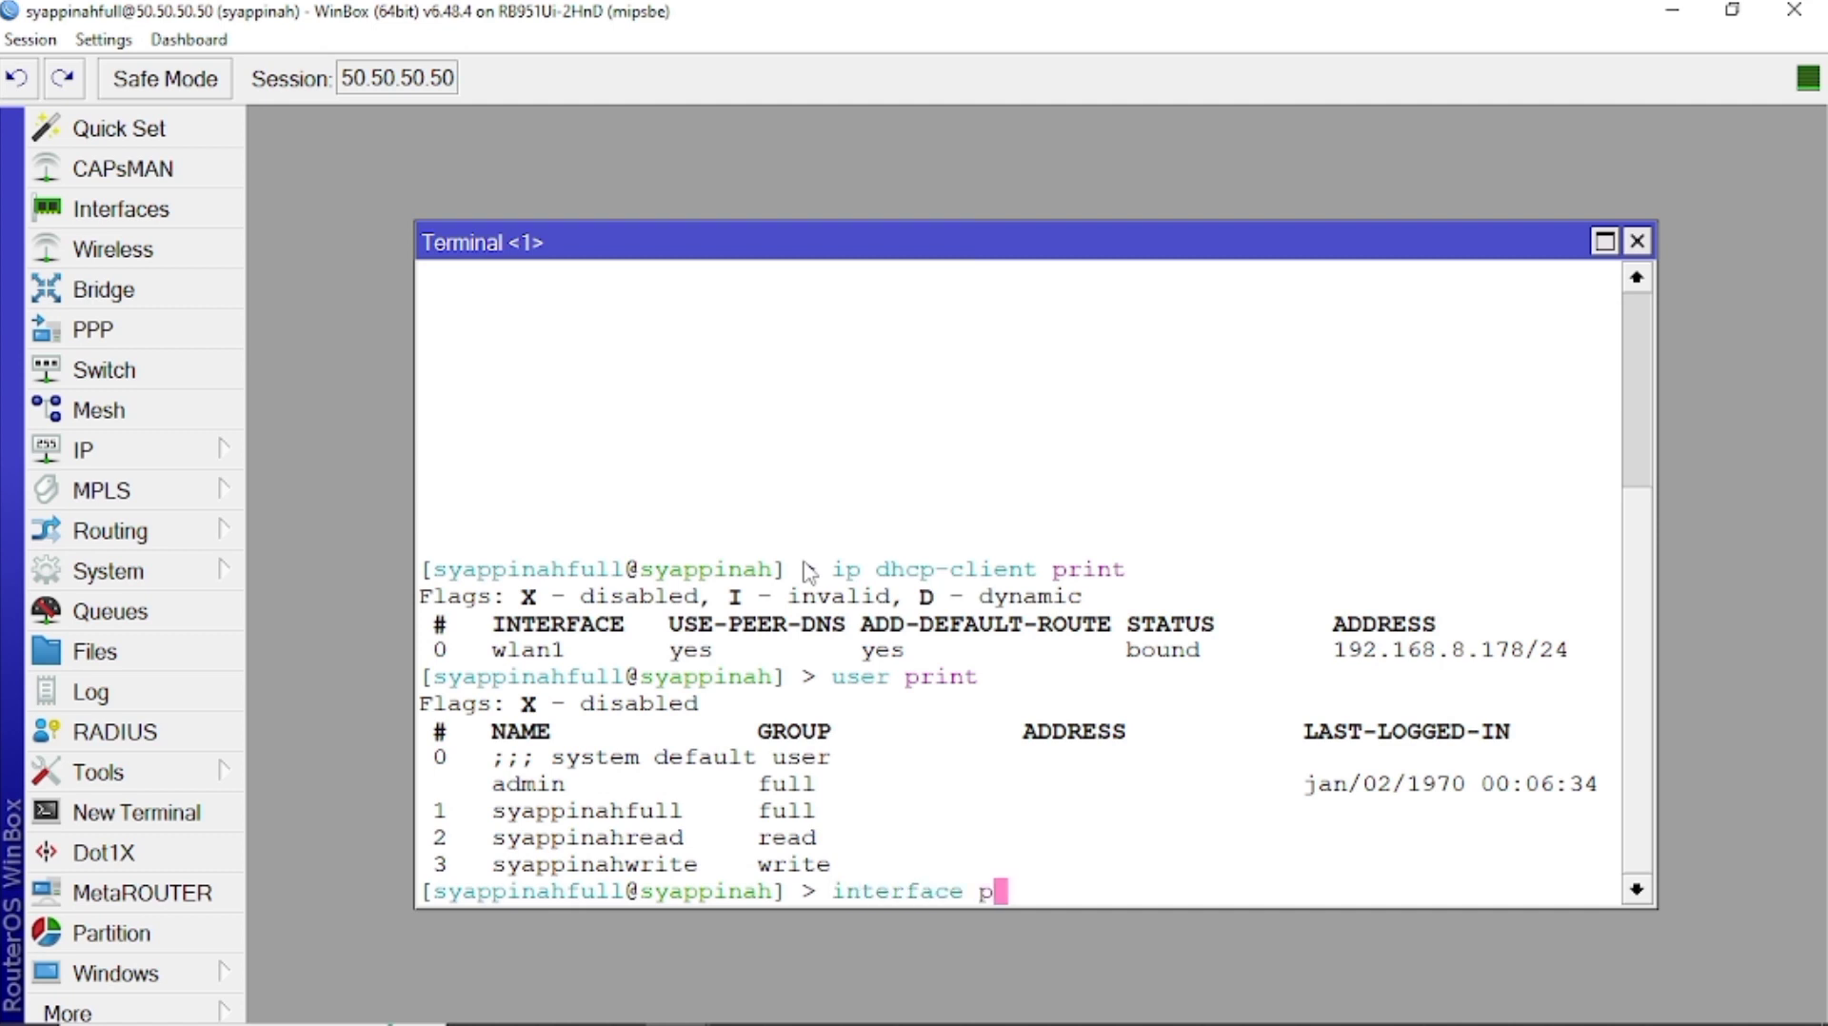
key("Return")
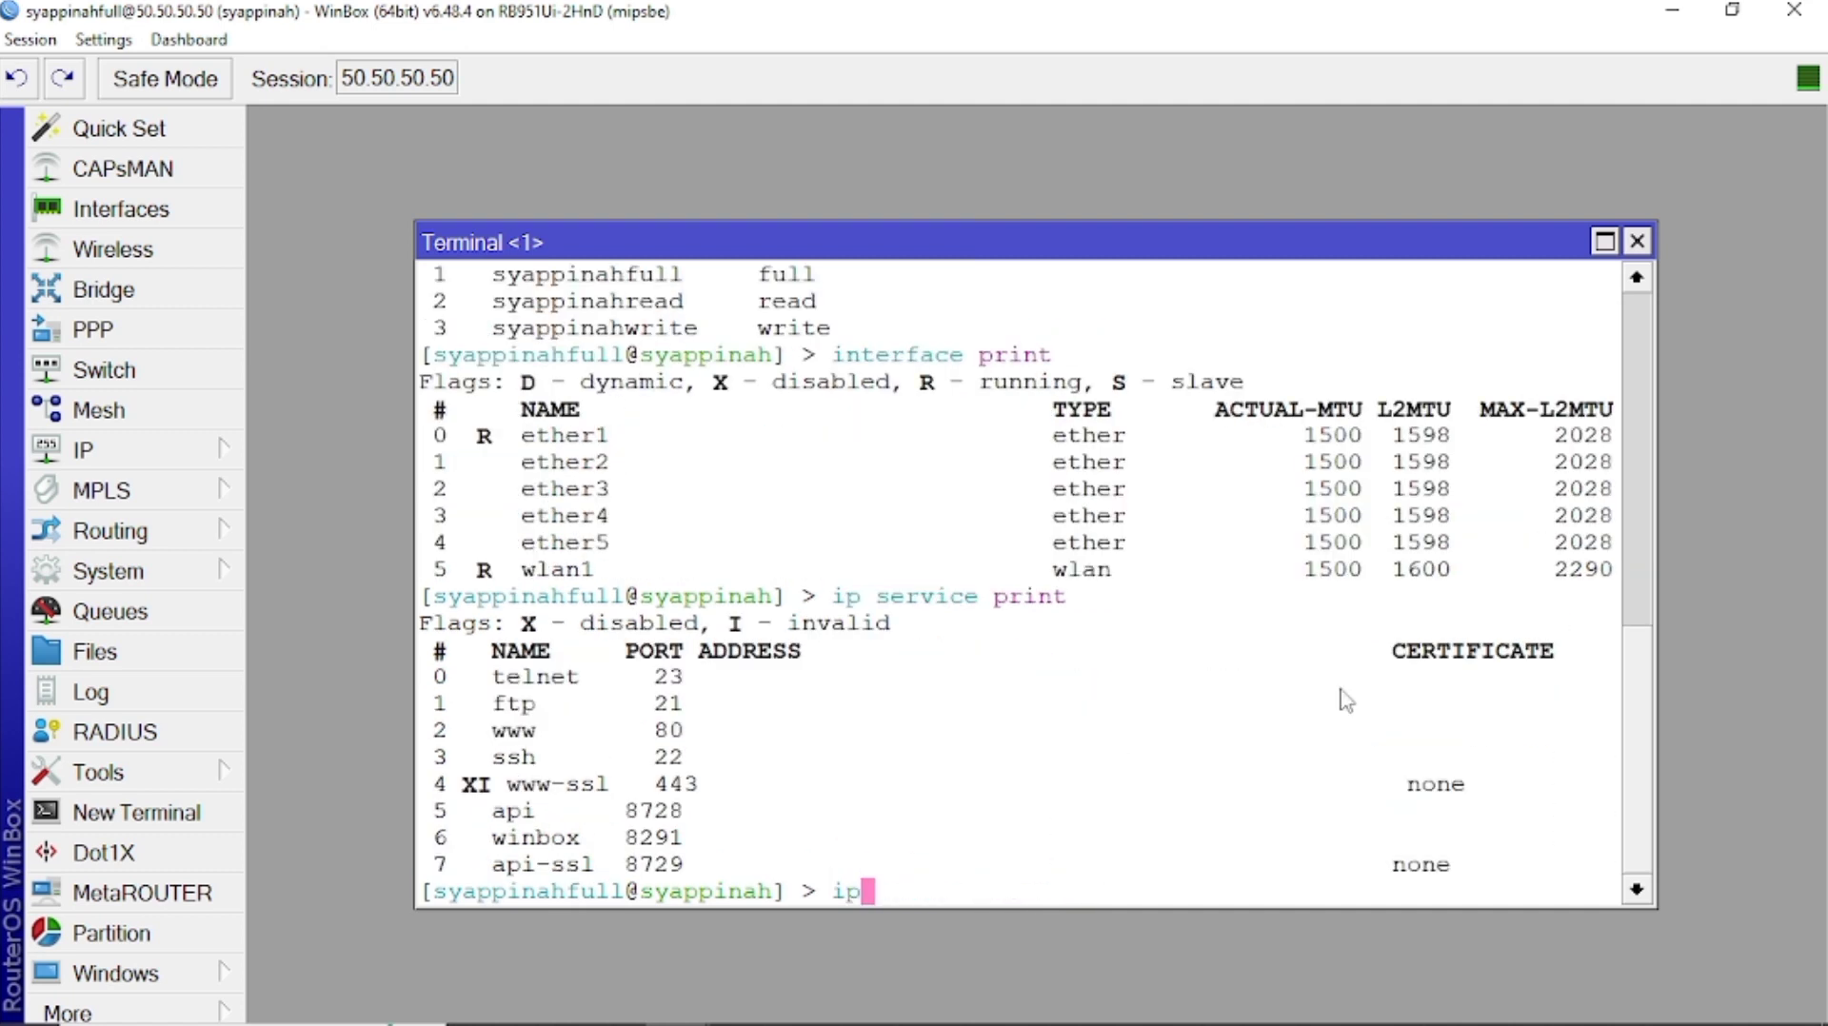
type("service ")
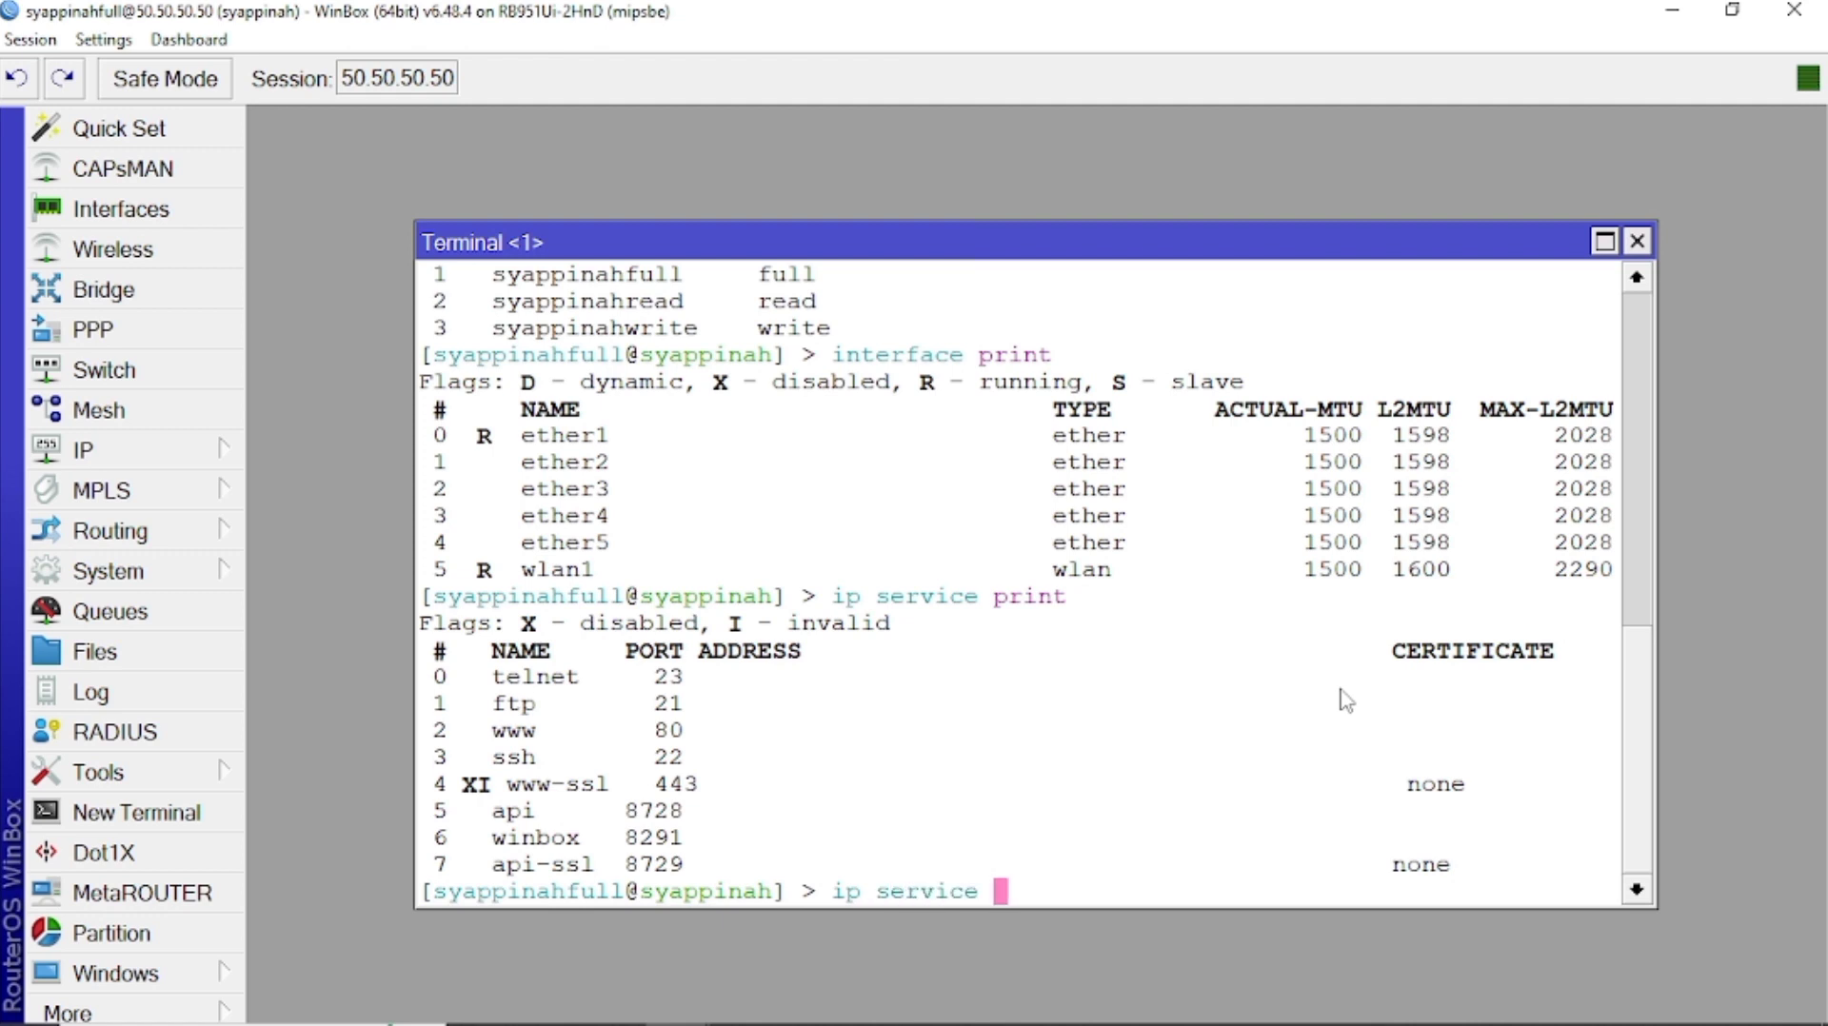
type("ad")
Set IP service 3 (ssh) to port 51, restricted to address 50.50.50.52.
key("BackSpace")
type("d nu")
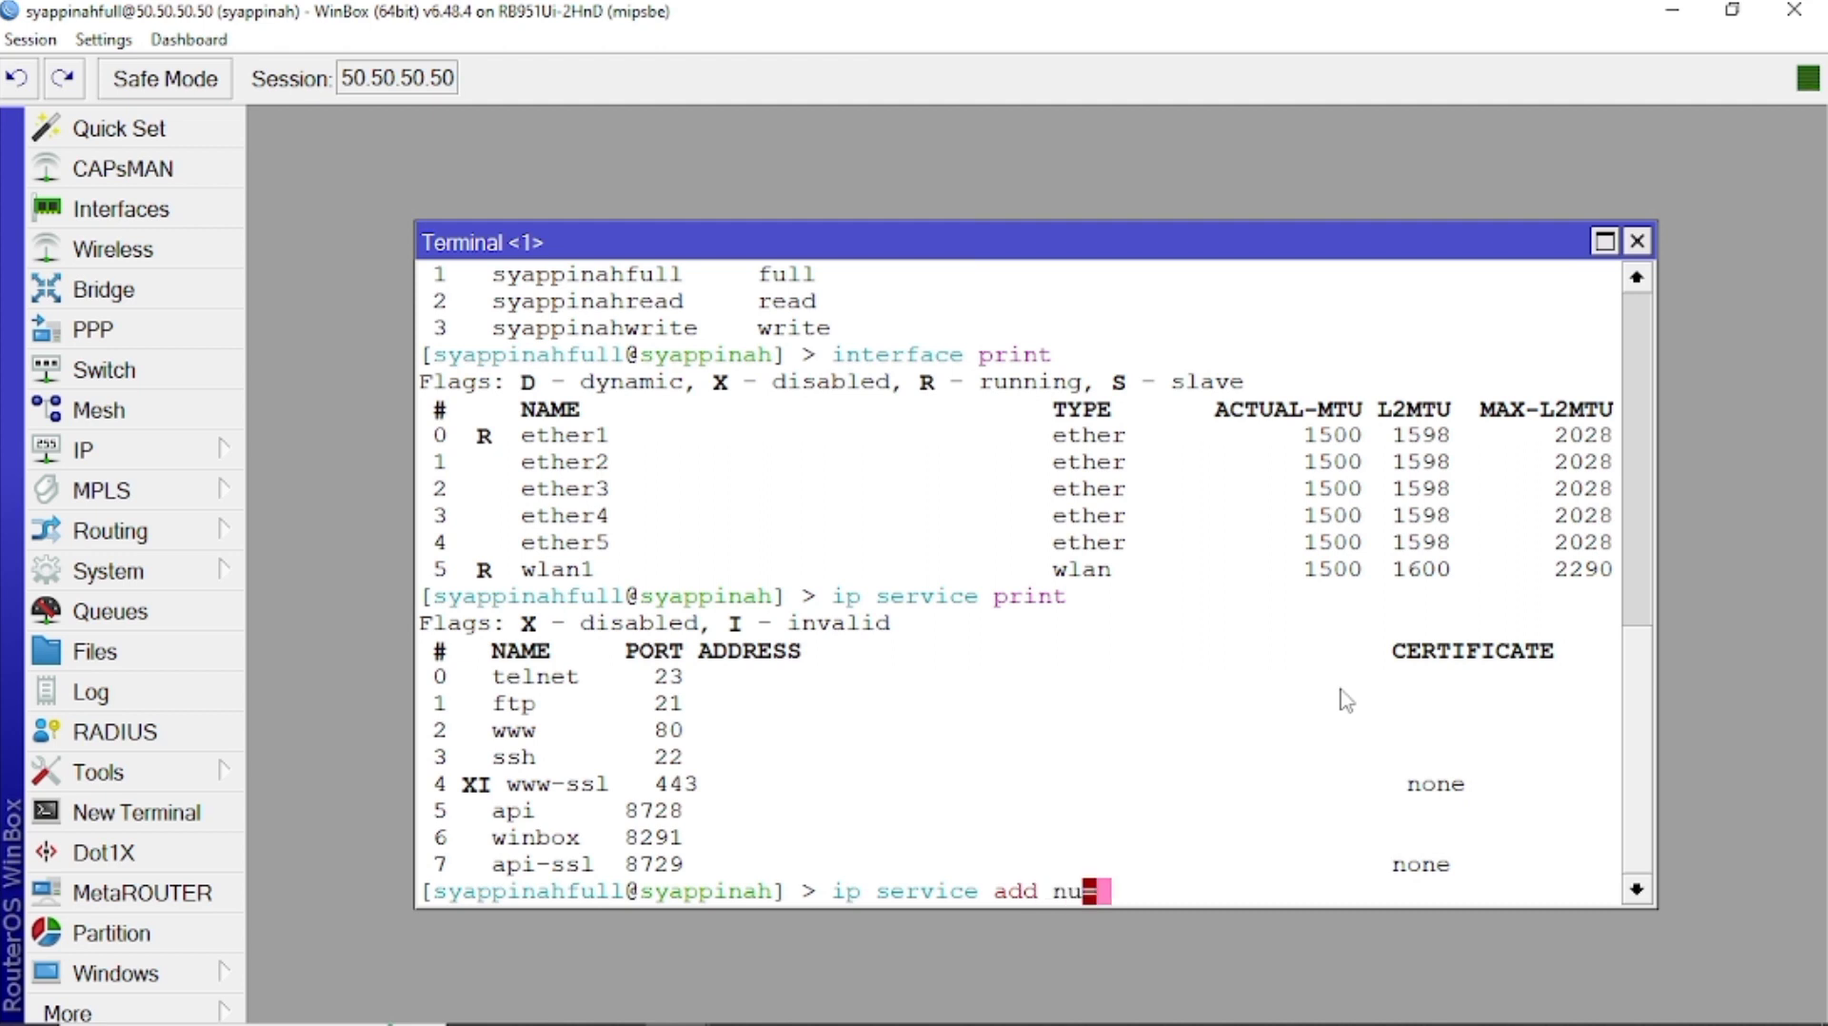
key("BackSpace")
key("BackSpace")
key("BackSpace")
key("BackSpace")
key("BackSpace")
key("BackSpace")
key("BackSpace")
key("BackSpace")
key("BackSpace")
key("BackSpace")
key("BackSpace")
key("BackSpace")
key("BackSpace")
key("BackSpace")
key("BackSpace")
key("BackSpace")
key("BackSpace")
type("ip service ")
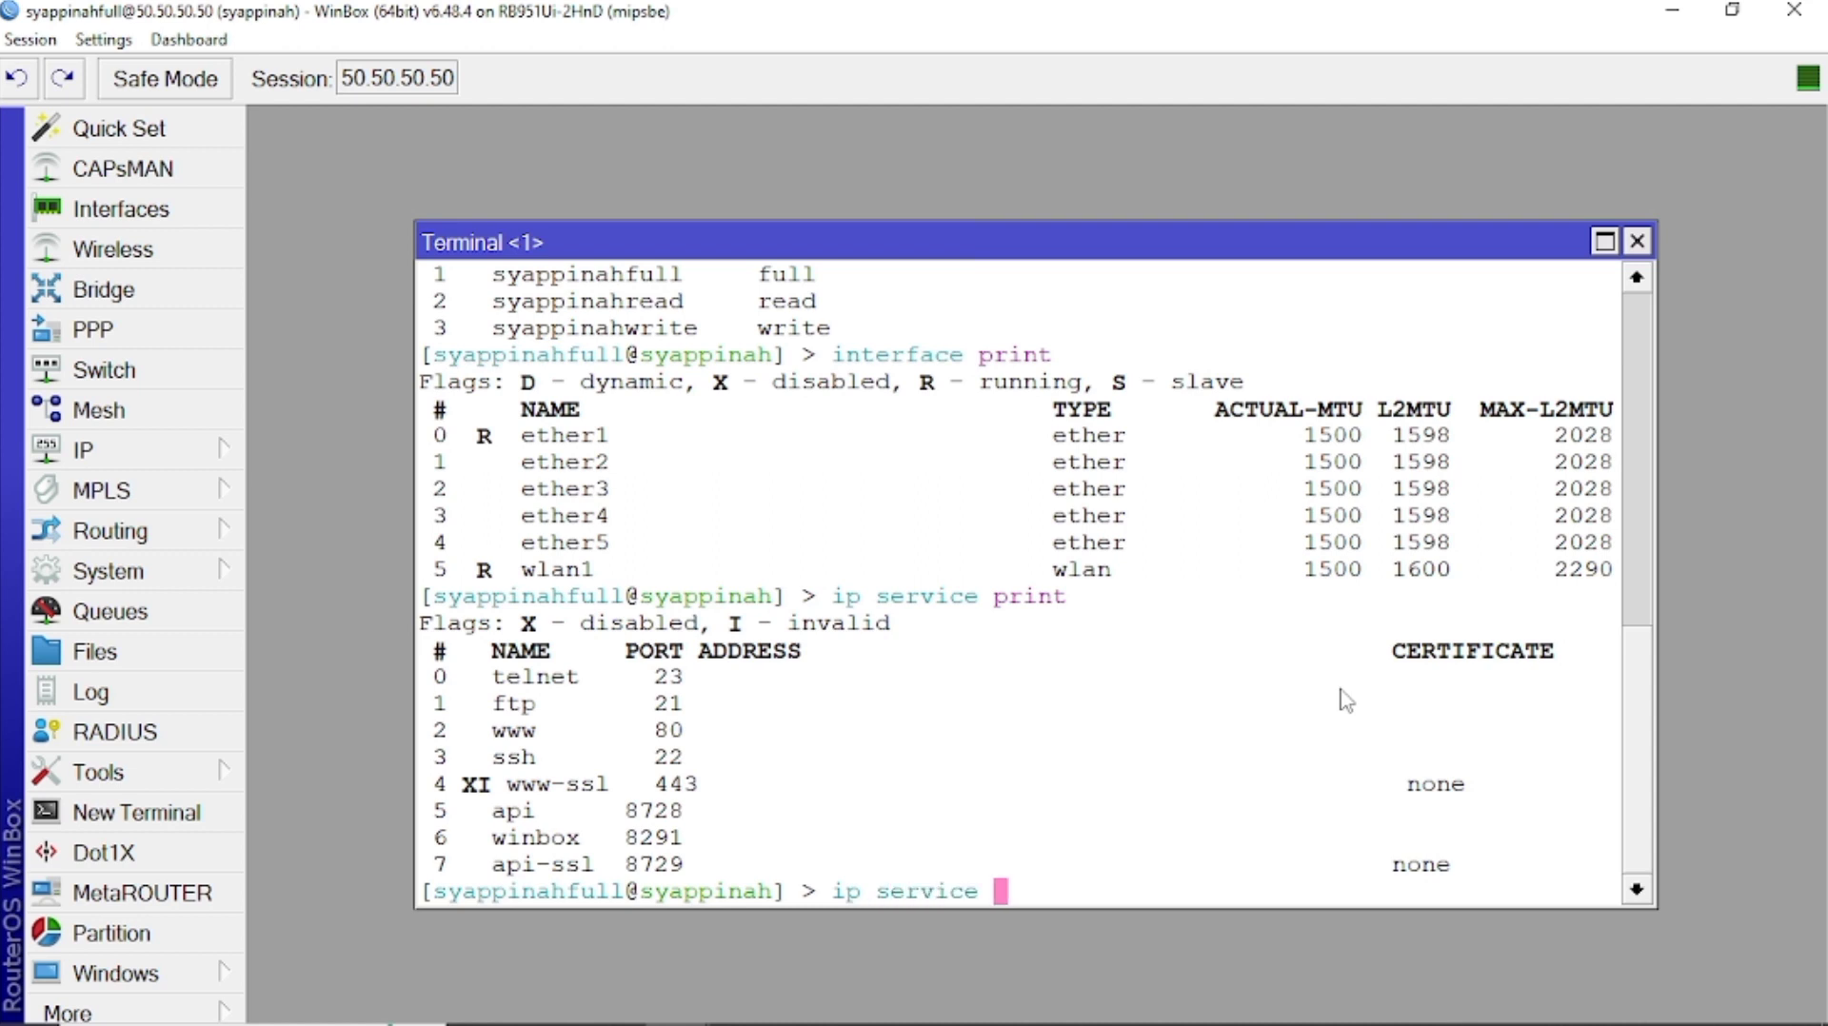
type("set nu")
key("Tab")
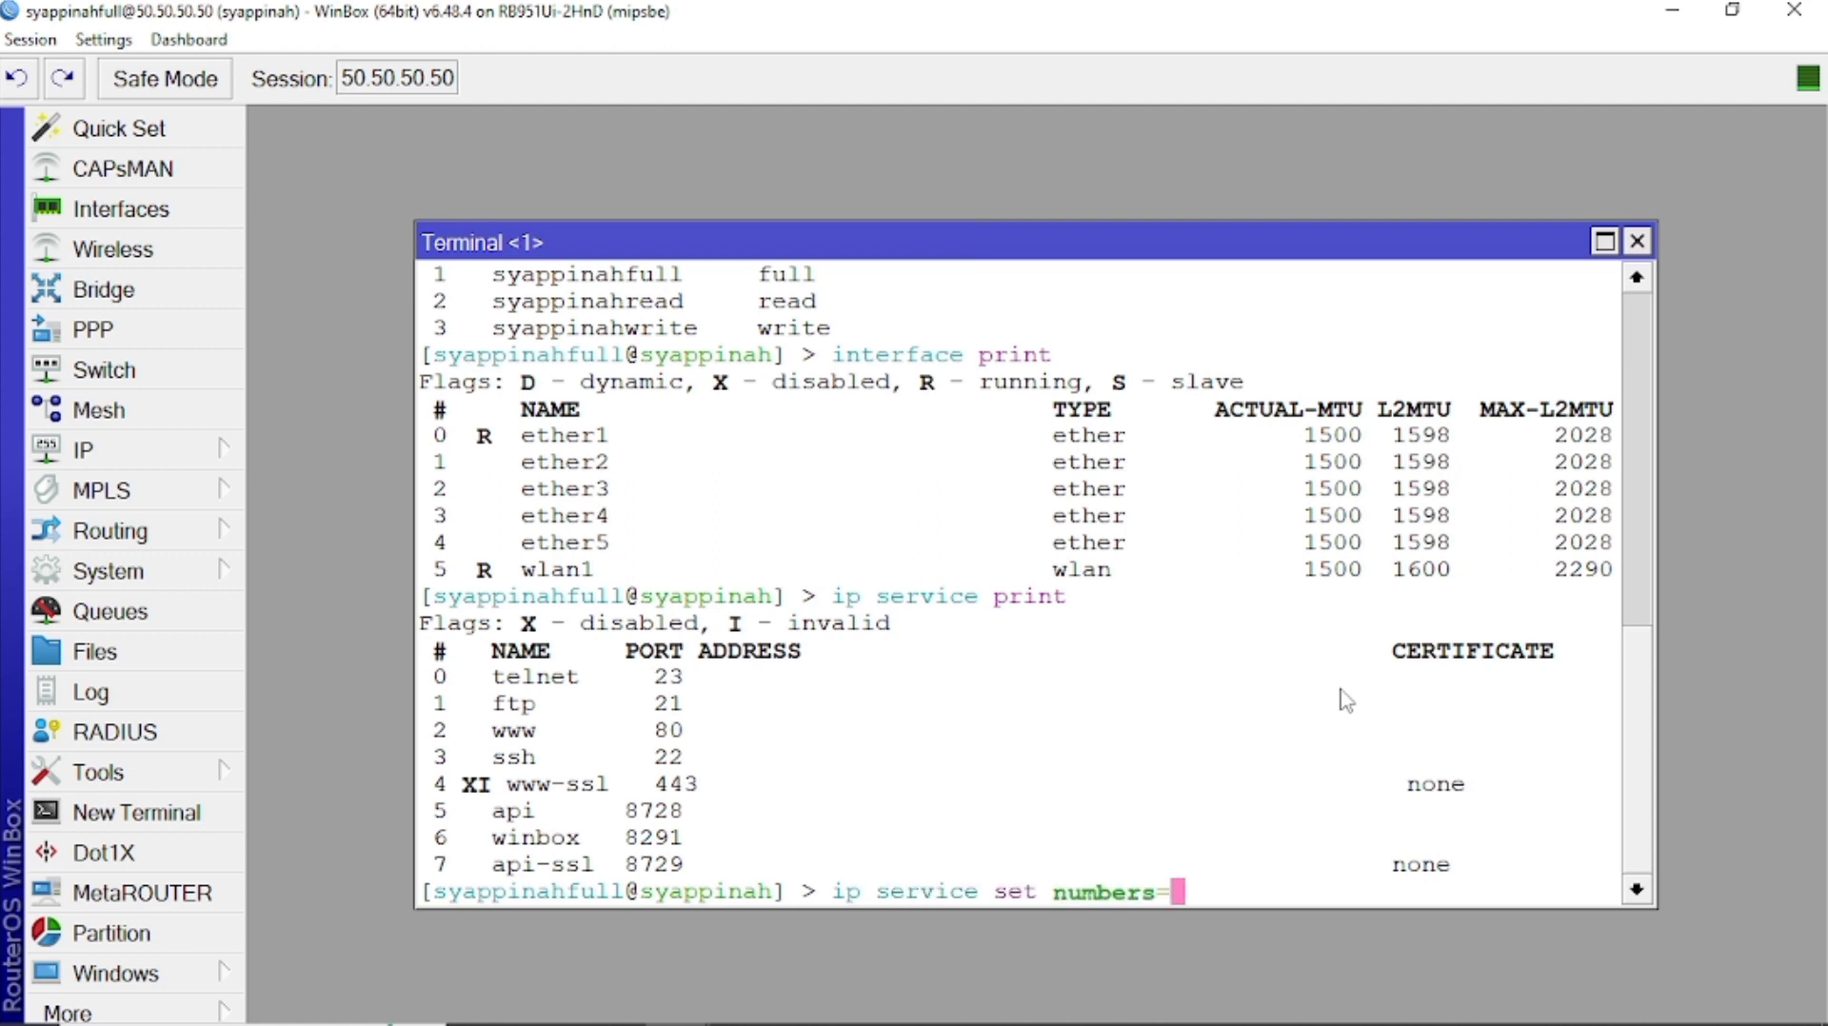
type("3 port=51 ")
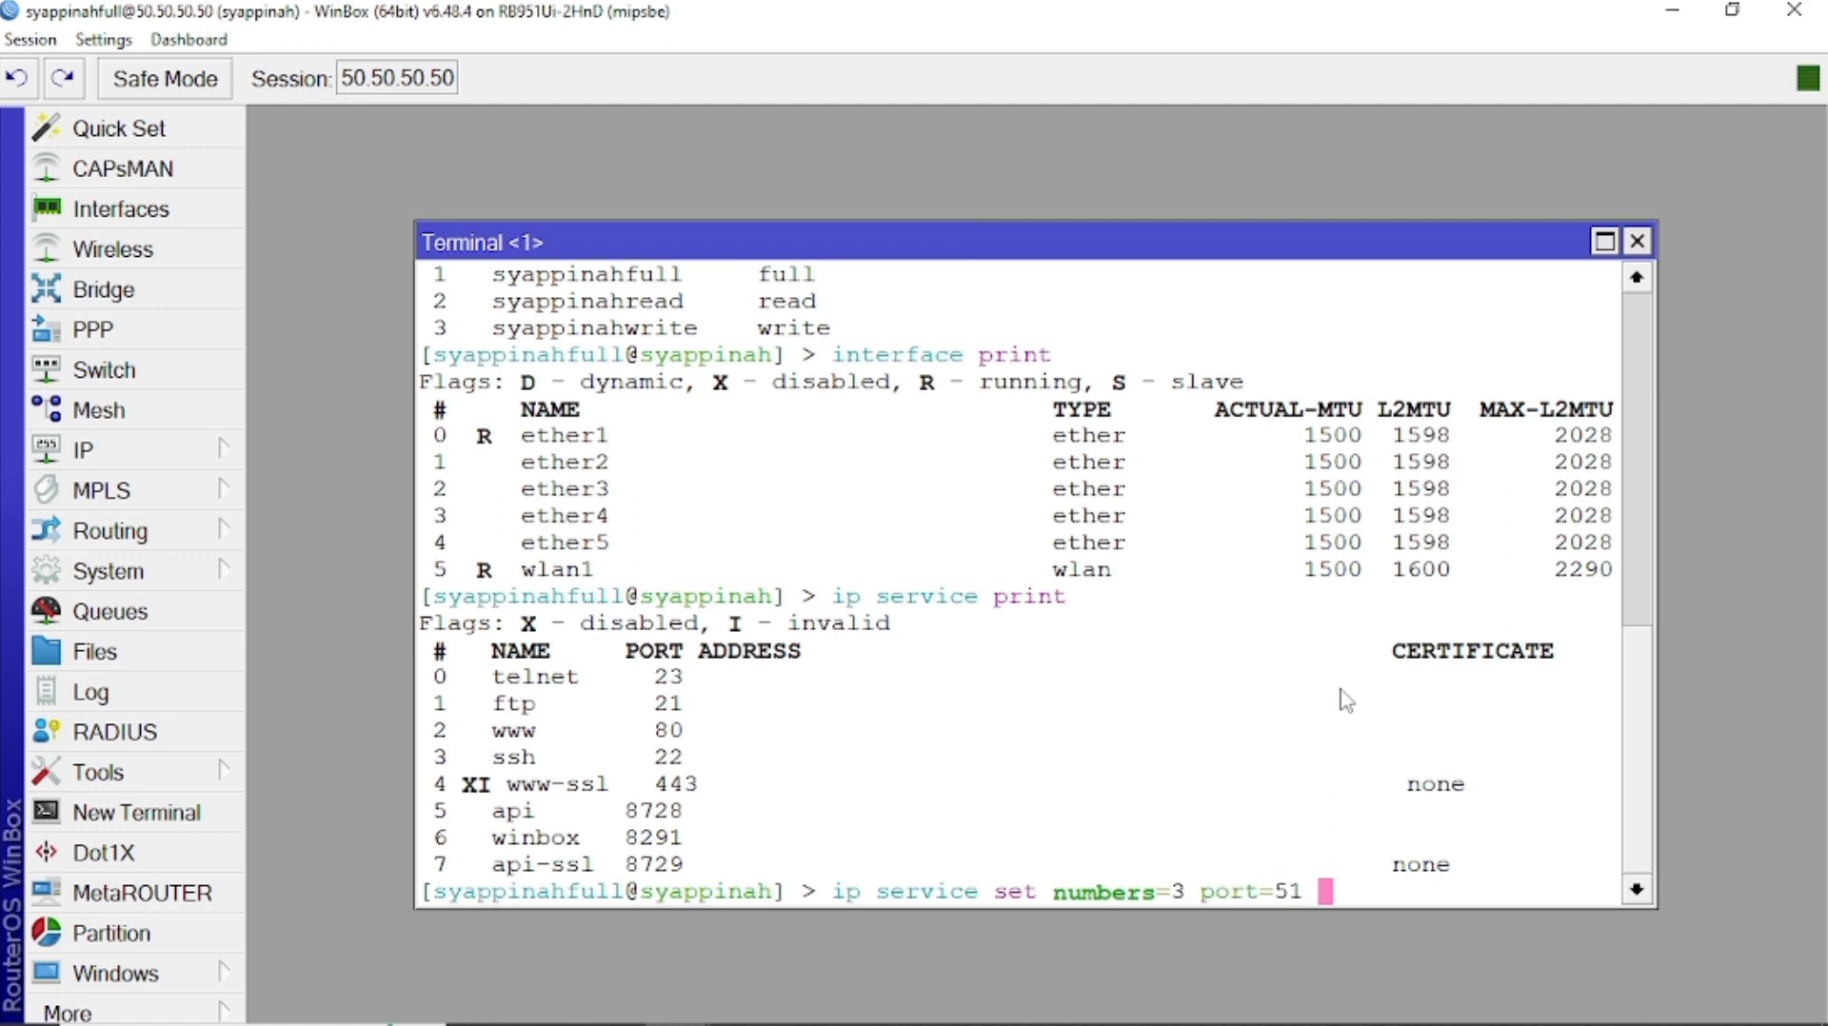
type("address=50.50.50.5")
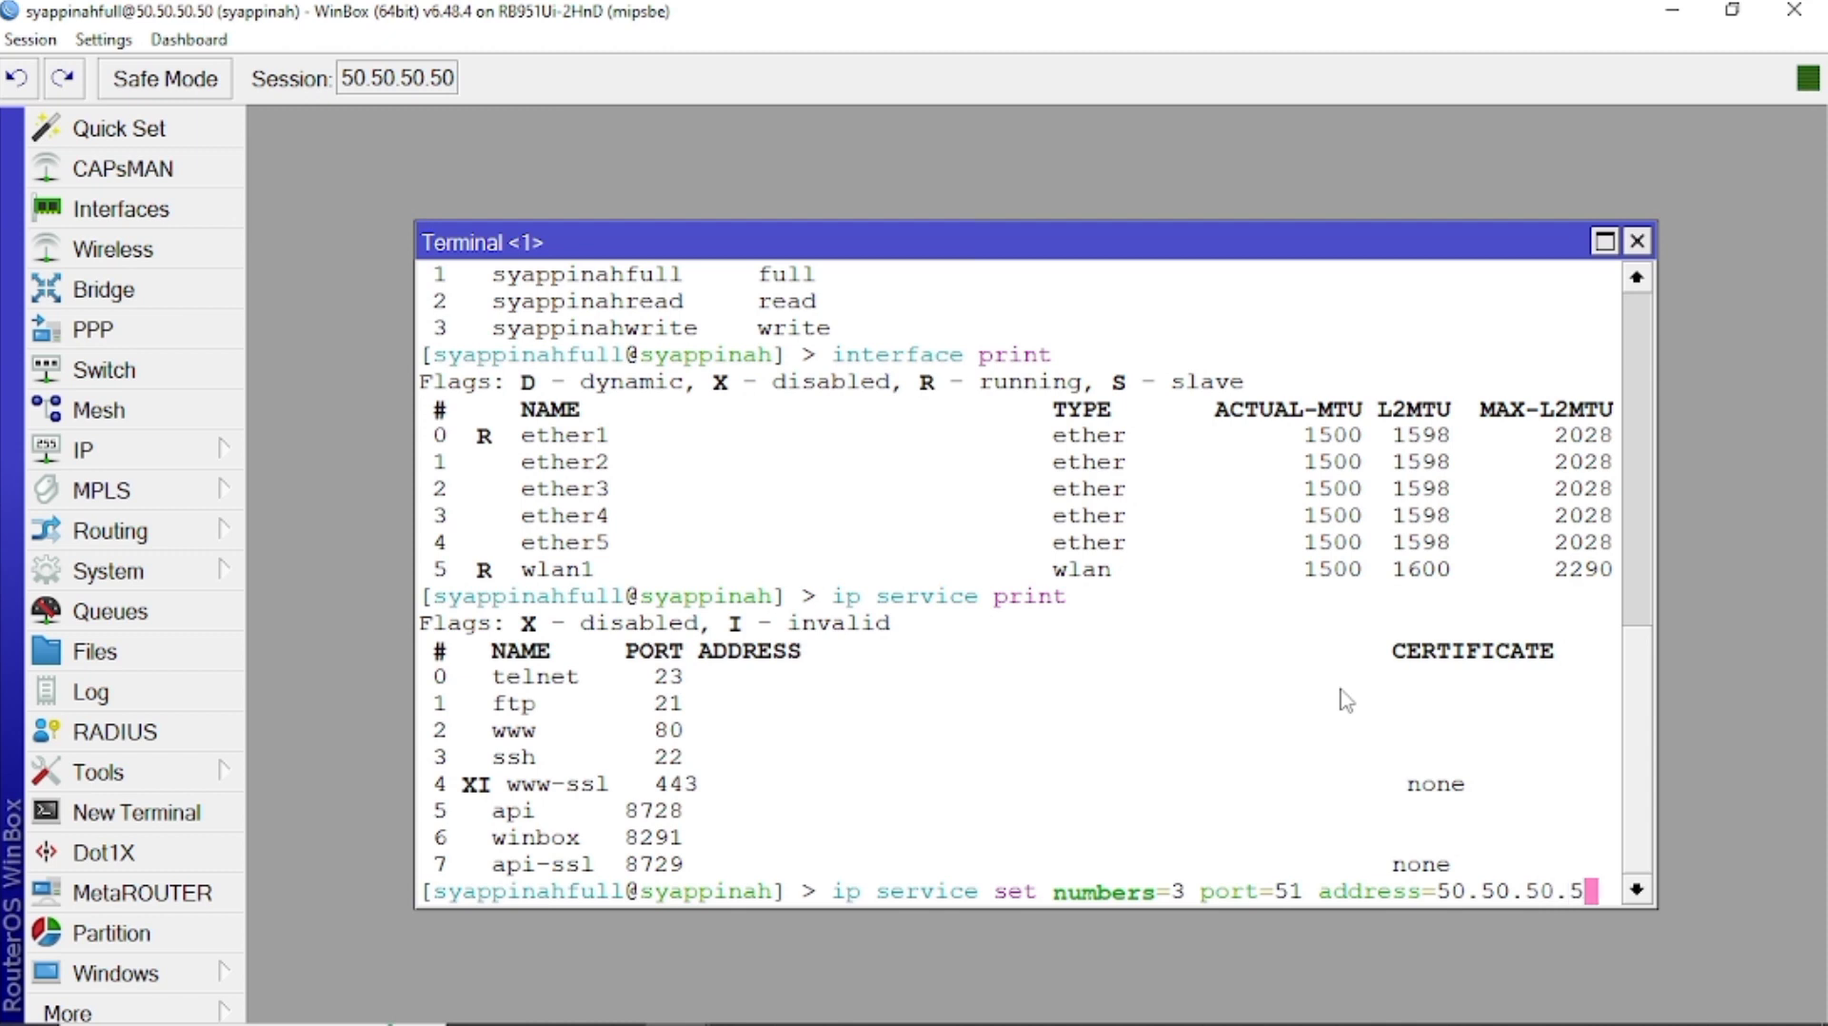
type("2")
key("Return")
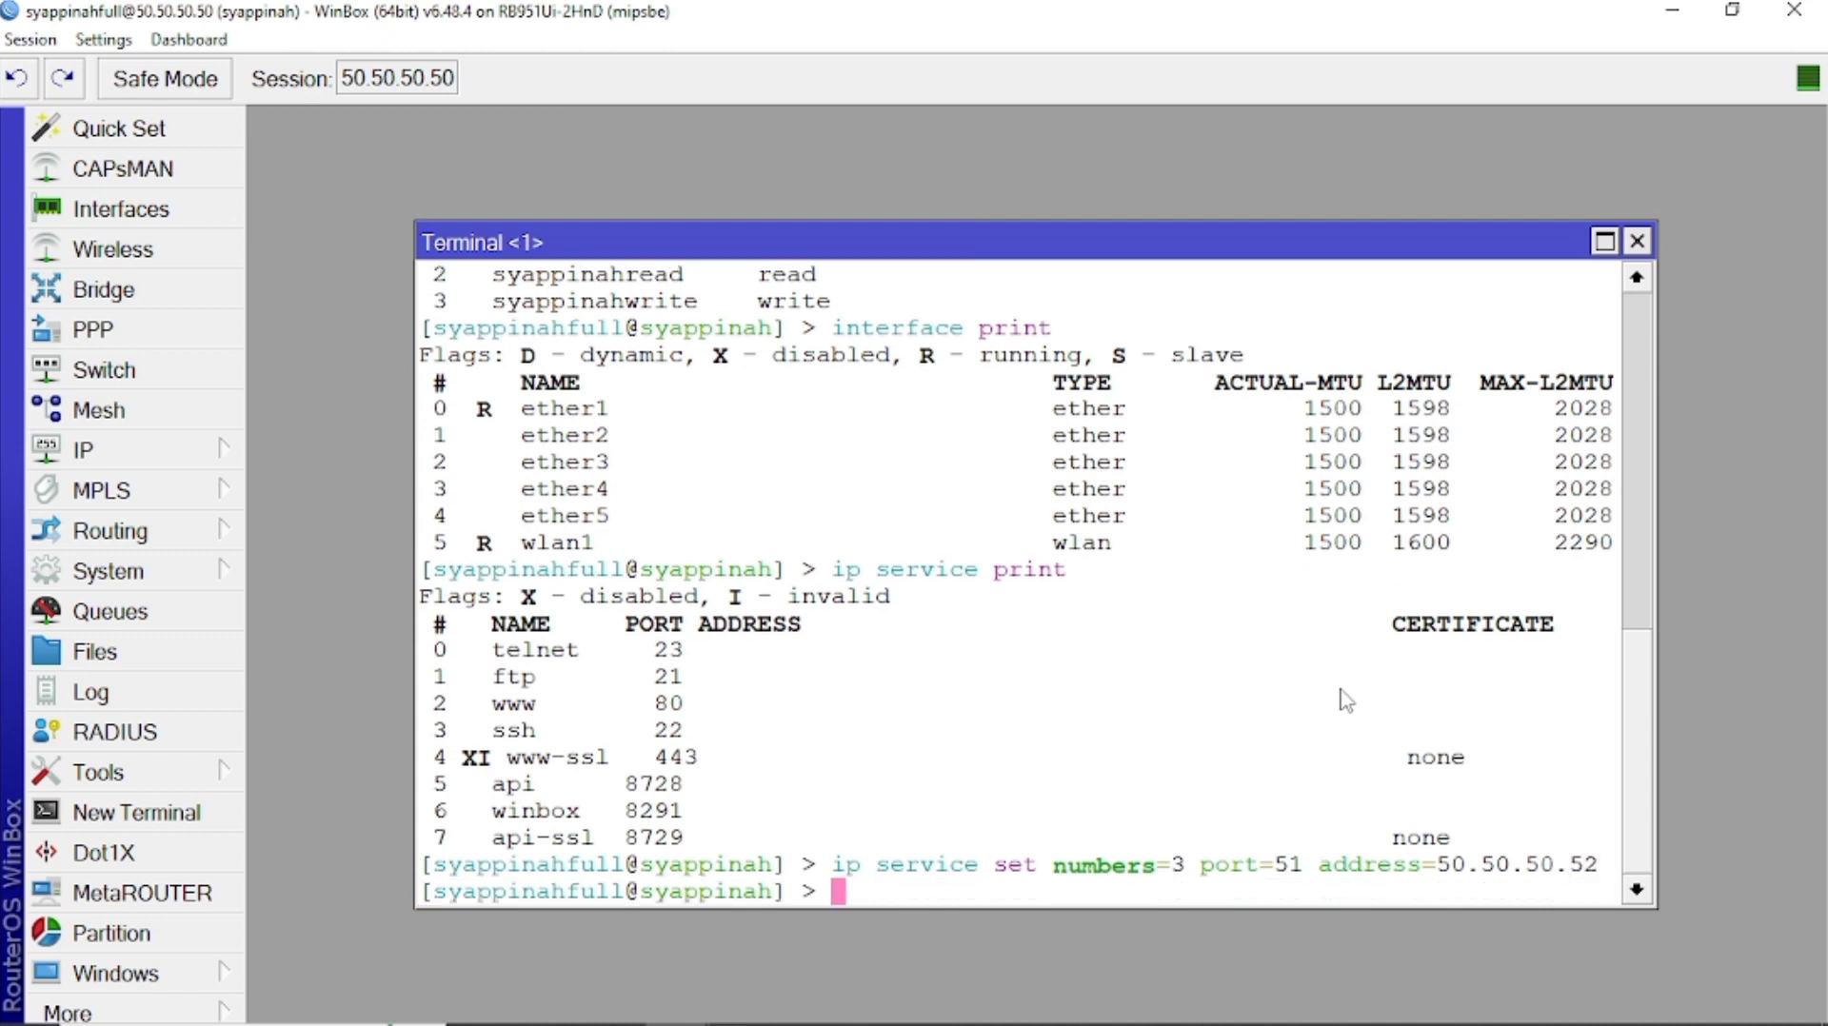
Rerun the IP service listing to verify, then open Network and Sharing Center.
key("Up")
key("Up")
key("Return")
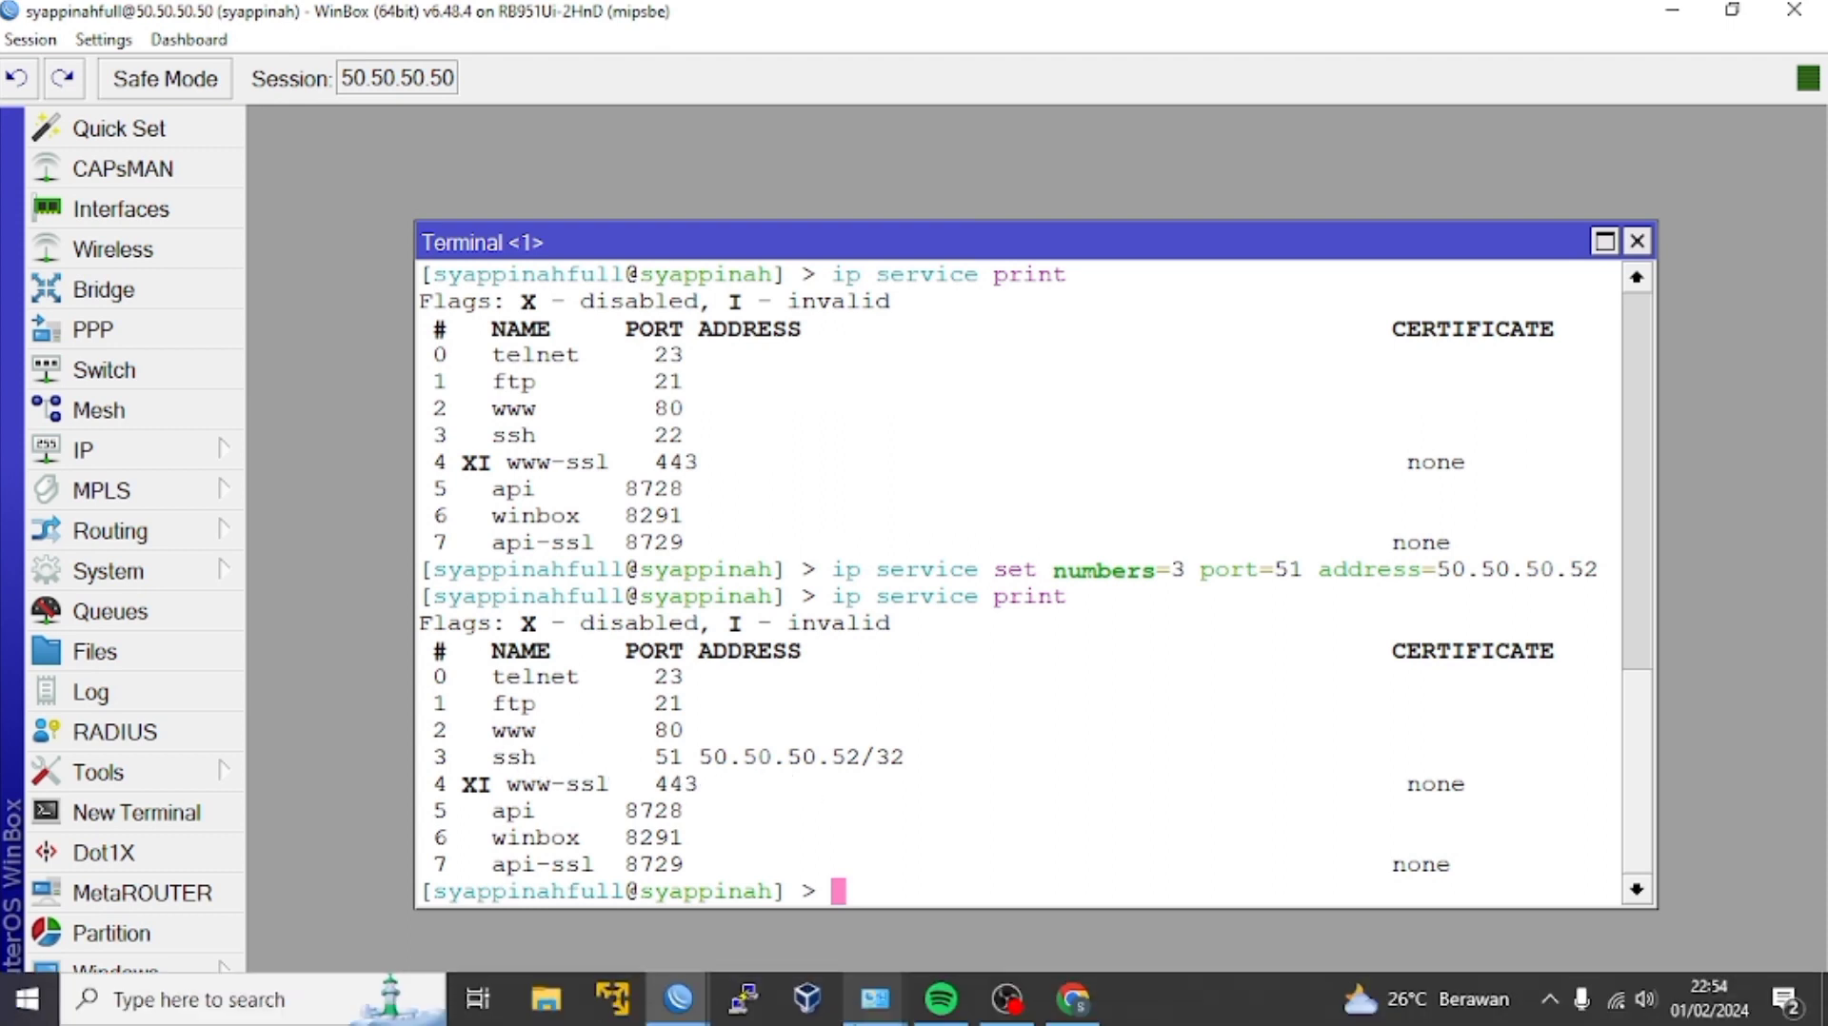
left_click(873, 1001)
left_click(466, 341)
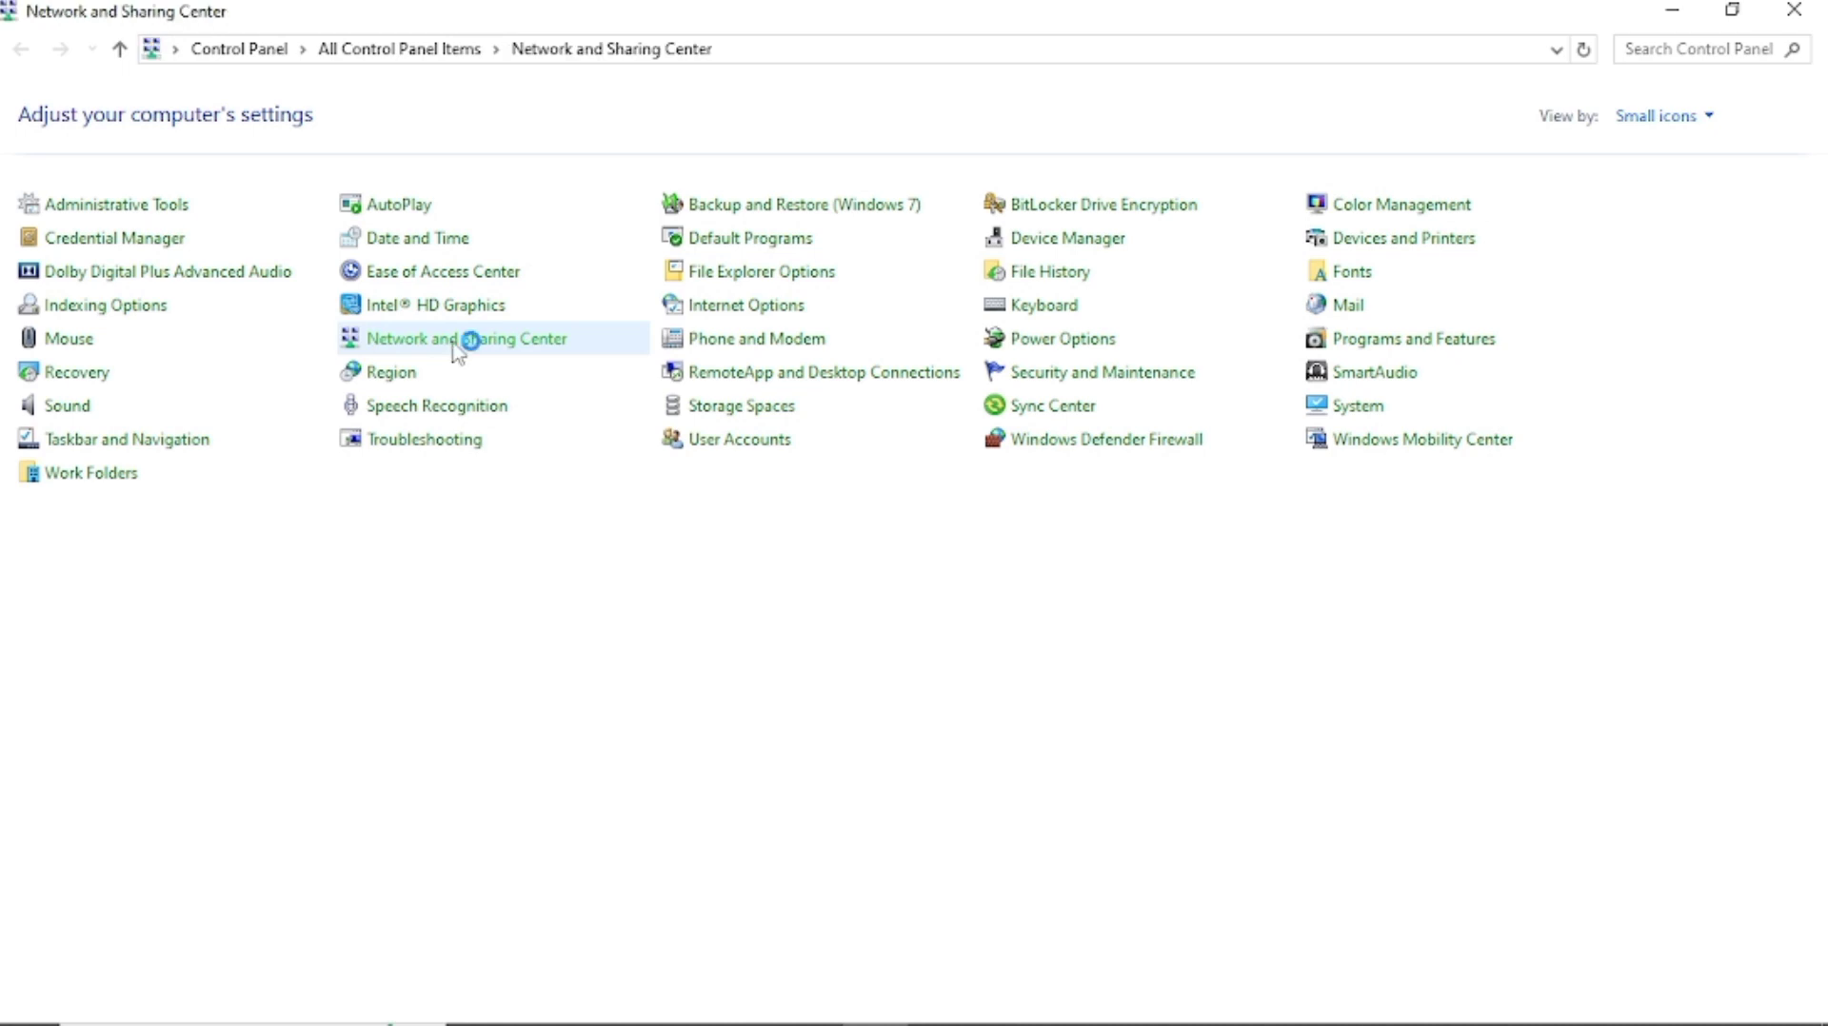
Set the Ethernet adapter's IPv4 to static 50.50.50.52, mask 255.0.0.0, gateway 50.50.50.50.
left_click(195, 158)
right_click(465, 179)
left_click(557, 425)
scroll(445, 430, "down", 2)
double_click(286, 360)
left_click(191, 386)
left_click(191, 411)
type("50.5")
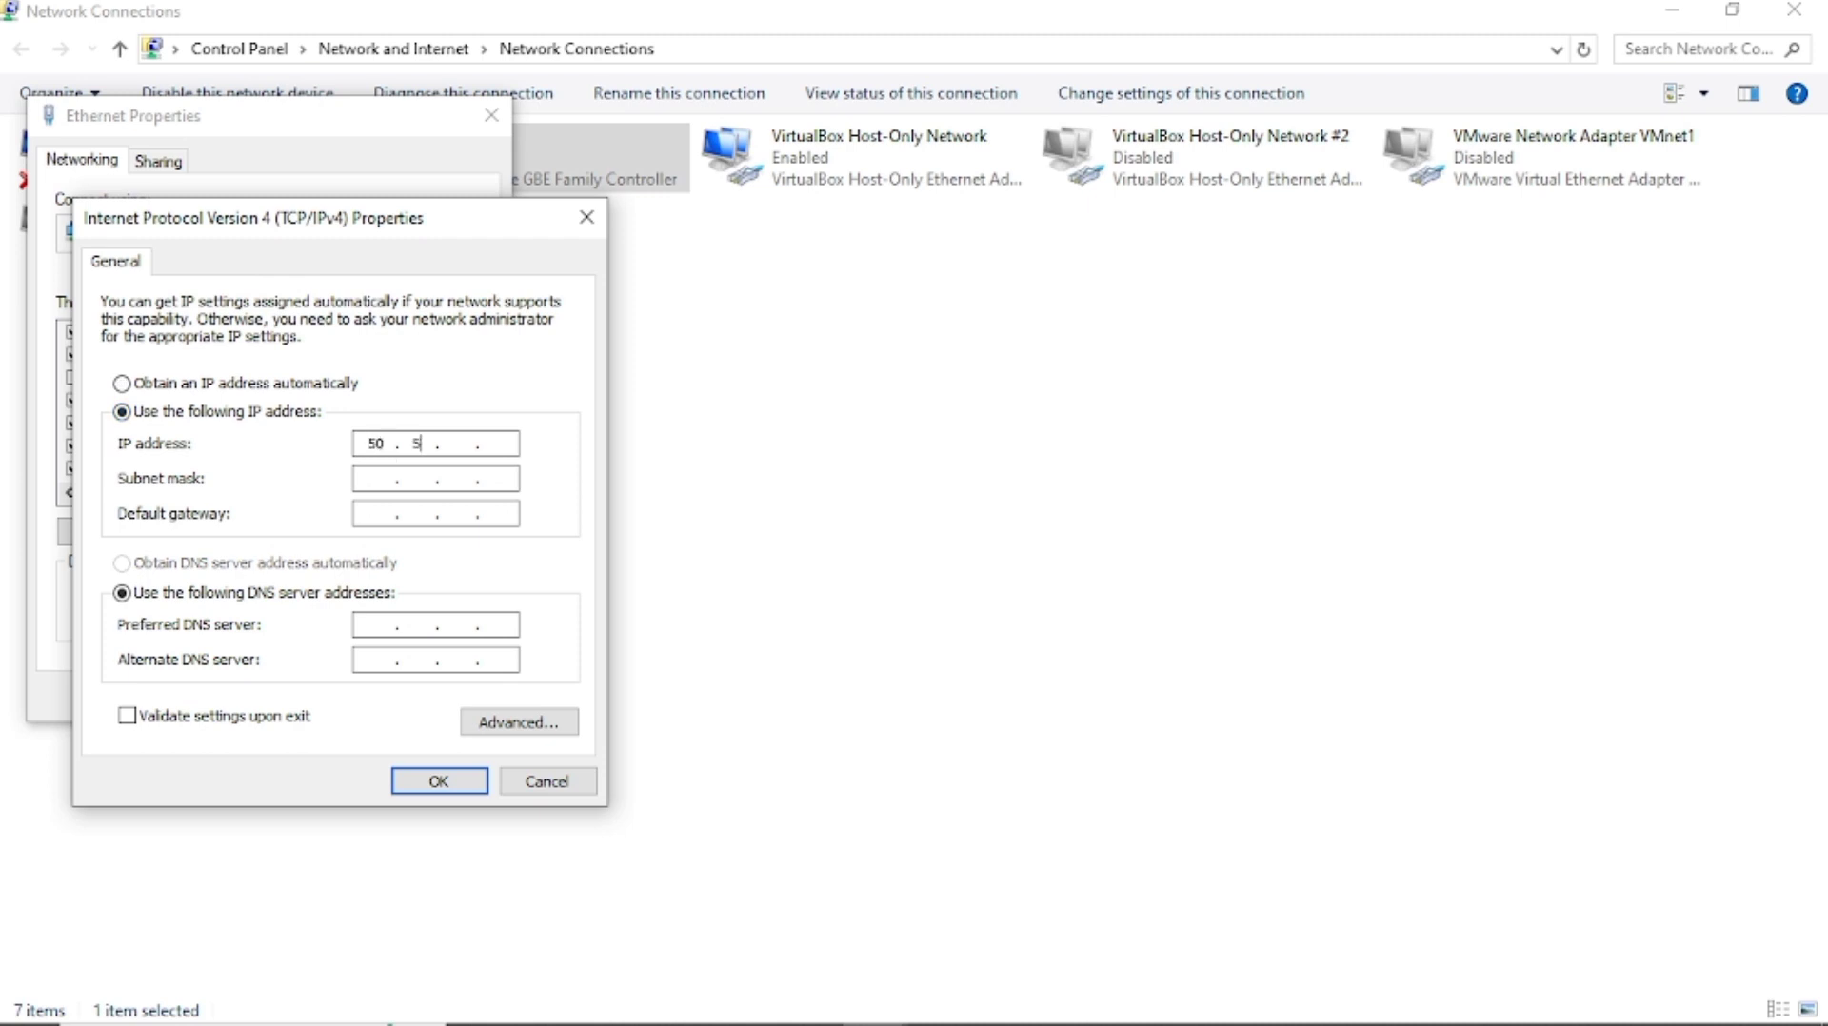
type("0.50.52")
key("Tab")
key("Tab")
type("50.50.50.50")
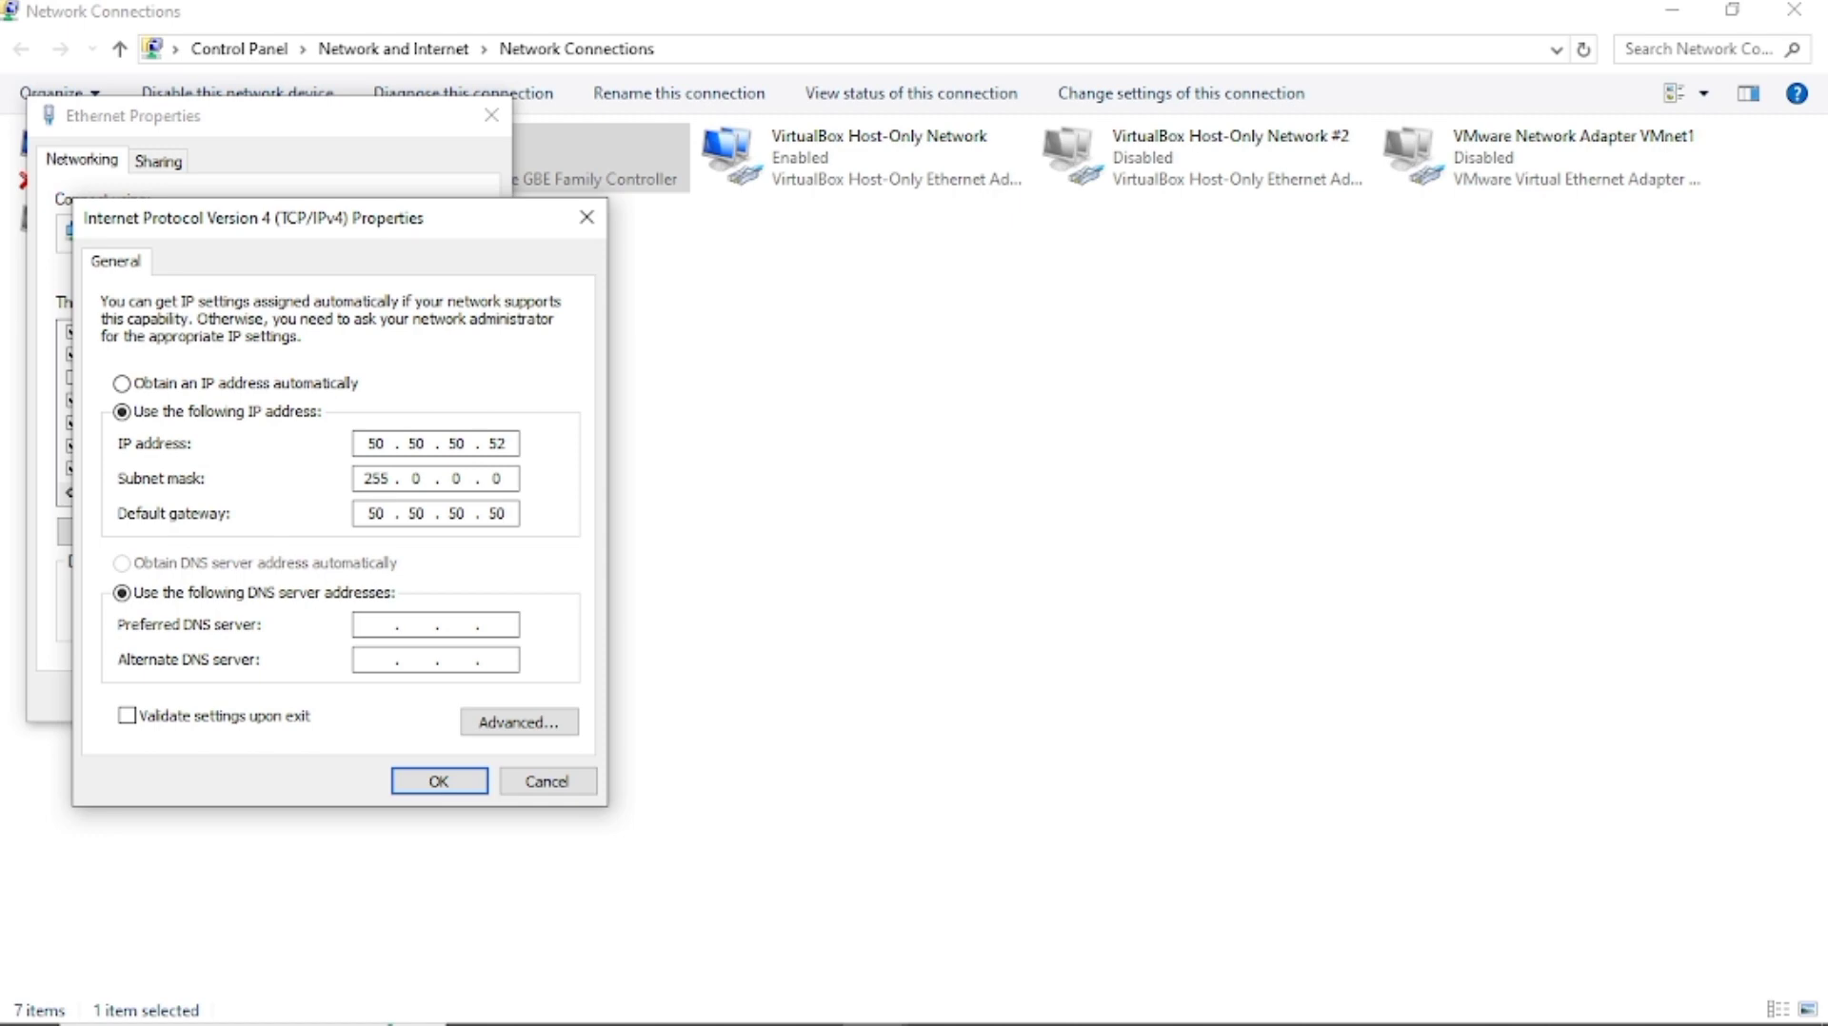
left_click(448, 782)
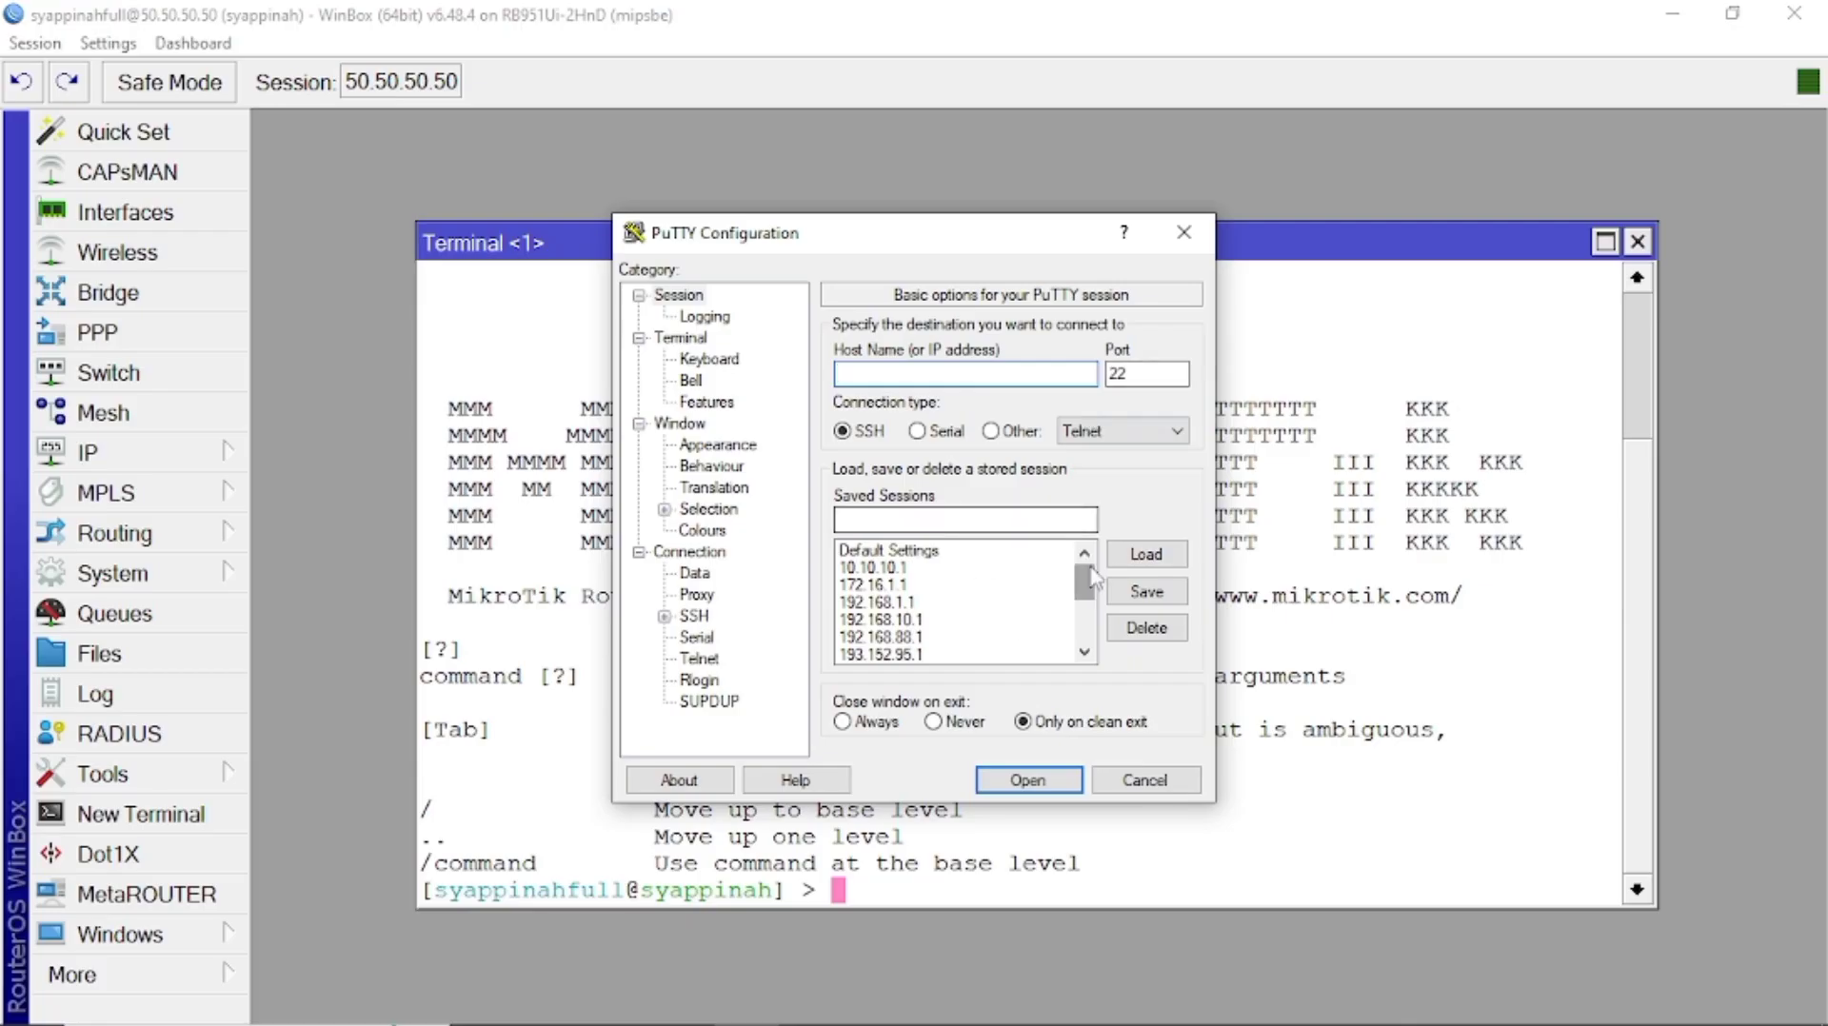
Load the saved 50.50.50.50 PuTTY session, change the port to 51 and open it.
left_click_drag(1083, 583, 1083, 623)
left_click(935, 655)
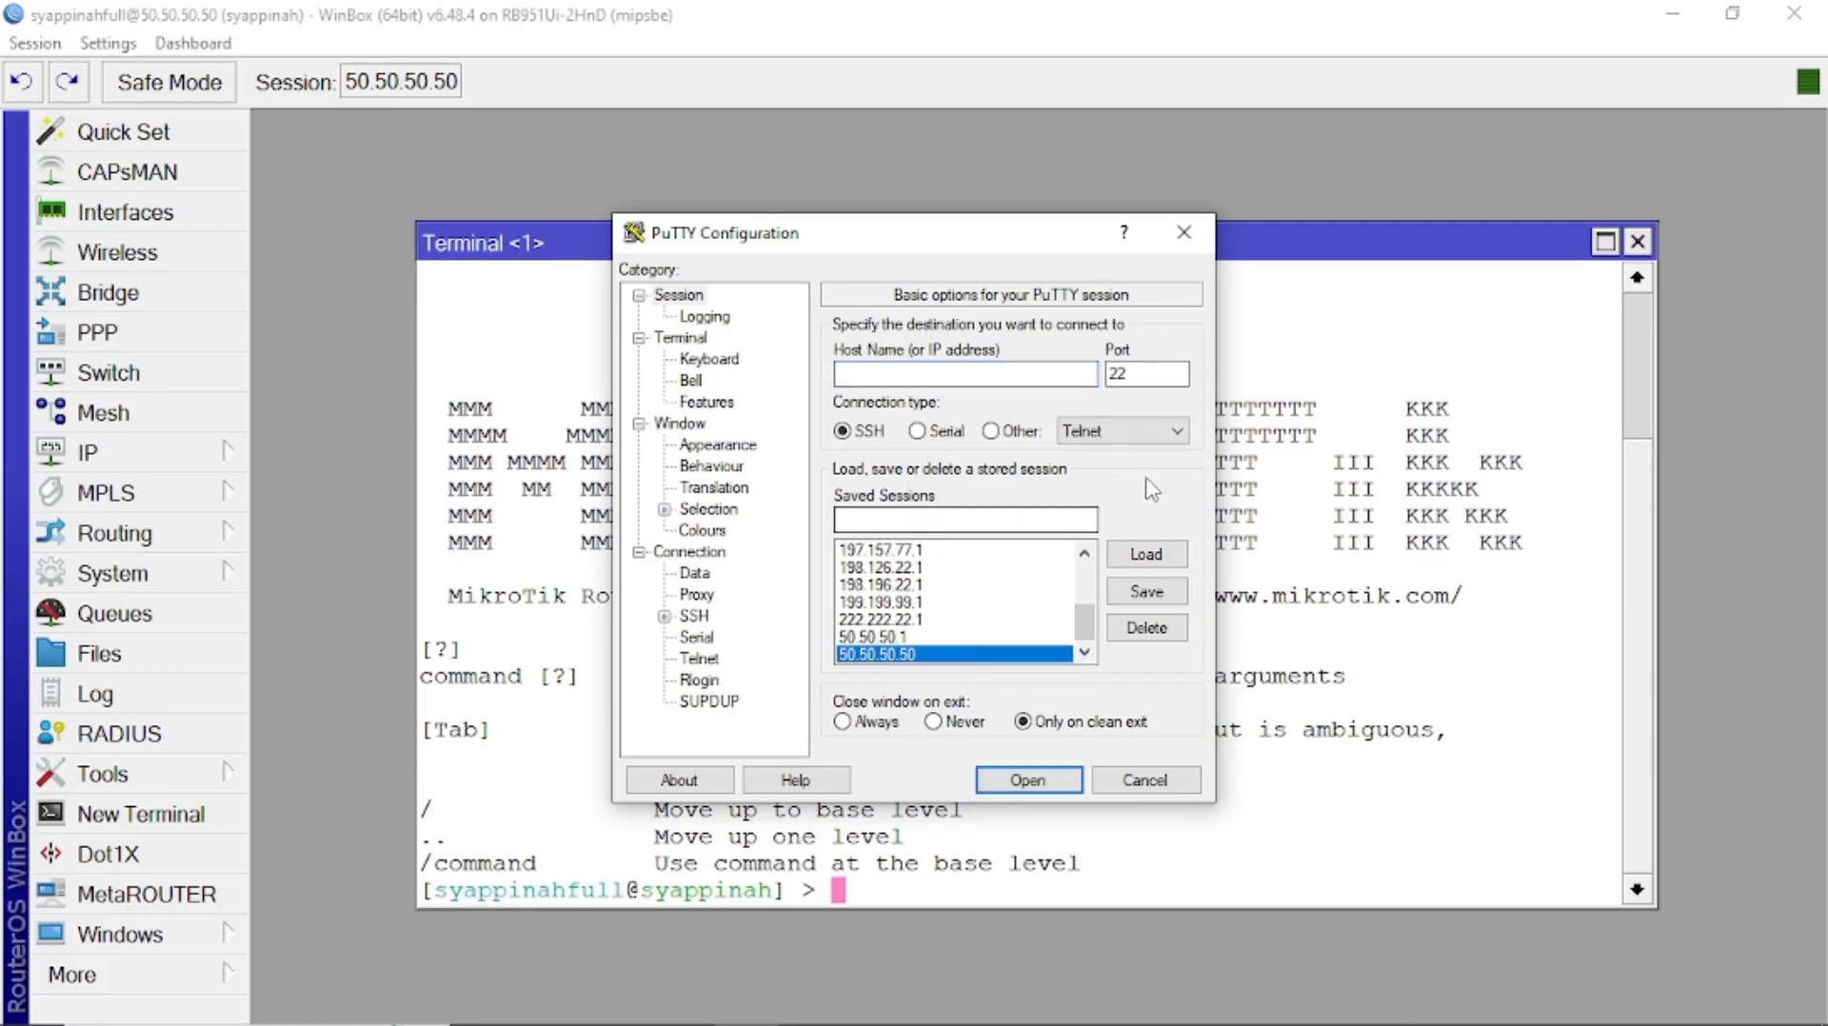
left_click(1156, 560)
left_click(1165, 370)
key("BackSpace")
key("BackSpace")
type("51")
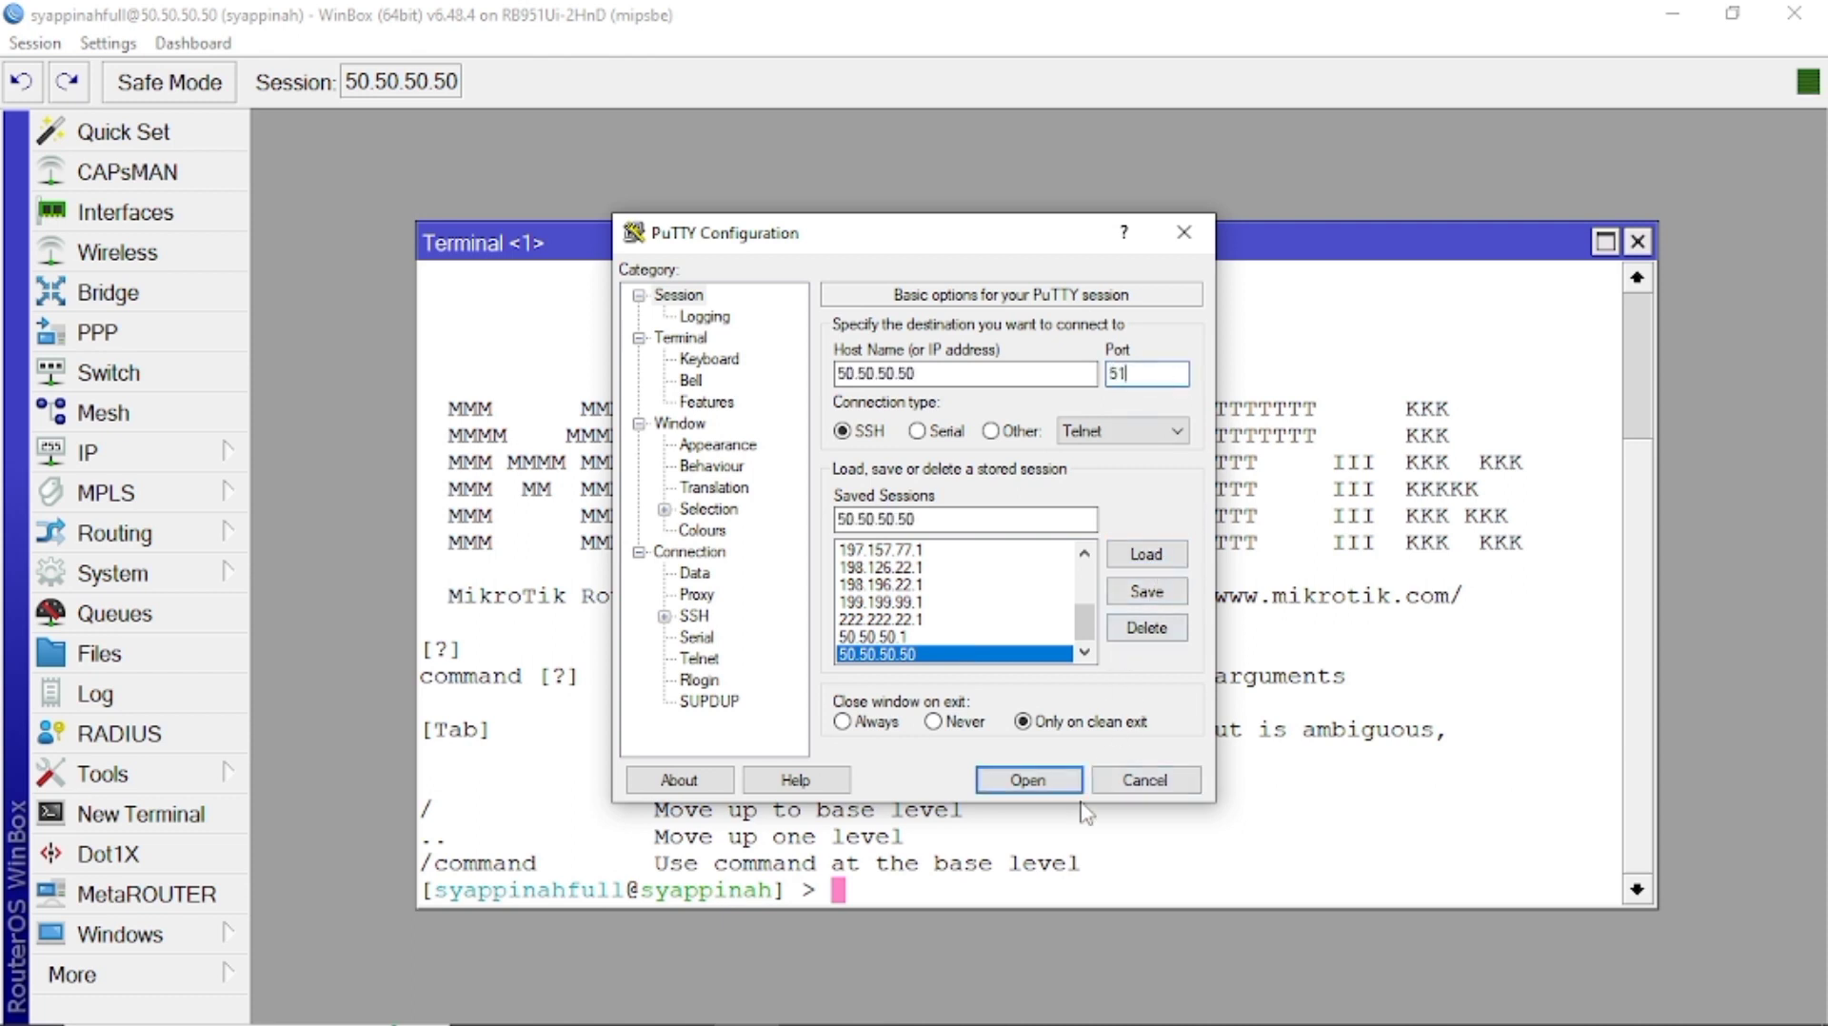
left_click(1029, 781)
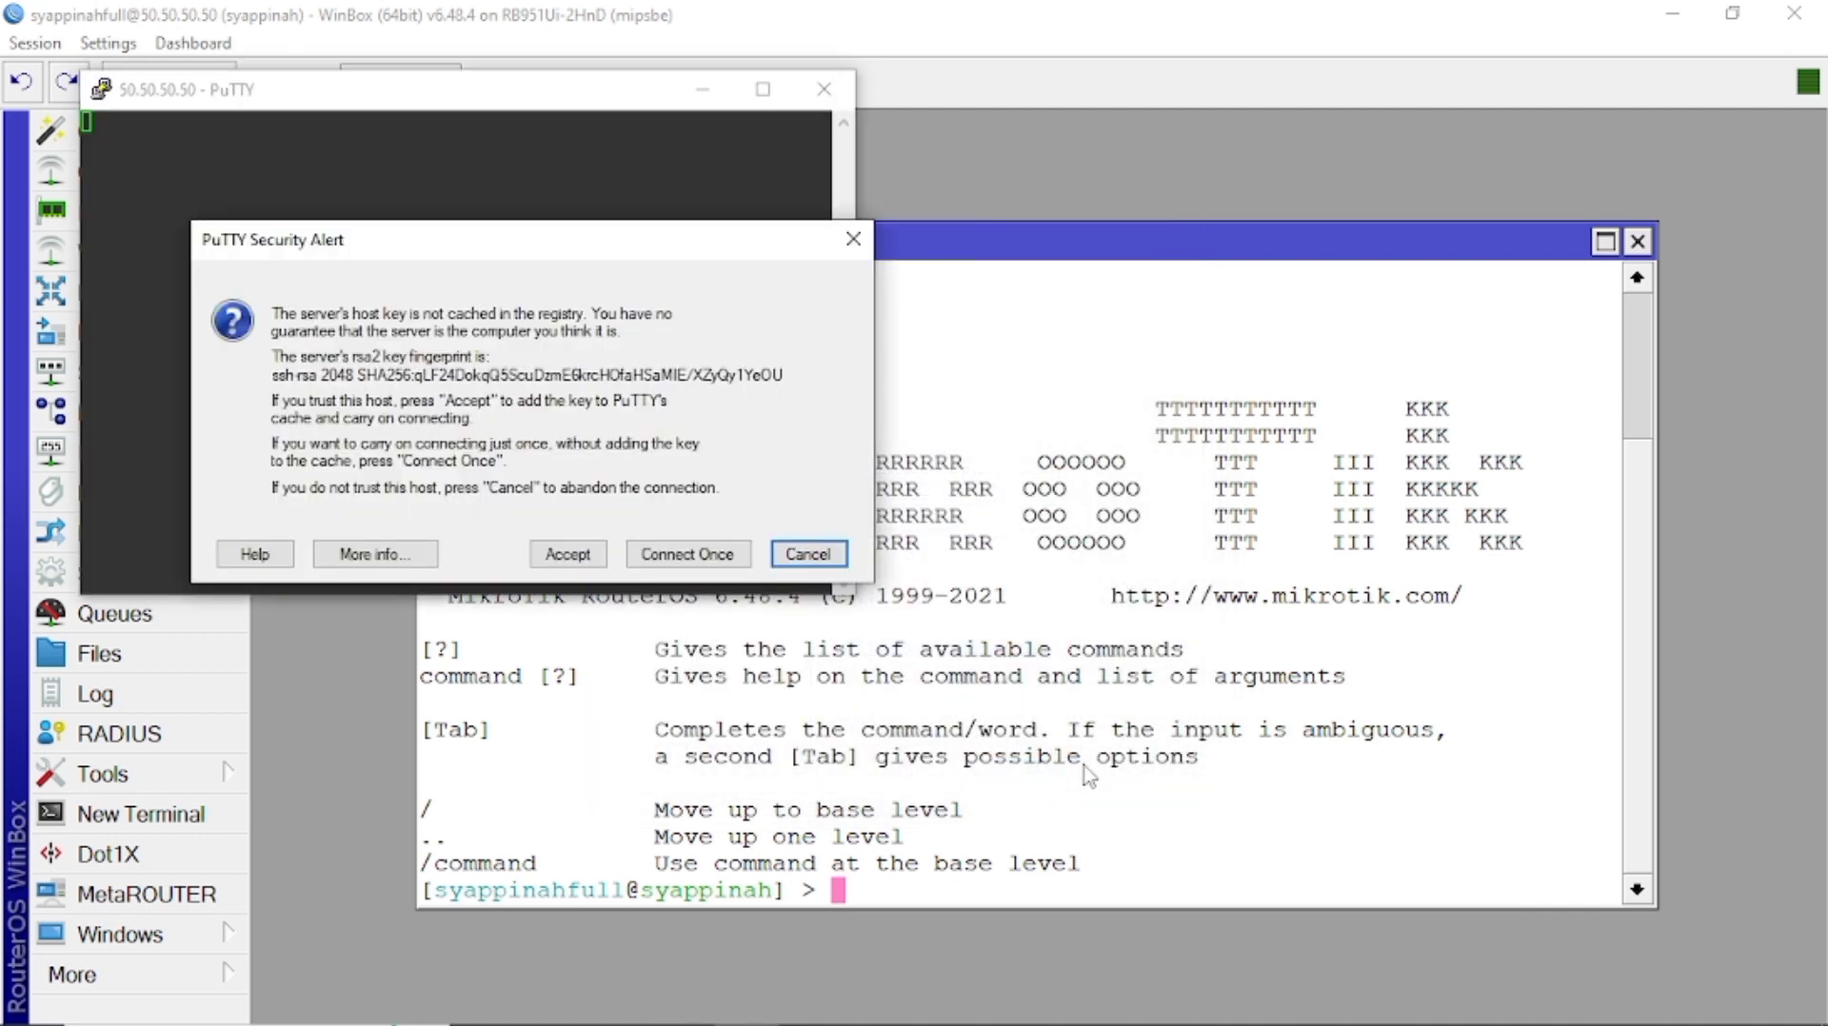
Accept the router's host key and log in as the full-group user.
left_click(579, 560)
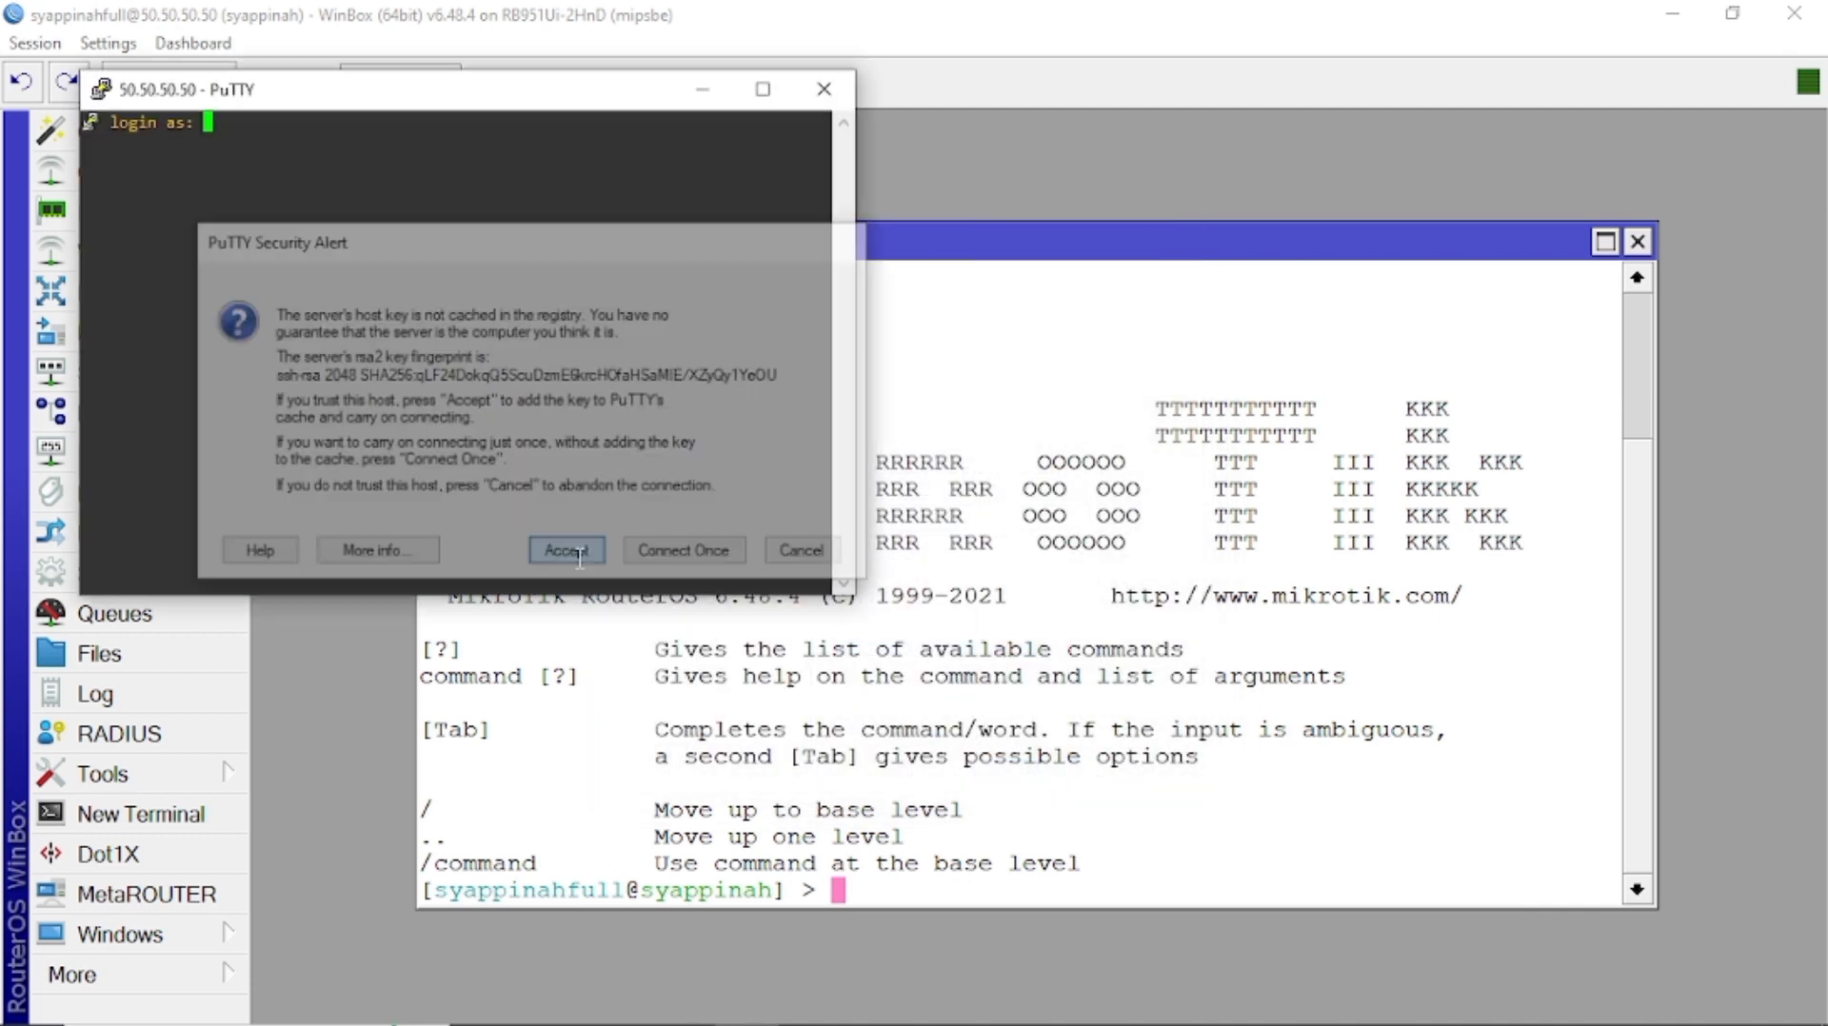
type("sya")
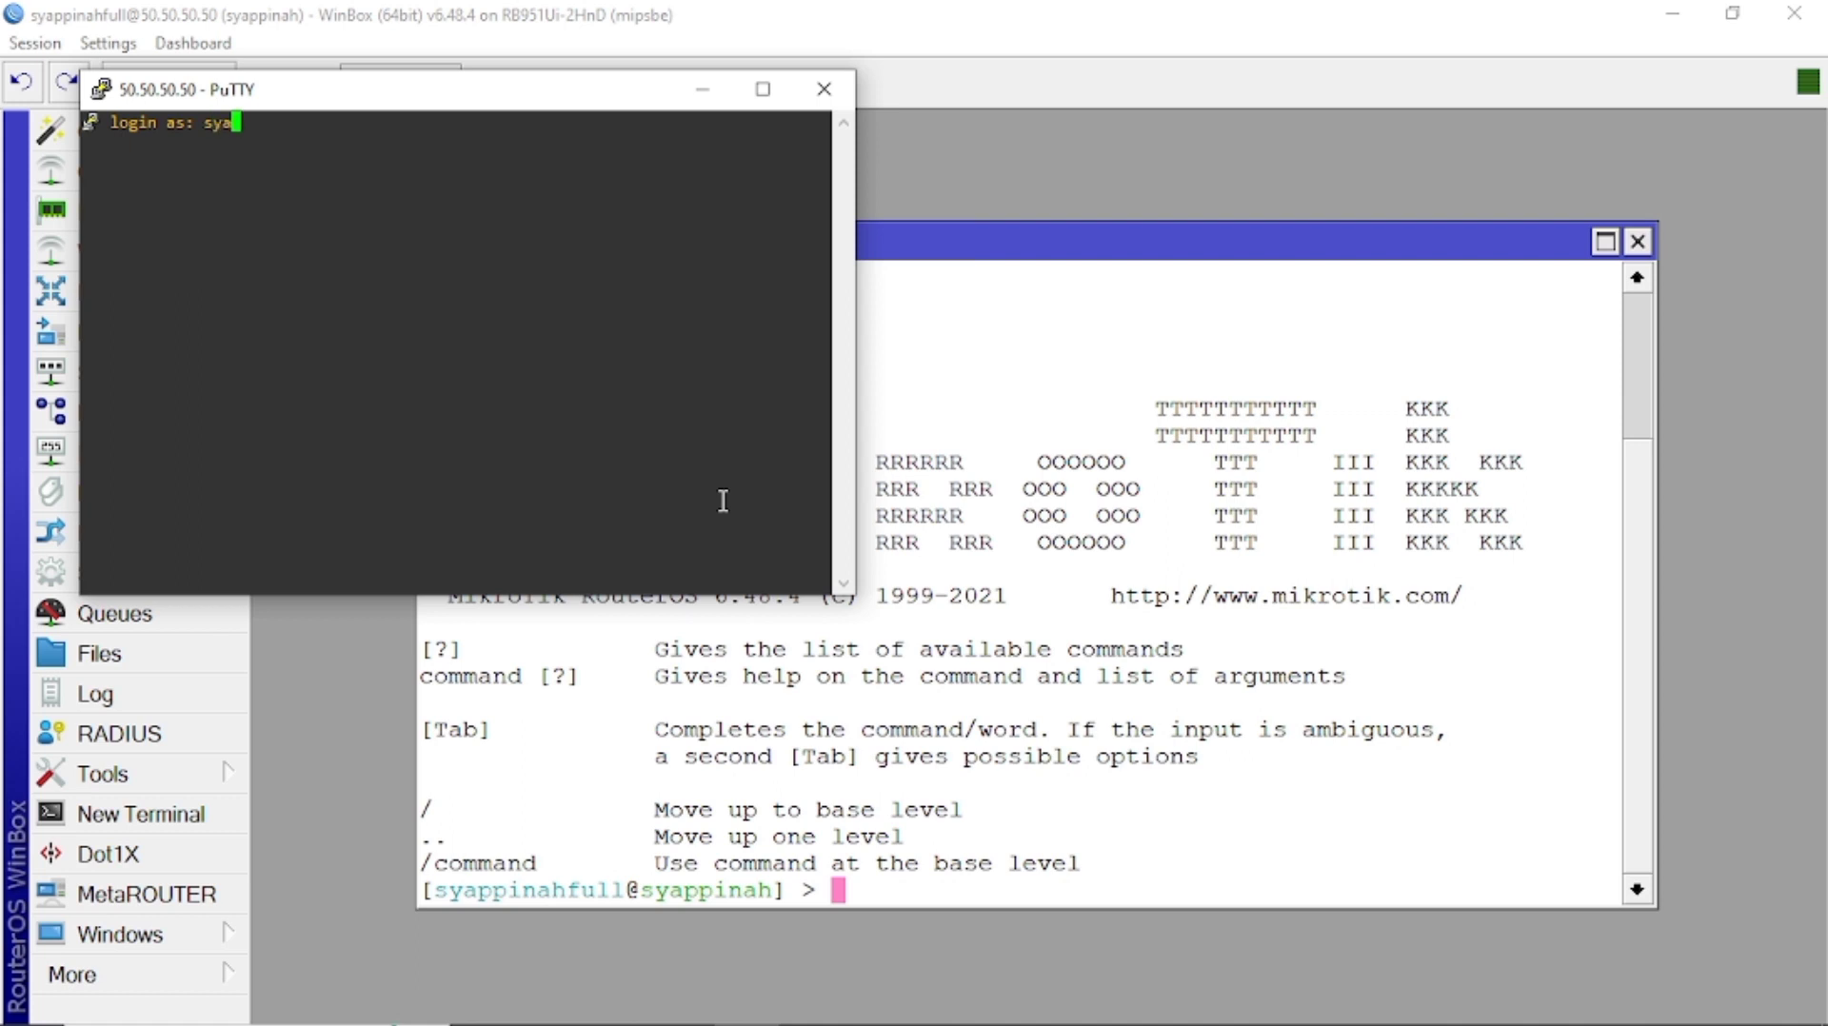
type("ppinahfull")
key("Return")
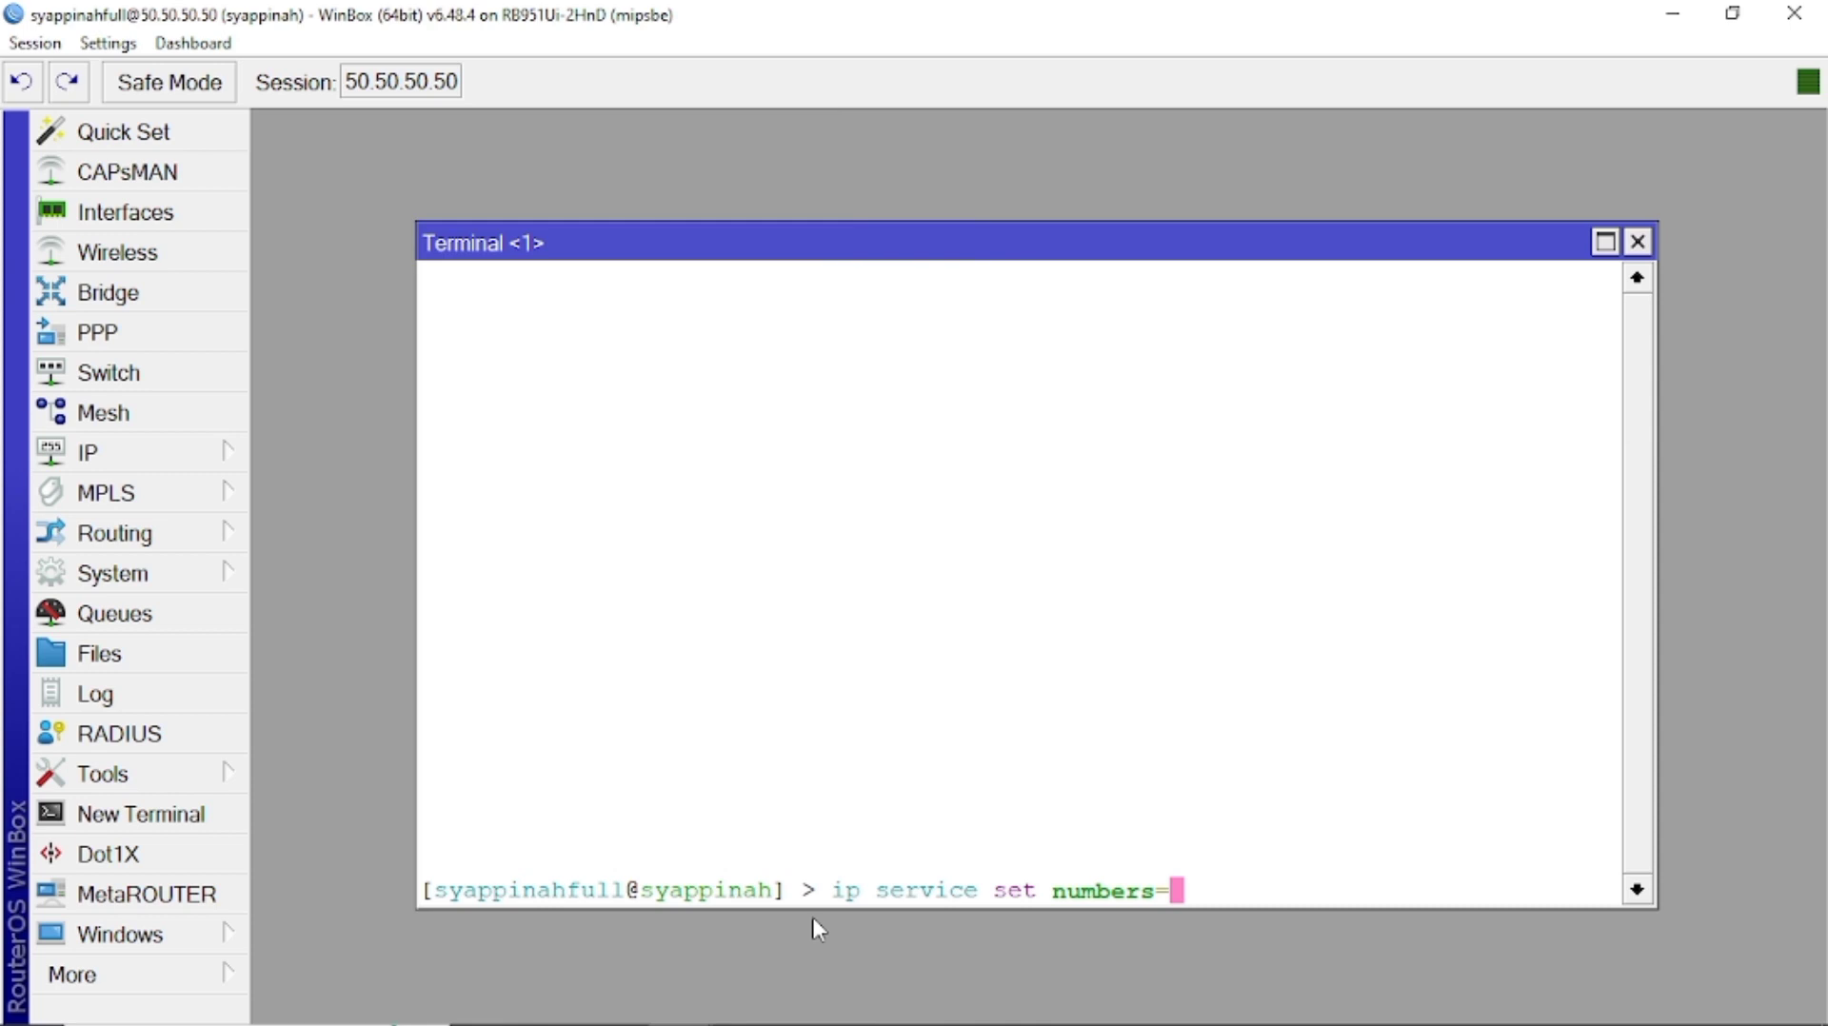
Type the command setting service 0 to port 54 with address 50.50.50.54.
key("BackSpace")
key("BackSpace")
key("BackSpace")
key("BackSpace")
key("BackSpace")
key("BackSpace")
key("BackSpace")
key("BackSpace")
key("BackSpace")
key("BackSpace")
key("BackSpace")
key("BackSpace")
key("BackSpace")
key("BackSpace")
key("BackSpace")
key("BackSpace")
key("BackSpace")
key("BackSpace")
key("BackSpace")
key("BackSpace")
type("ip service")
key("BackSpace")
key("BackSpace")
key("BackSpace")
key("BackSpace")
key("BackSpace")
key("BackSpace")
key("BackSpace")
key("BackSpace")
key("BackSpace")
key("BackSpace")
key("BackSpace")
type("ip service set")
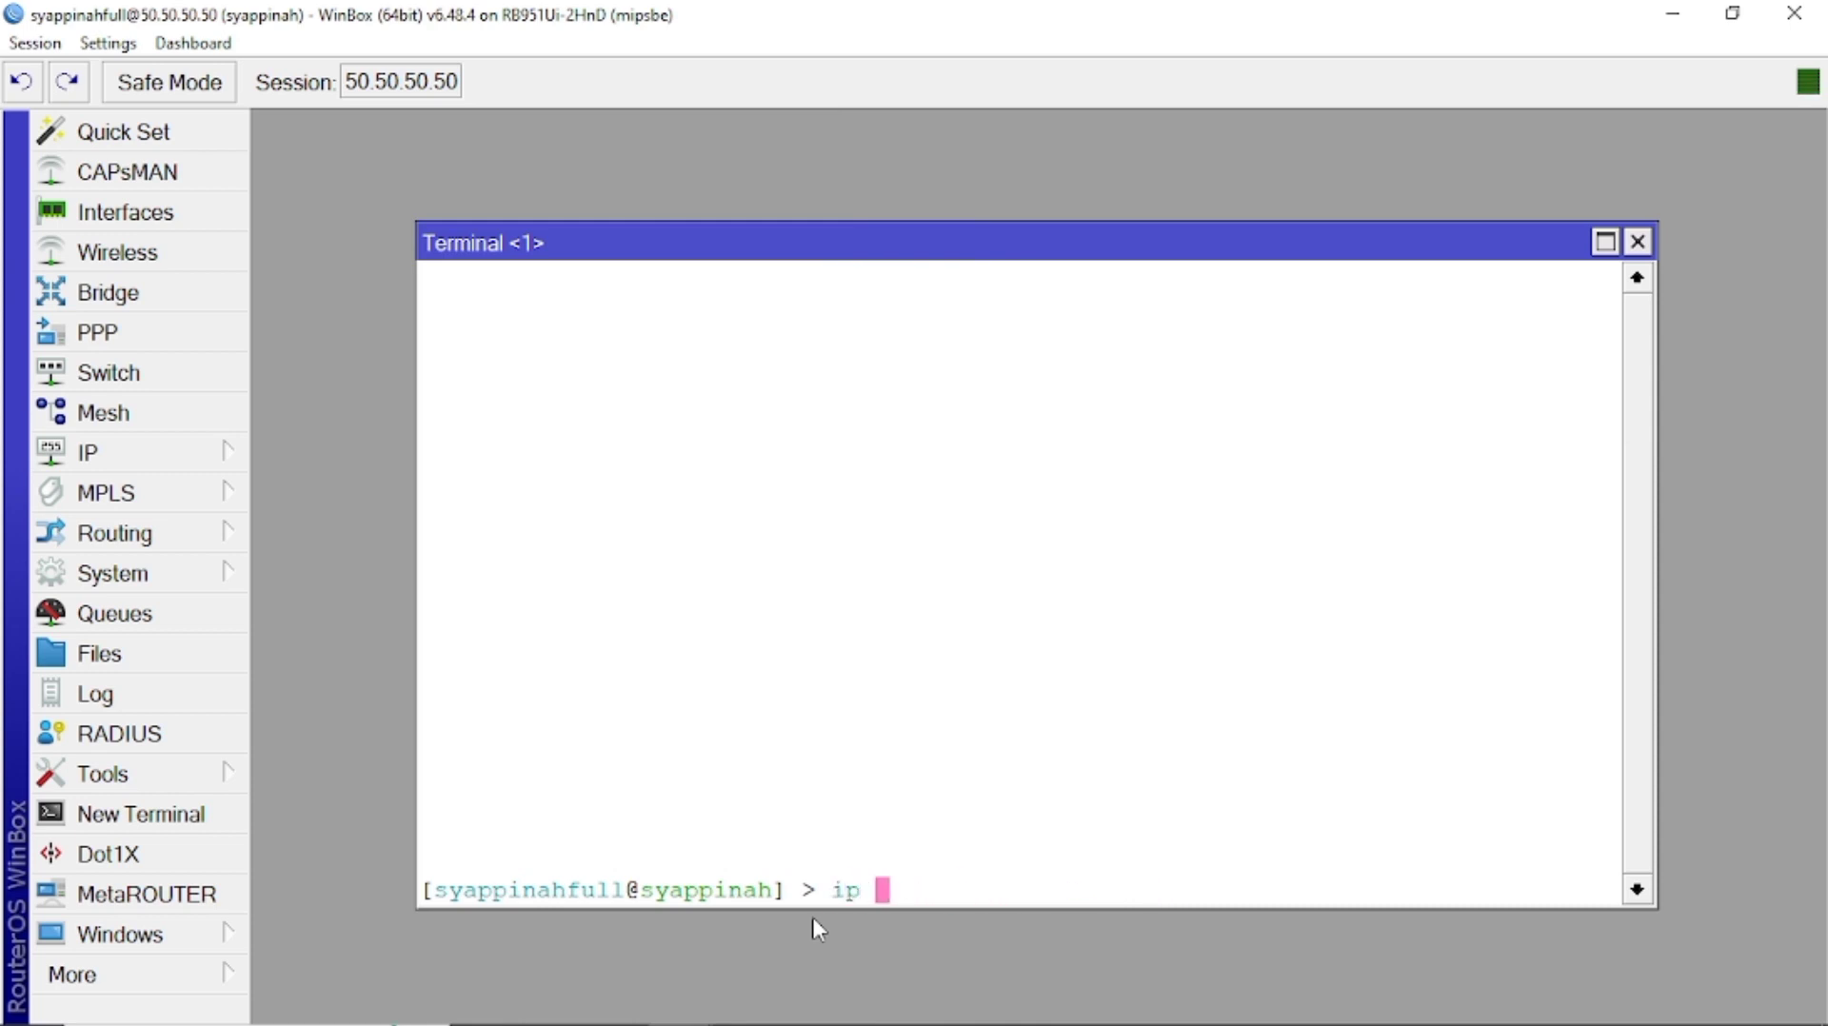
type(" numbers=0 port=54 address=50.50.50.")
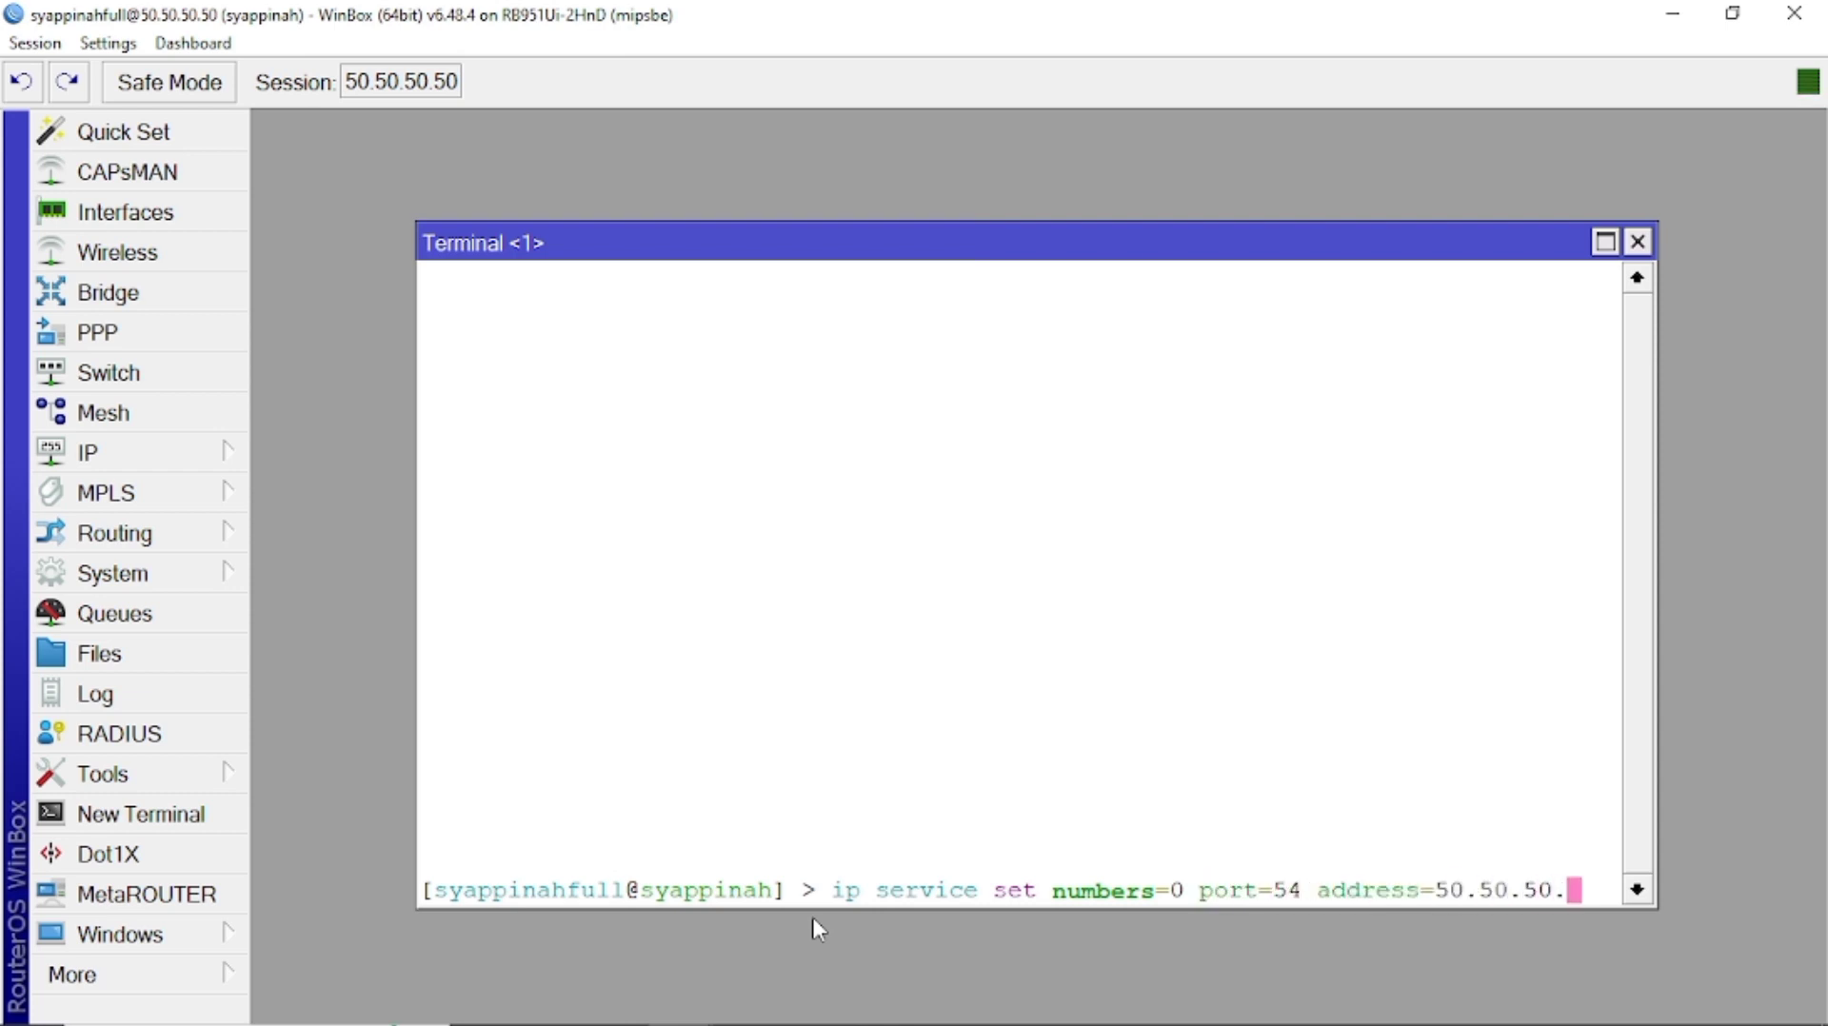
type("54")
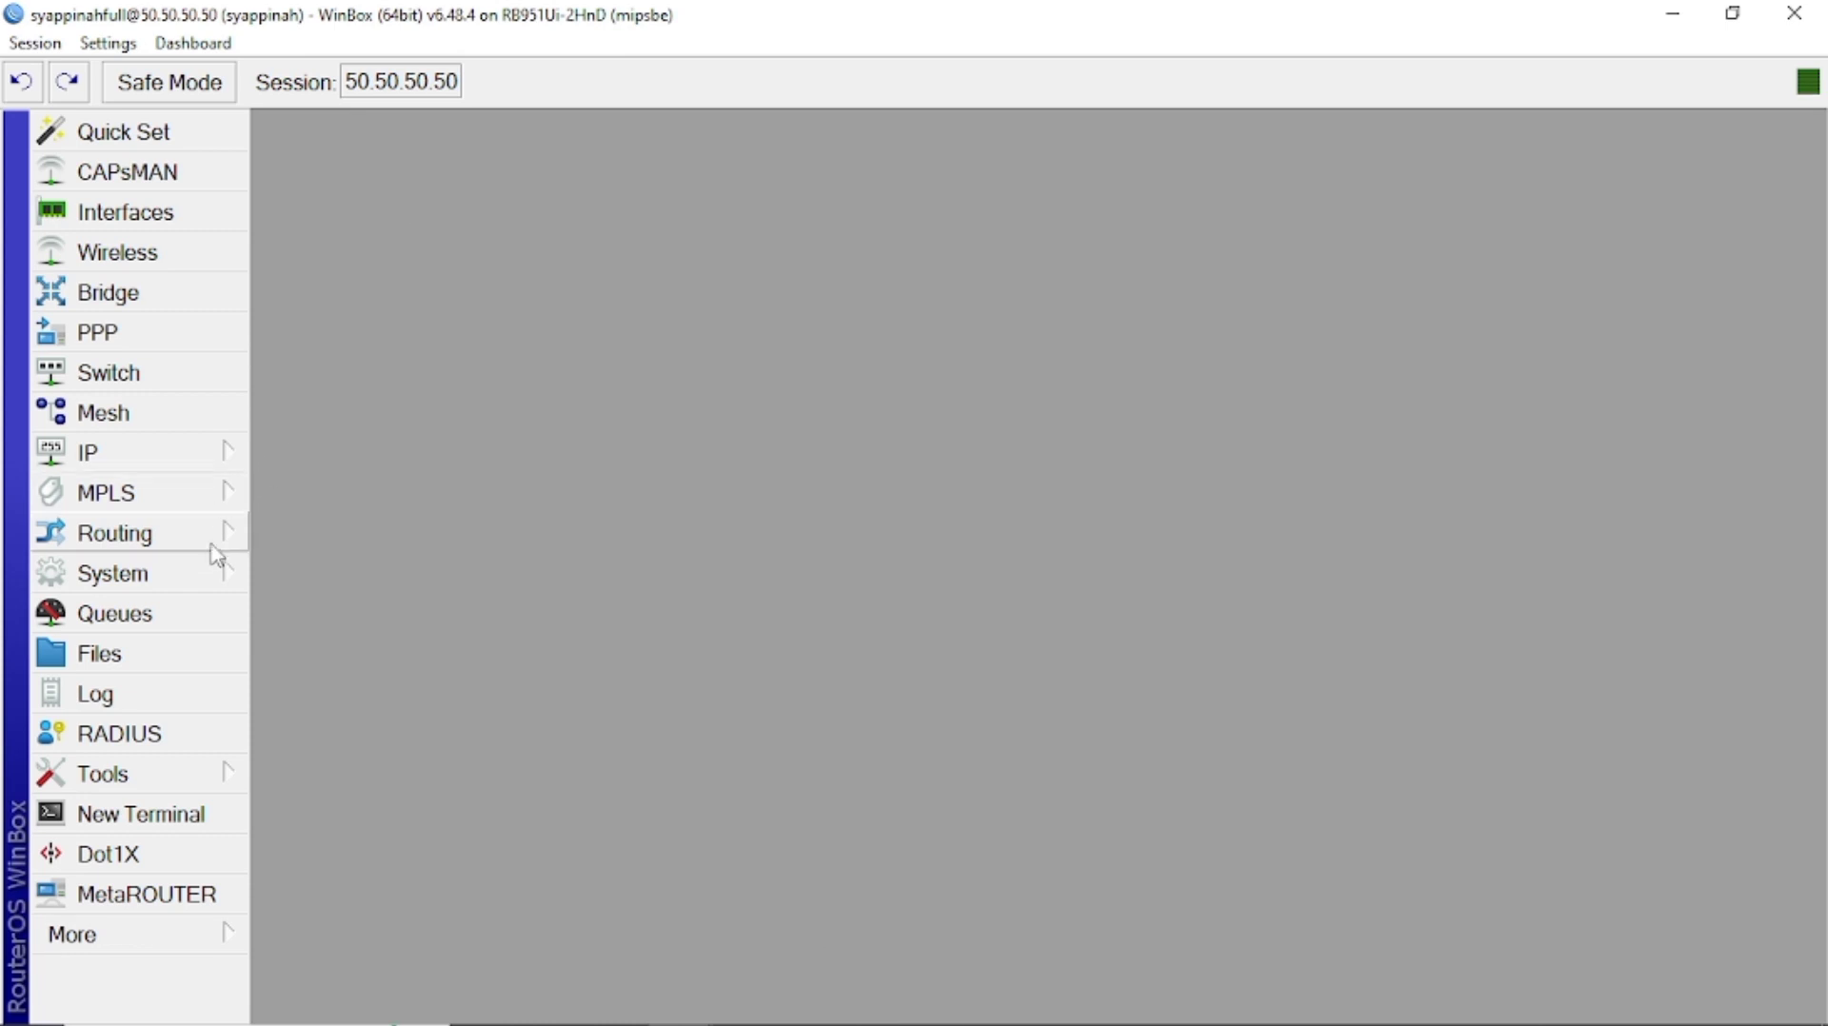
Create a router backup named 2febsypnh from WinBox's File List.
left_click(163, 659)
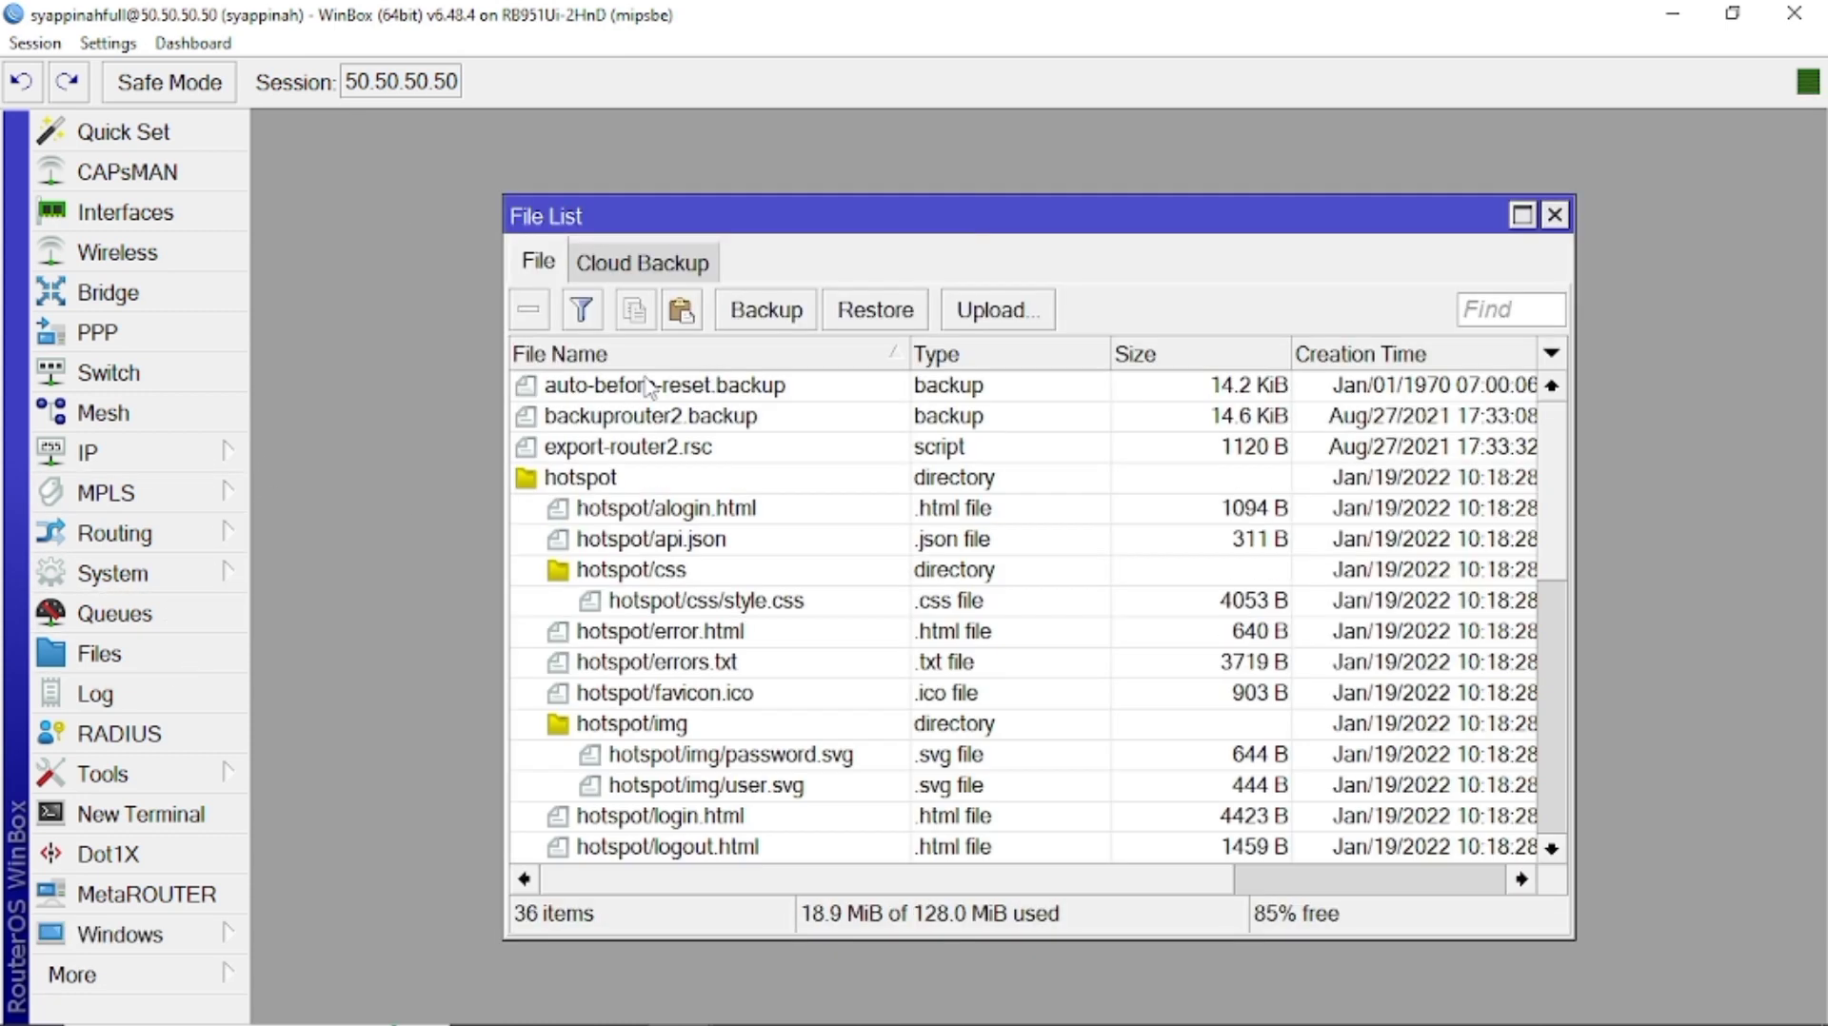
left_click(767, 311)
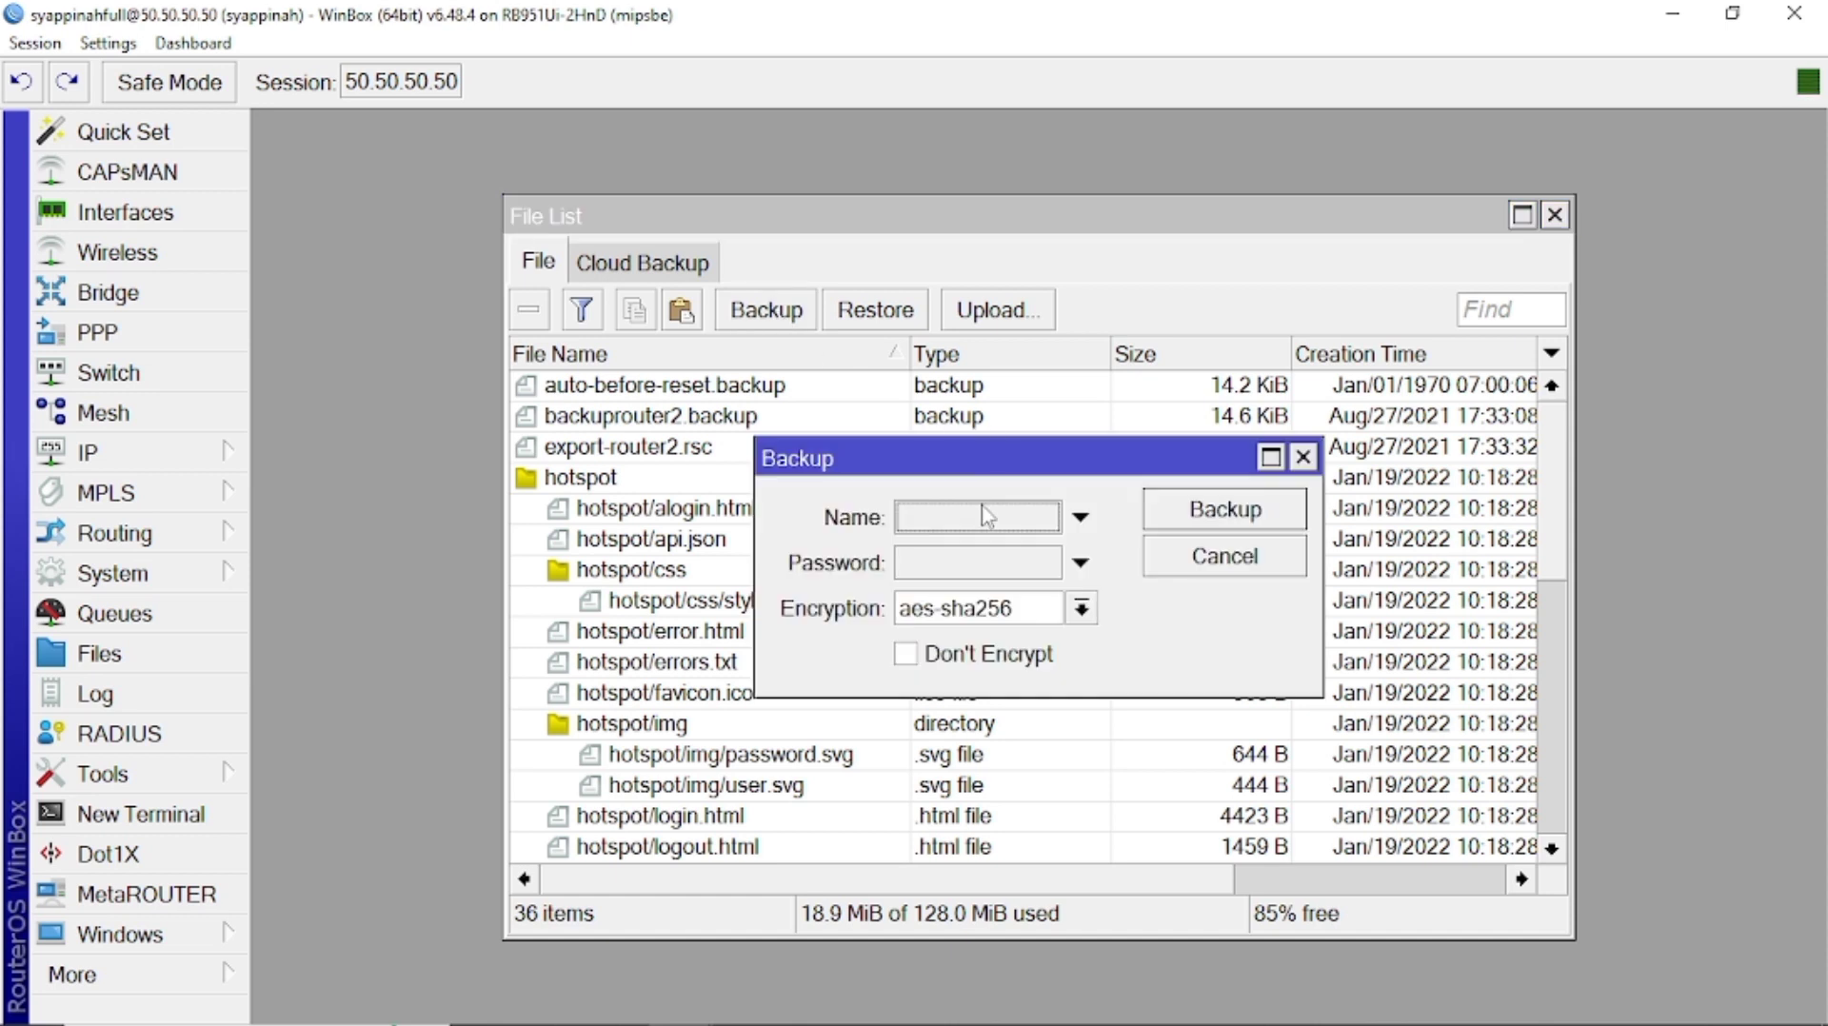
left_click(975, 530)
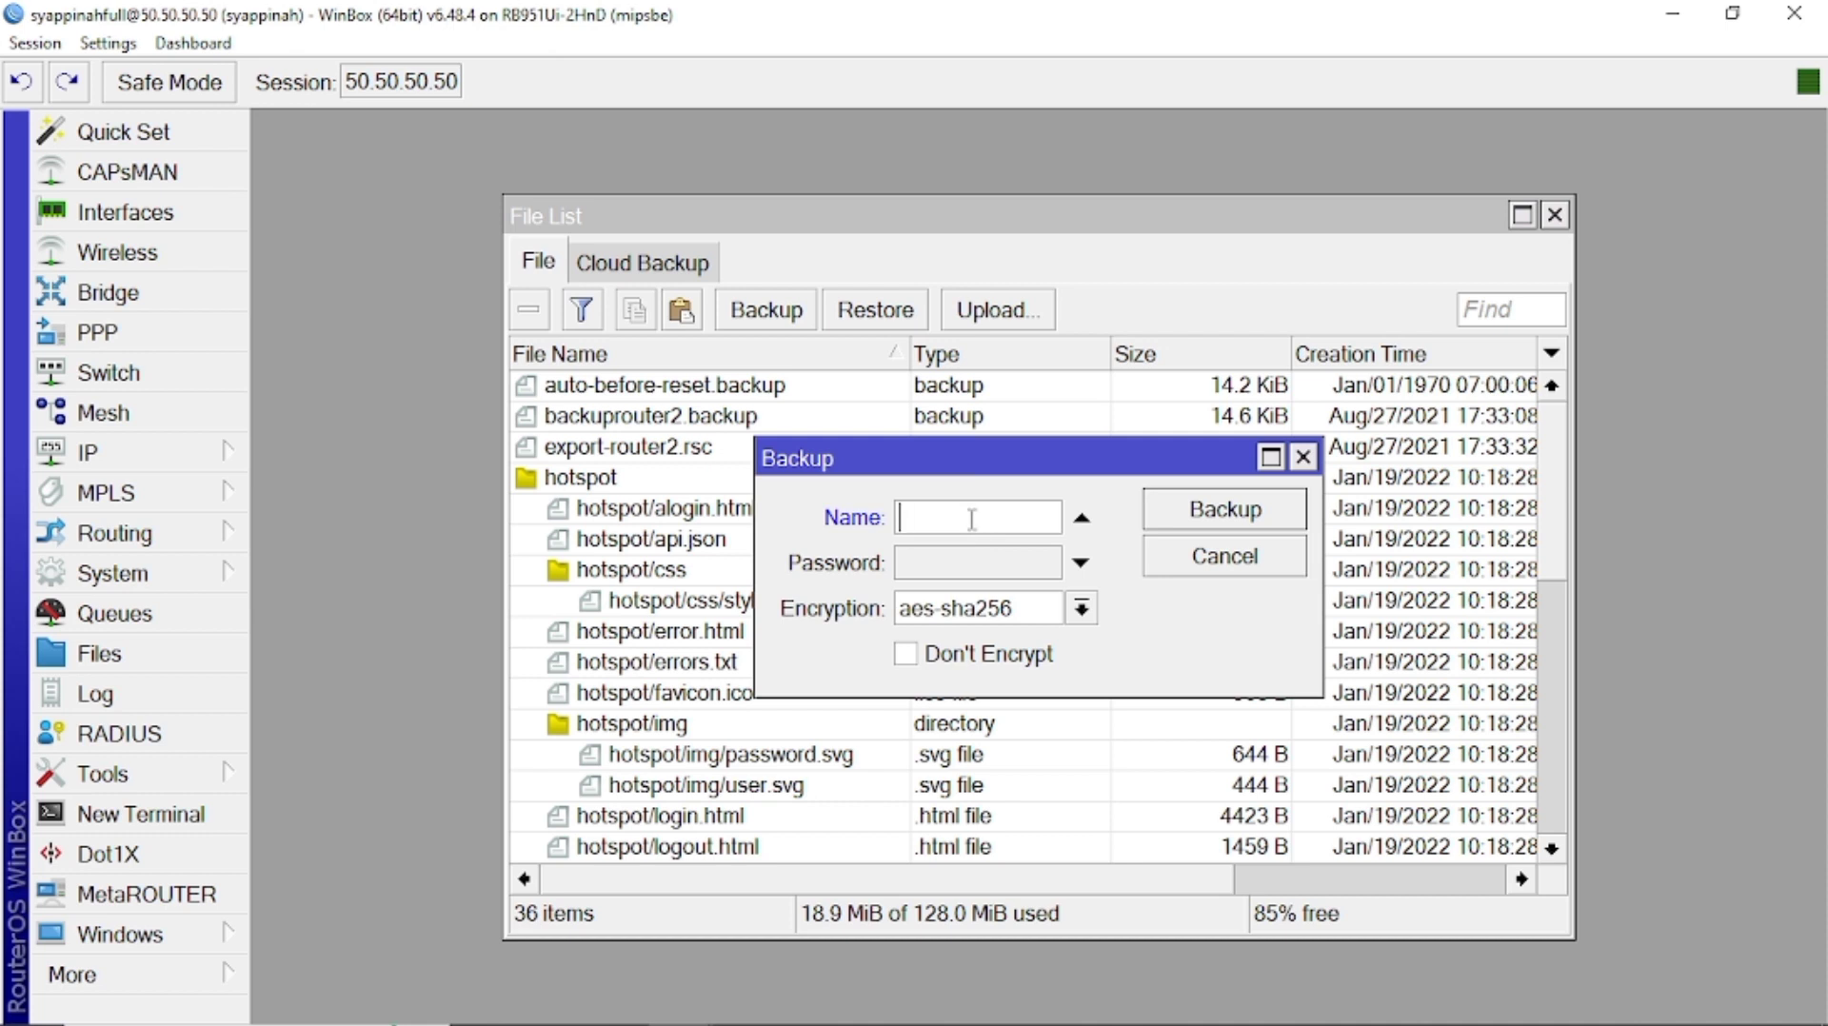
type("2f")
type("eb")
type("sya")
type("anh")
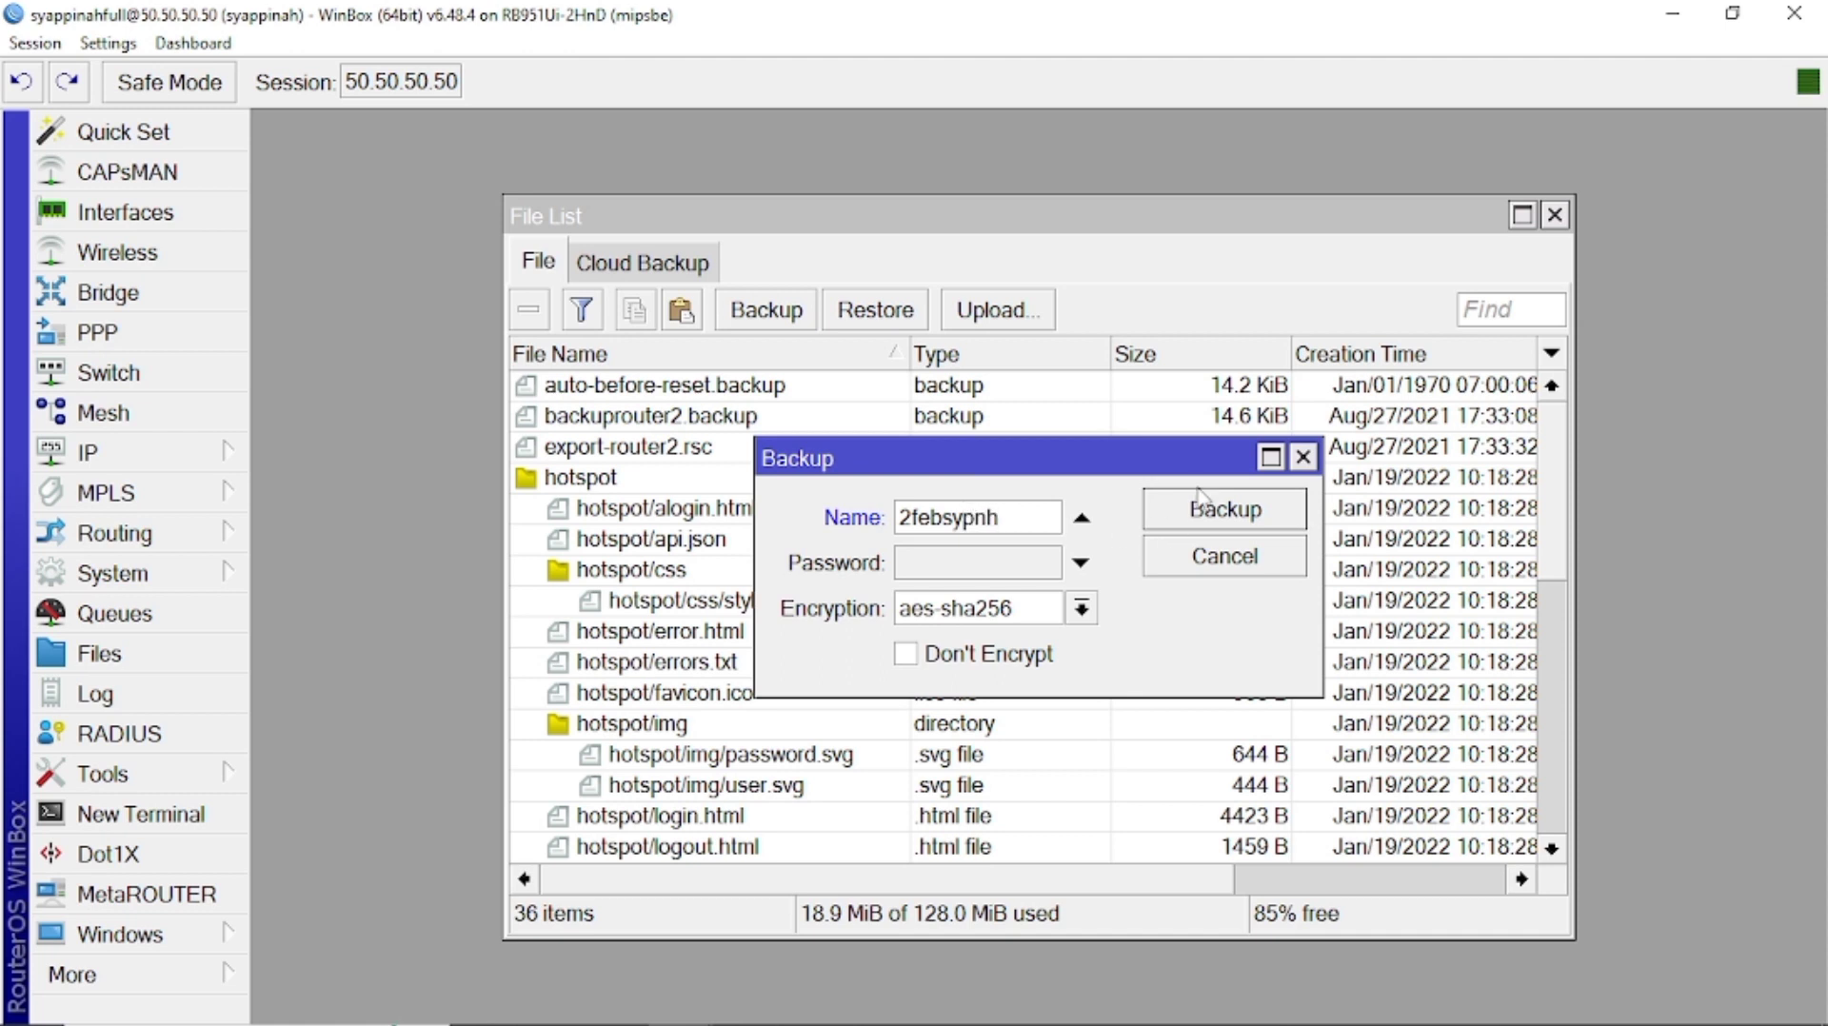
left_click(1207, 517)
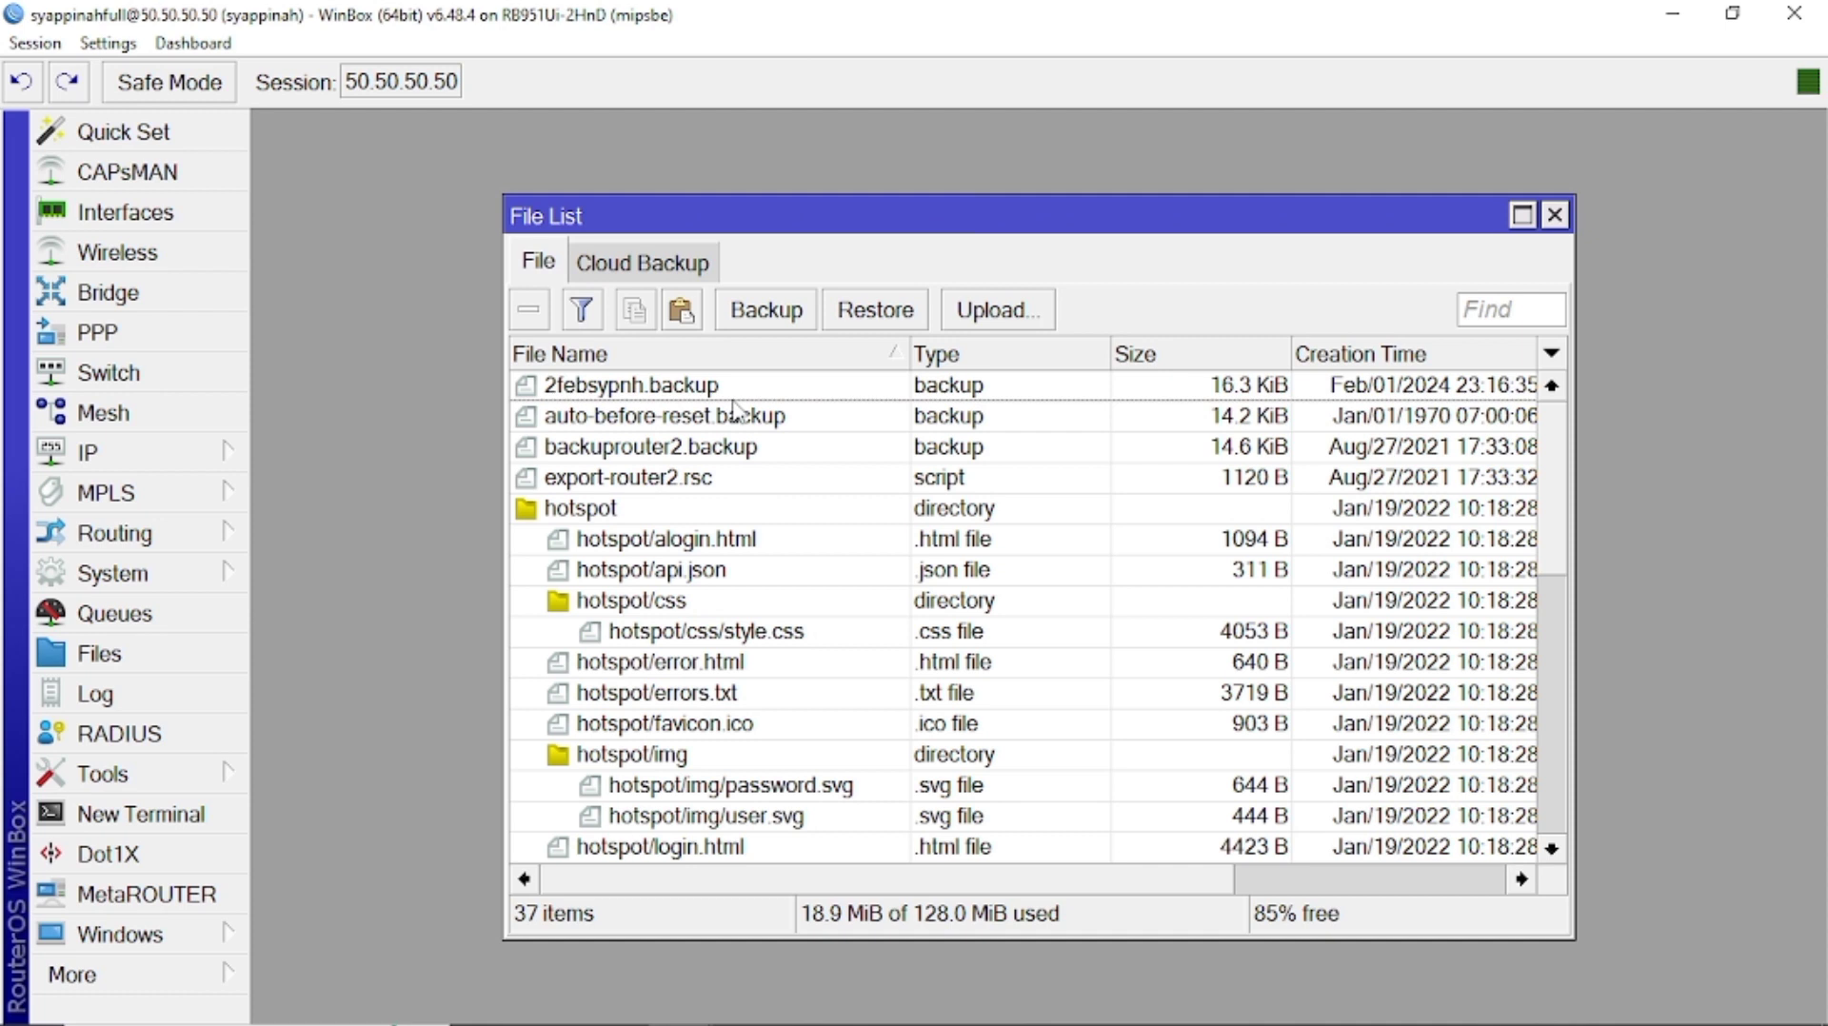
left_click(1730, 13)
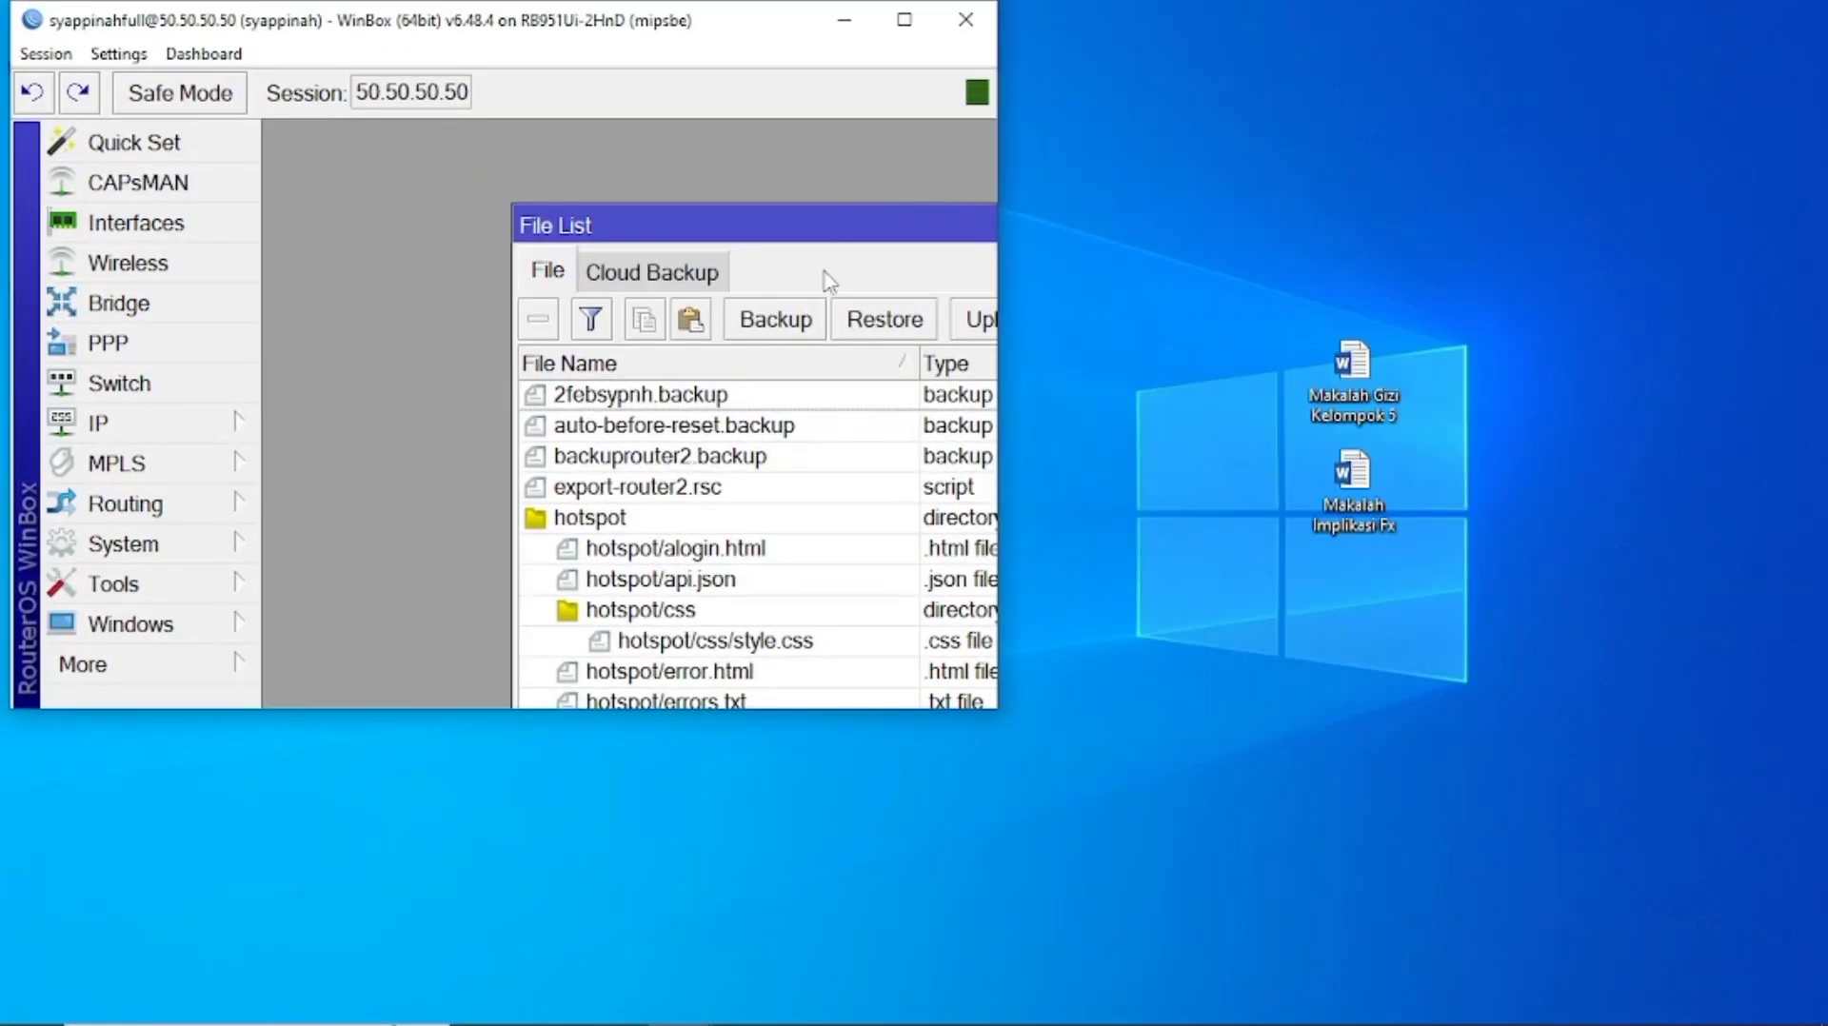
Zoom out WinBox's contents and drag 2febsypnh.backup onto the Windows desktop.
left_click_drag(816, 229, 555, 97)
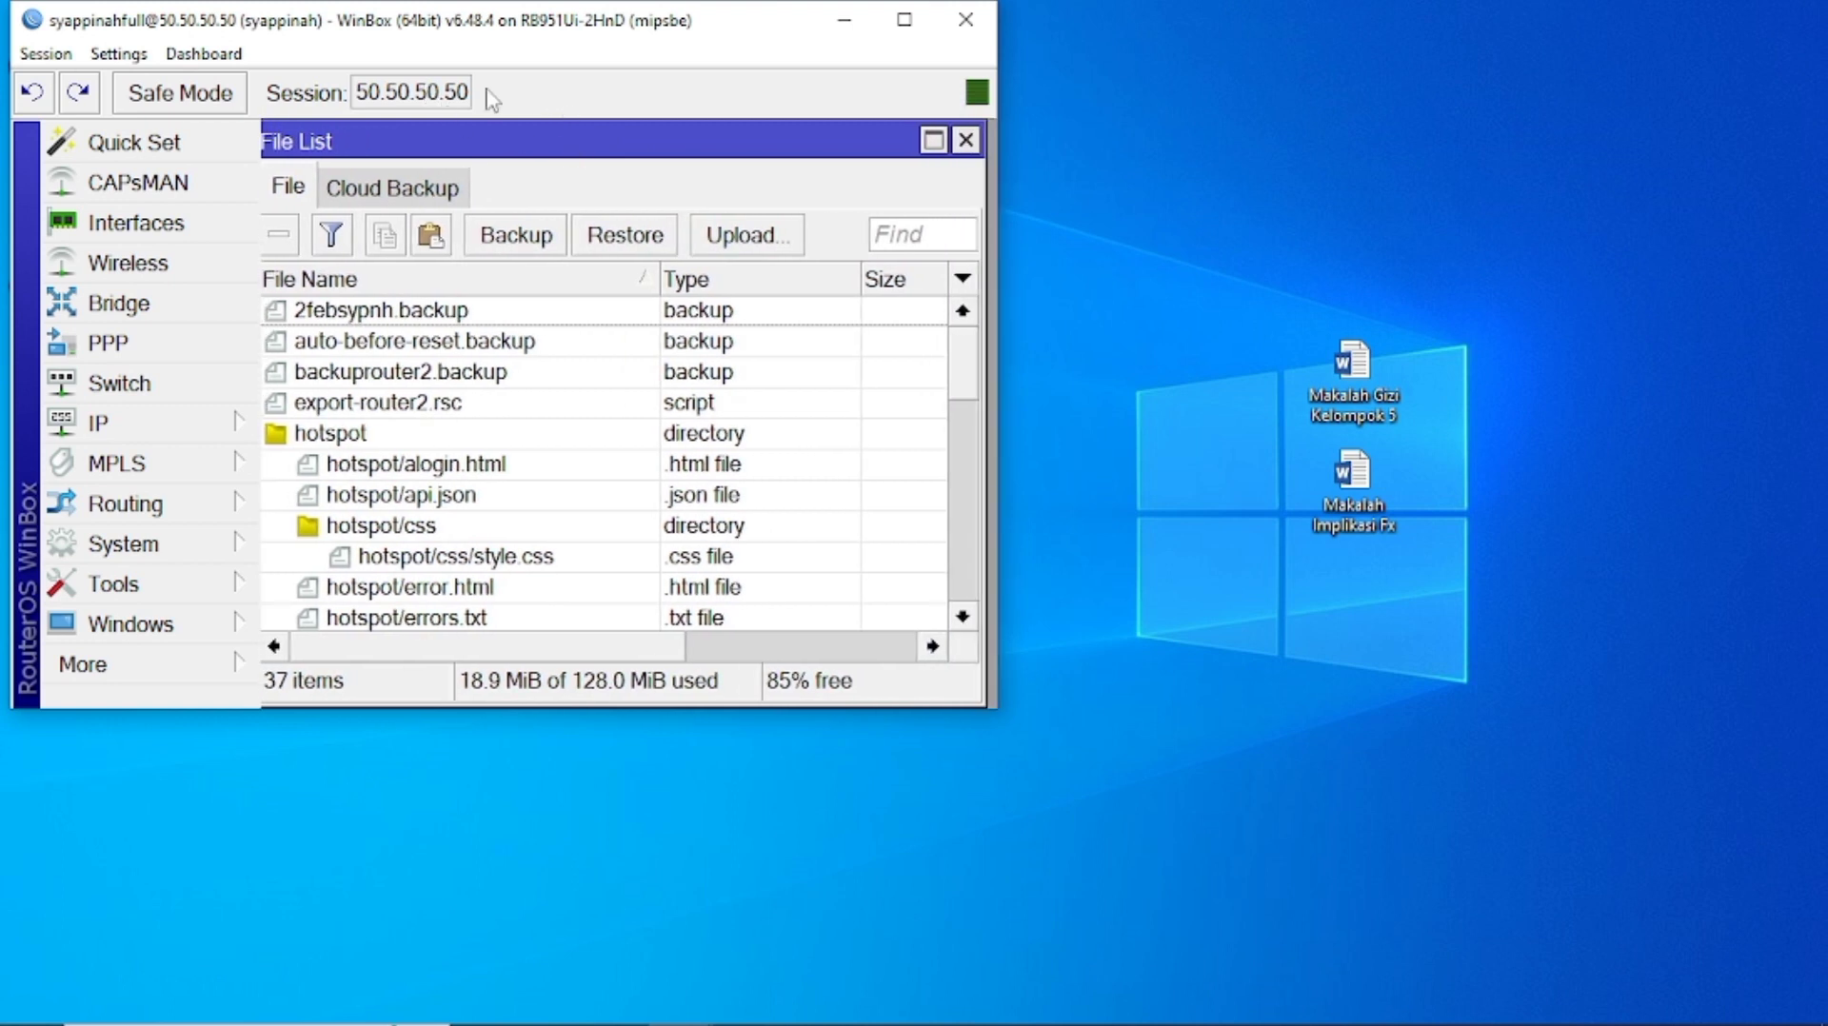
left_click(118, 53)
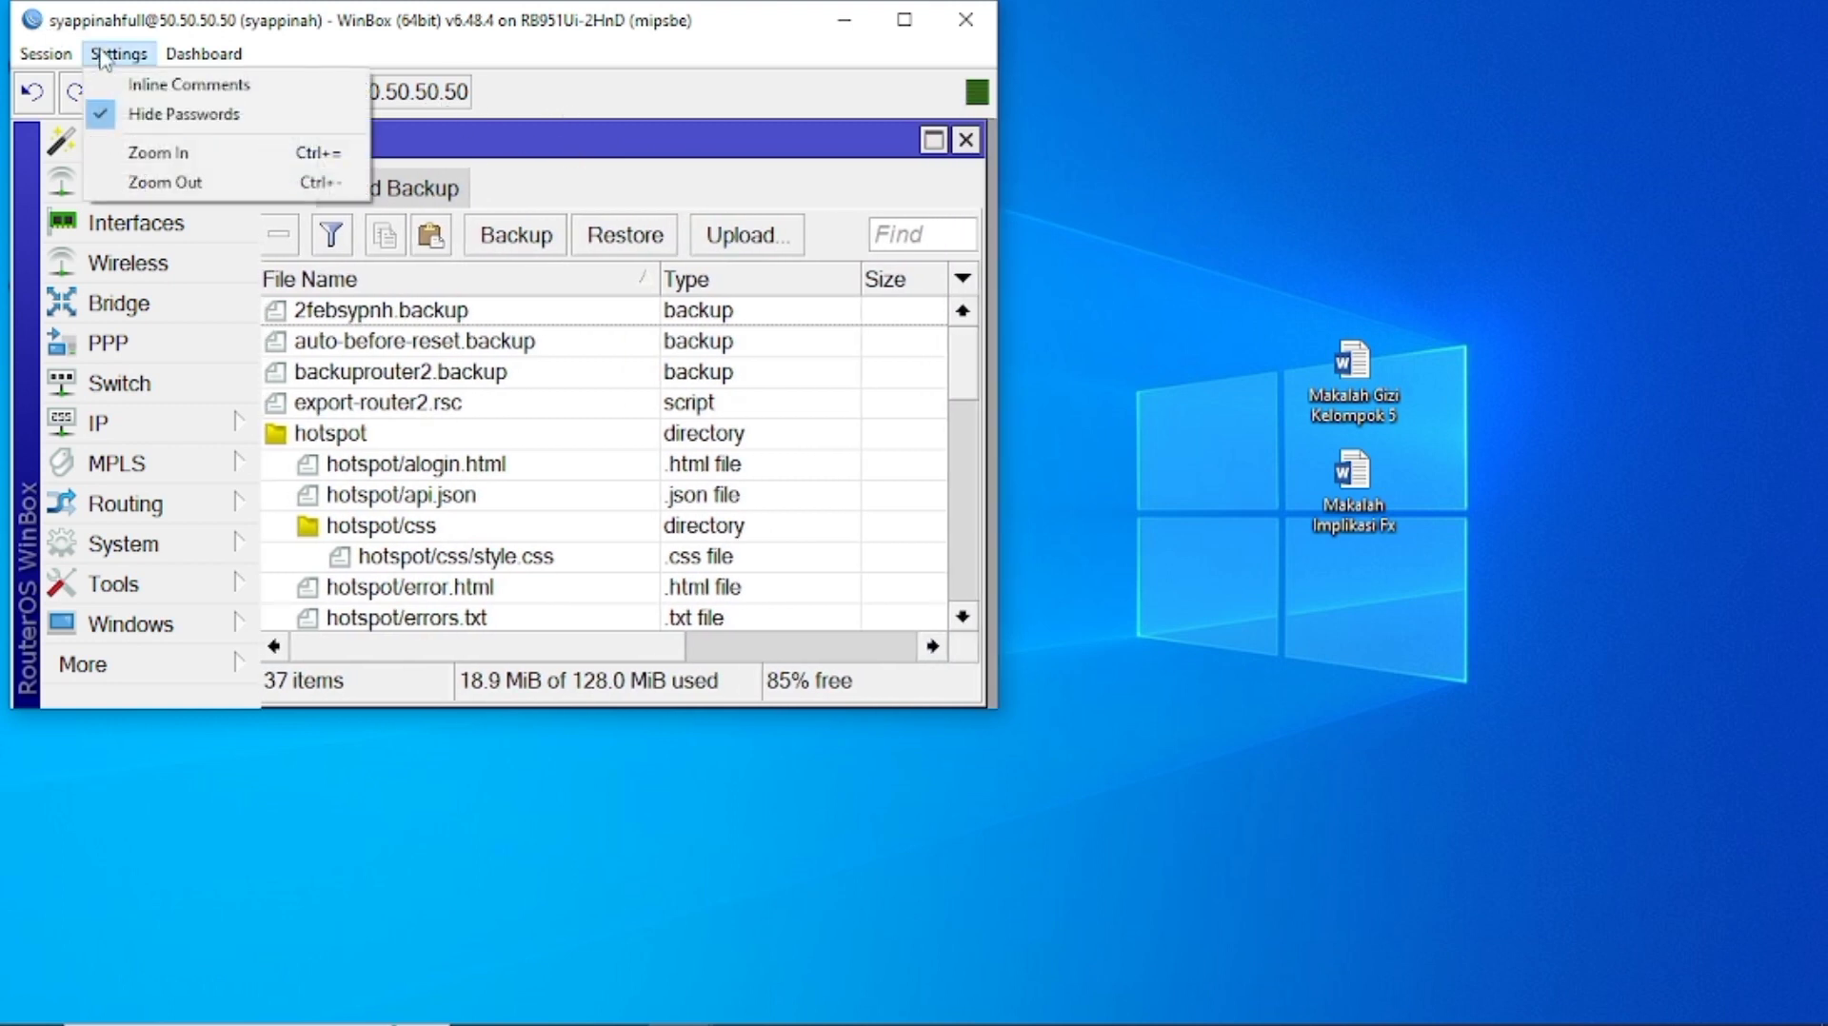
left_click(190, 183)
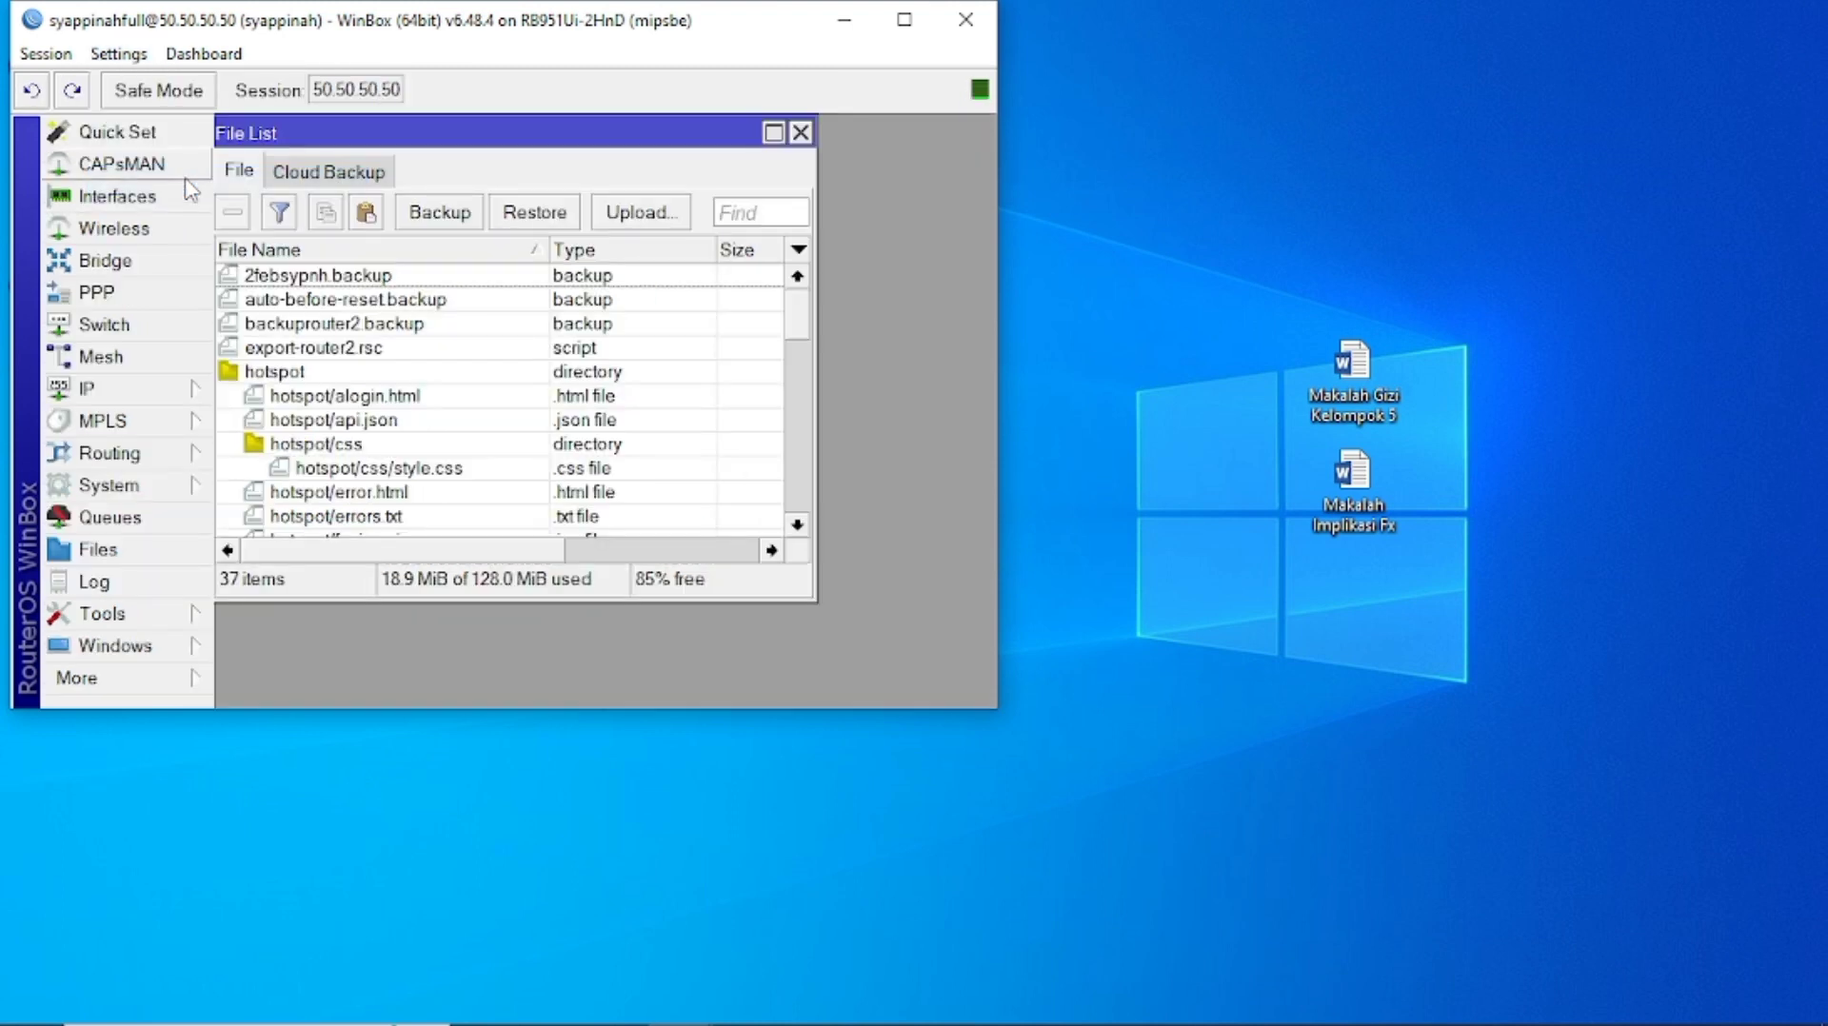
left_click_drag(327, 278, 1241, 177)
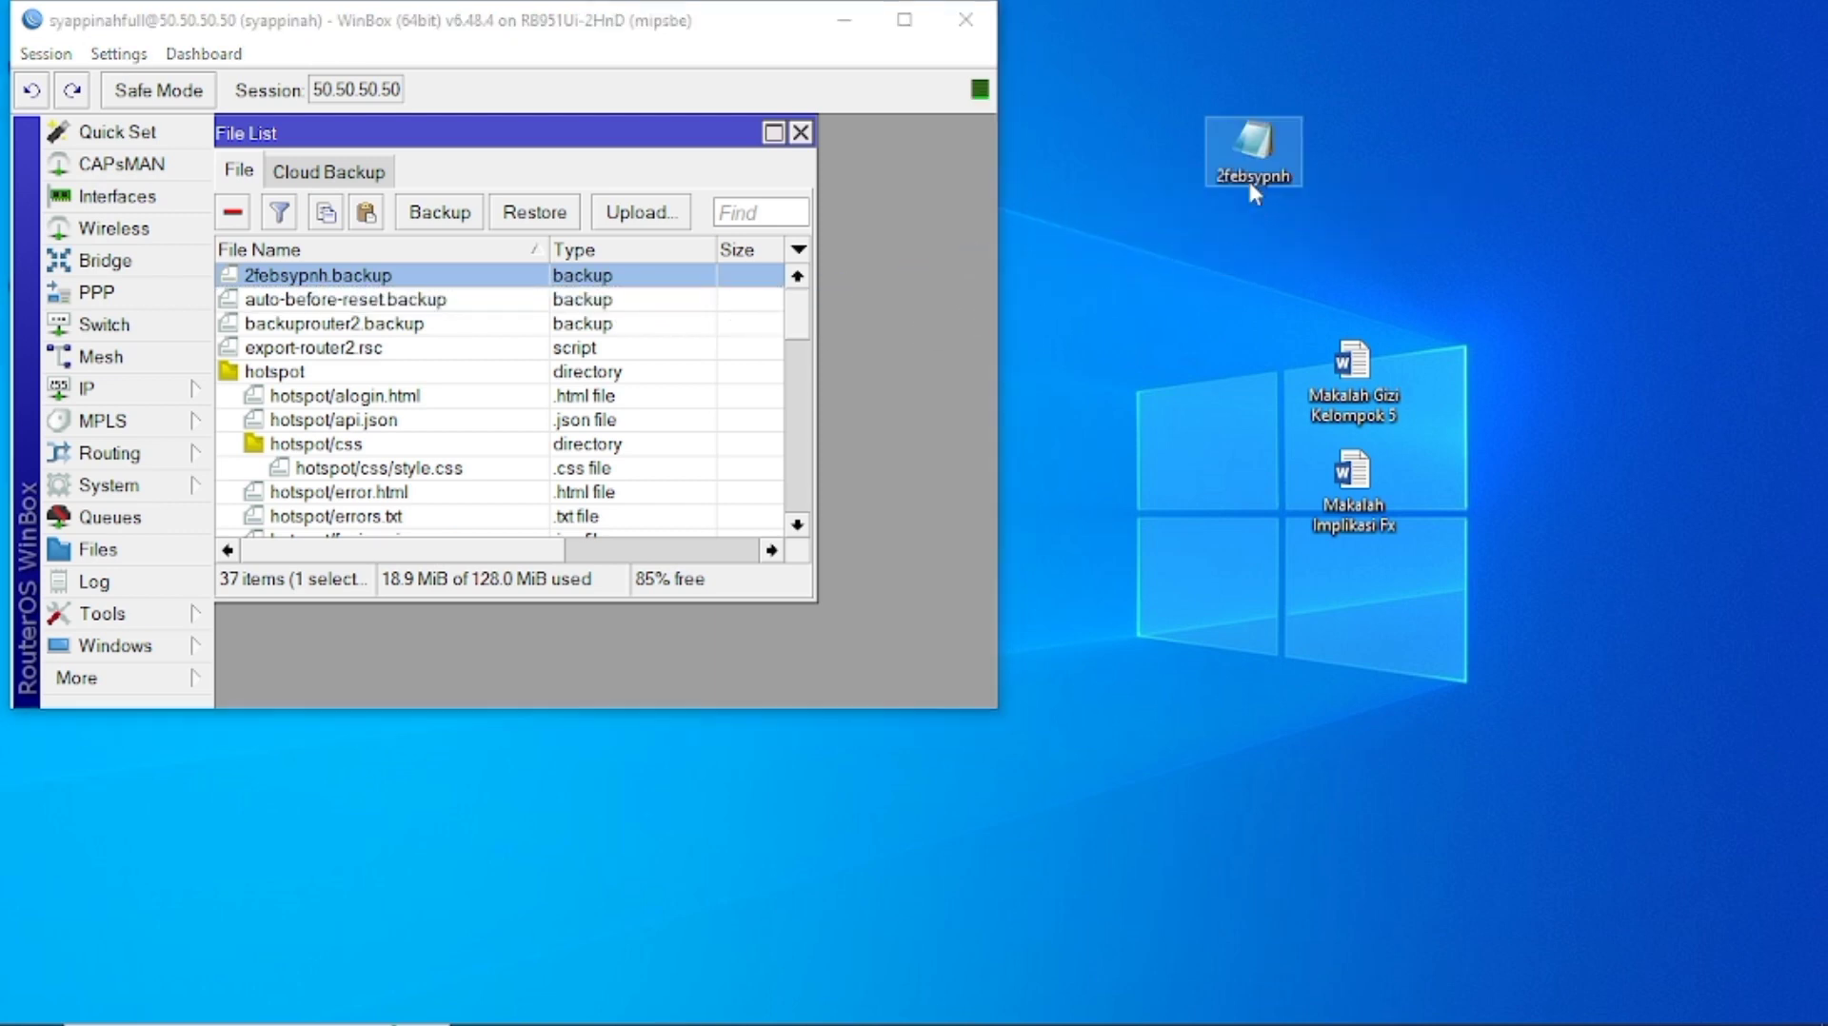
Open the 2febsypnh backup from the desktop in Notepad and scroll through its binary contents.
double_click(1253, 153)
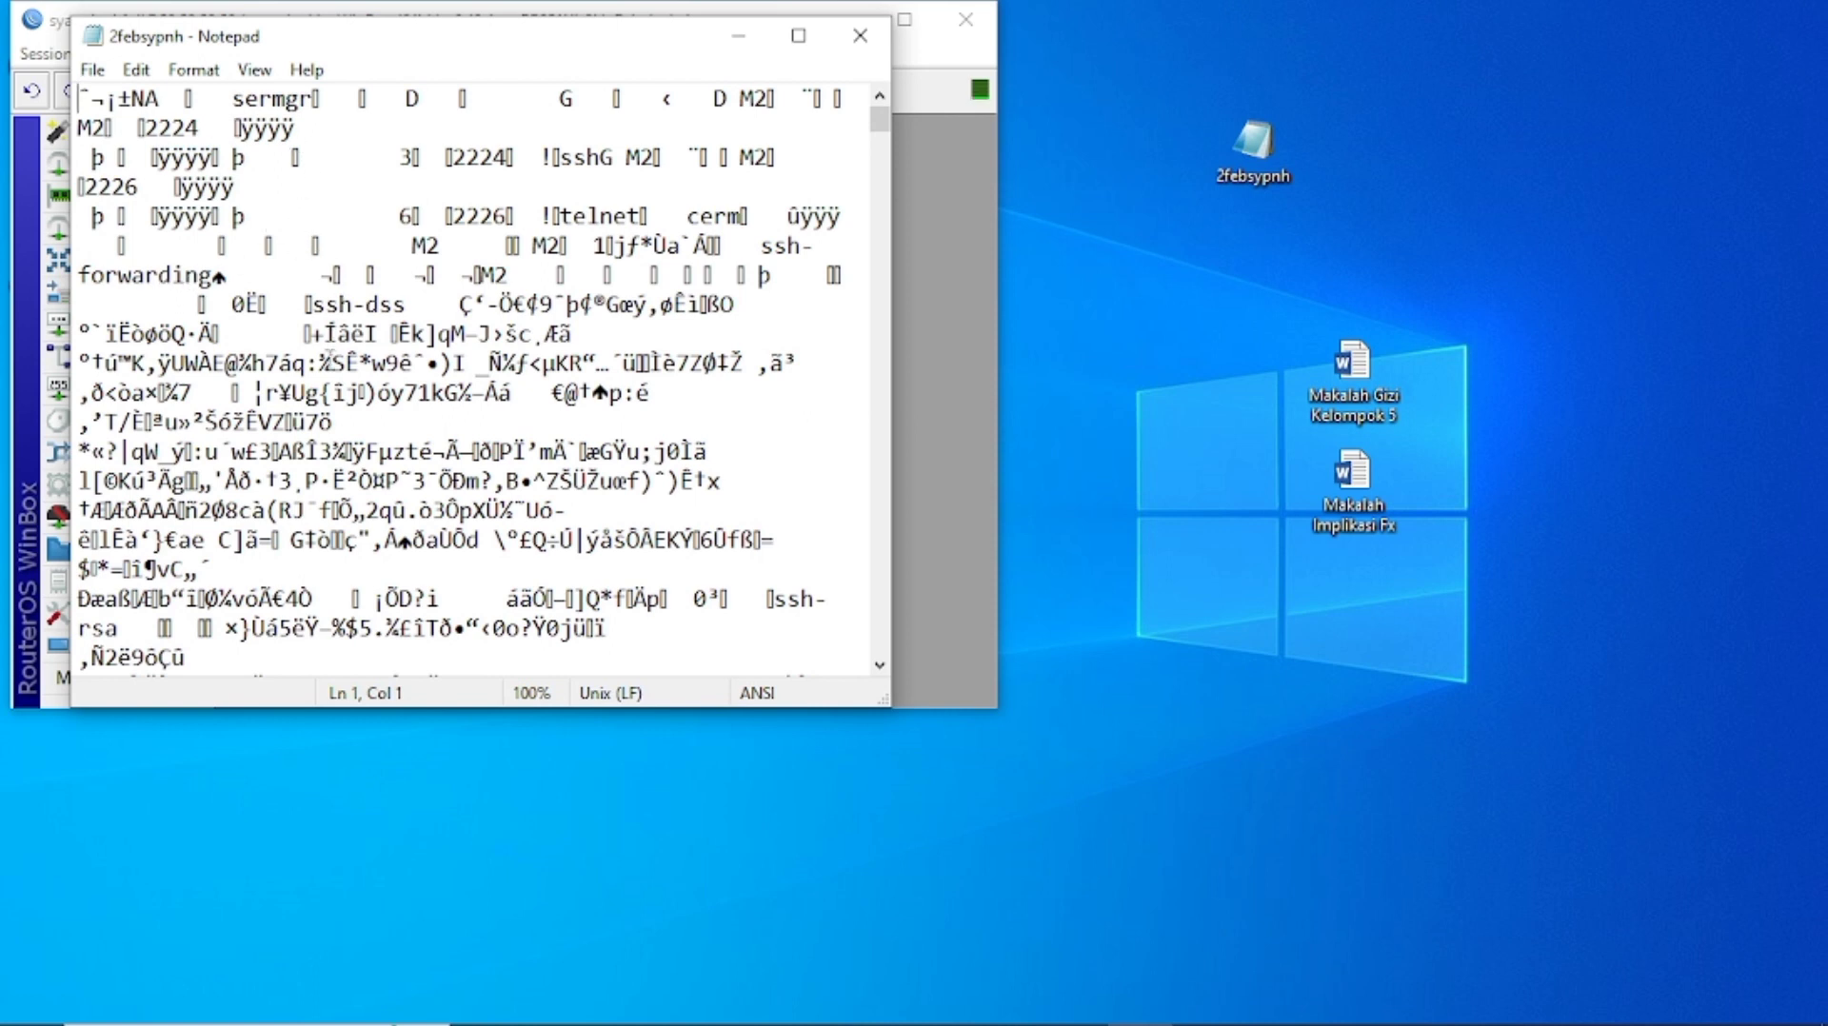
scroll(330, 363, "down", 6)
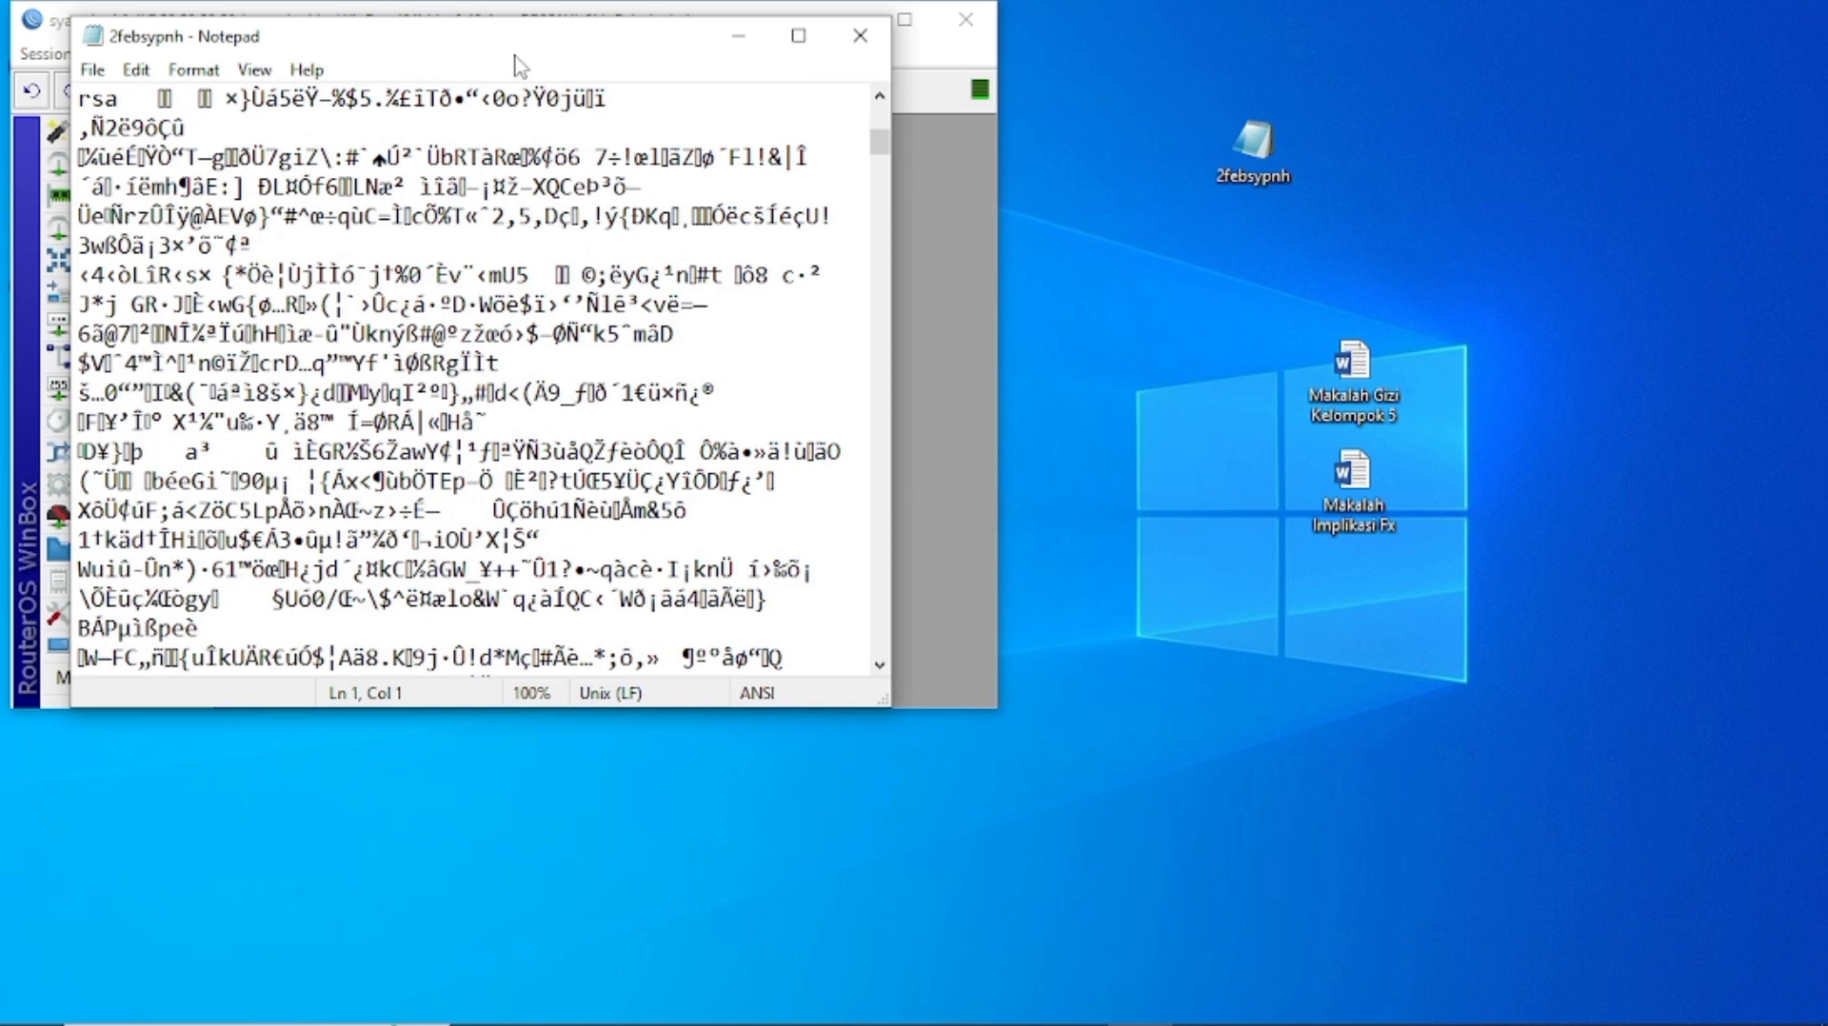
left_click_drag(514, 54, 650, 132)
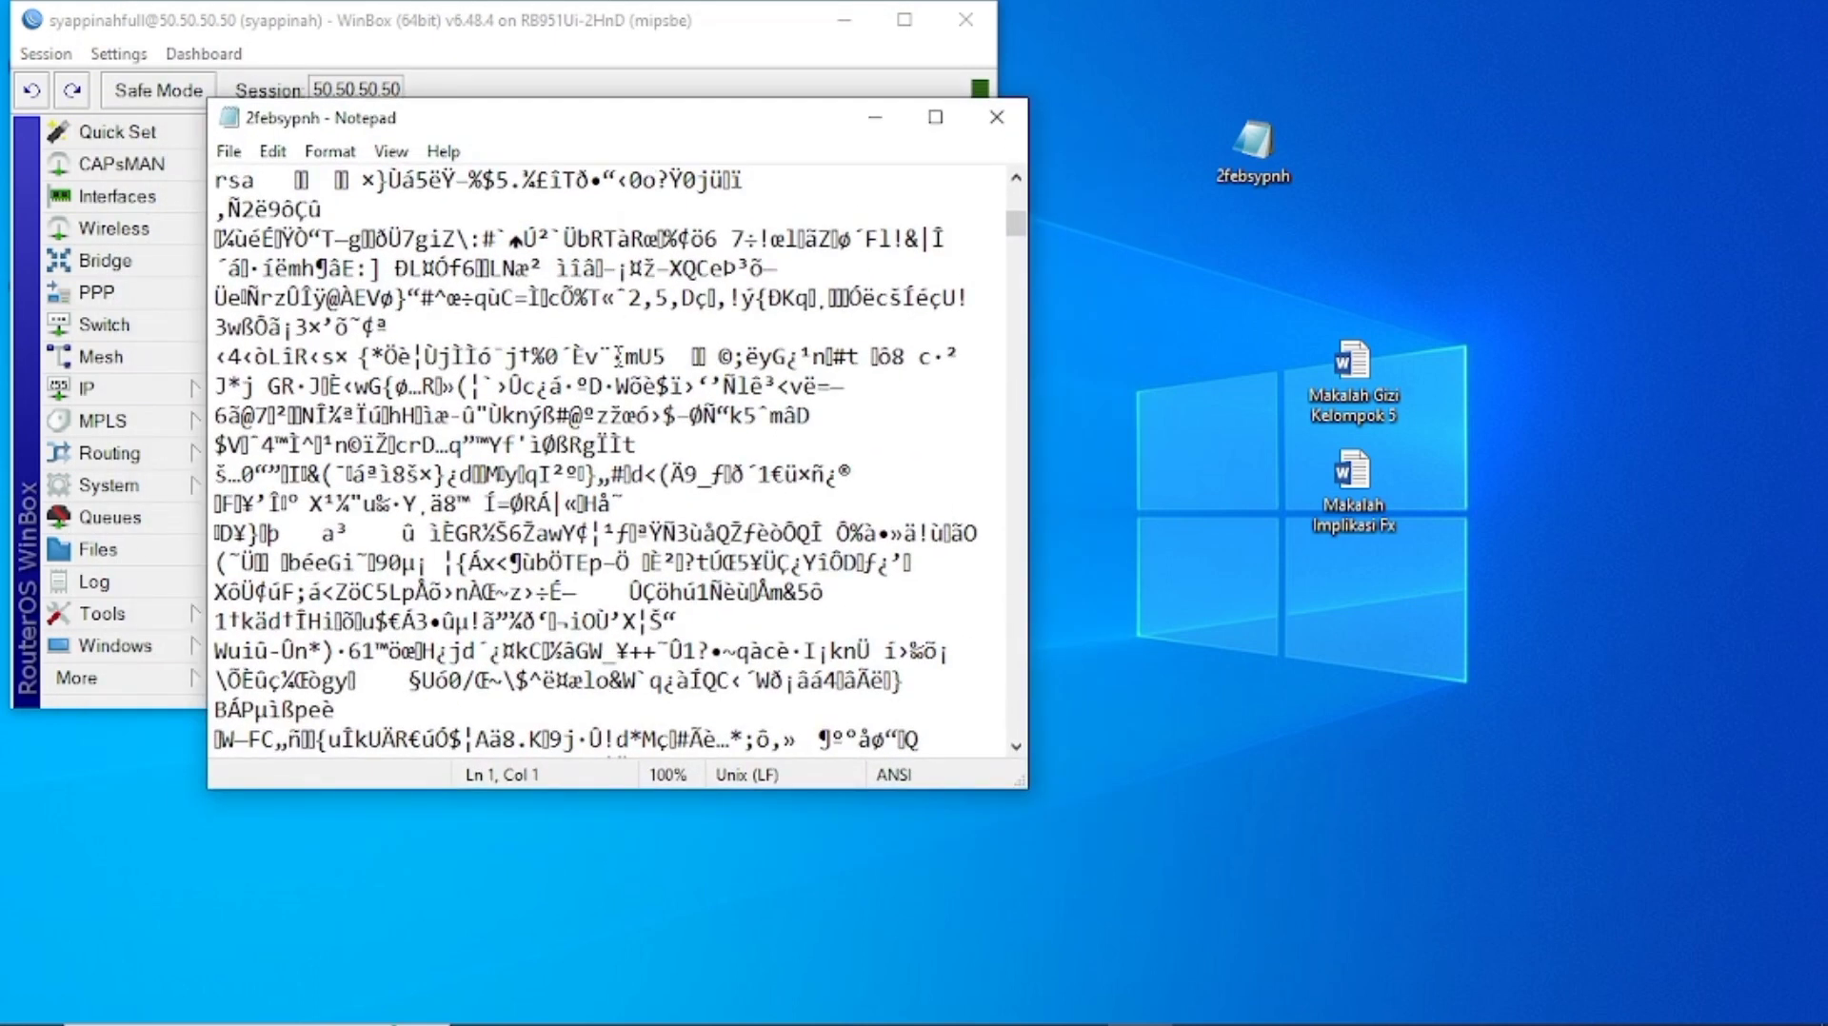
scroll(619, 357, "down", 1)
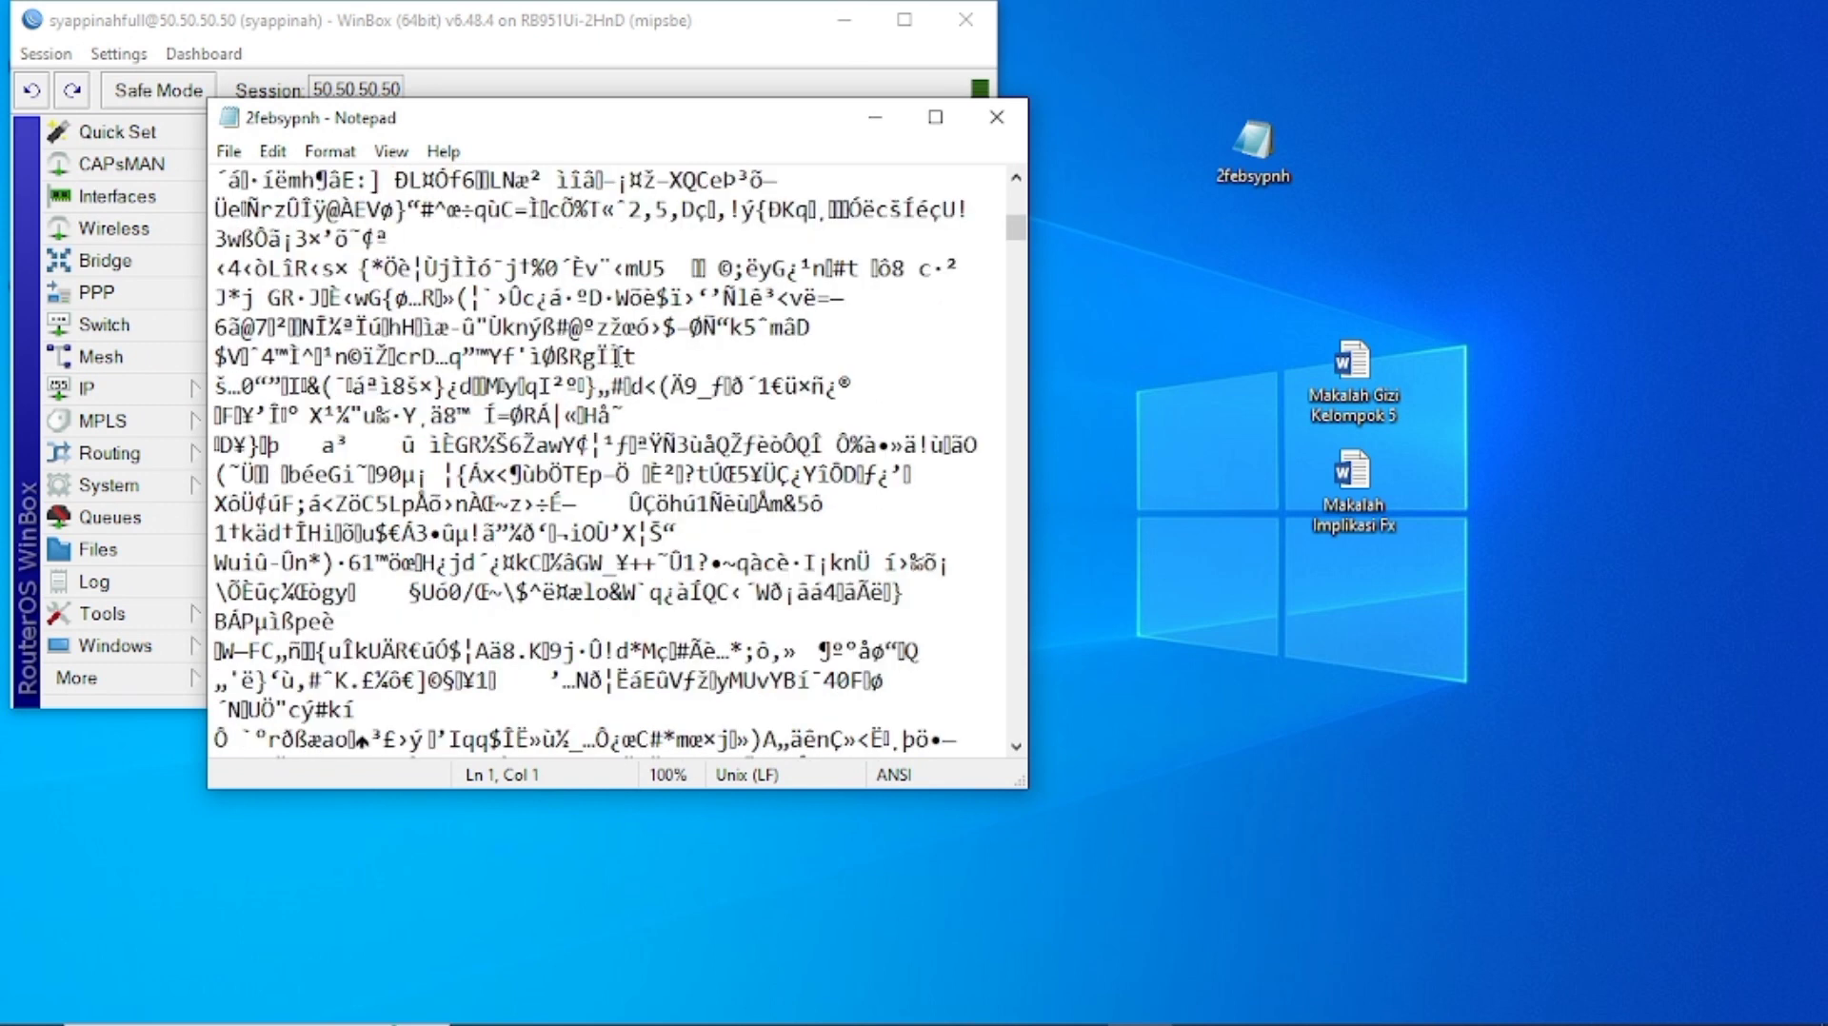
scroll(619, 357, "down", 3)
scroll(617, 357, "up", 8)
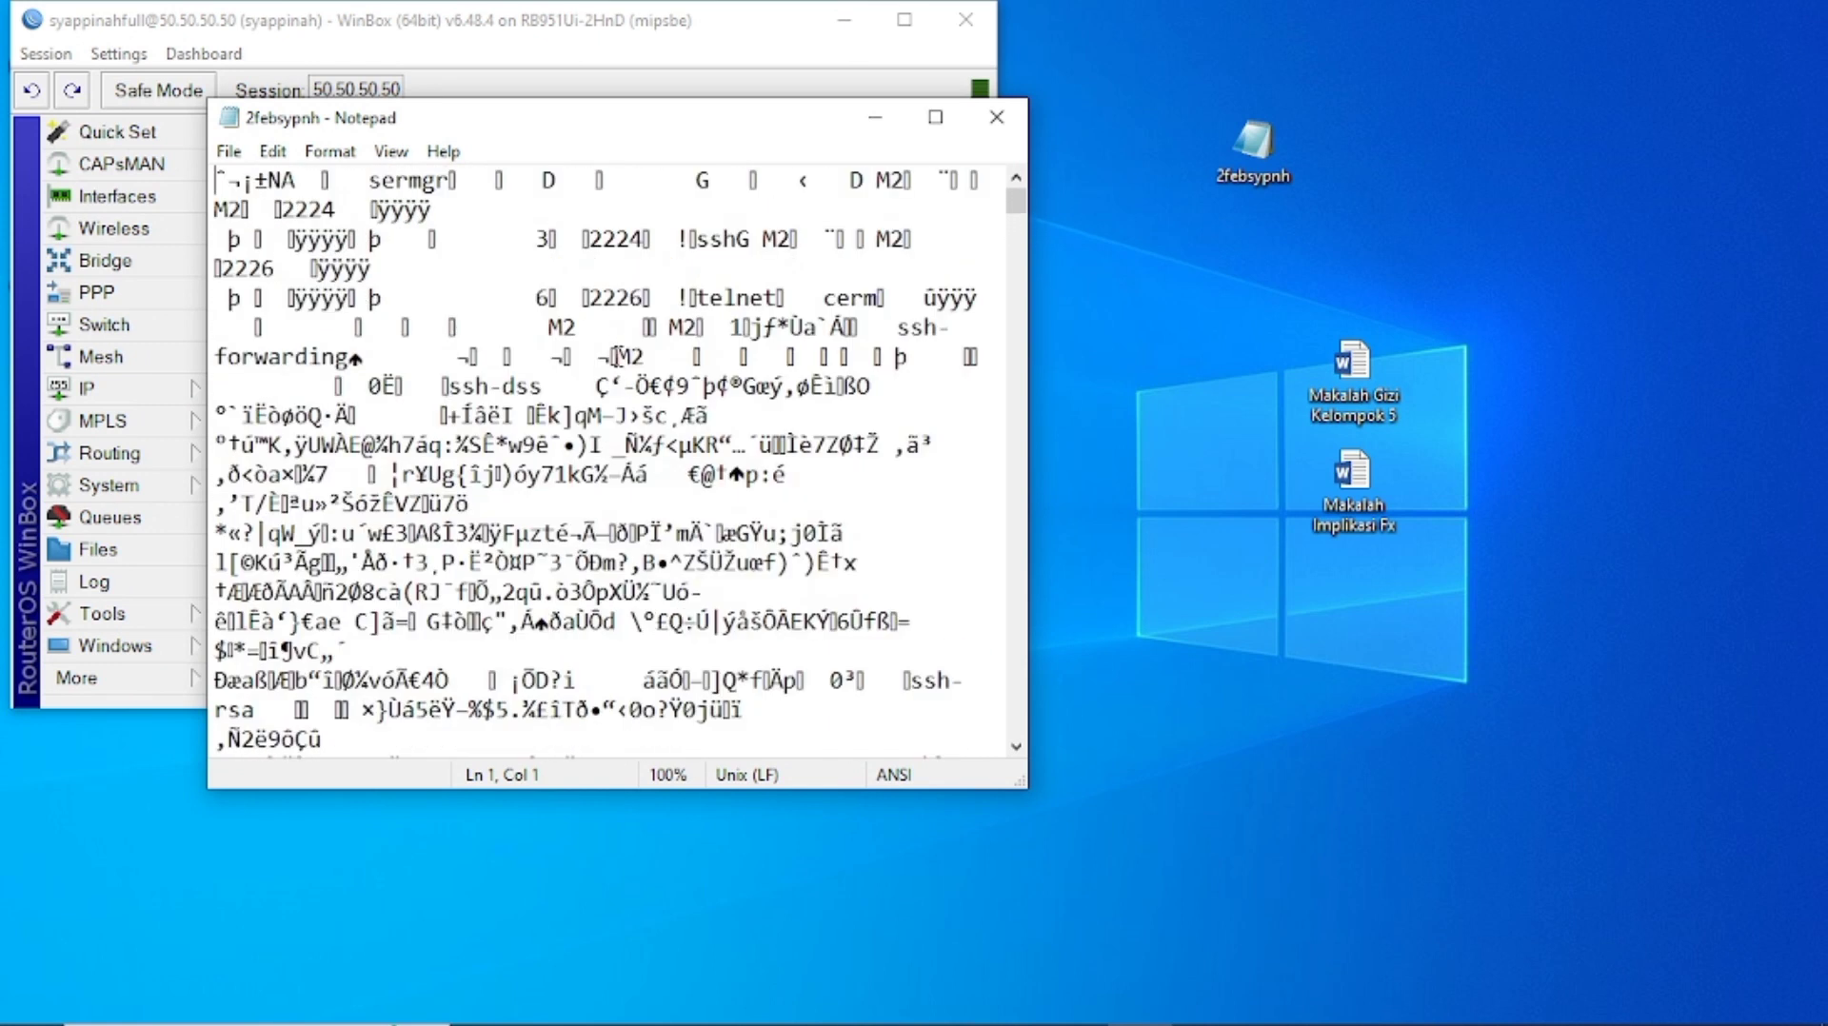
scroll(617, 357, "down", 12)
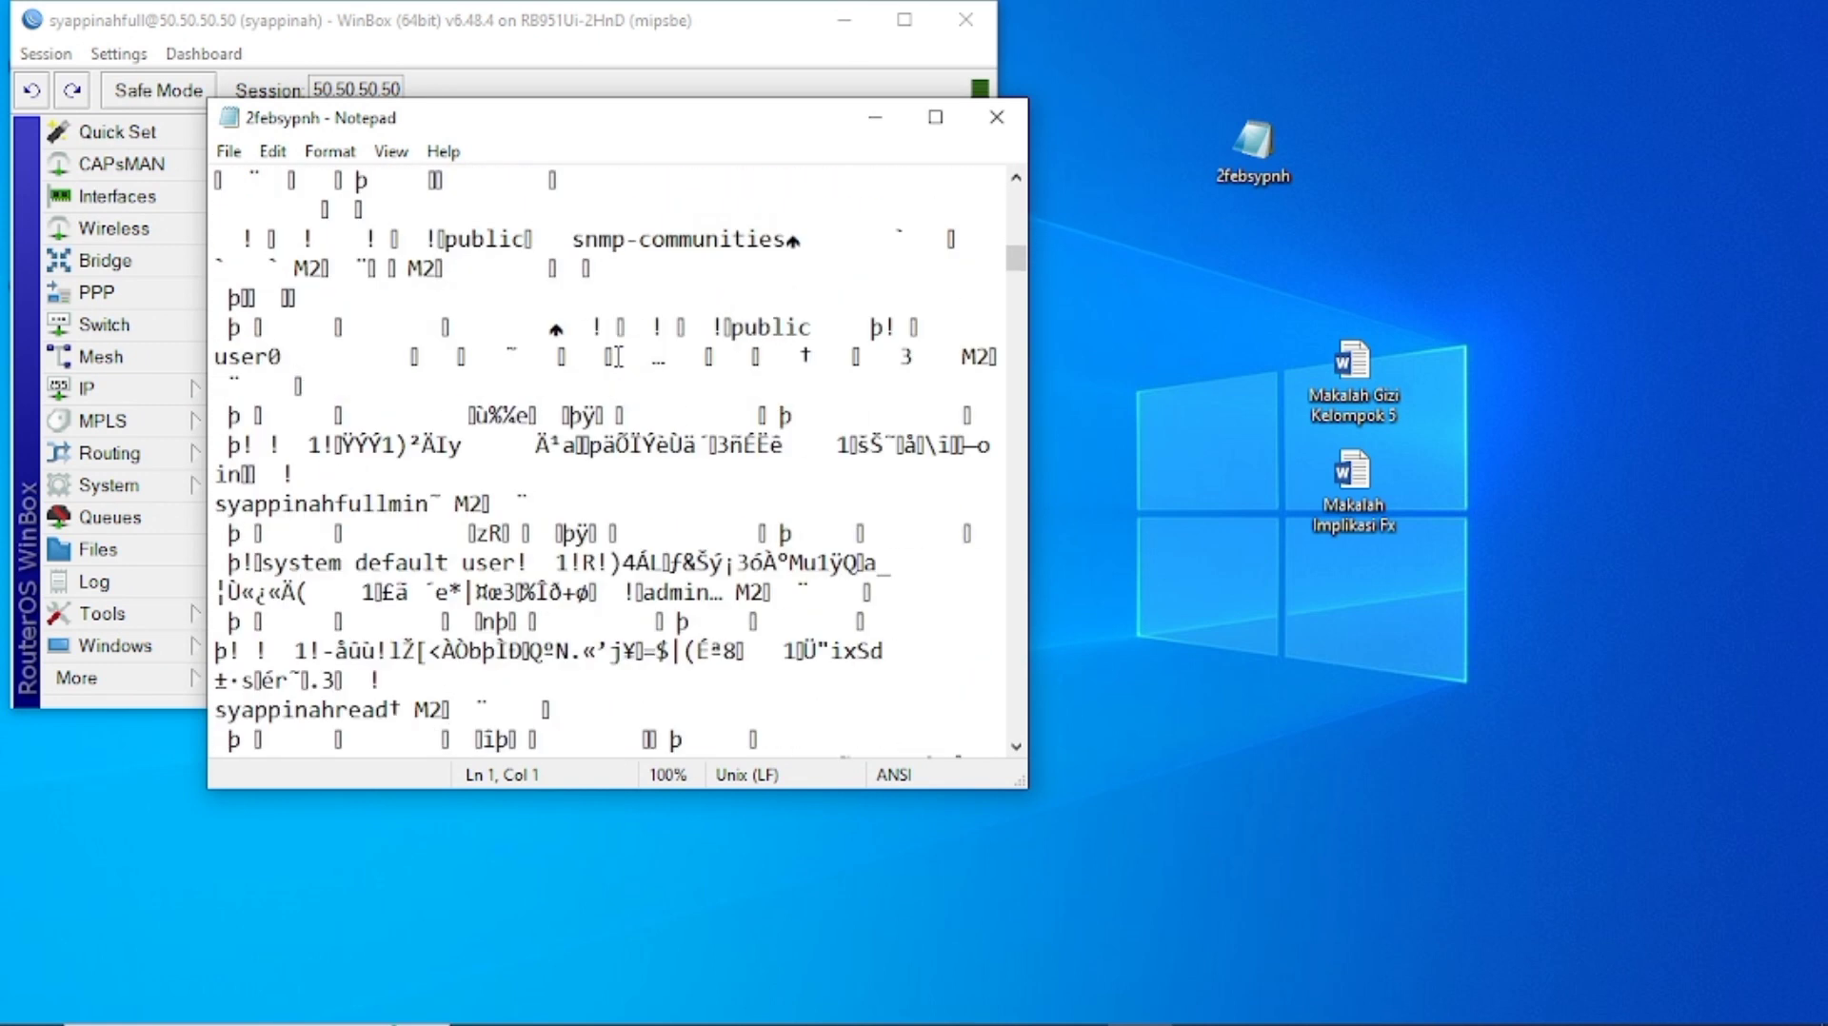
scroll(619, 357, "down", 2)
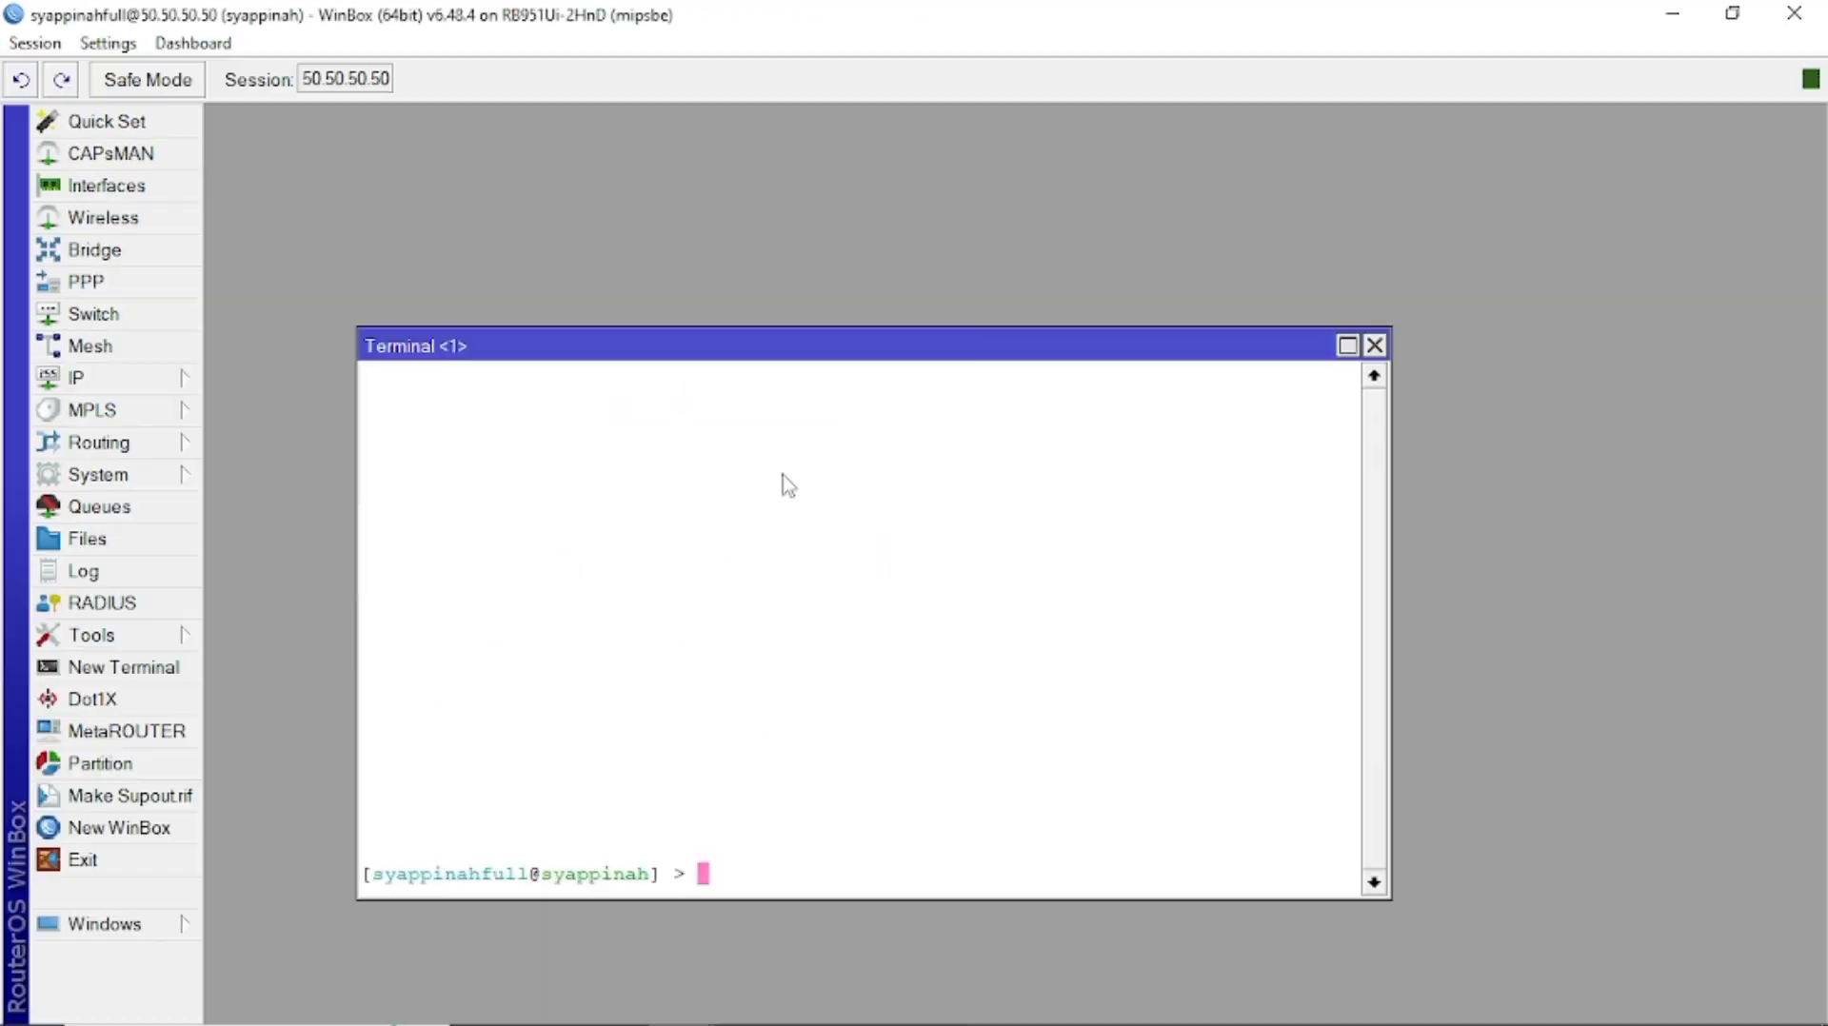
type("export file=")
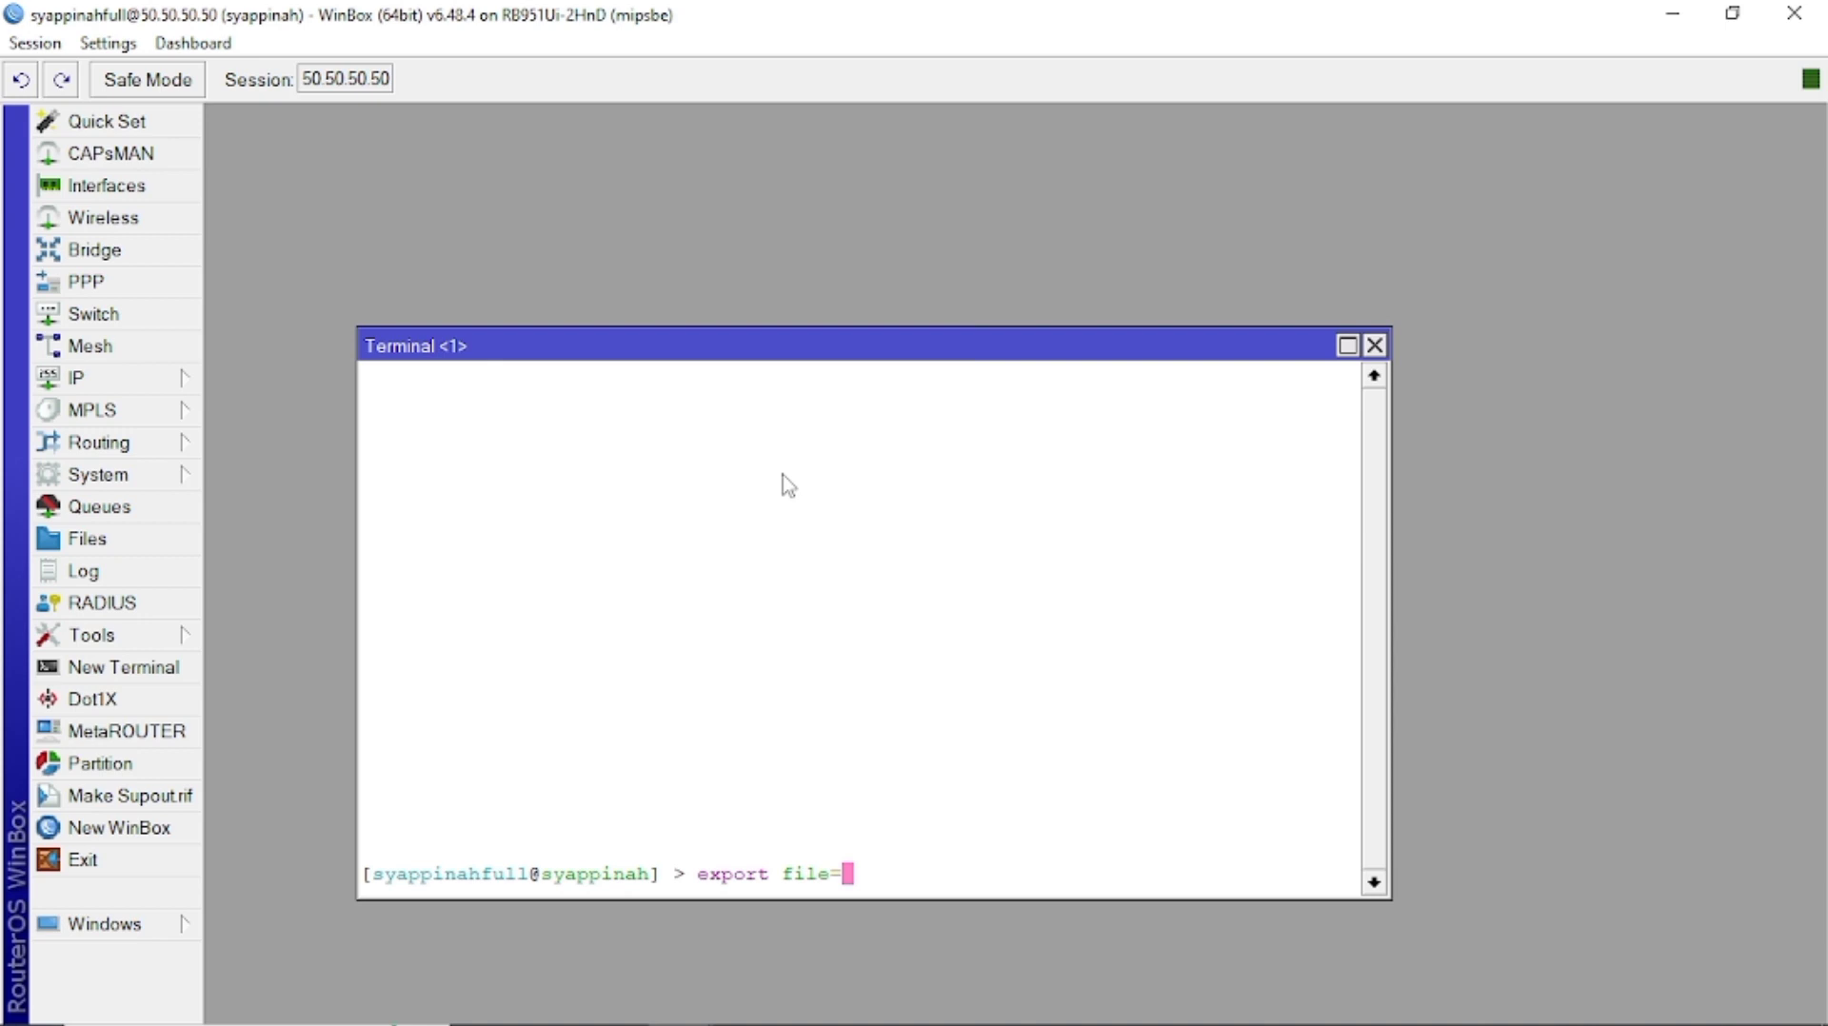
Export the configuration to 2febsypnh.rsc and confirm it appears in file print.
type("2febsypnh.rsc")
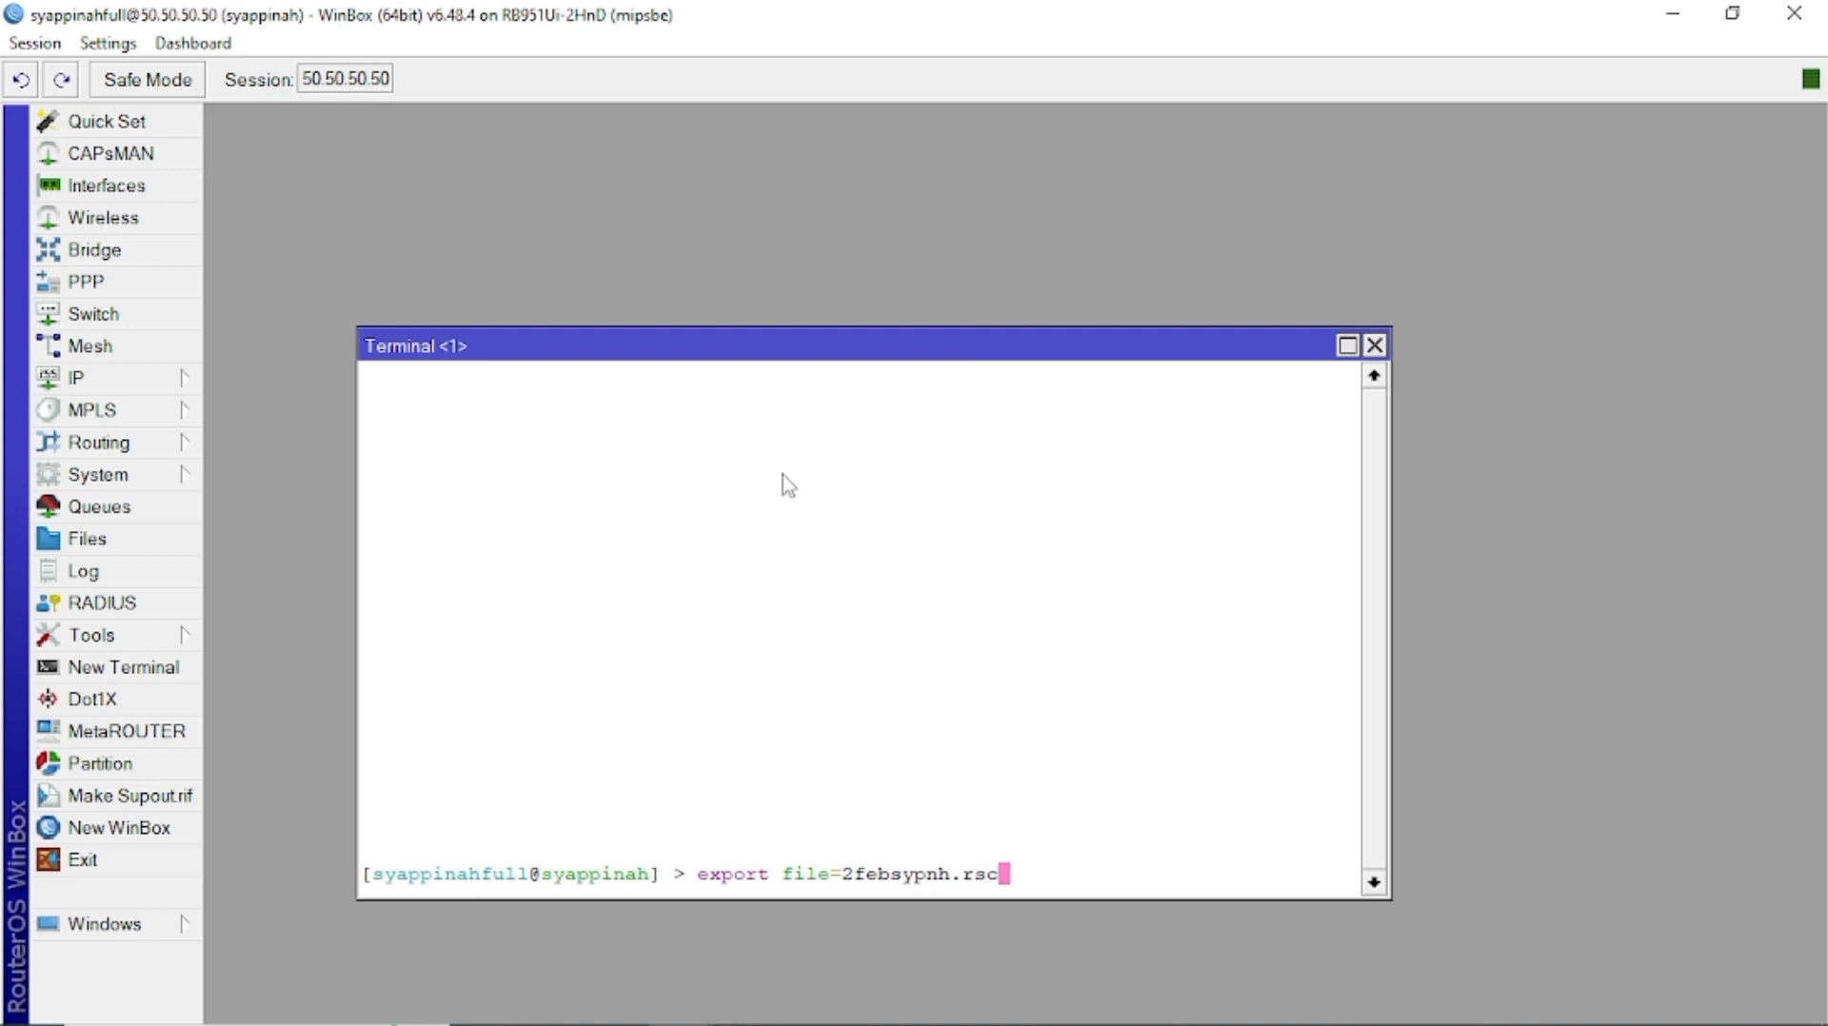
key("Return")
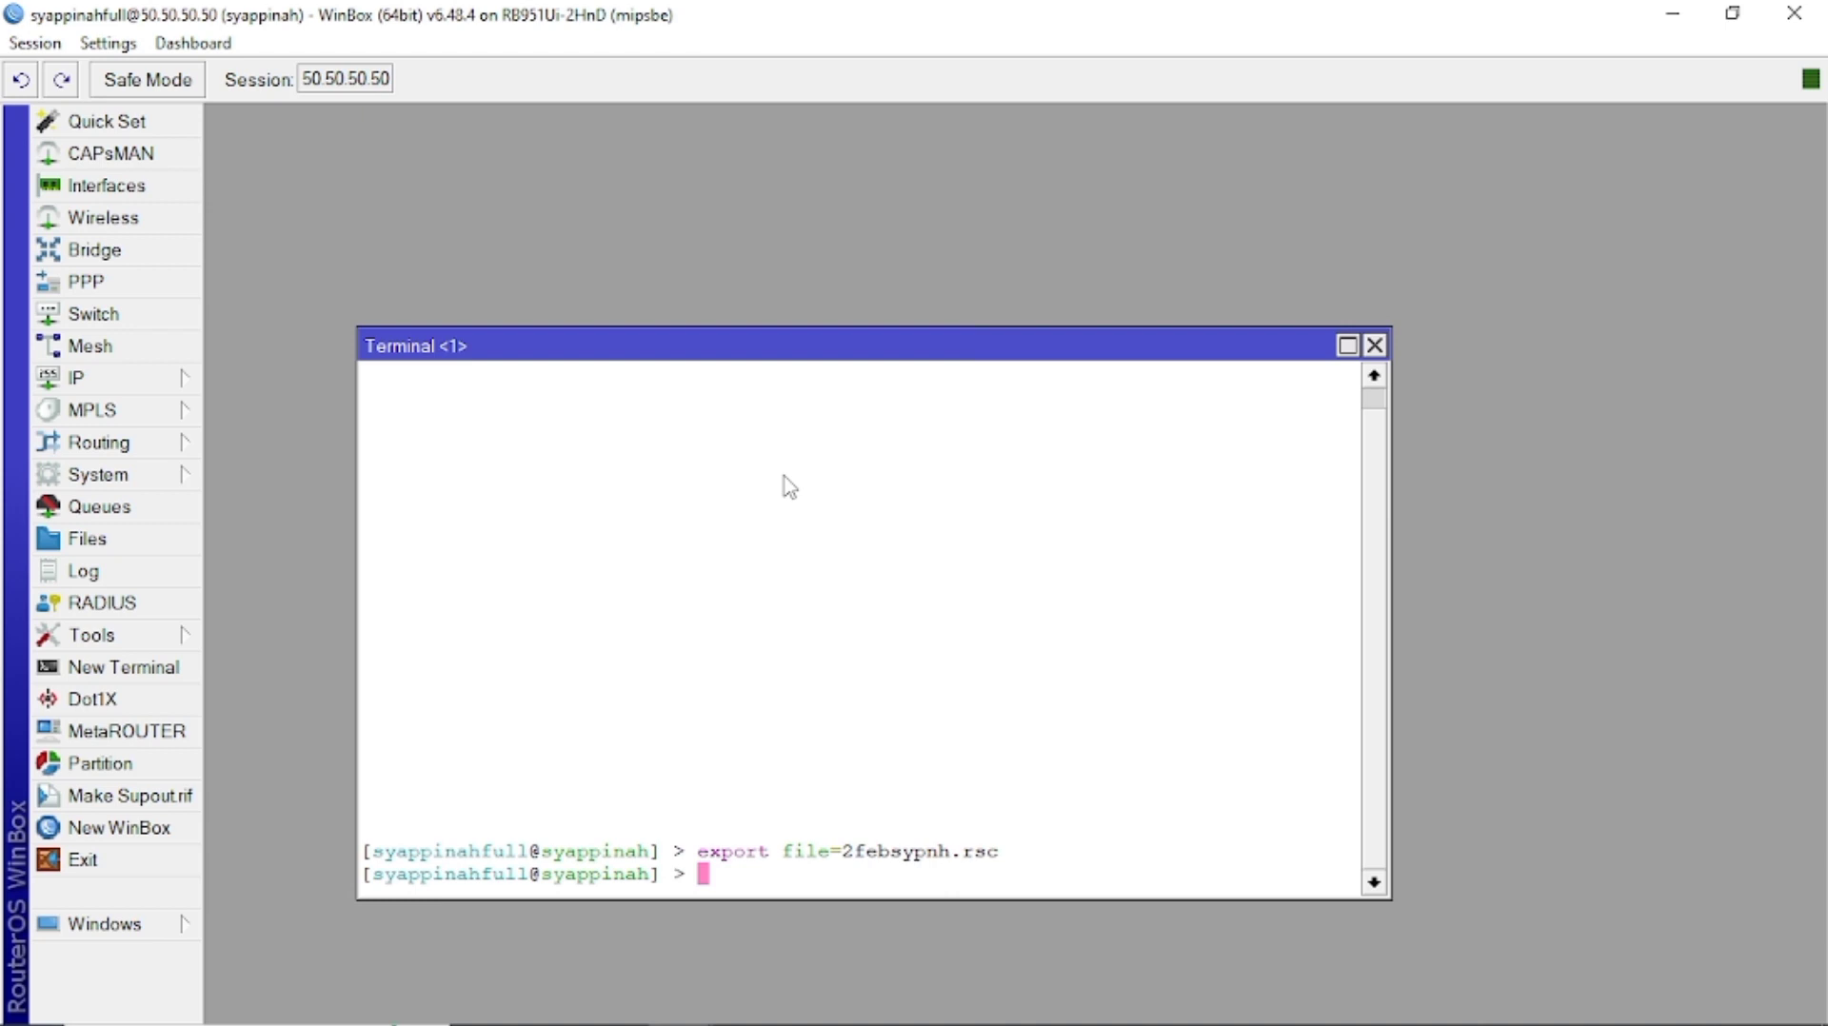
type("file print")
key("Return")
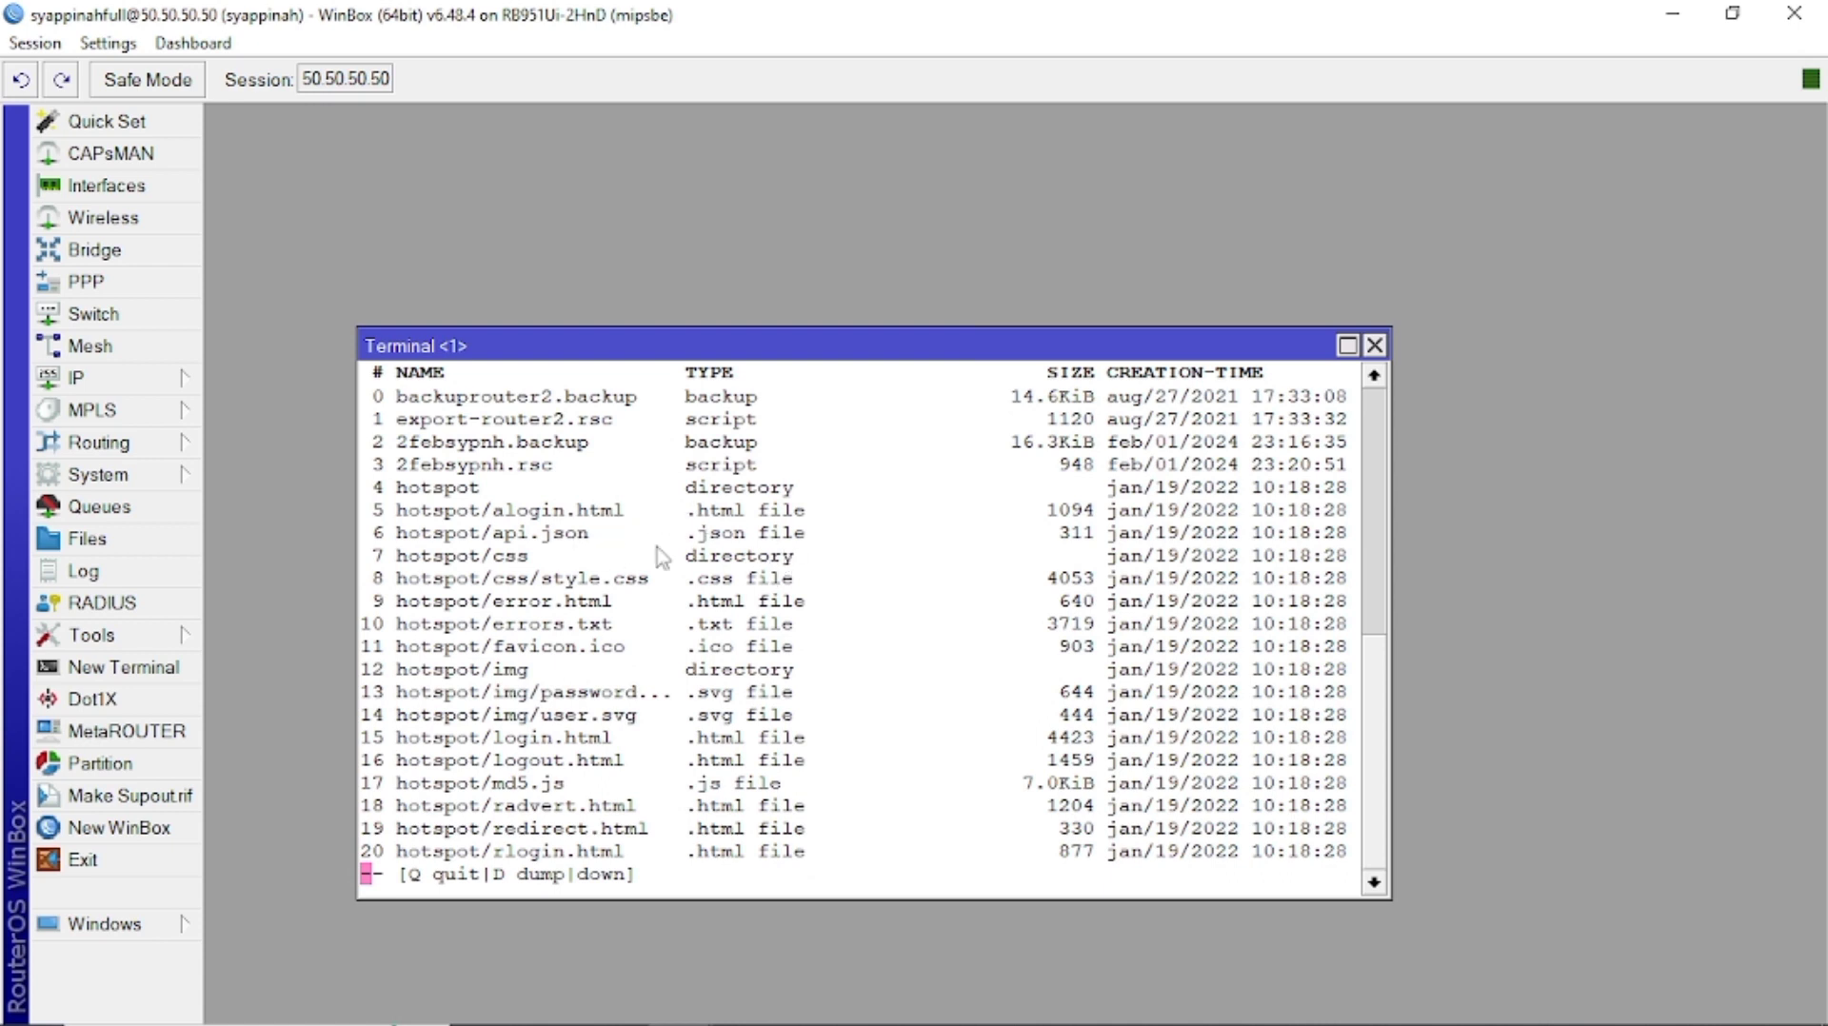
left_click(1374, 345)
Minimize WinBox and copy 2febsypnh.rsc from the router's Files list to the desktop.
left_click(1732, 13)
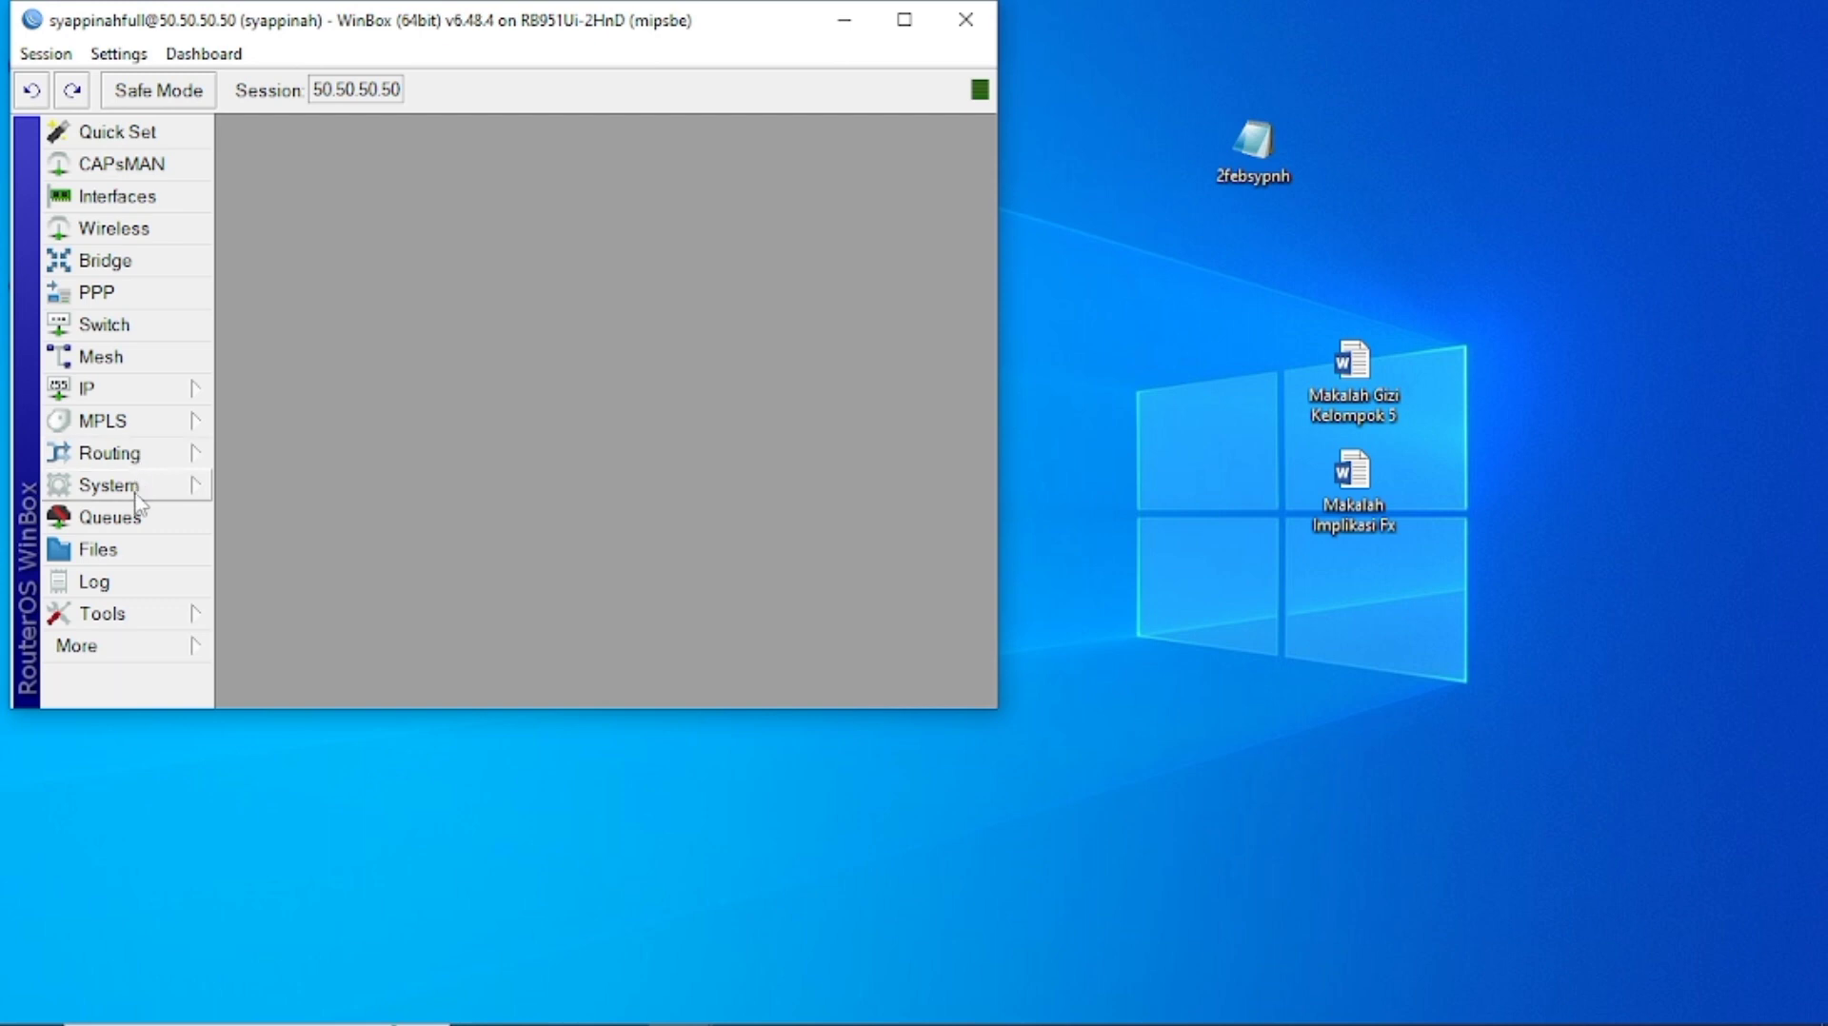
left_click(141, 558)
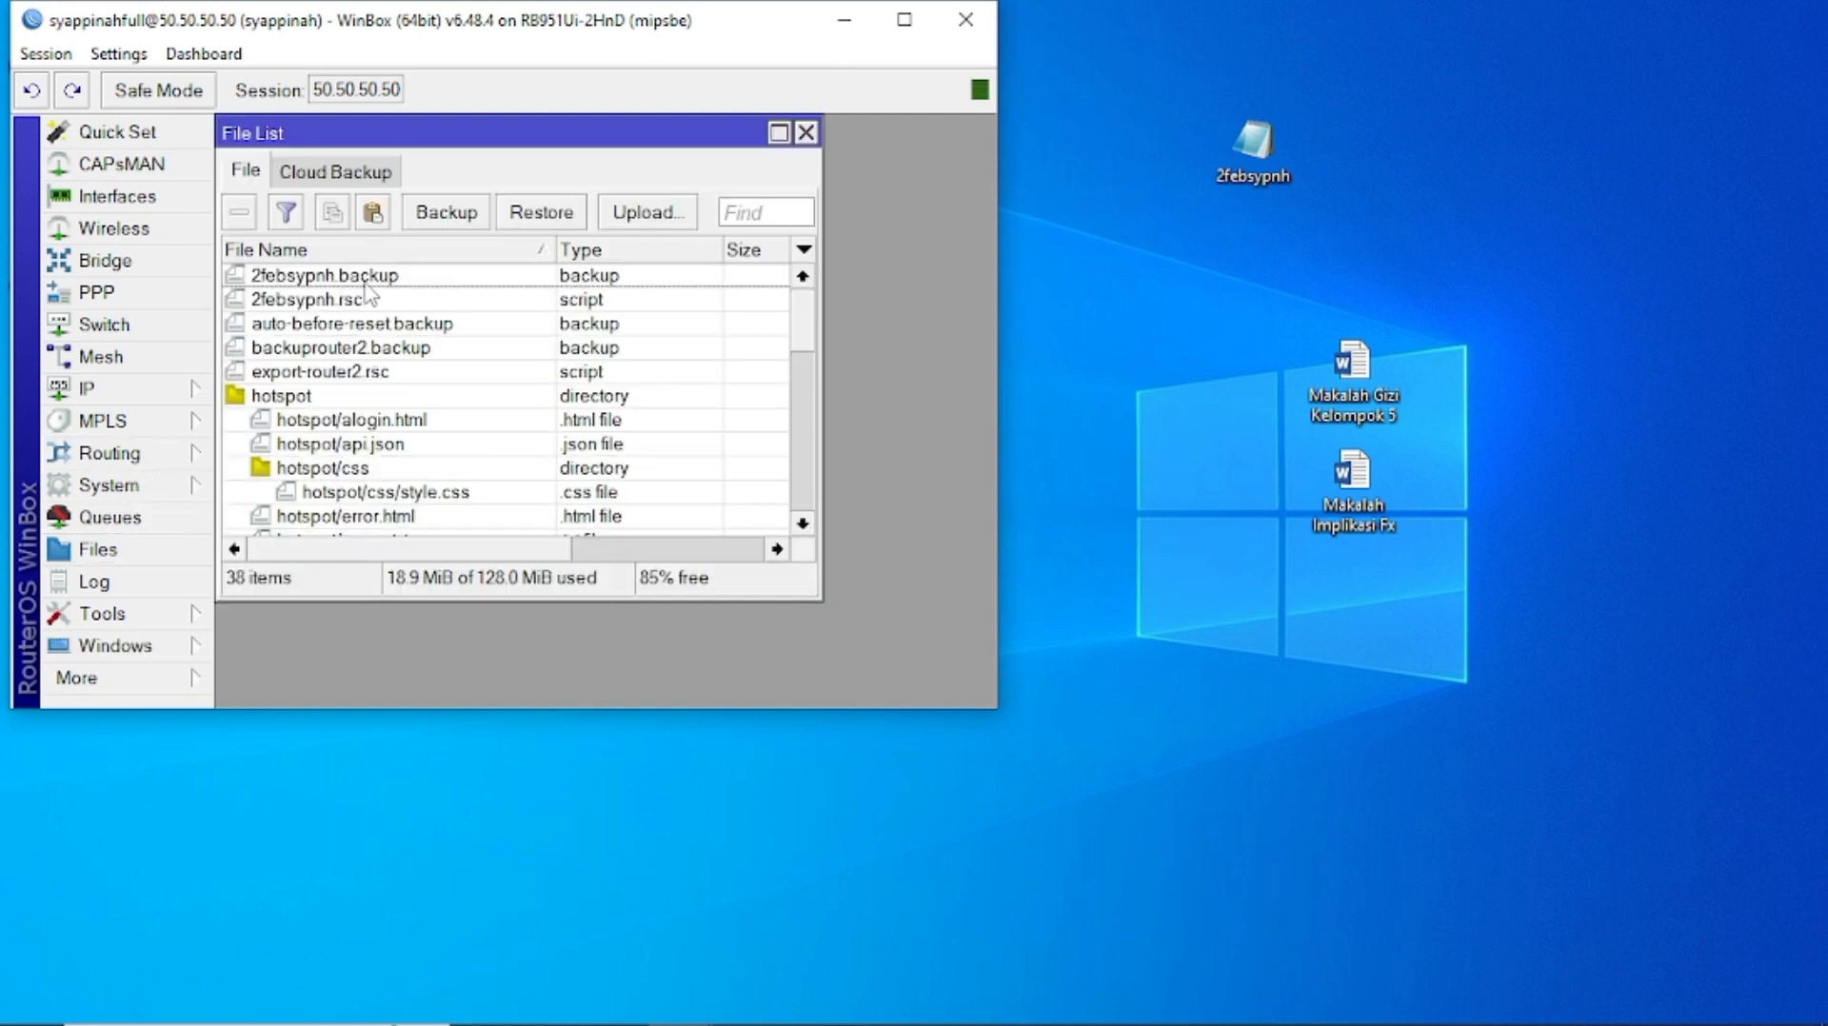
left_click_drag(364, 304, 1285, 246)
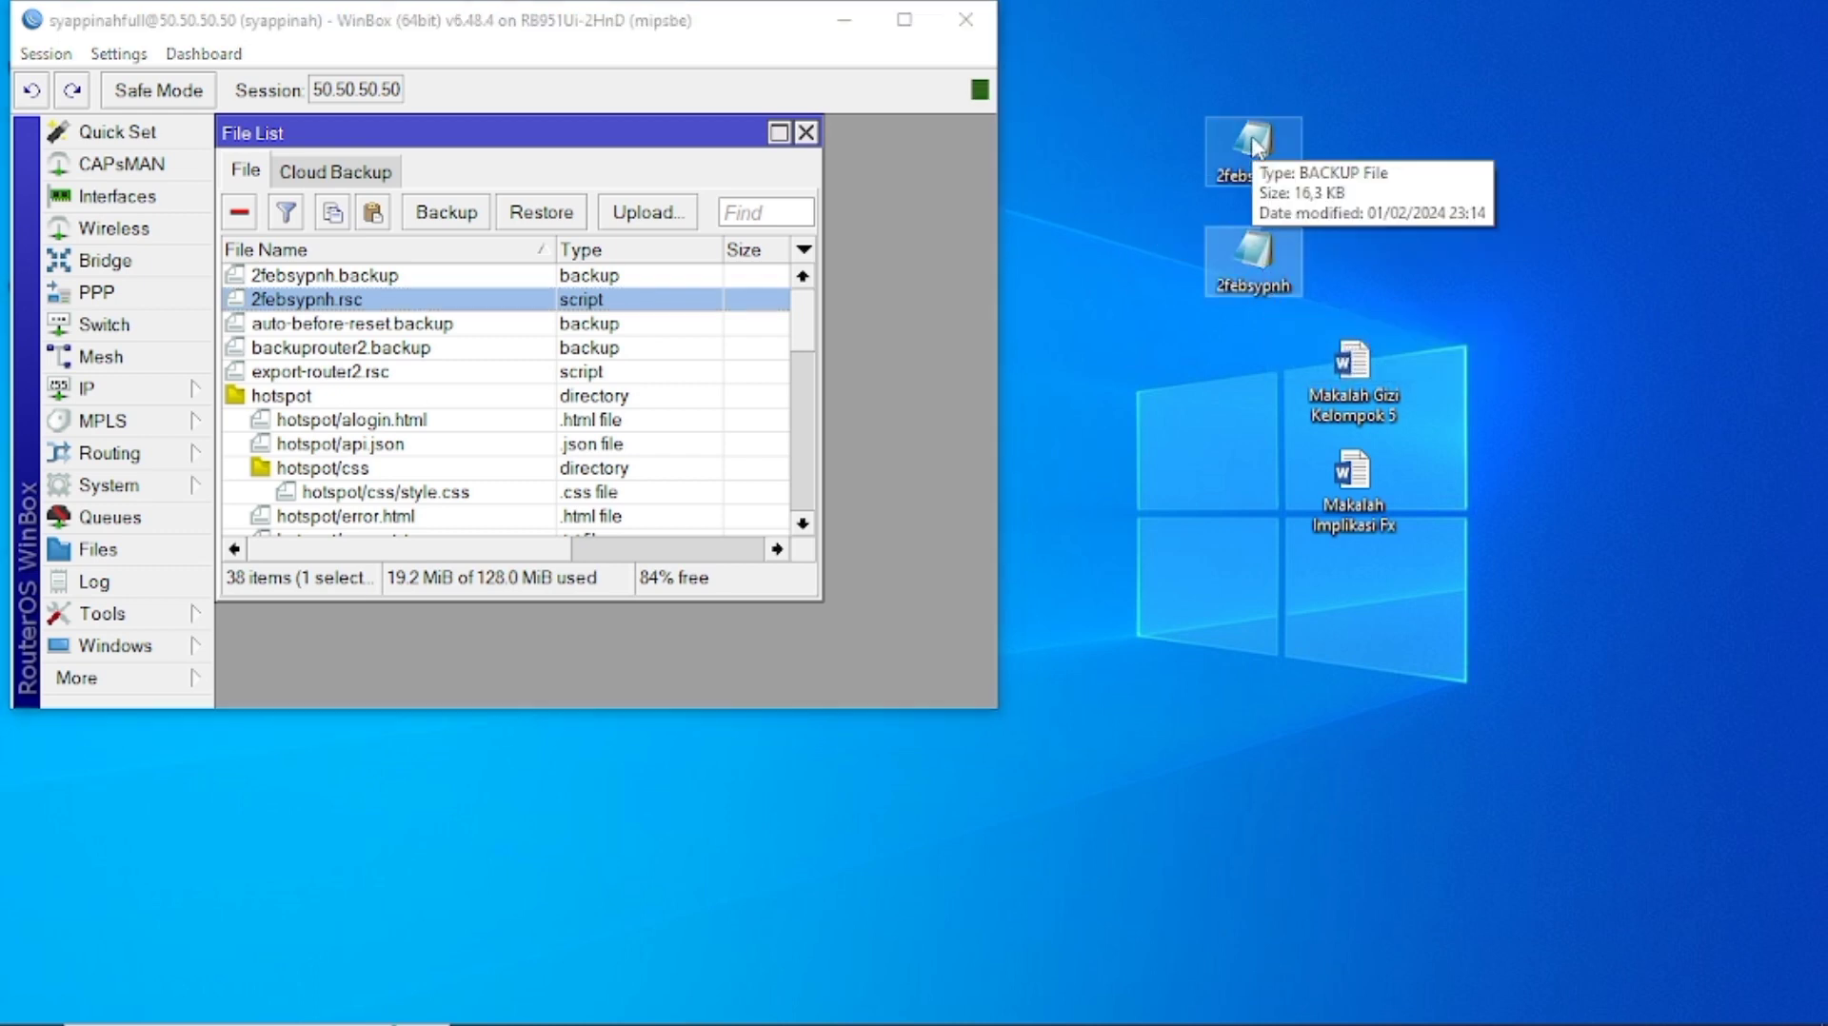
Open the copied 2febsypnh.rsc on the desktop with Notepad.
double_click(1265, 276)
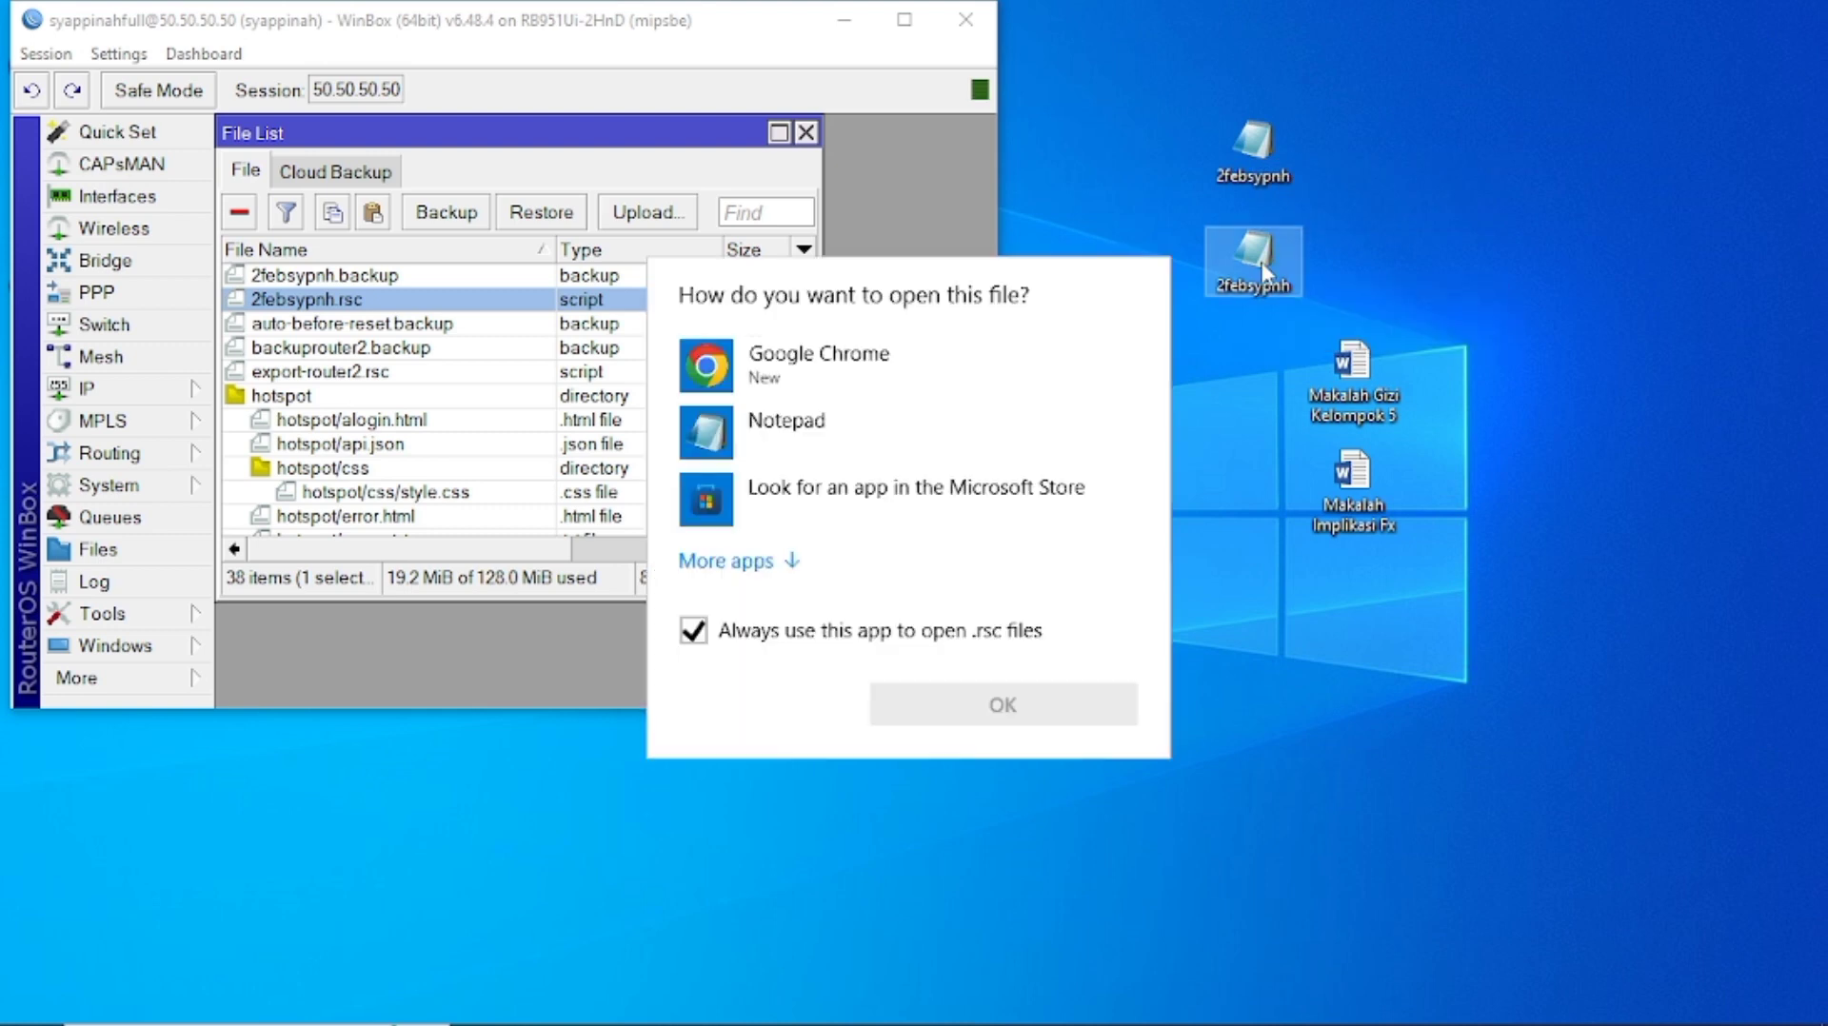
left_click(828, 454)
left_click(1003, 715)
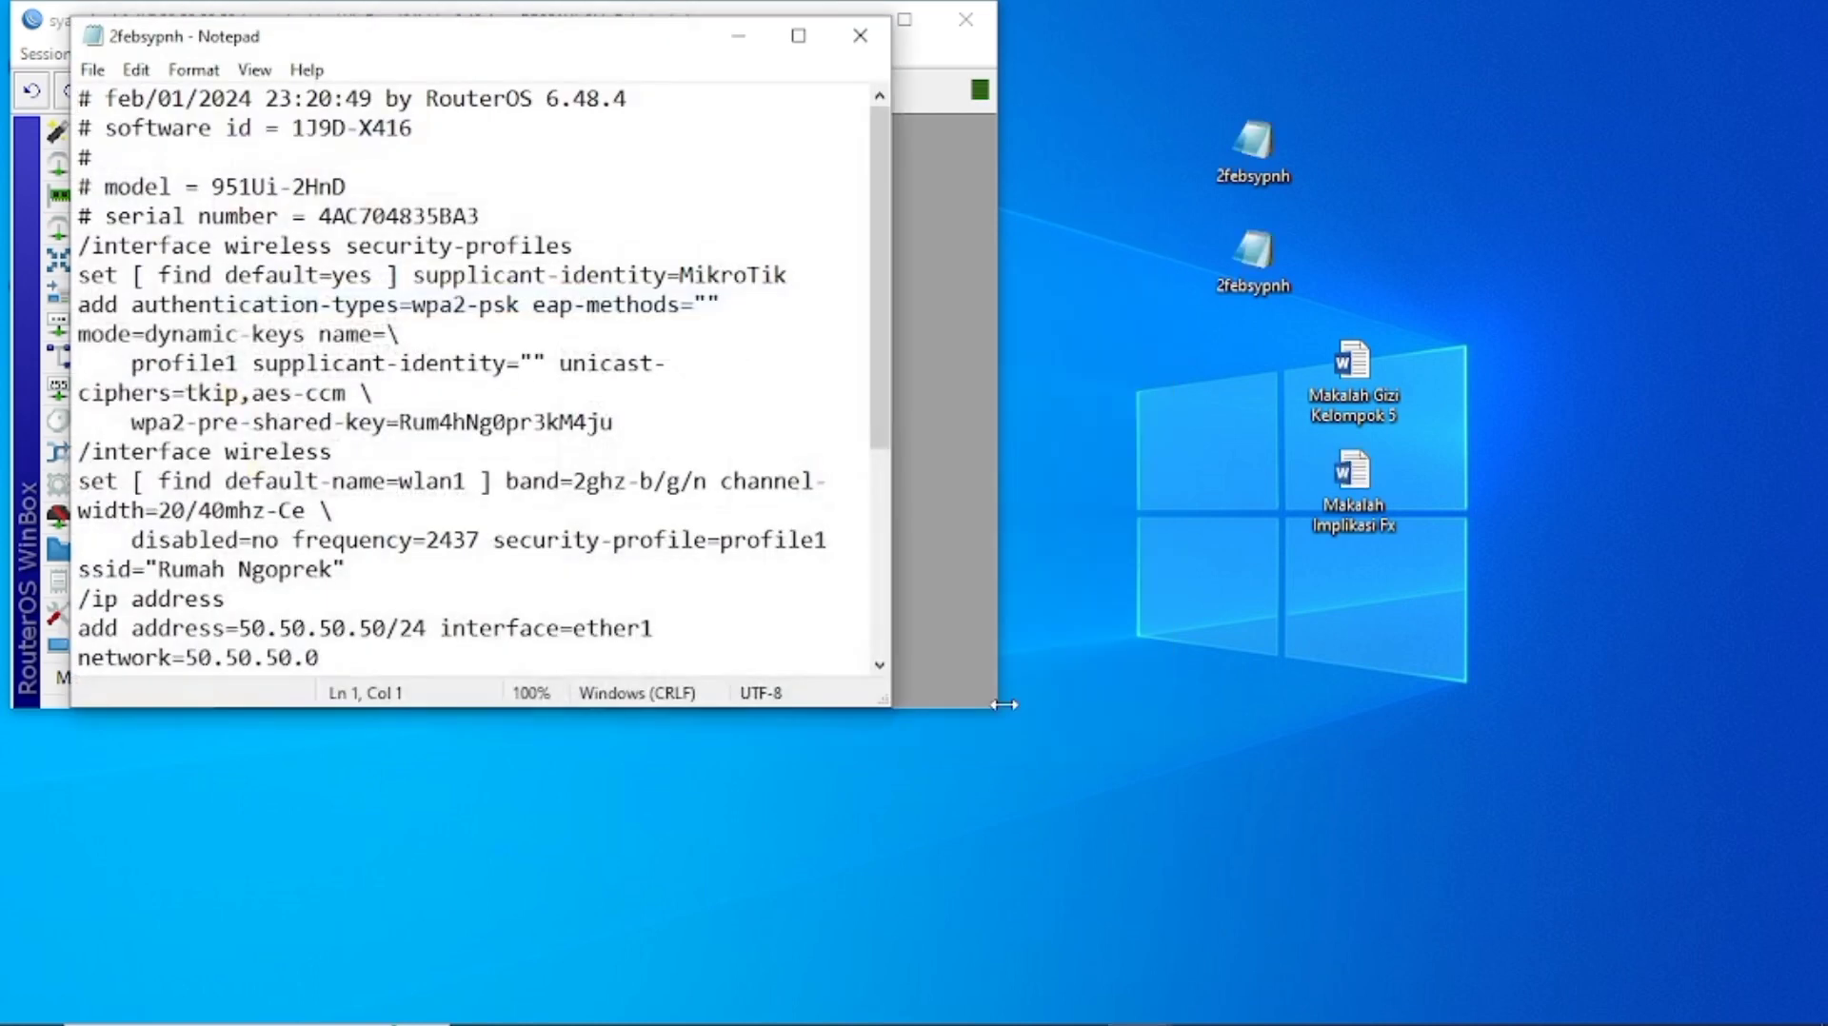
Maximize Notepad and change the ether1 address from 50.50.50.50 to 60.60.60.60.
left_click_drag(888, 360, 853, 567)
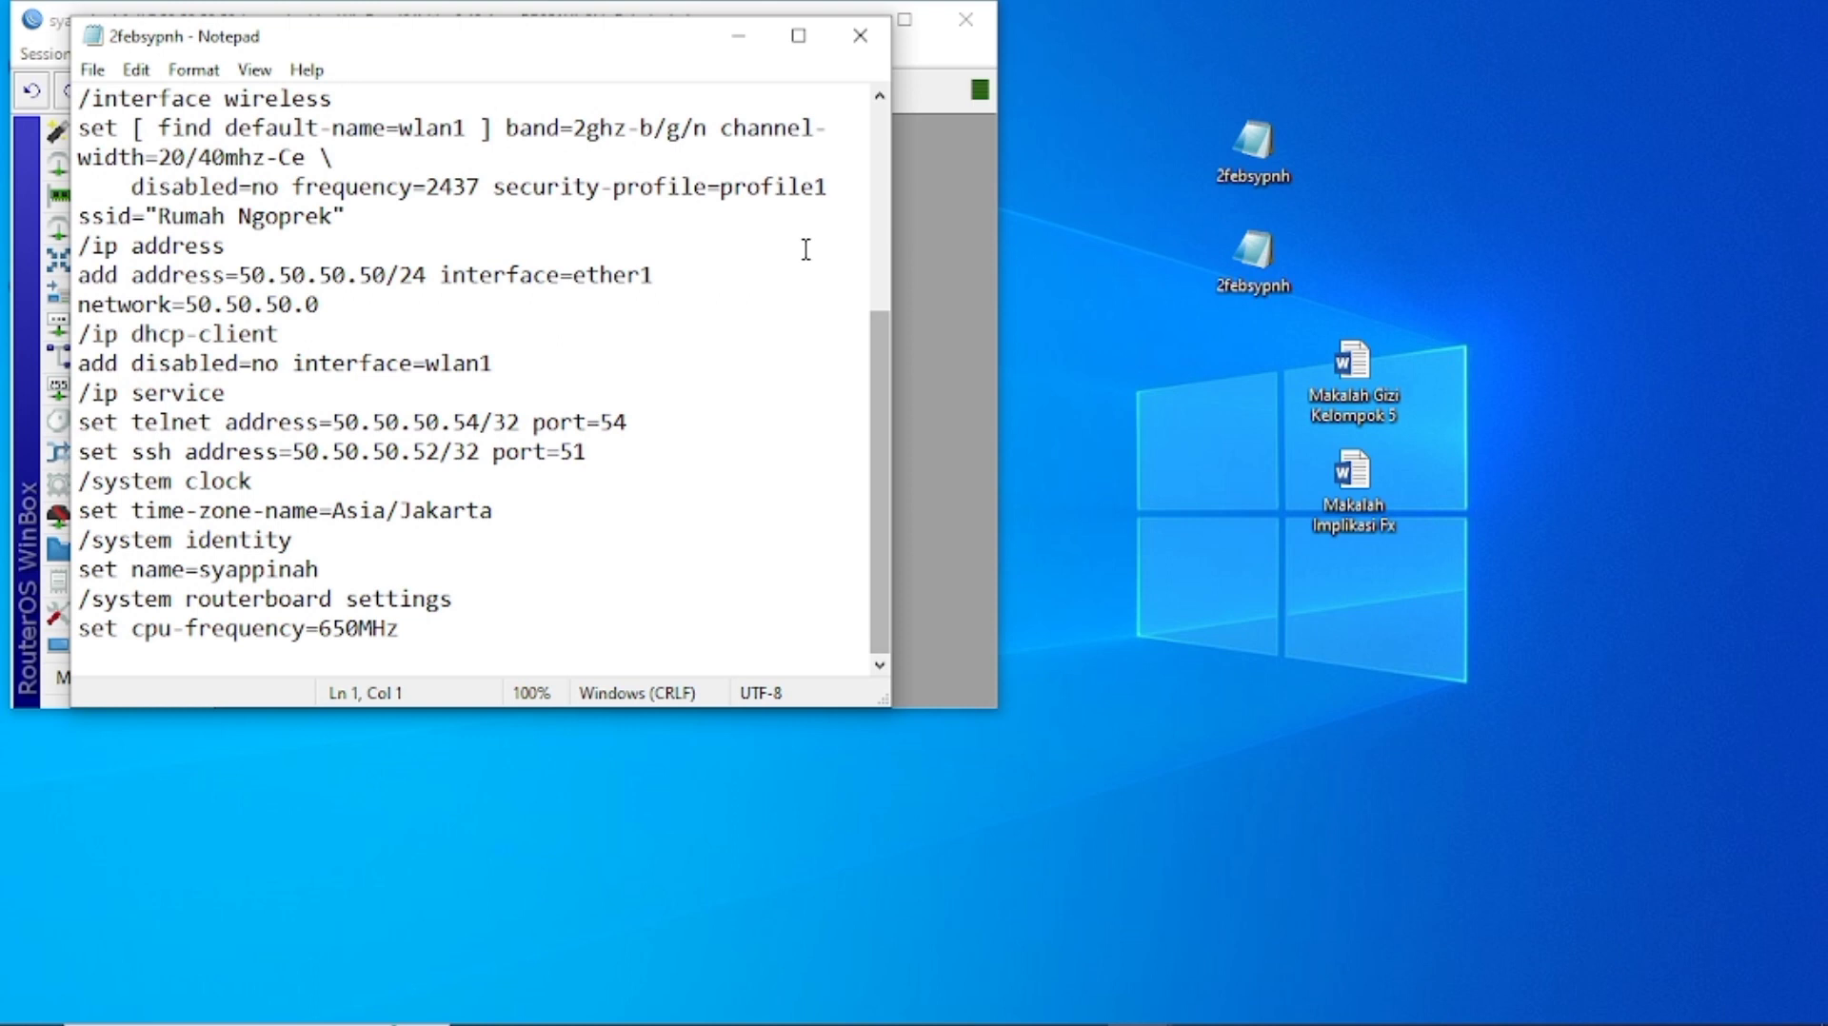
left_click(799, 35)
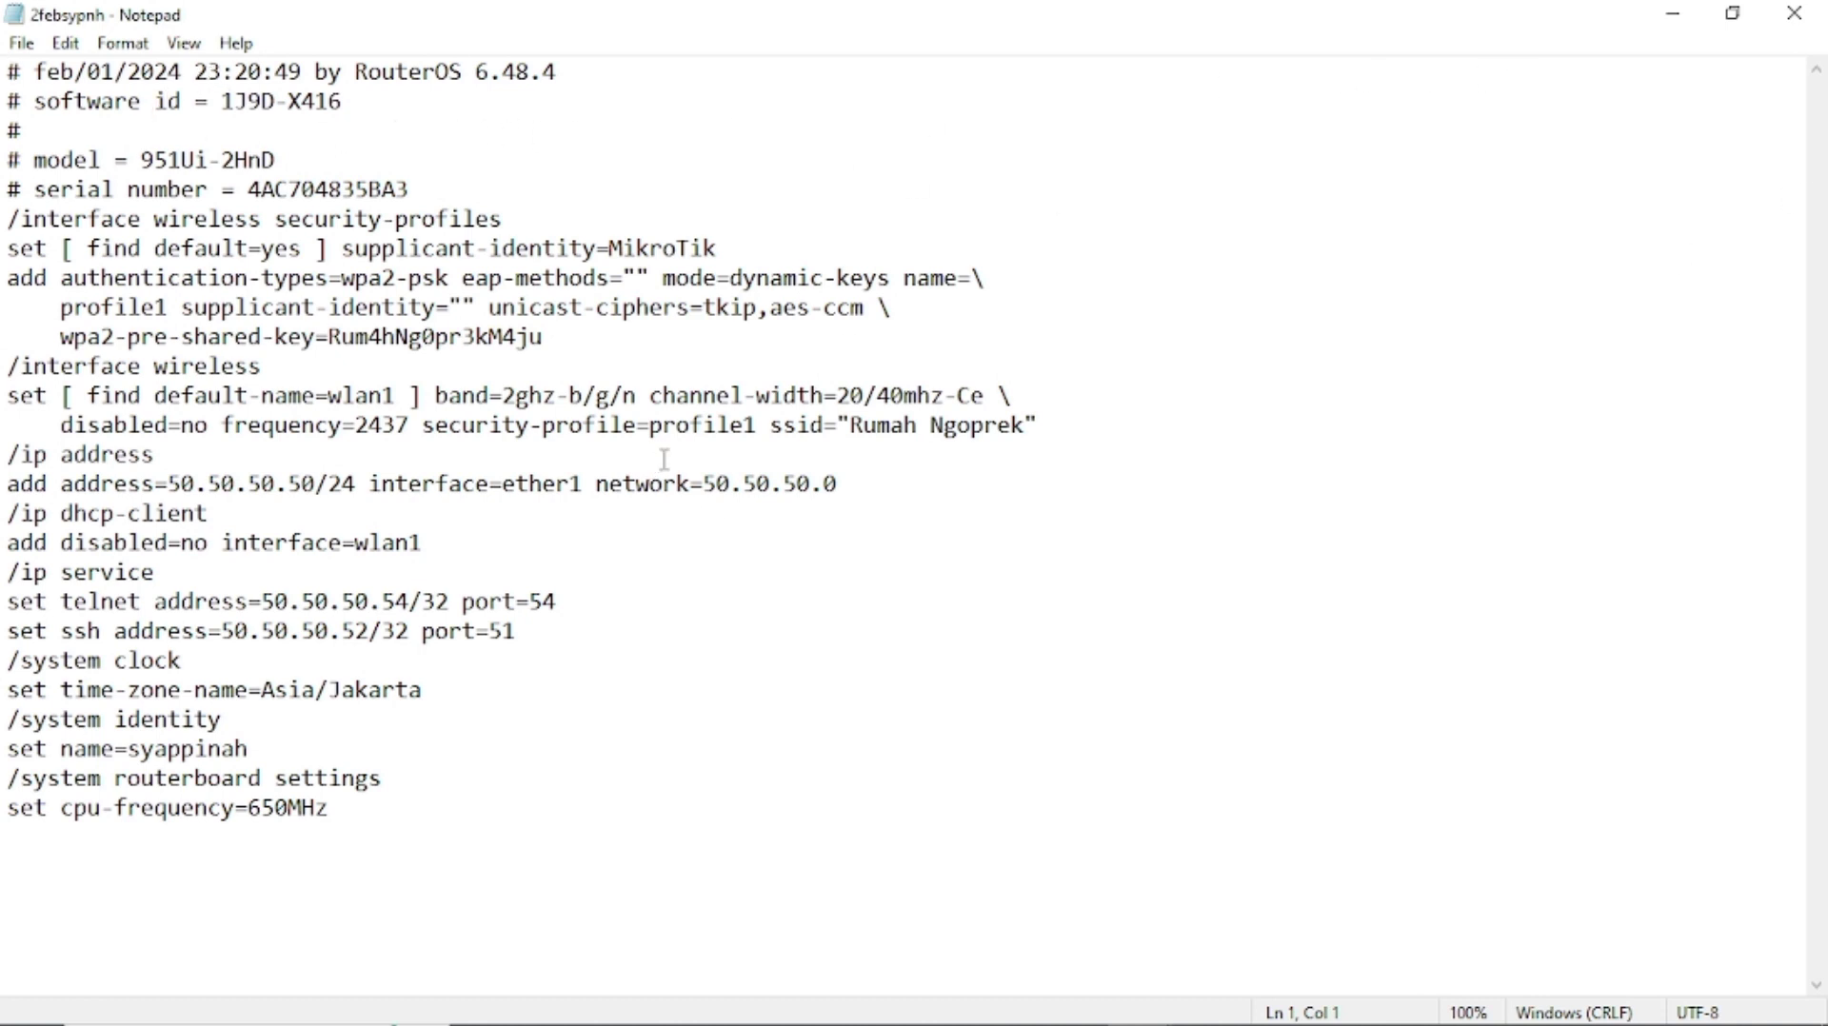
left_click(302, 485)
key("BackSpace")
type("6")
key("Left")
key("Left")
key("Left")
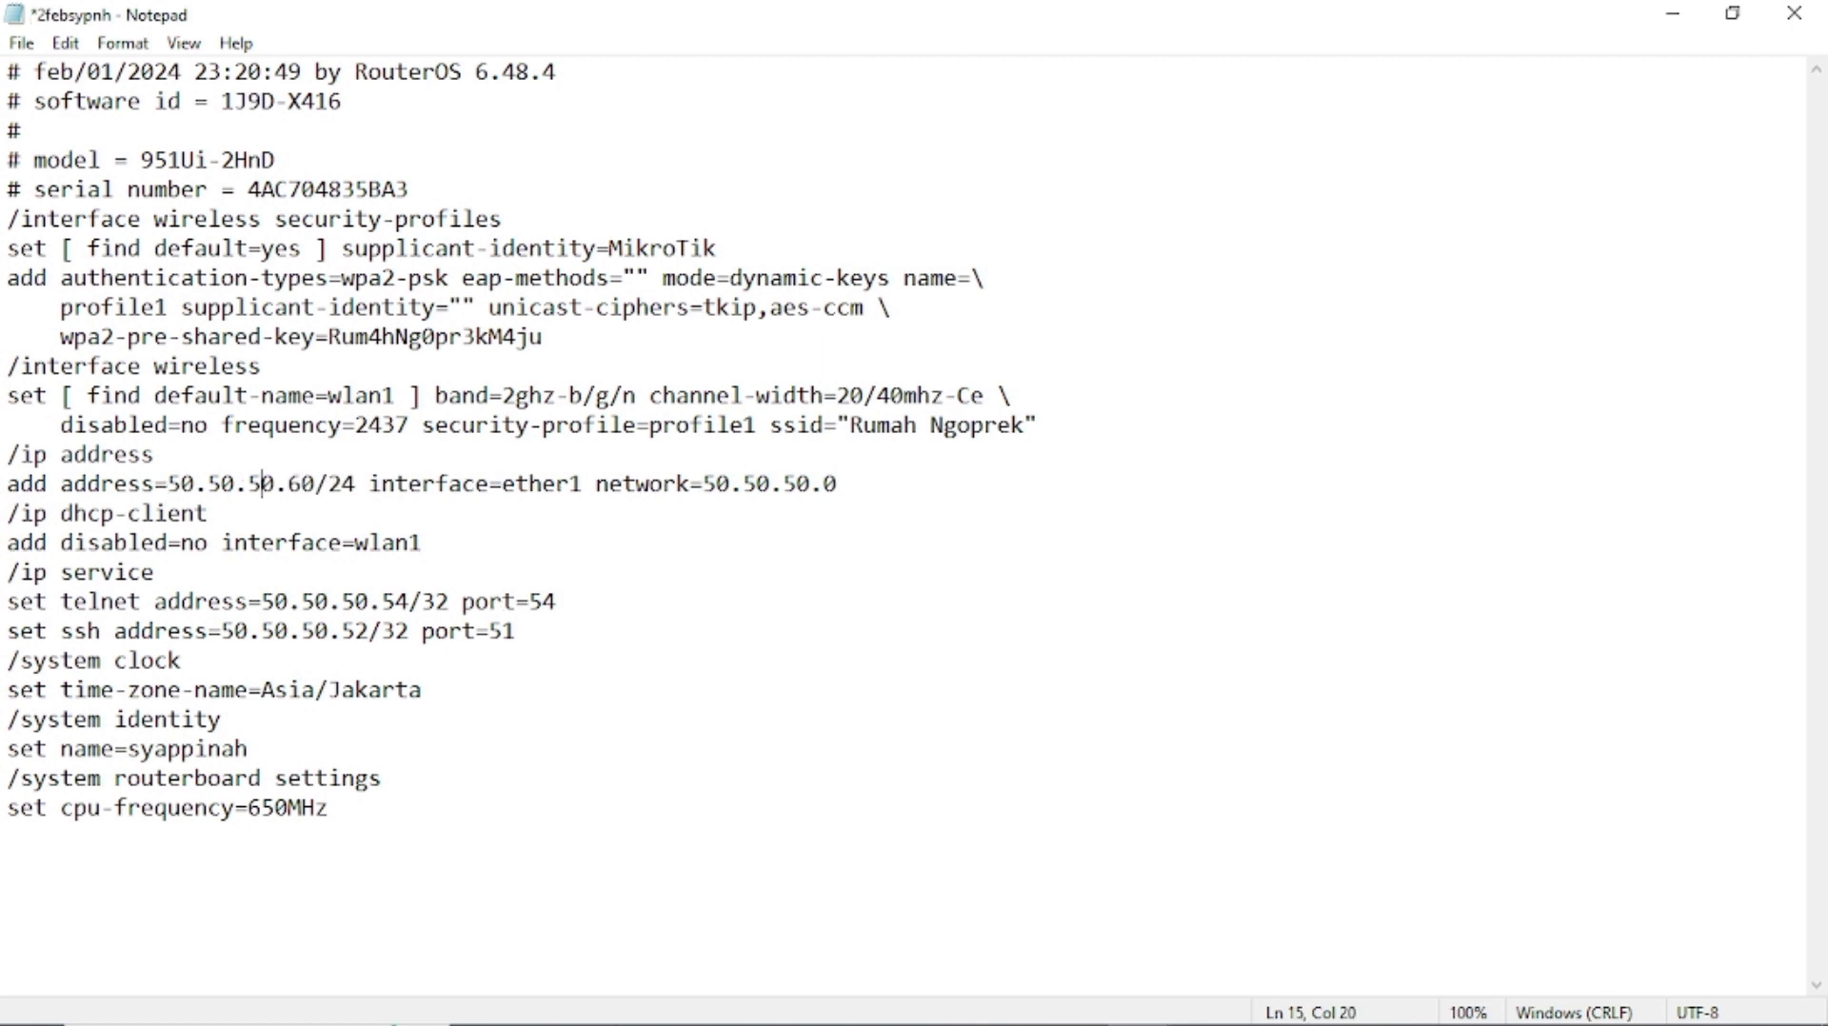
key("Left")
key("BackSpace")
type("6")
key("Left")
key("Left")
key("Left")
key("BackSpace")
type("6")
Change the network value from 50.50.50.0 to 60.60.60.0 and start saving under a new name.
left_click(717, 487)
key("BackSpace")
type("6")
key("Right")
key("Right")
key("Right")
key("BackSpace")
type("6")
key("Right")
key("Right")
key("Right")
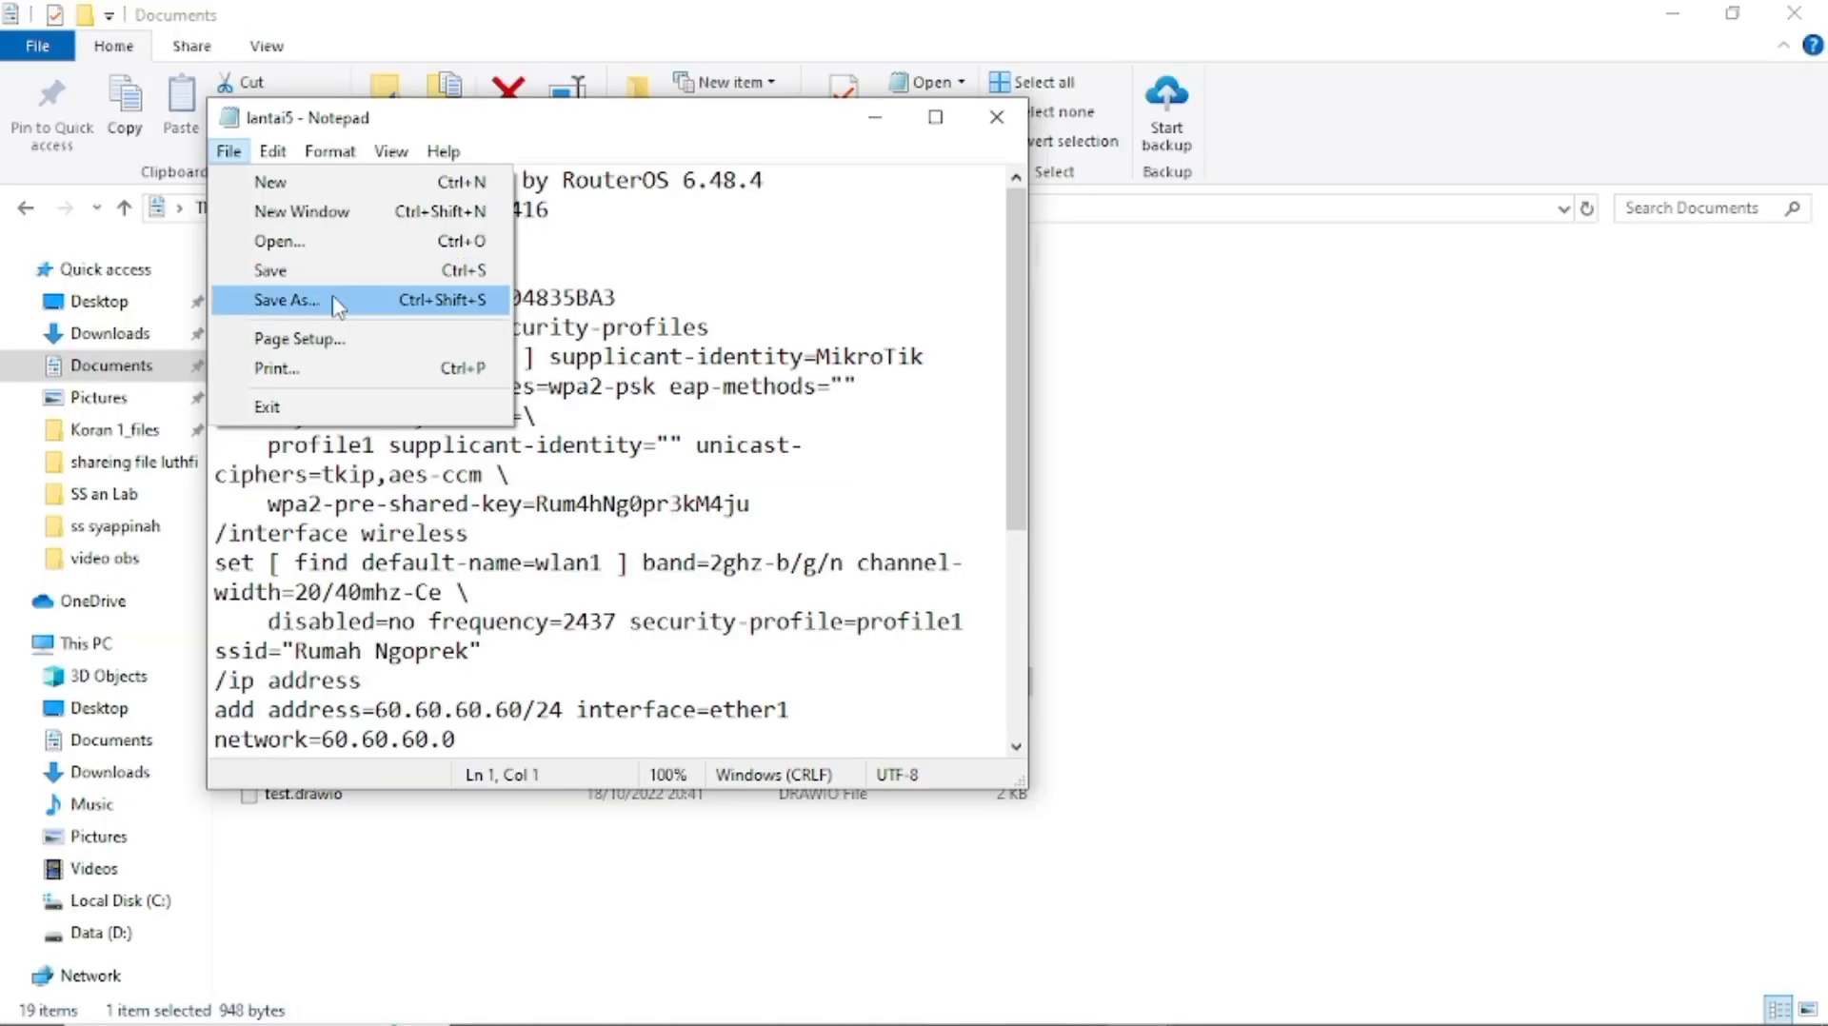
left_click(330, 302)
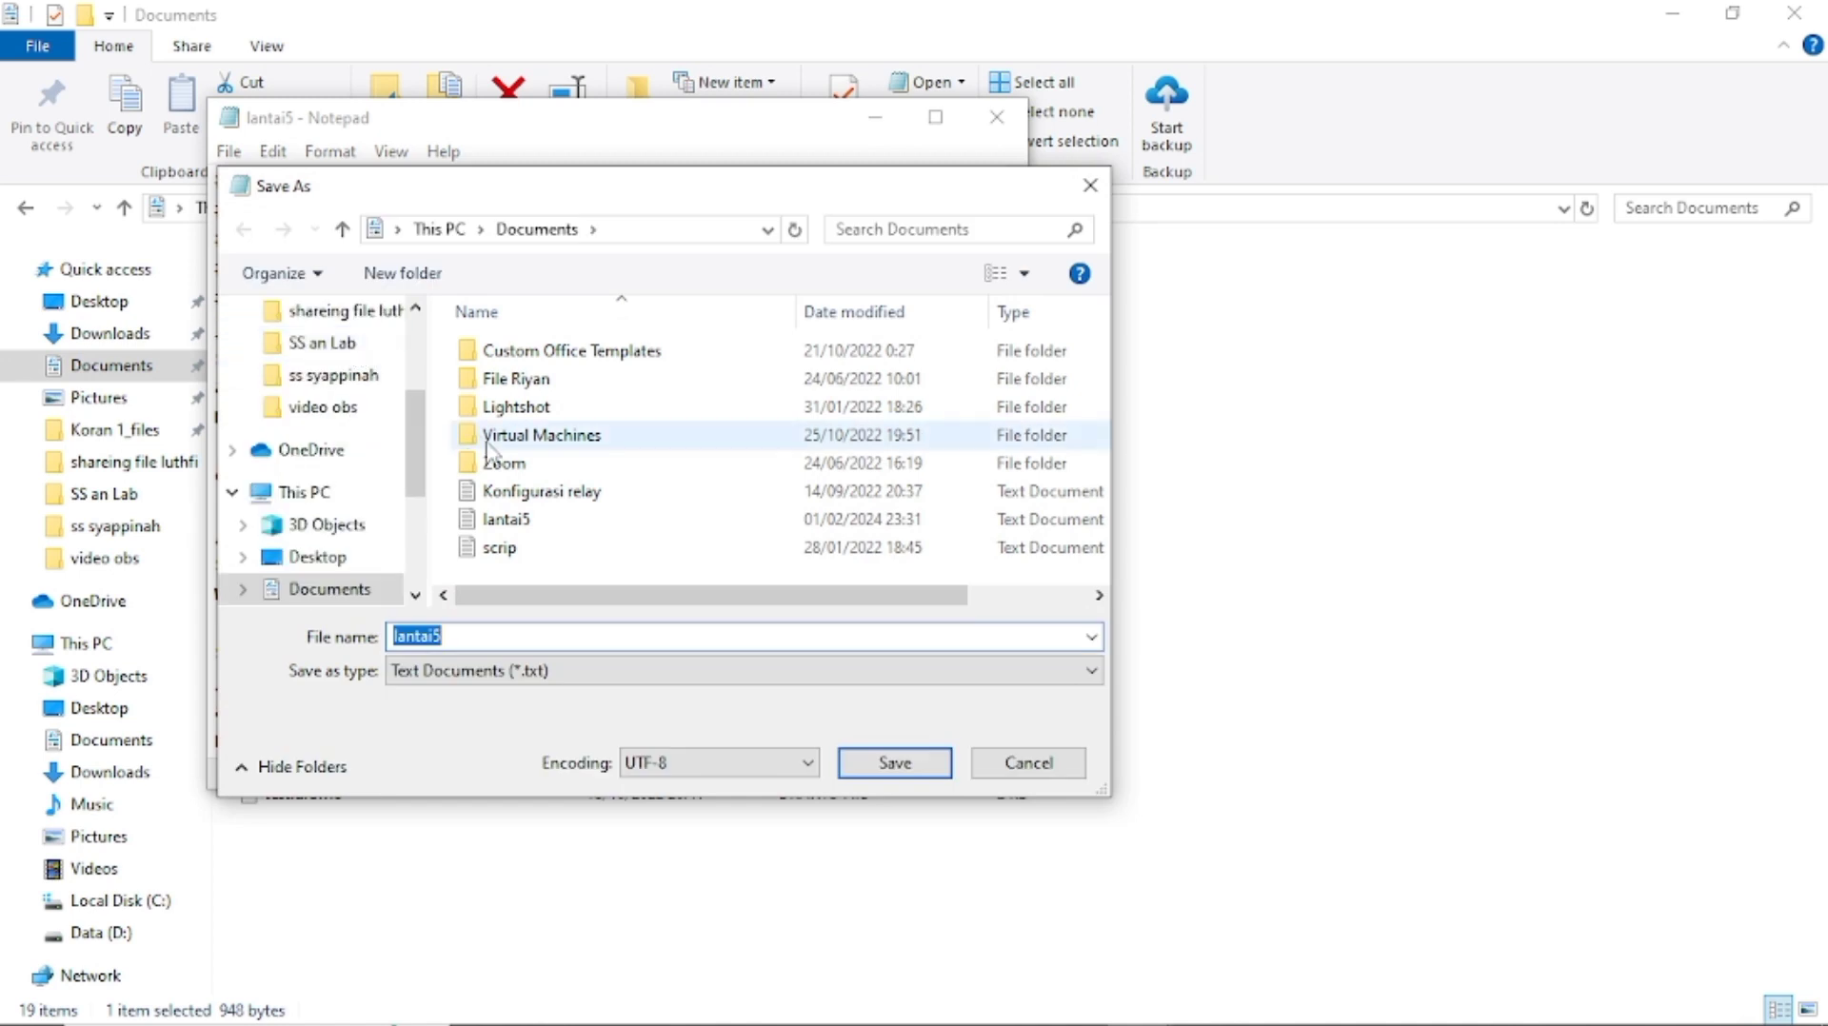
Keep the Text Document type, name the file lantai5.rsc in Documents, save it, and close Notepad.
left_click(592, 672)
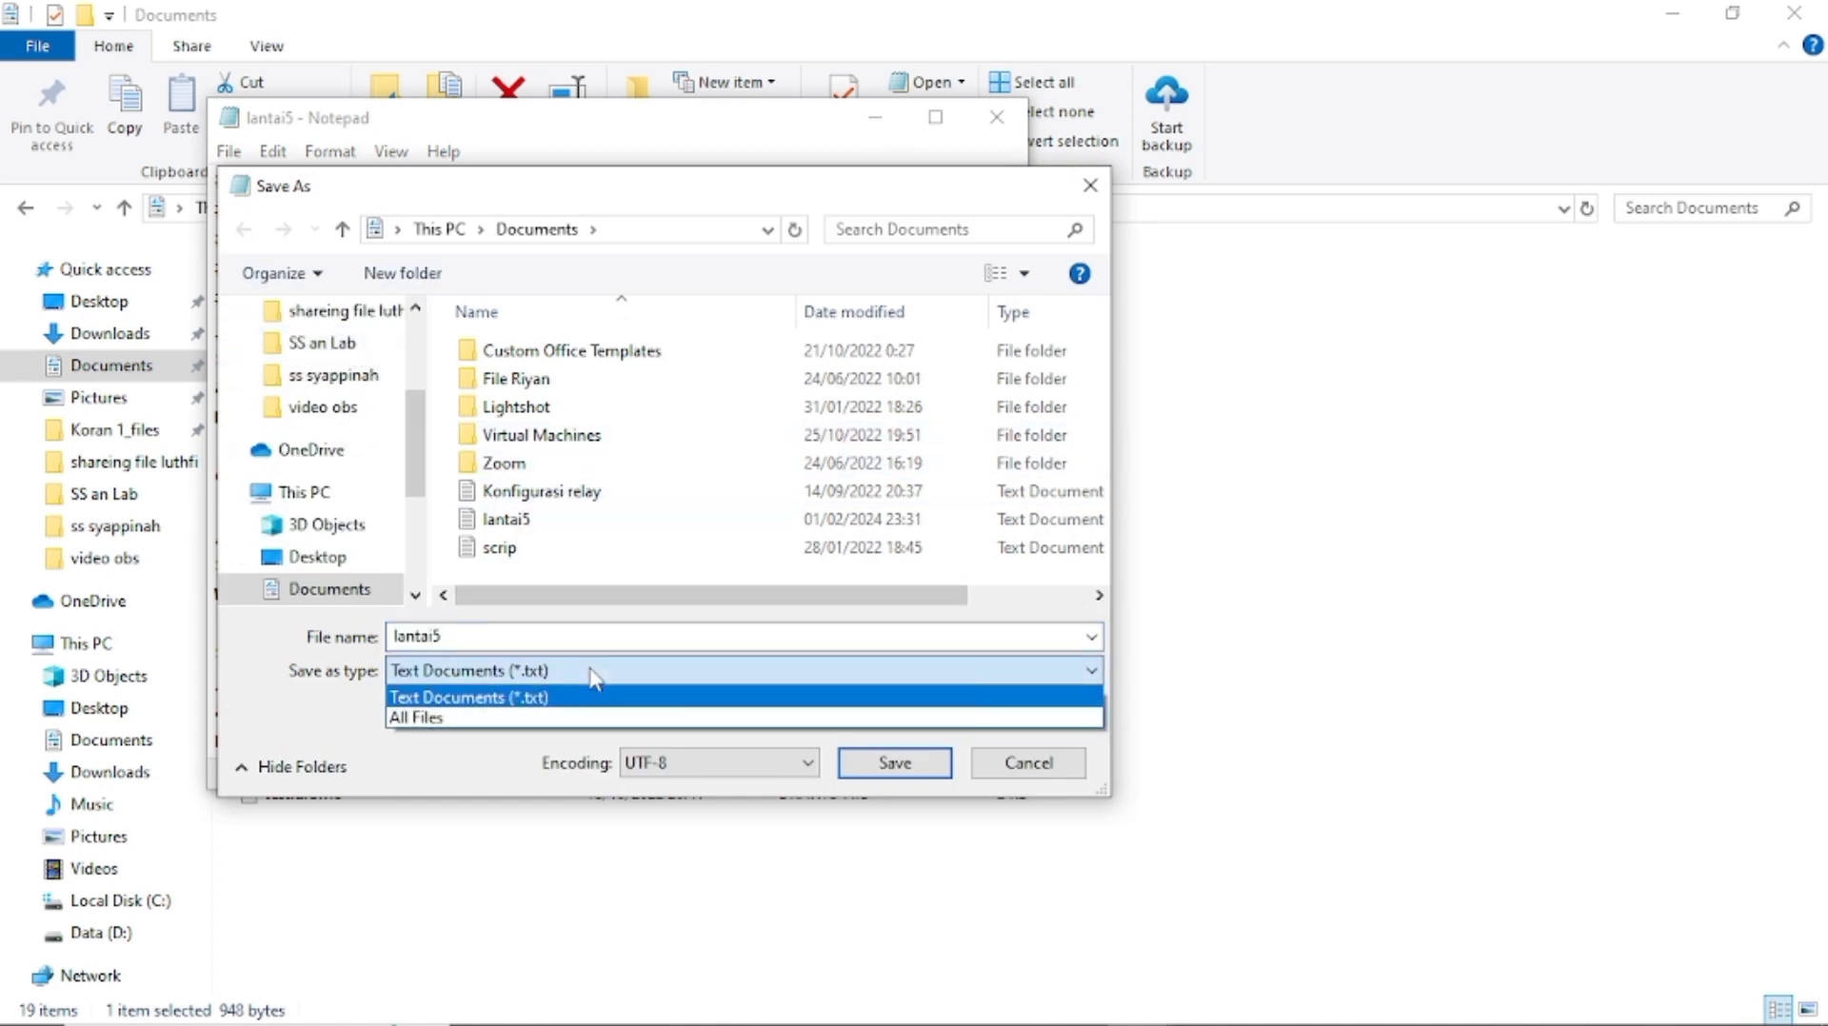
left_click(592, 674)
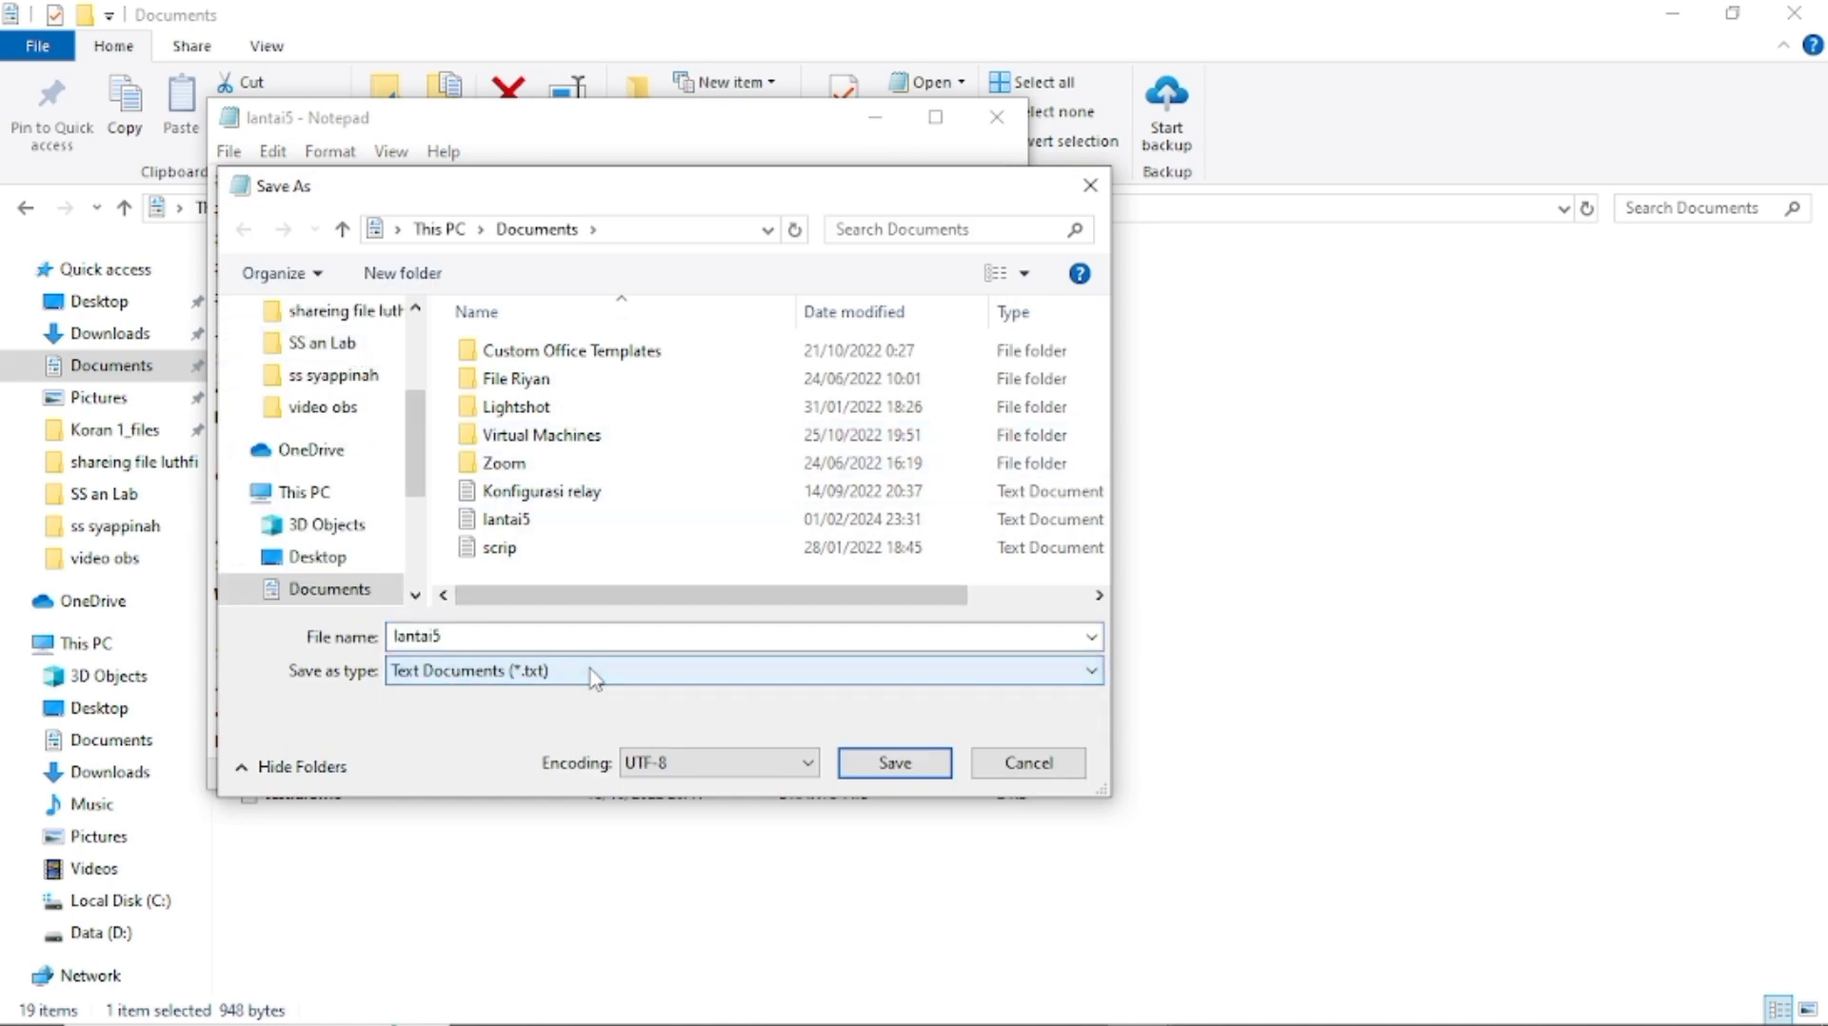
left_click(580, 641)
left_click(562, 643)
type(".rsc")
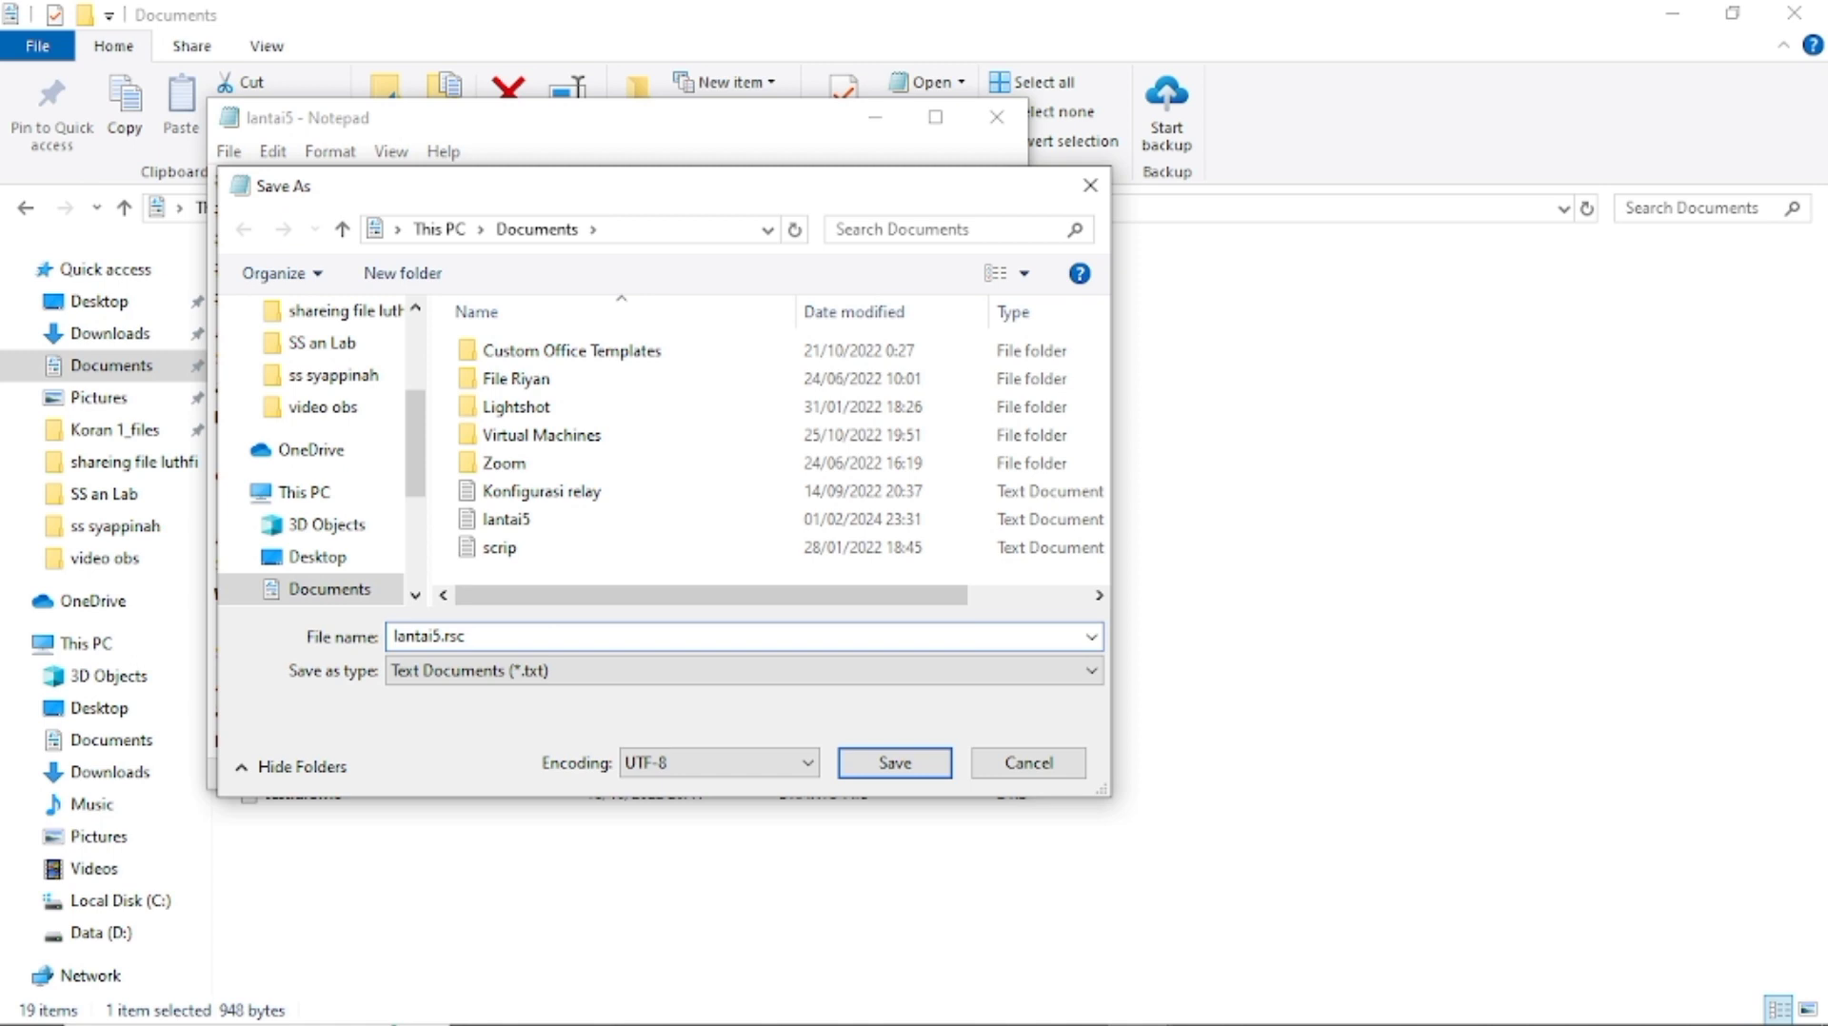
left_click(895, 763)
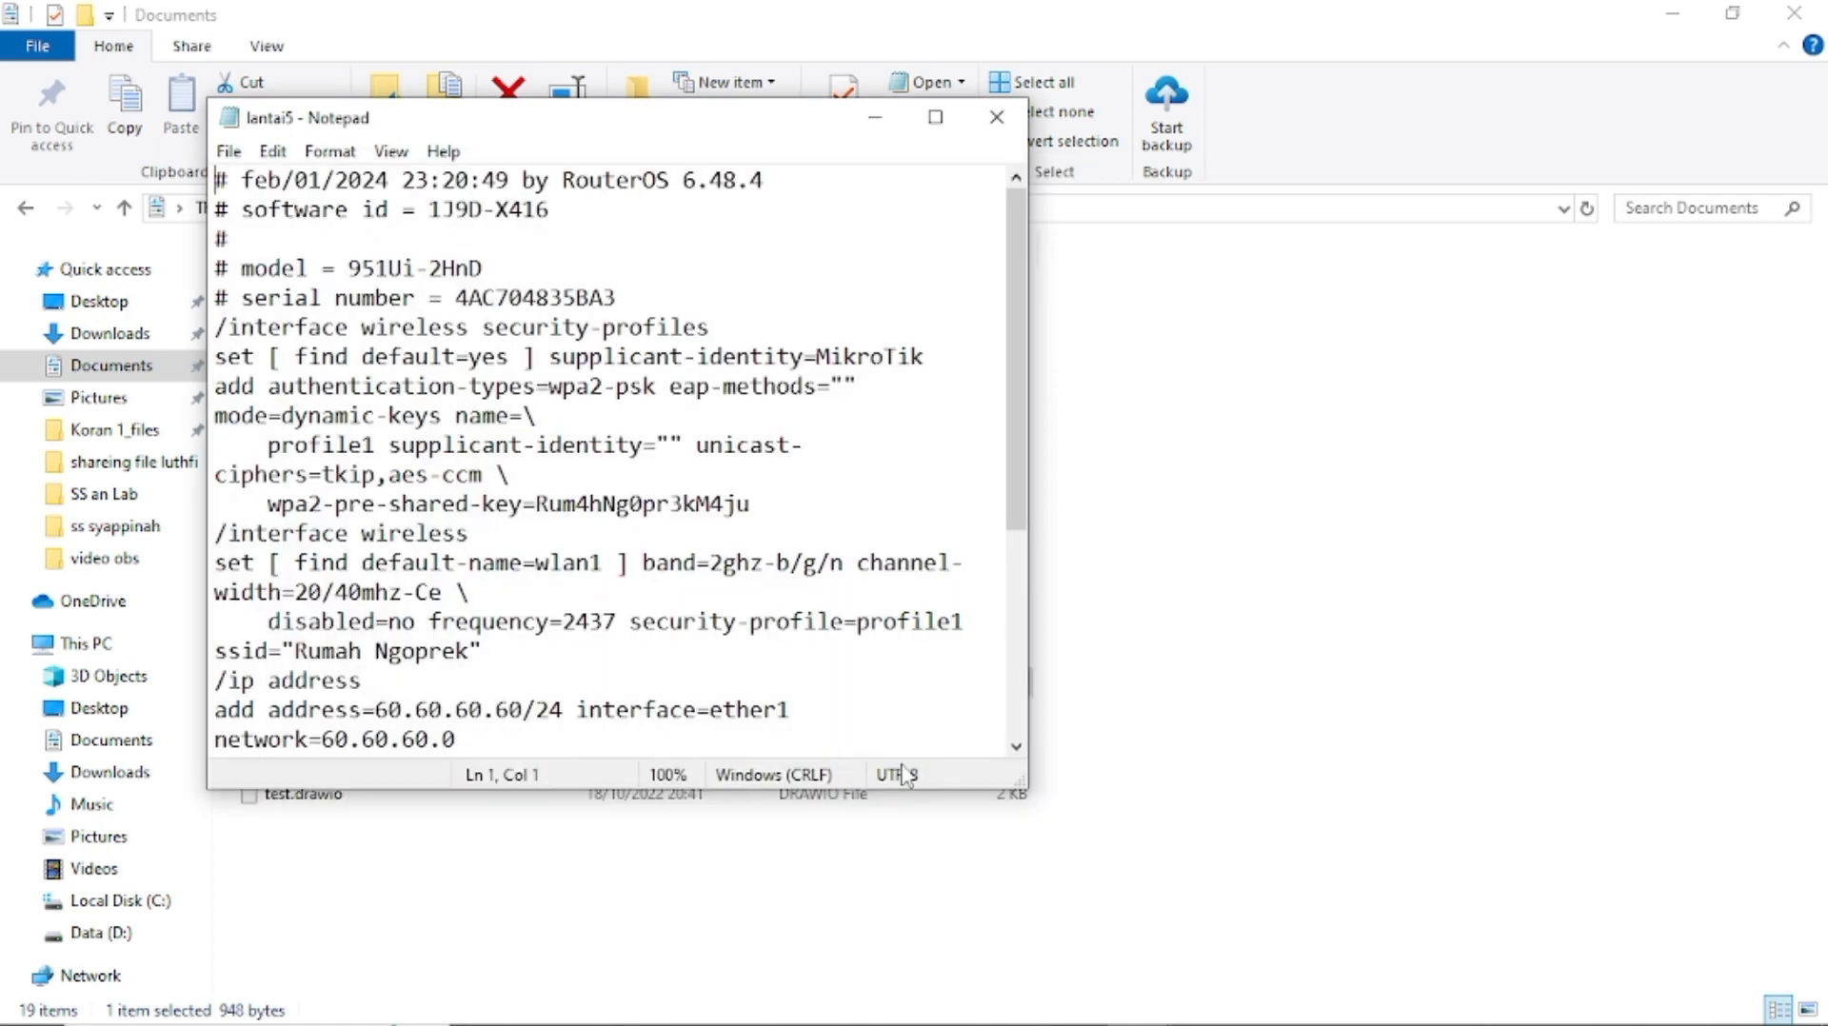
left_click(997, 117)
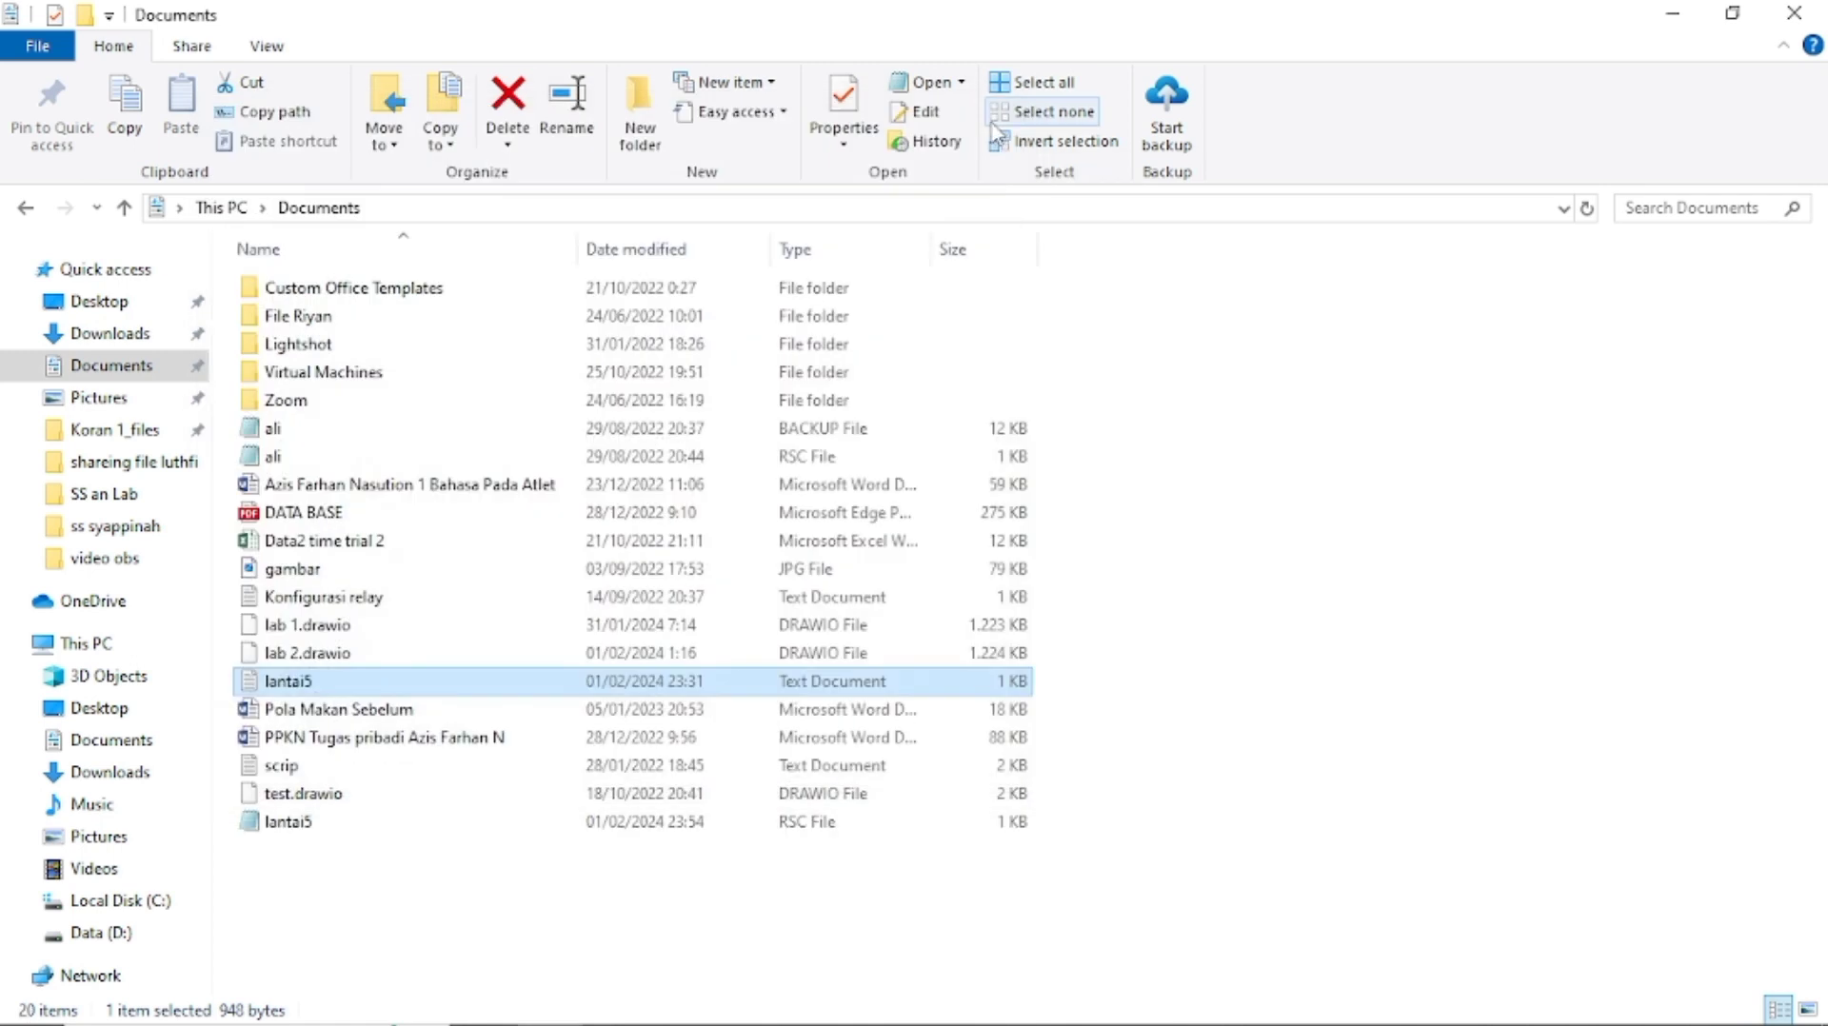
Close the Documents window and delete 2febsypnh.backup and 2febsypnh.rsc from the router's files.
left_click(1793, 14)
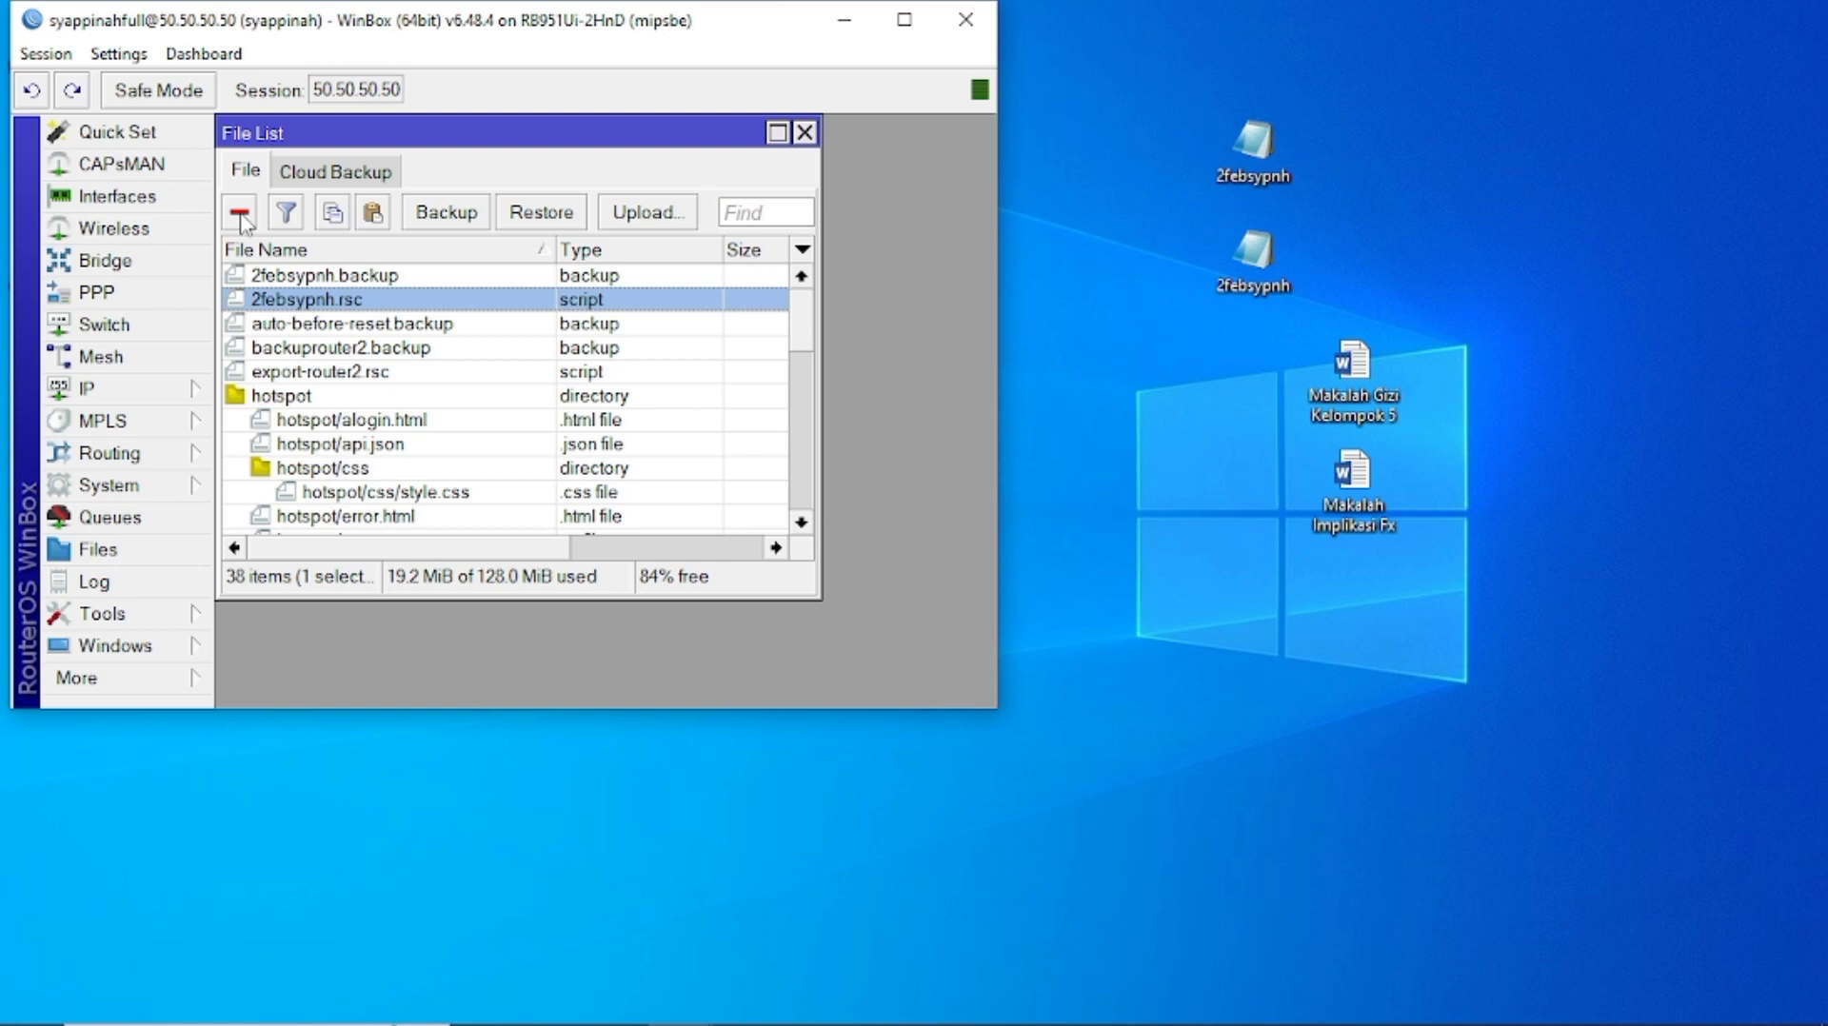
left_click(307, 278)
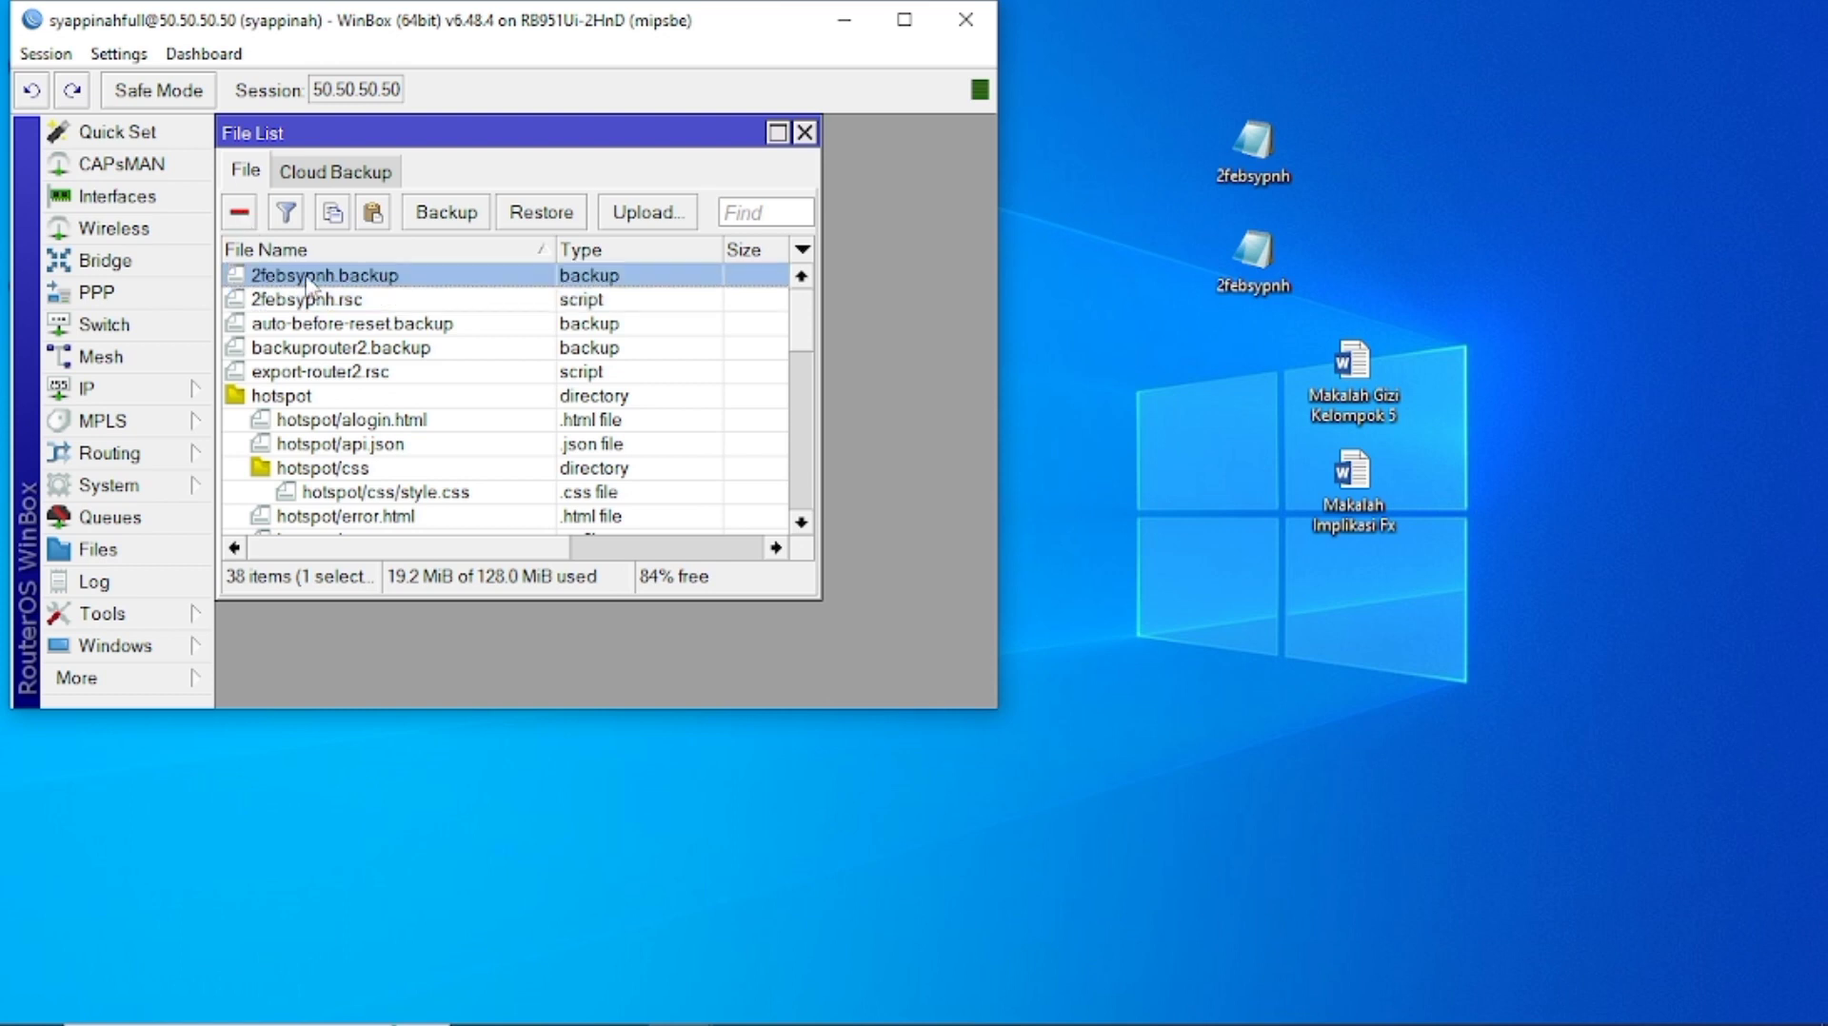
left_click(240, 215)
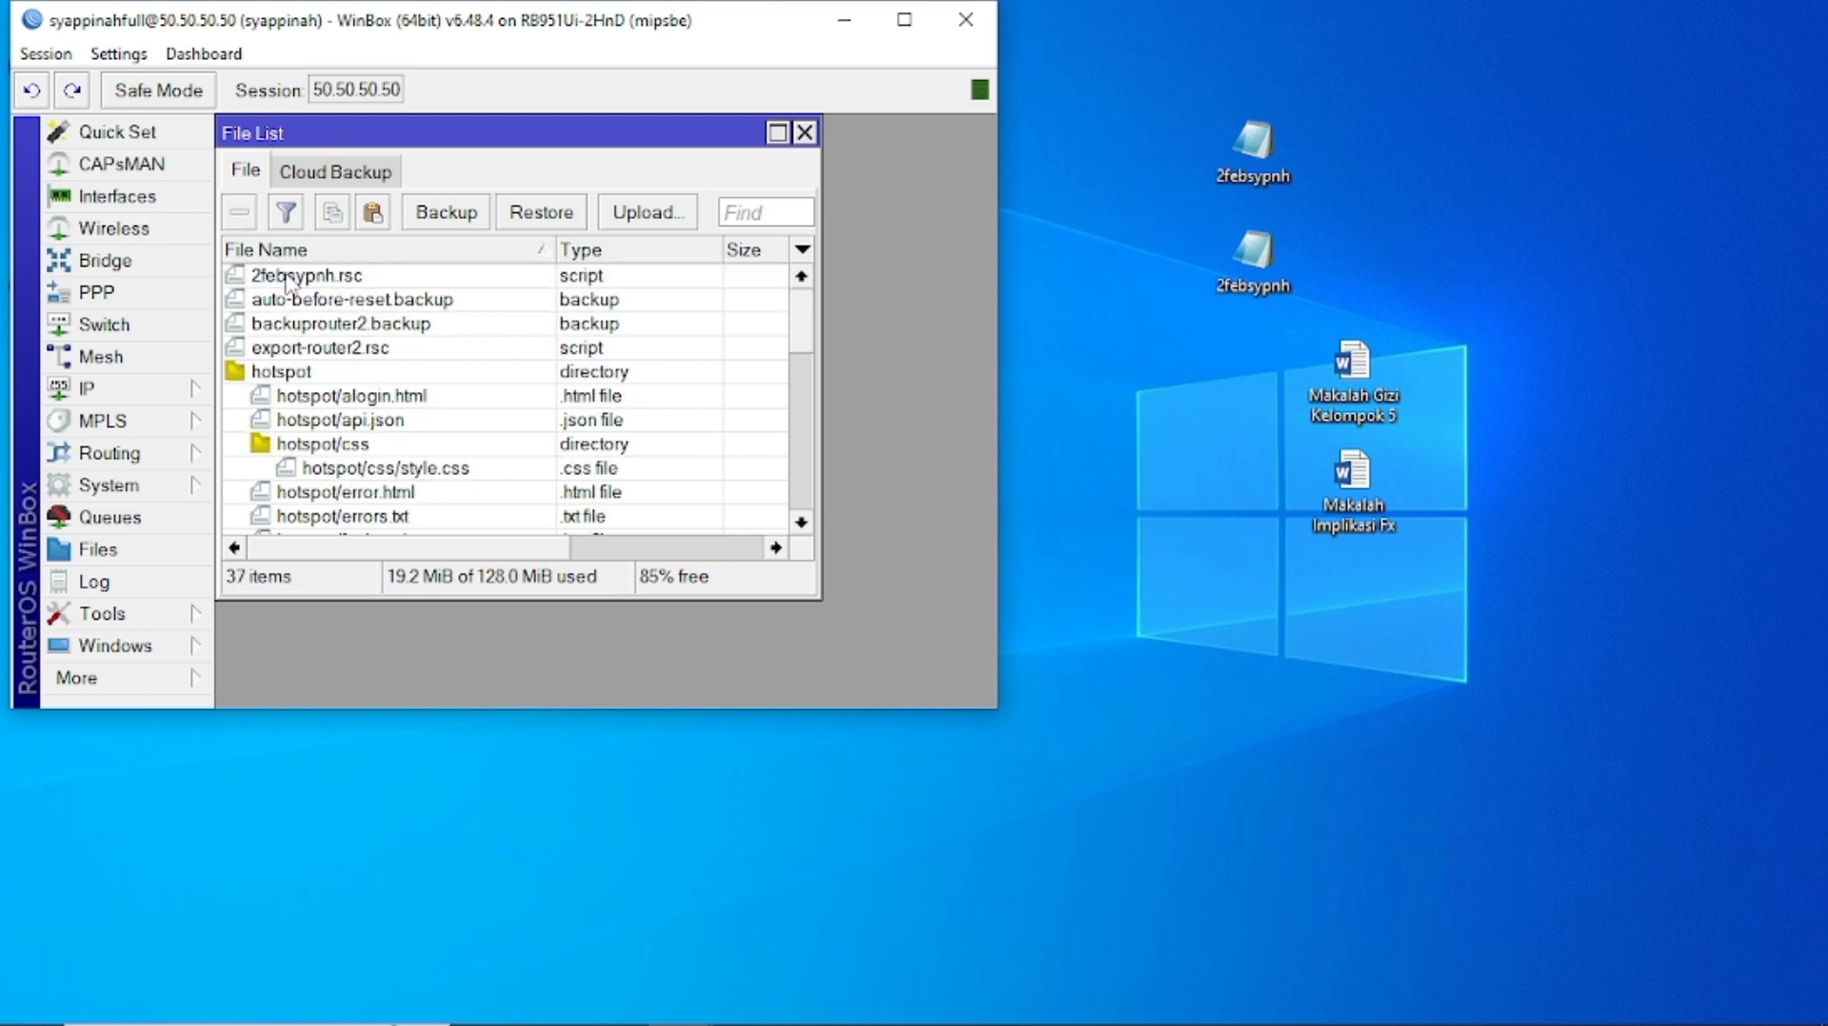
left_click(290, 278)
left_click(244, 219)
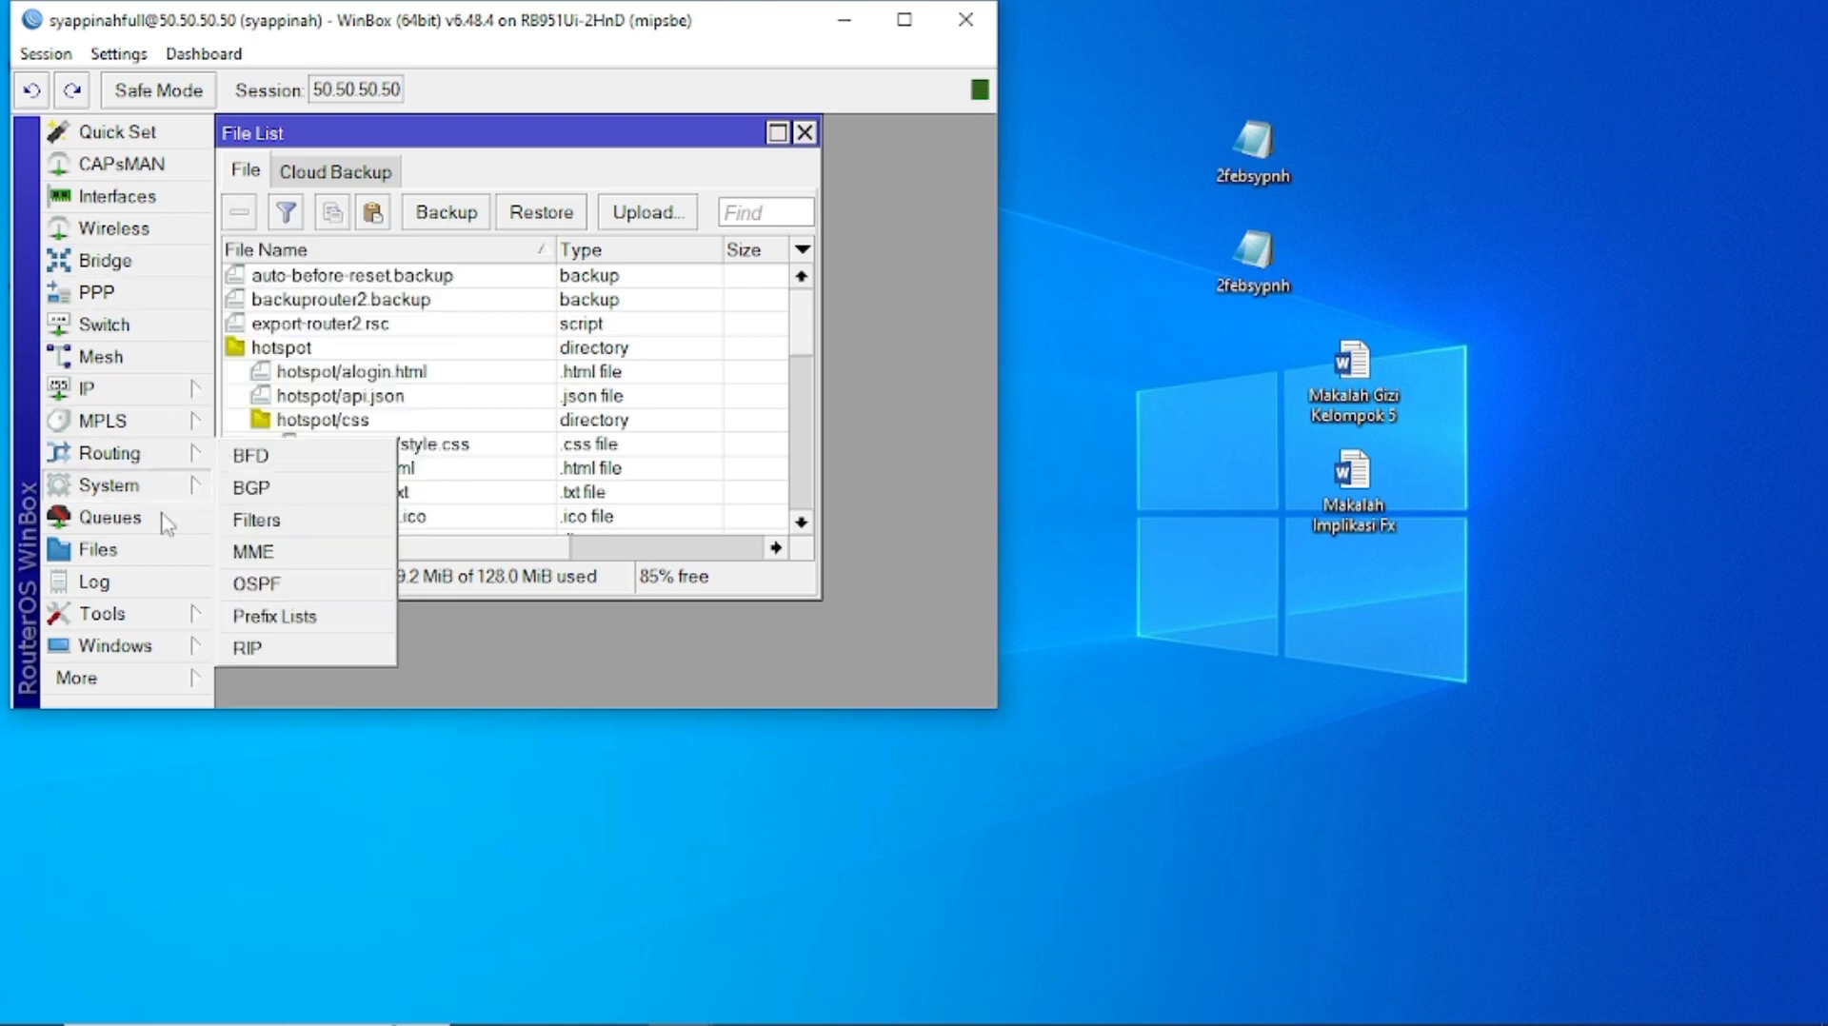
Reset the router configuration with No Default Configuration checked and confirm the reboot.
mouse_move(134, 487)
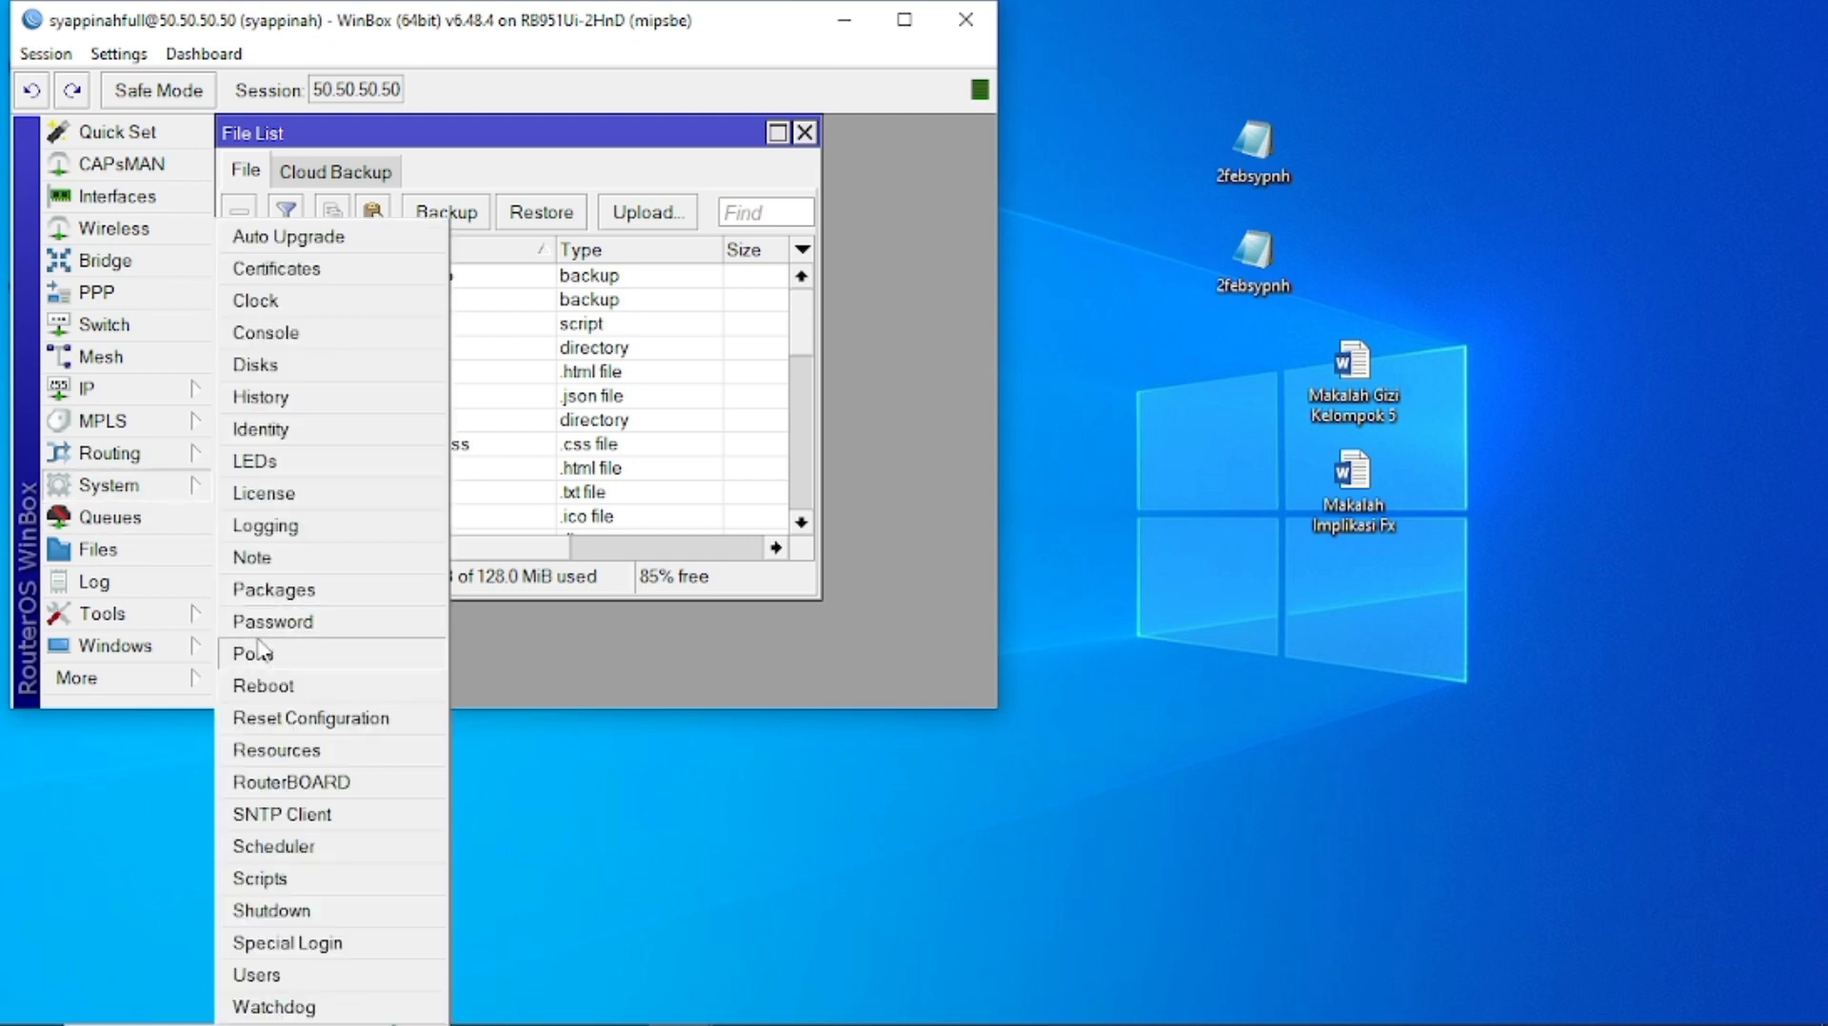
left_click(288, 723)
left_click(493, 428)
left_click(796, 352)
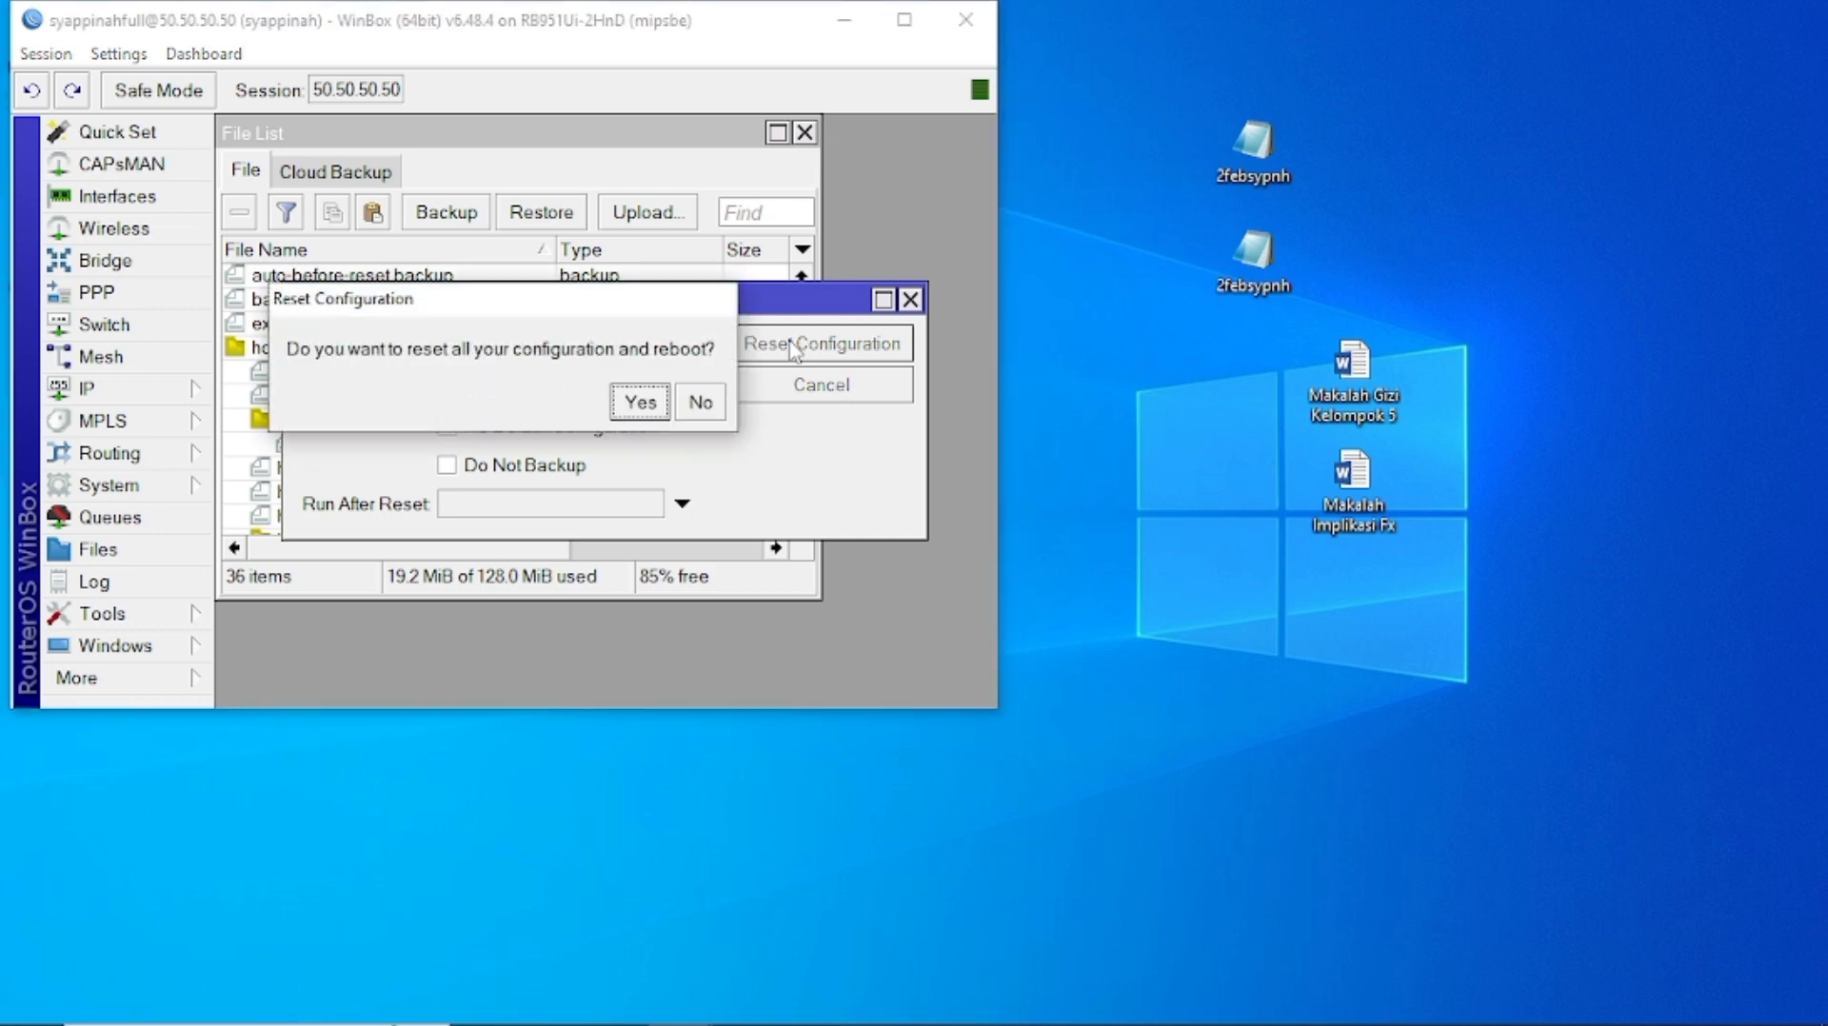
left_click(638, 402)
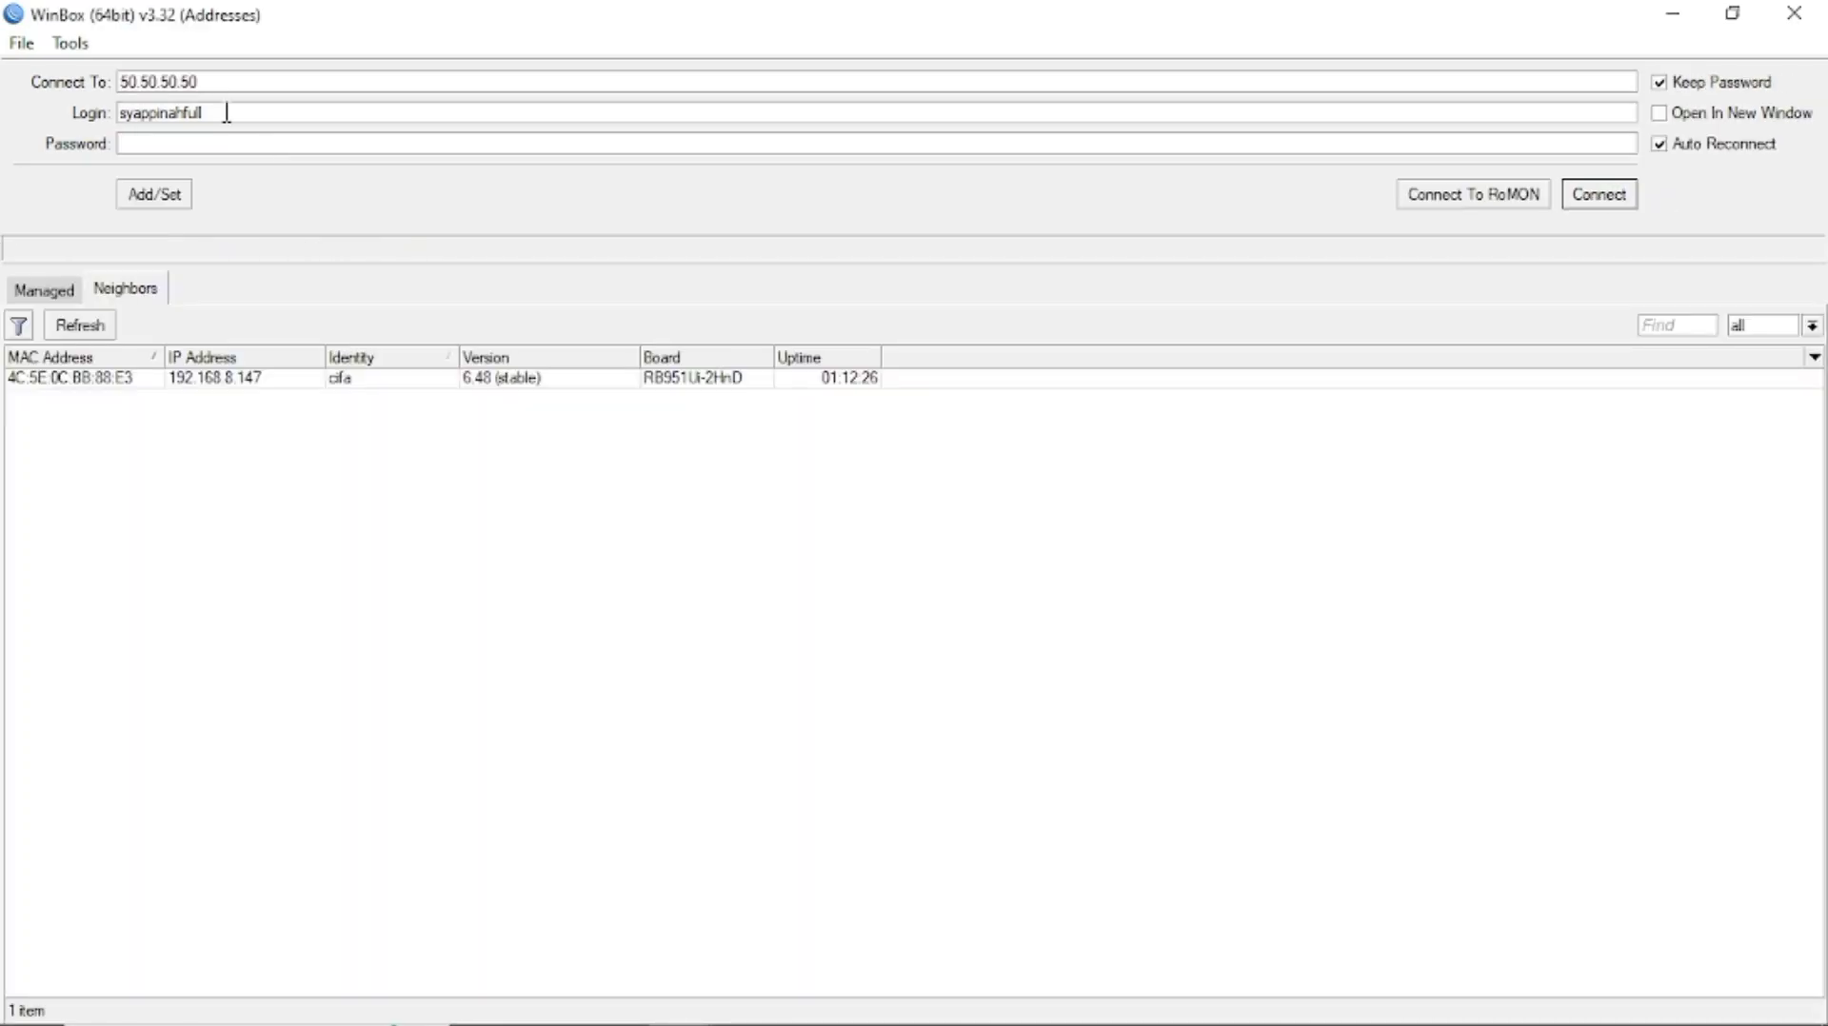
Clear the login and address fields, refresh neighbors, and connect to the reset router as admin.
key("ctrl+a")
key("BackSpace")
key("ctrl+a")
key("BackSpace")
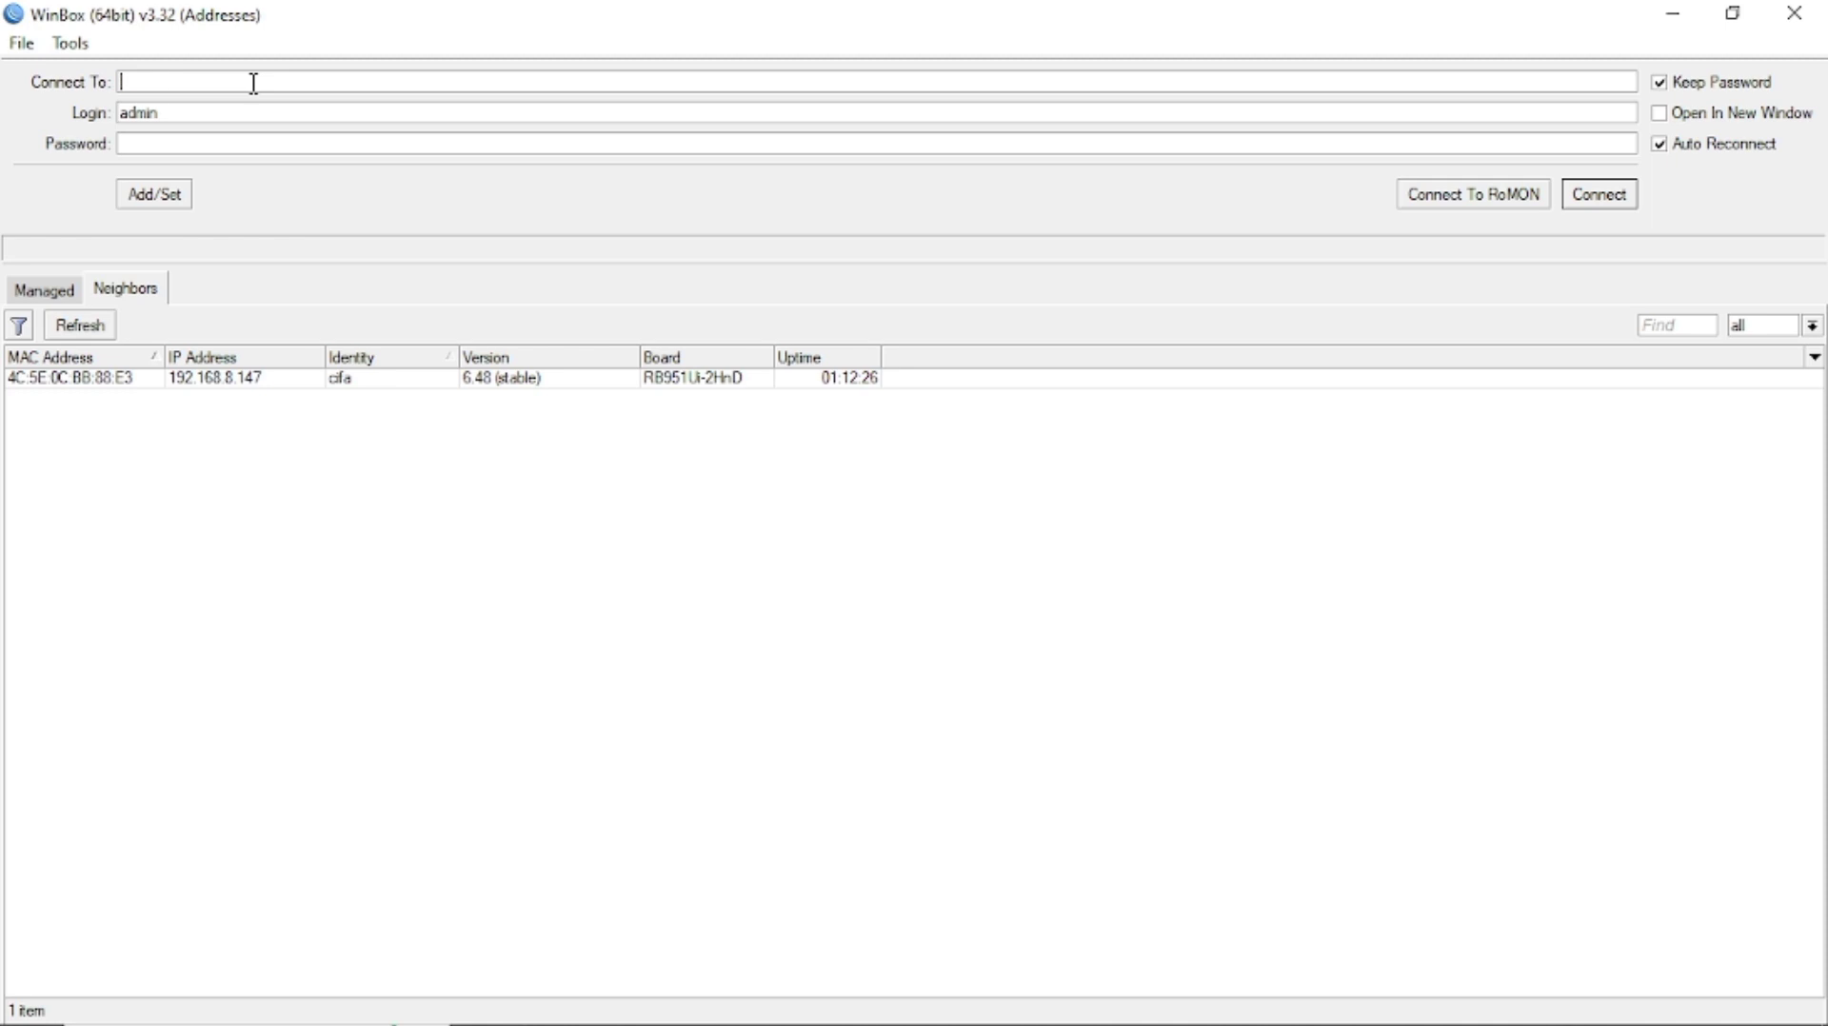
left_click(95, 325)
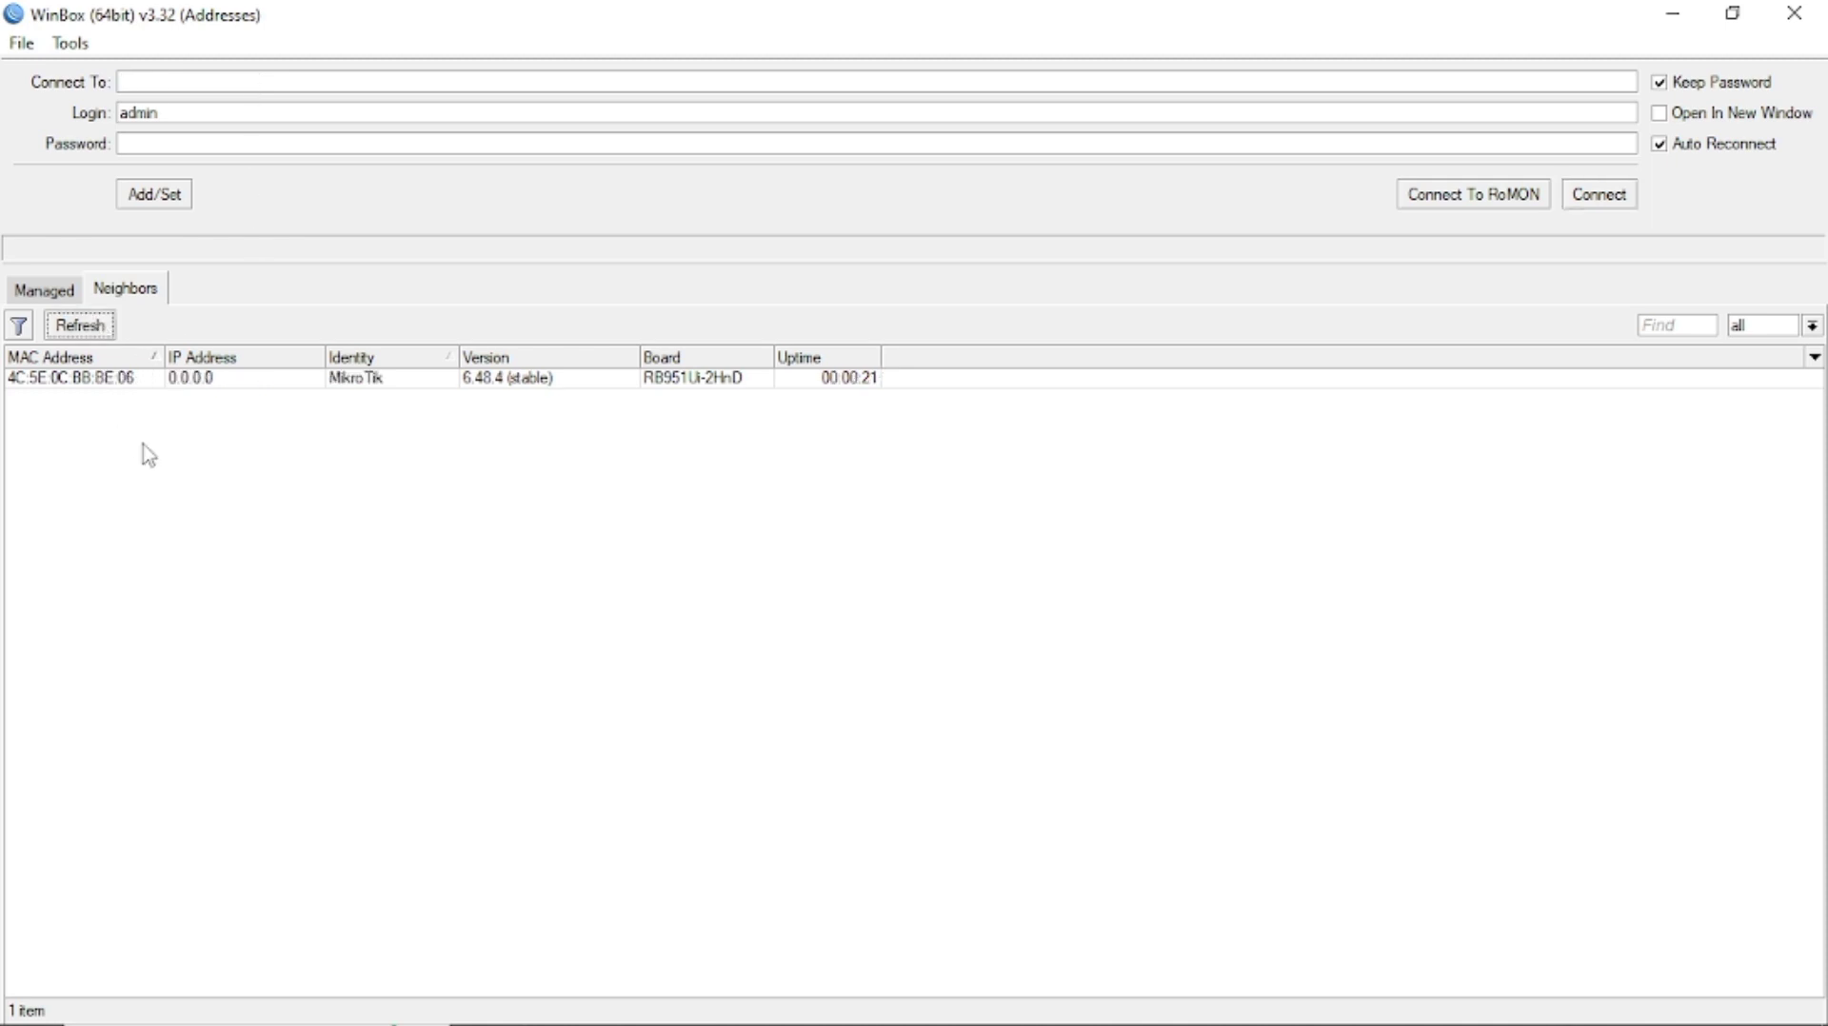
left_click(195, 378)
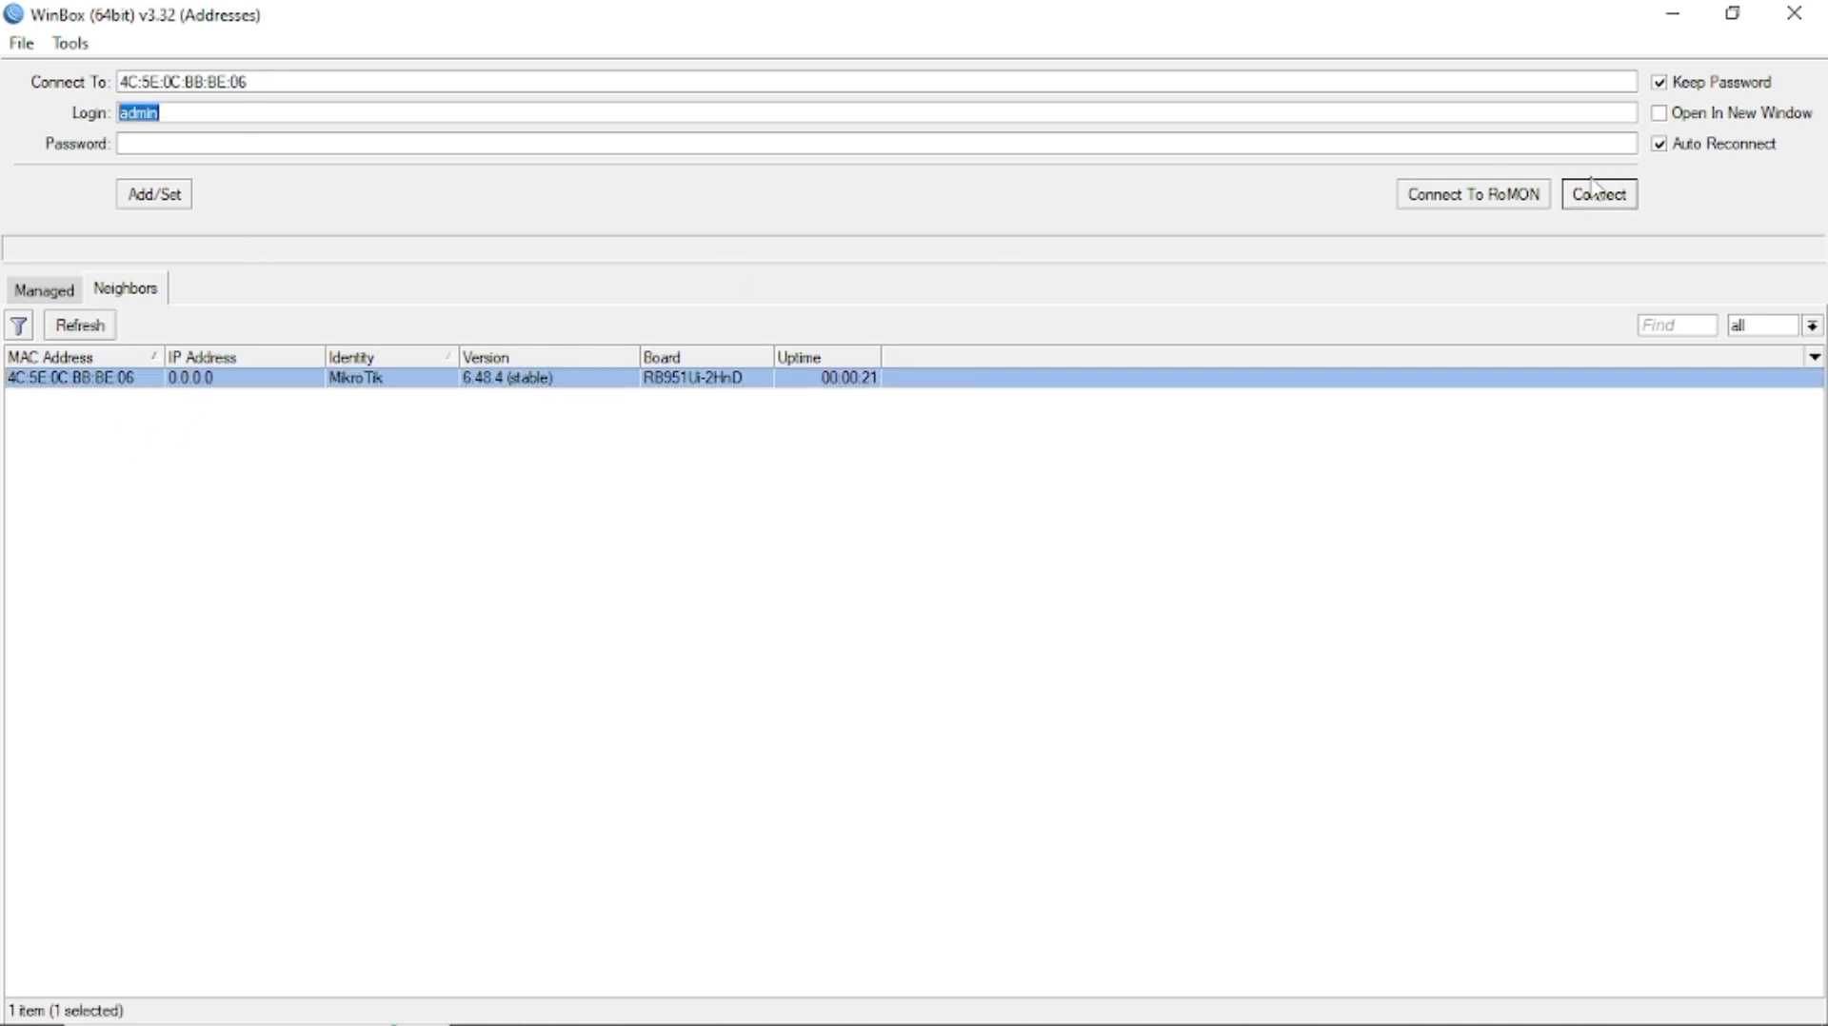
left_click(1599, 196)
Upload lantai5.rsc from the computer into the router's Files list.
left_click(96, 653)
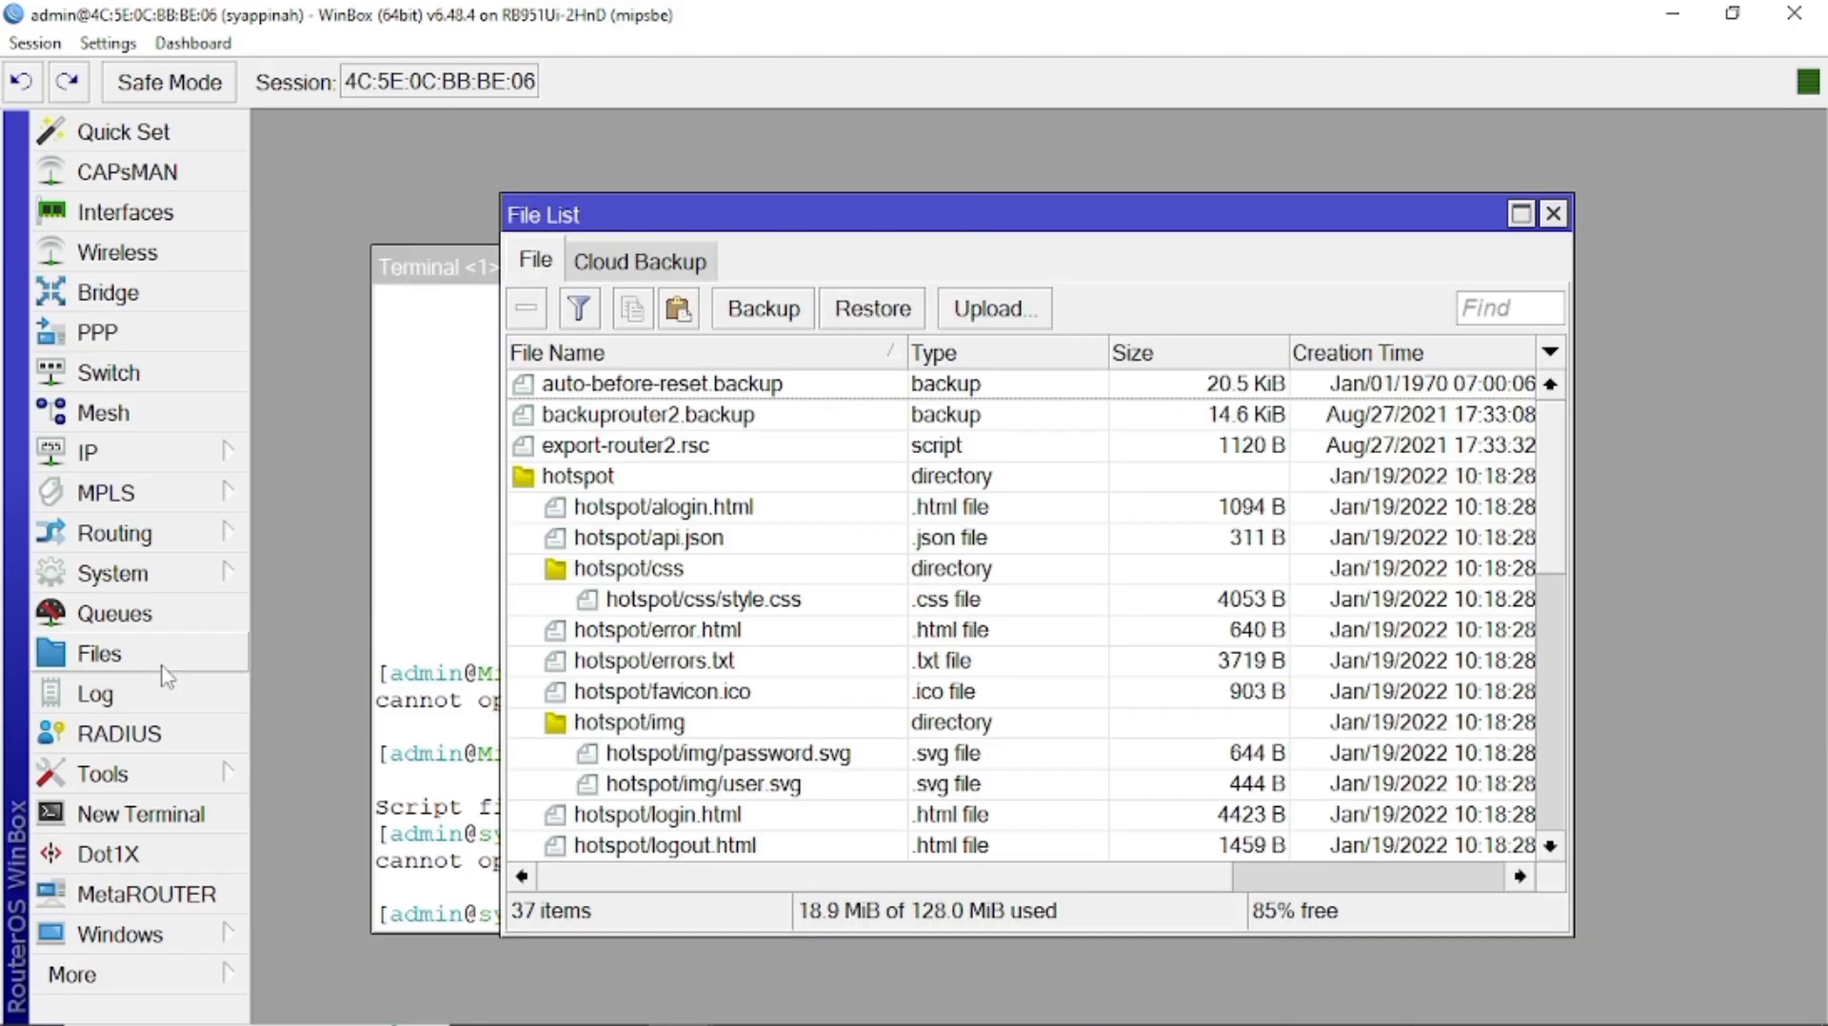
scroll(645, 412, "down", 5)
left_click(973, 308)
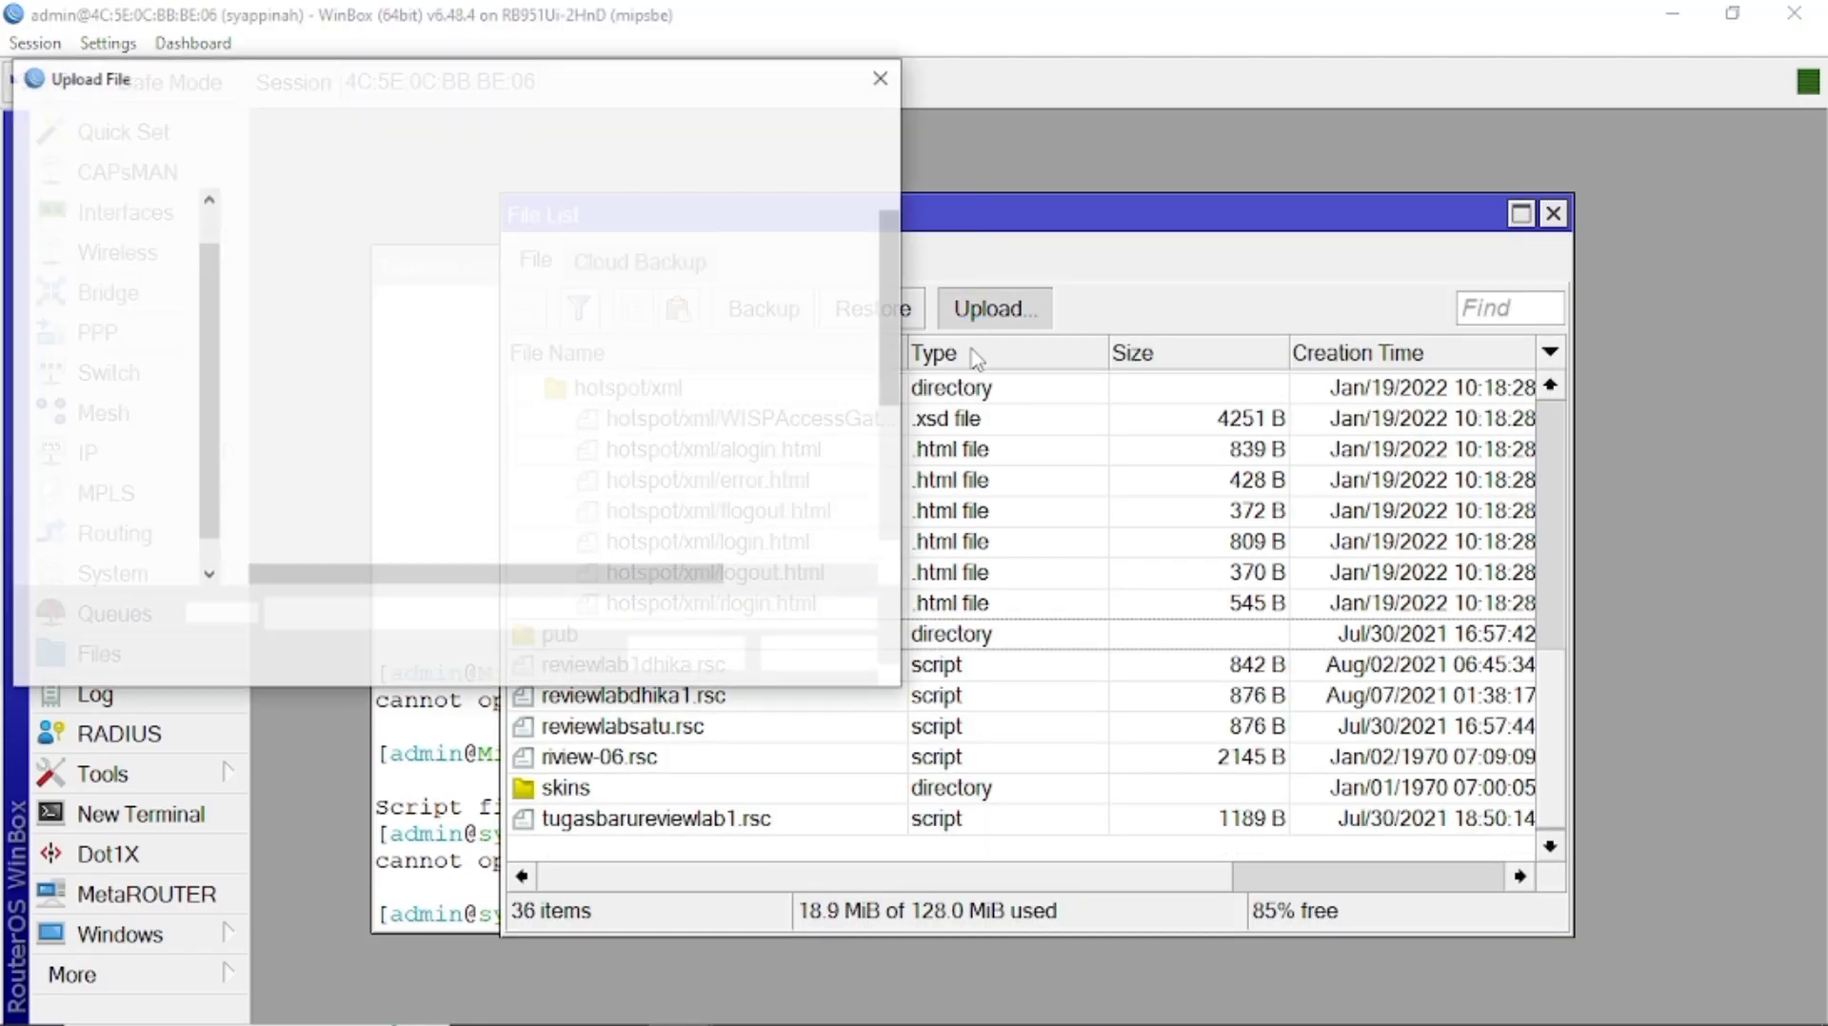
left_click_drag(893, 333, 893, 499)
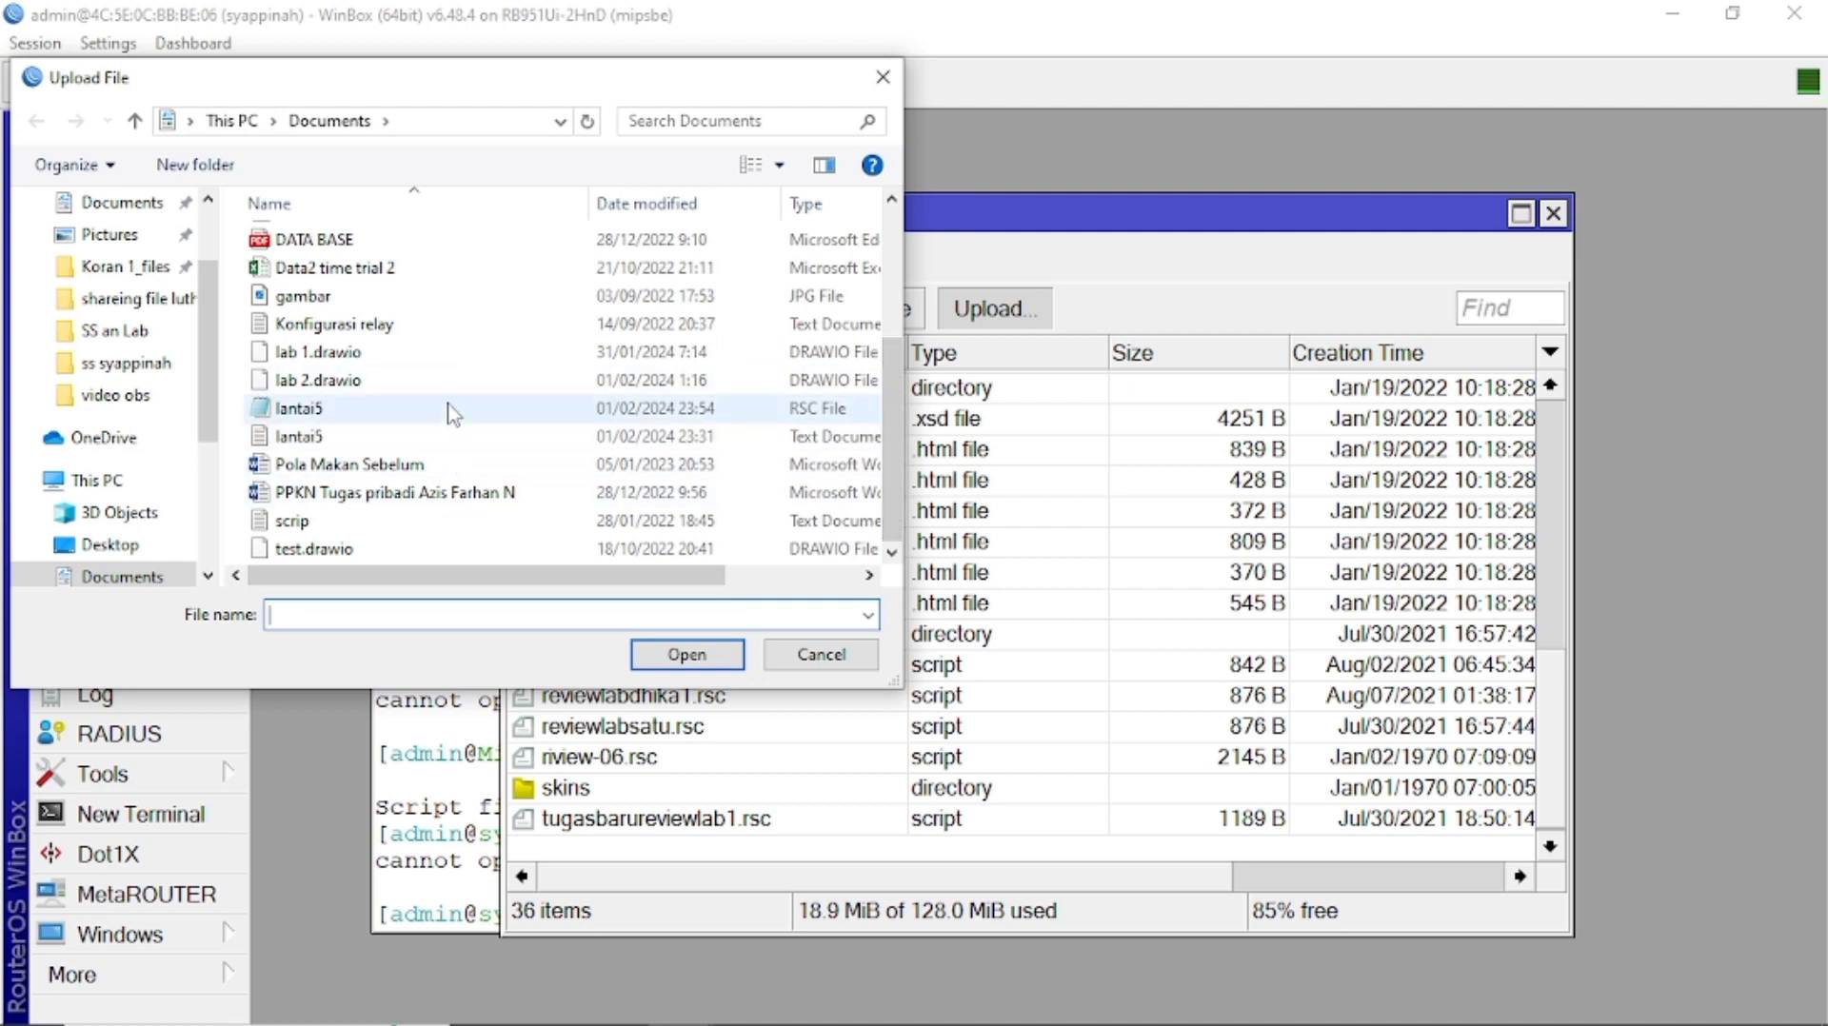
left_click(452, 413)
left_click(687, 655)
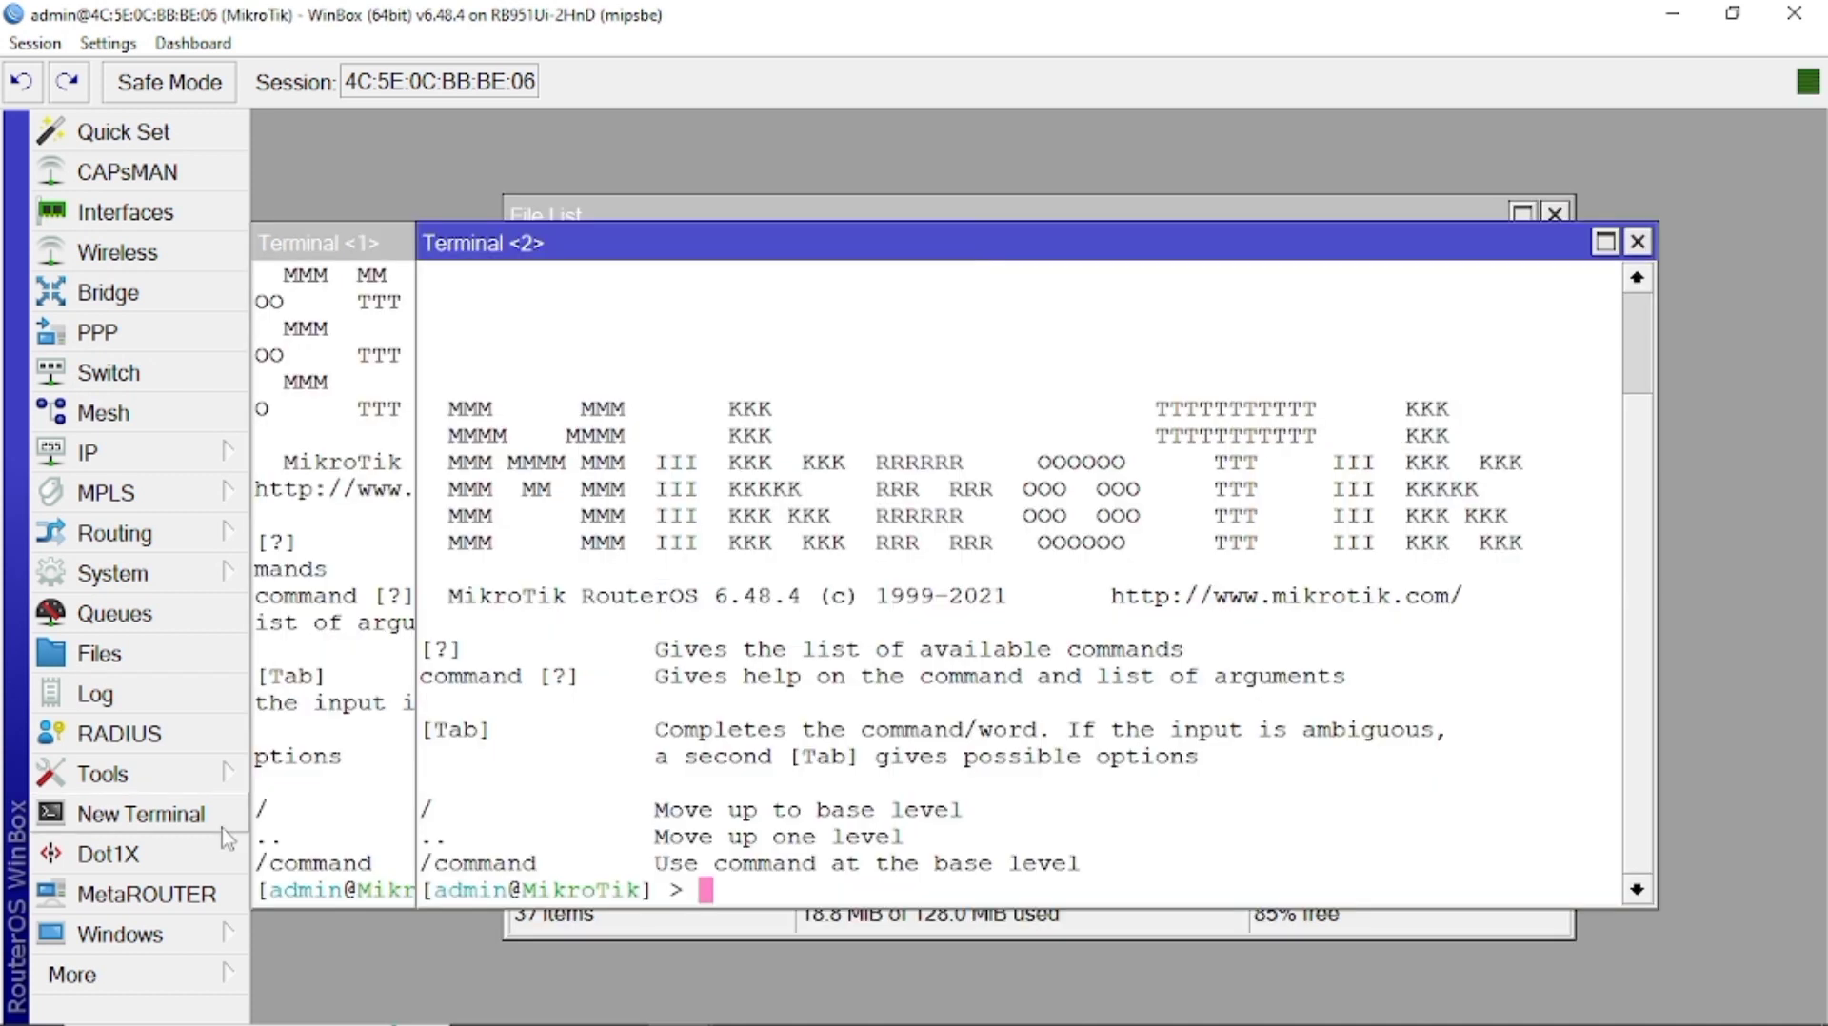
Clear the terminal and run import file-name=lantai5.rsc.
key("ctrl+l")
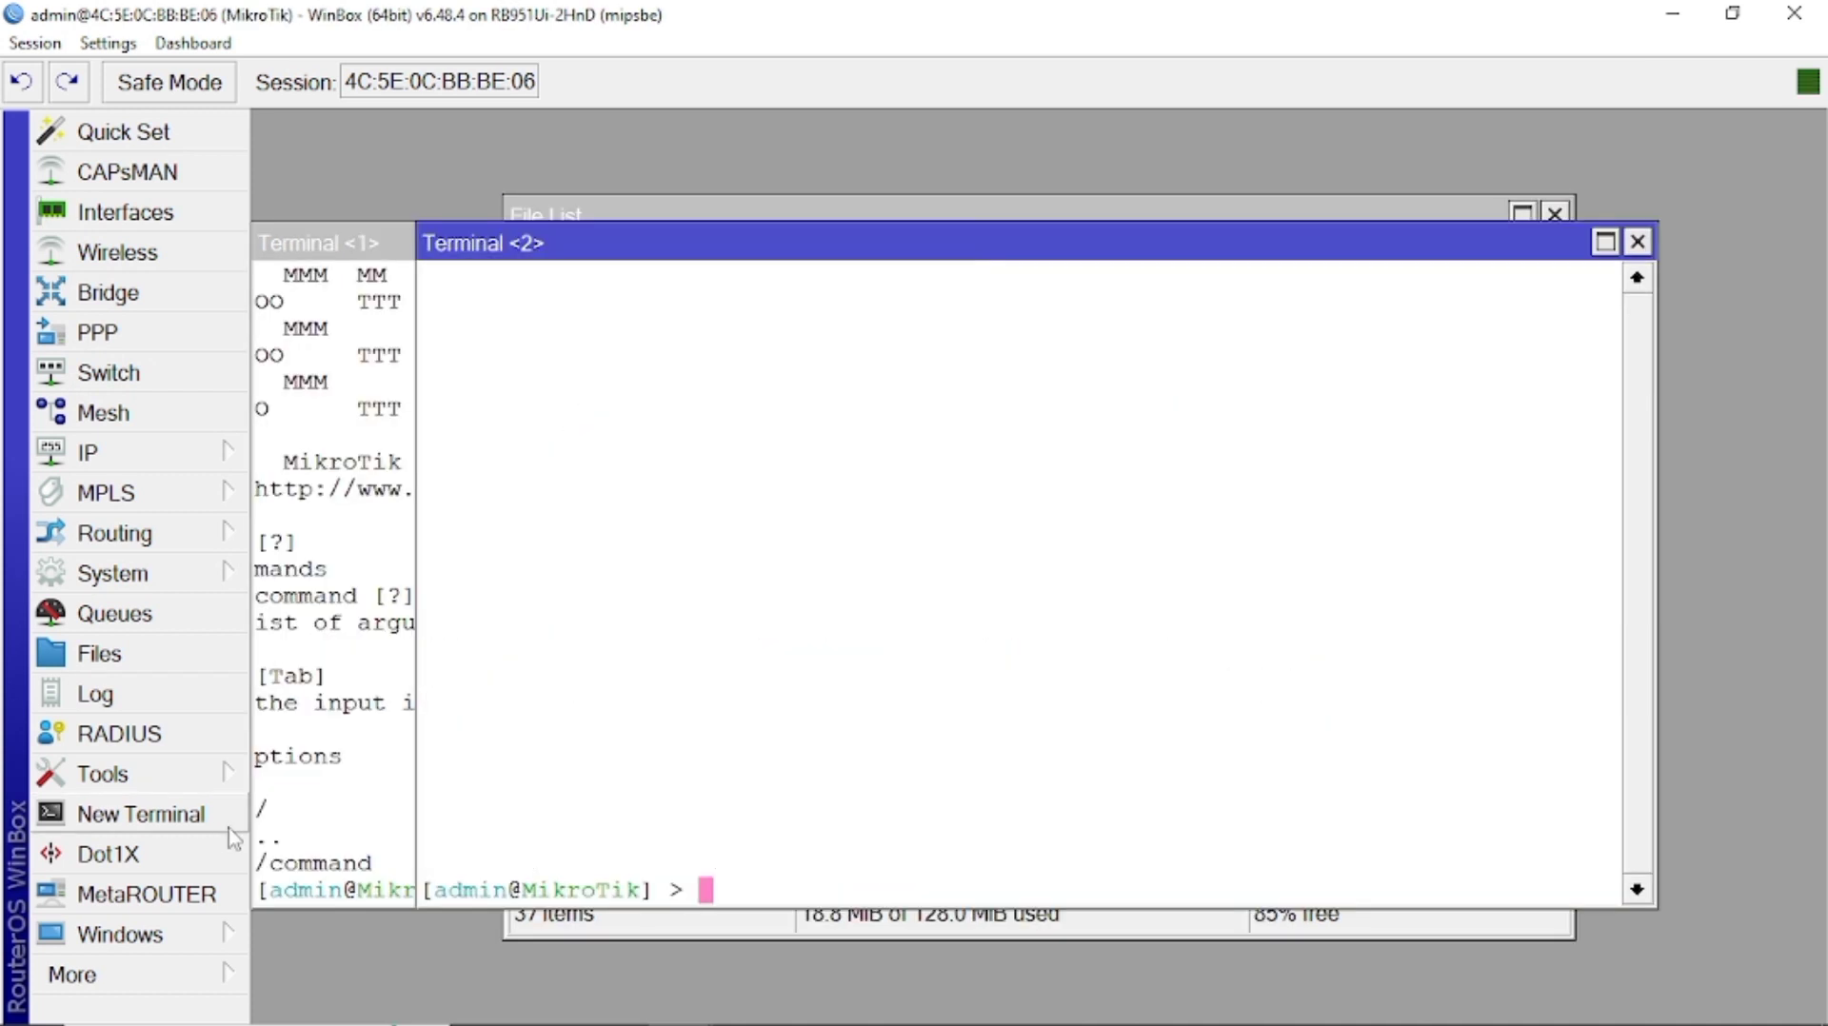
type("import ")
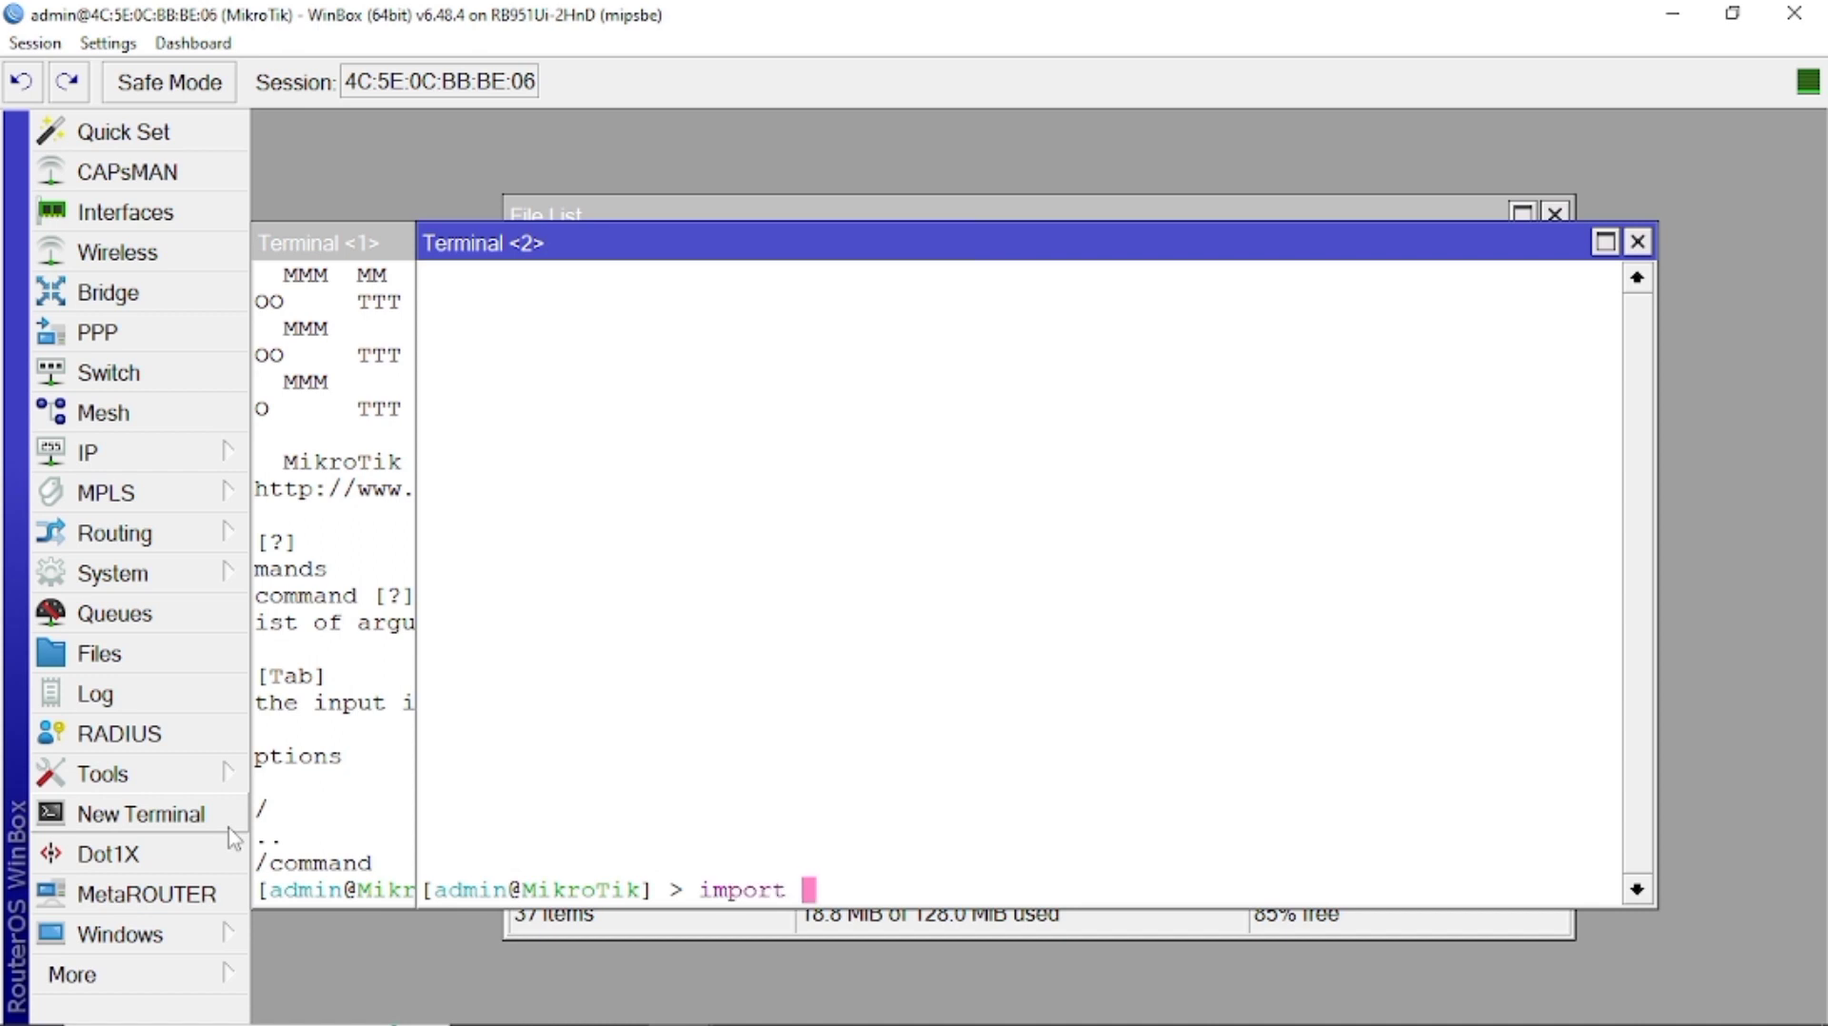
type("fi")
key("Tab")
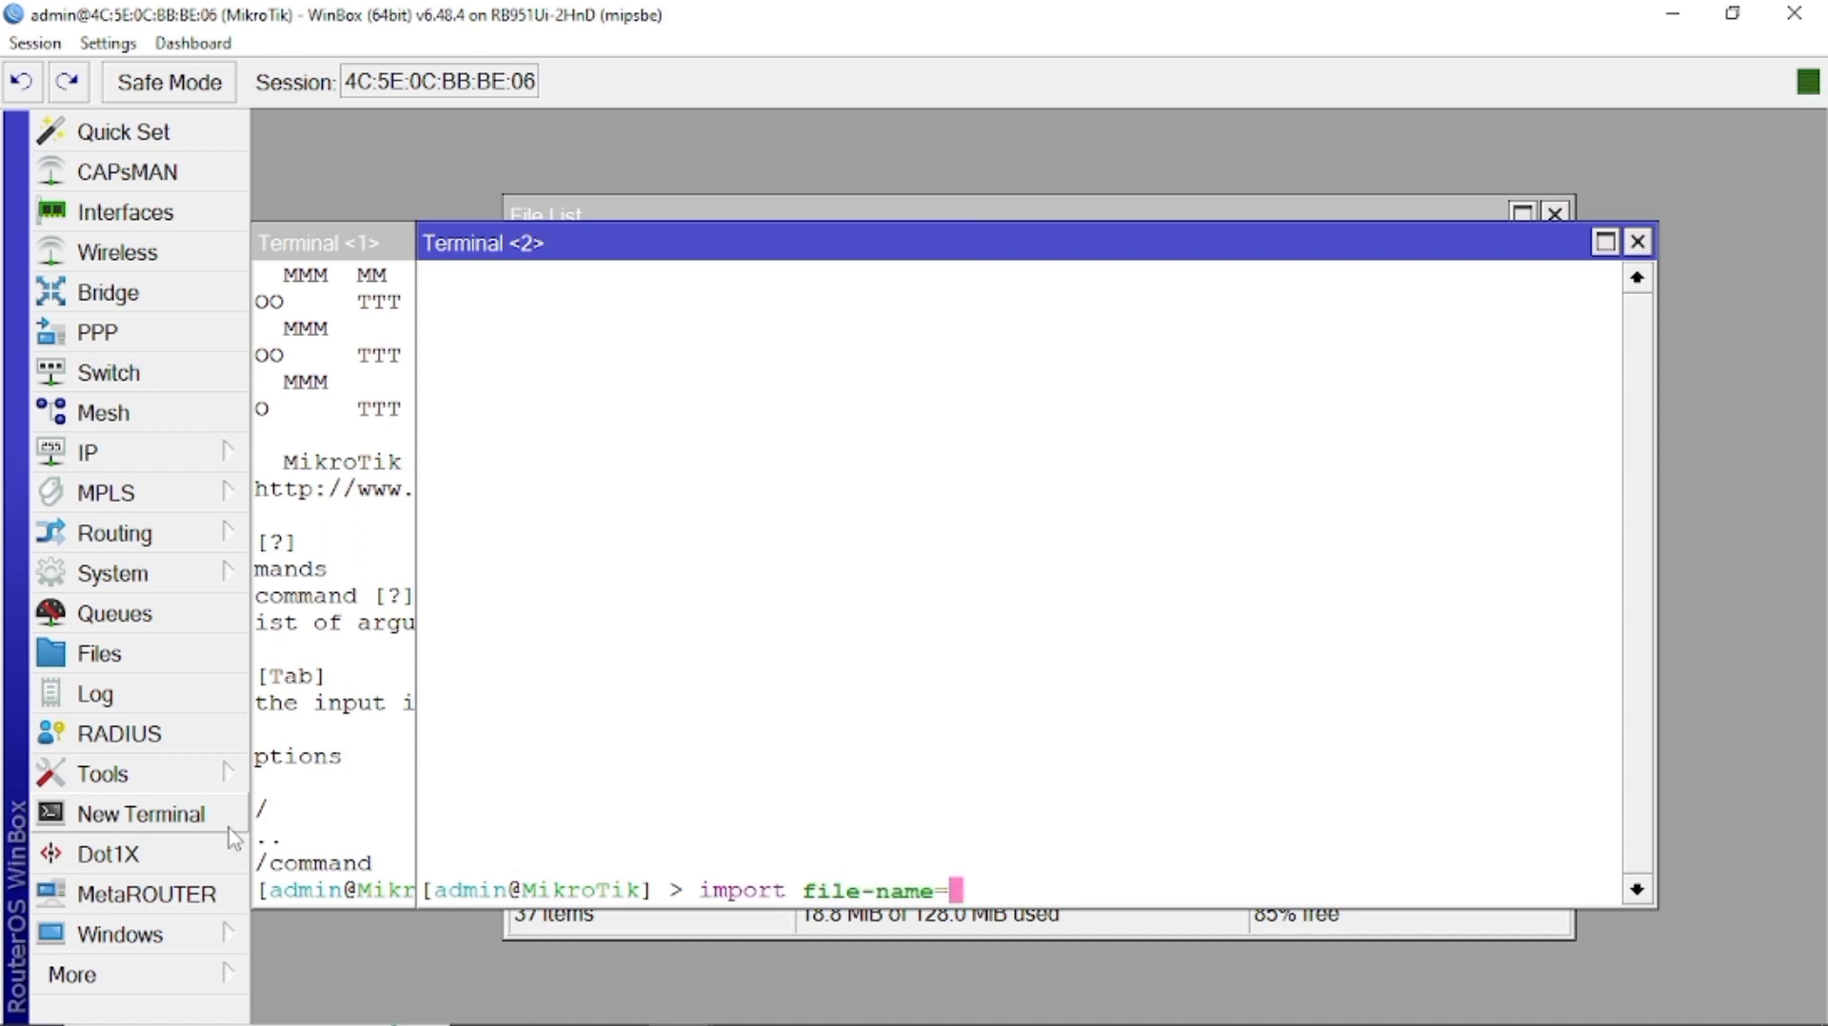
type("1")
type("a")
key("Tab")
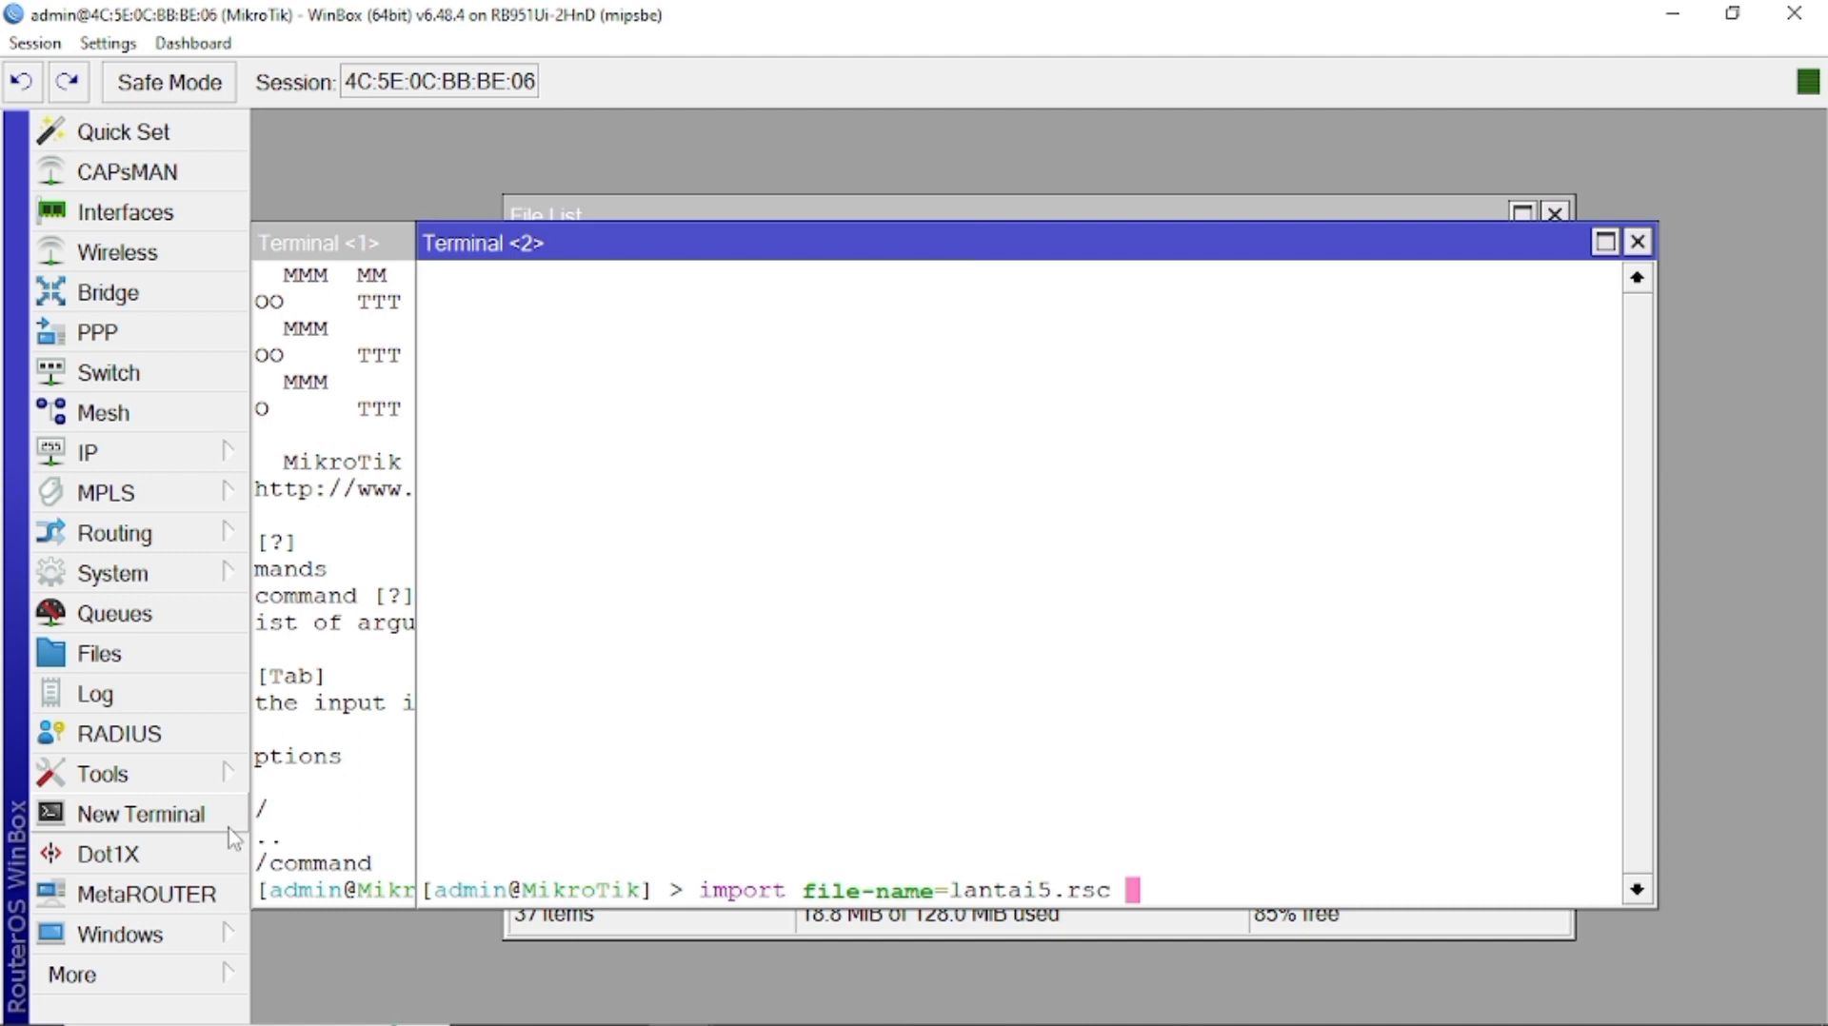
key("Return")
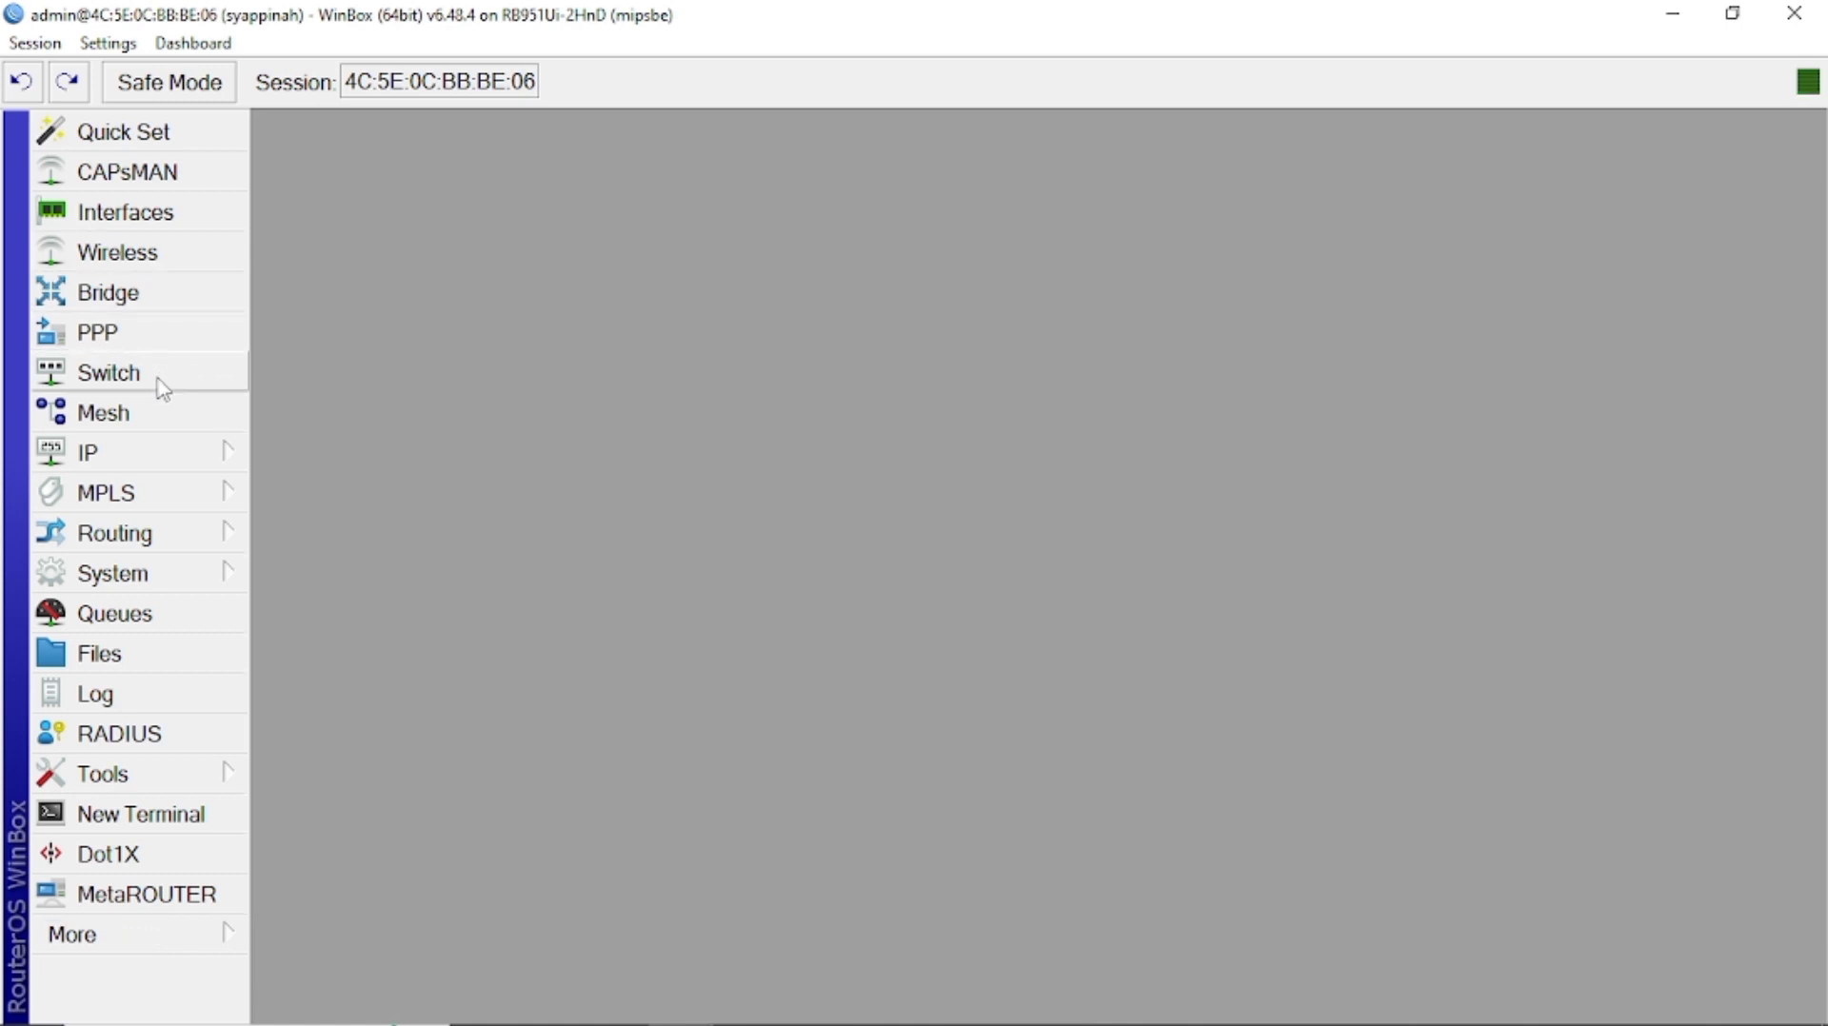
Open IP > Addresses and select the imported 60.60.60.60/24 entry on ether1.
left_click(158, 453)
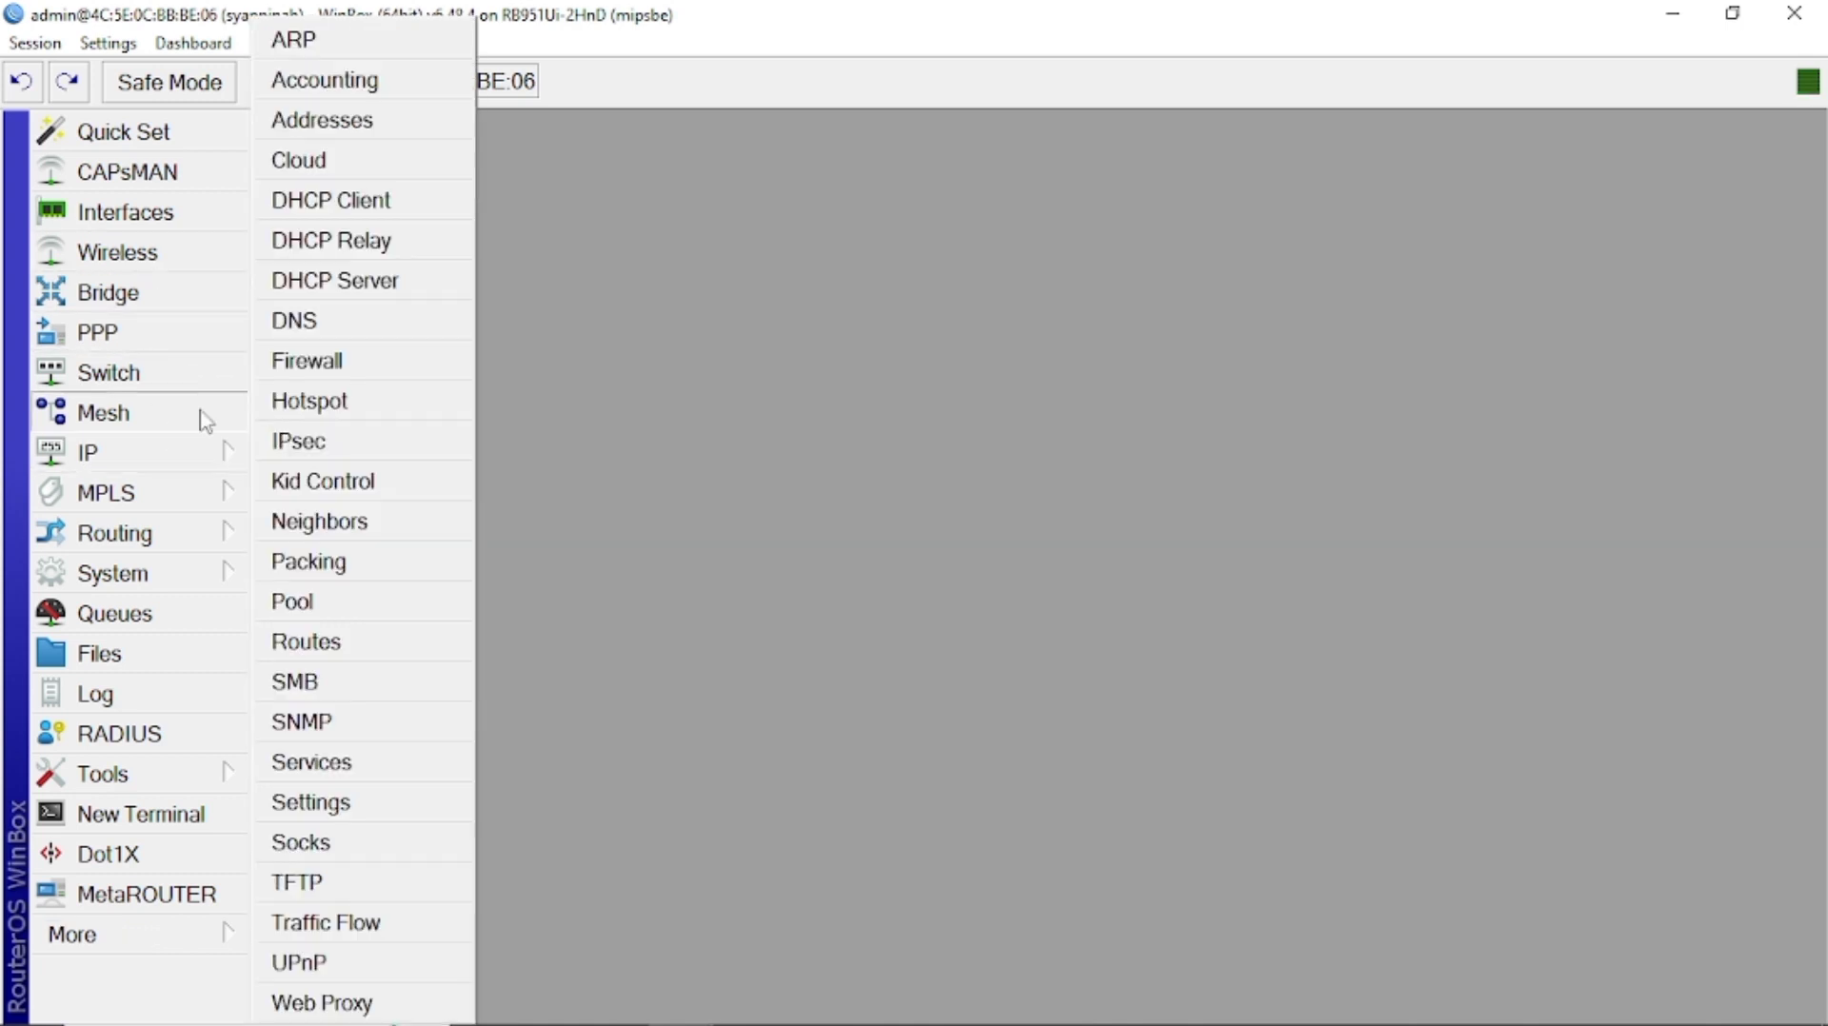
left_click(359, 123)
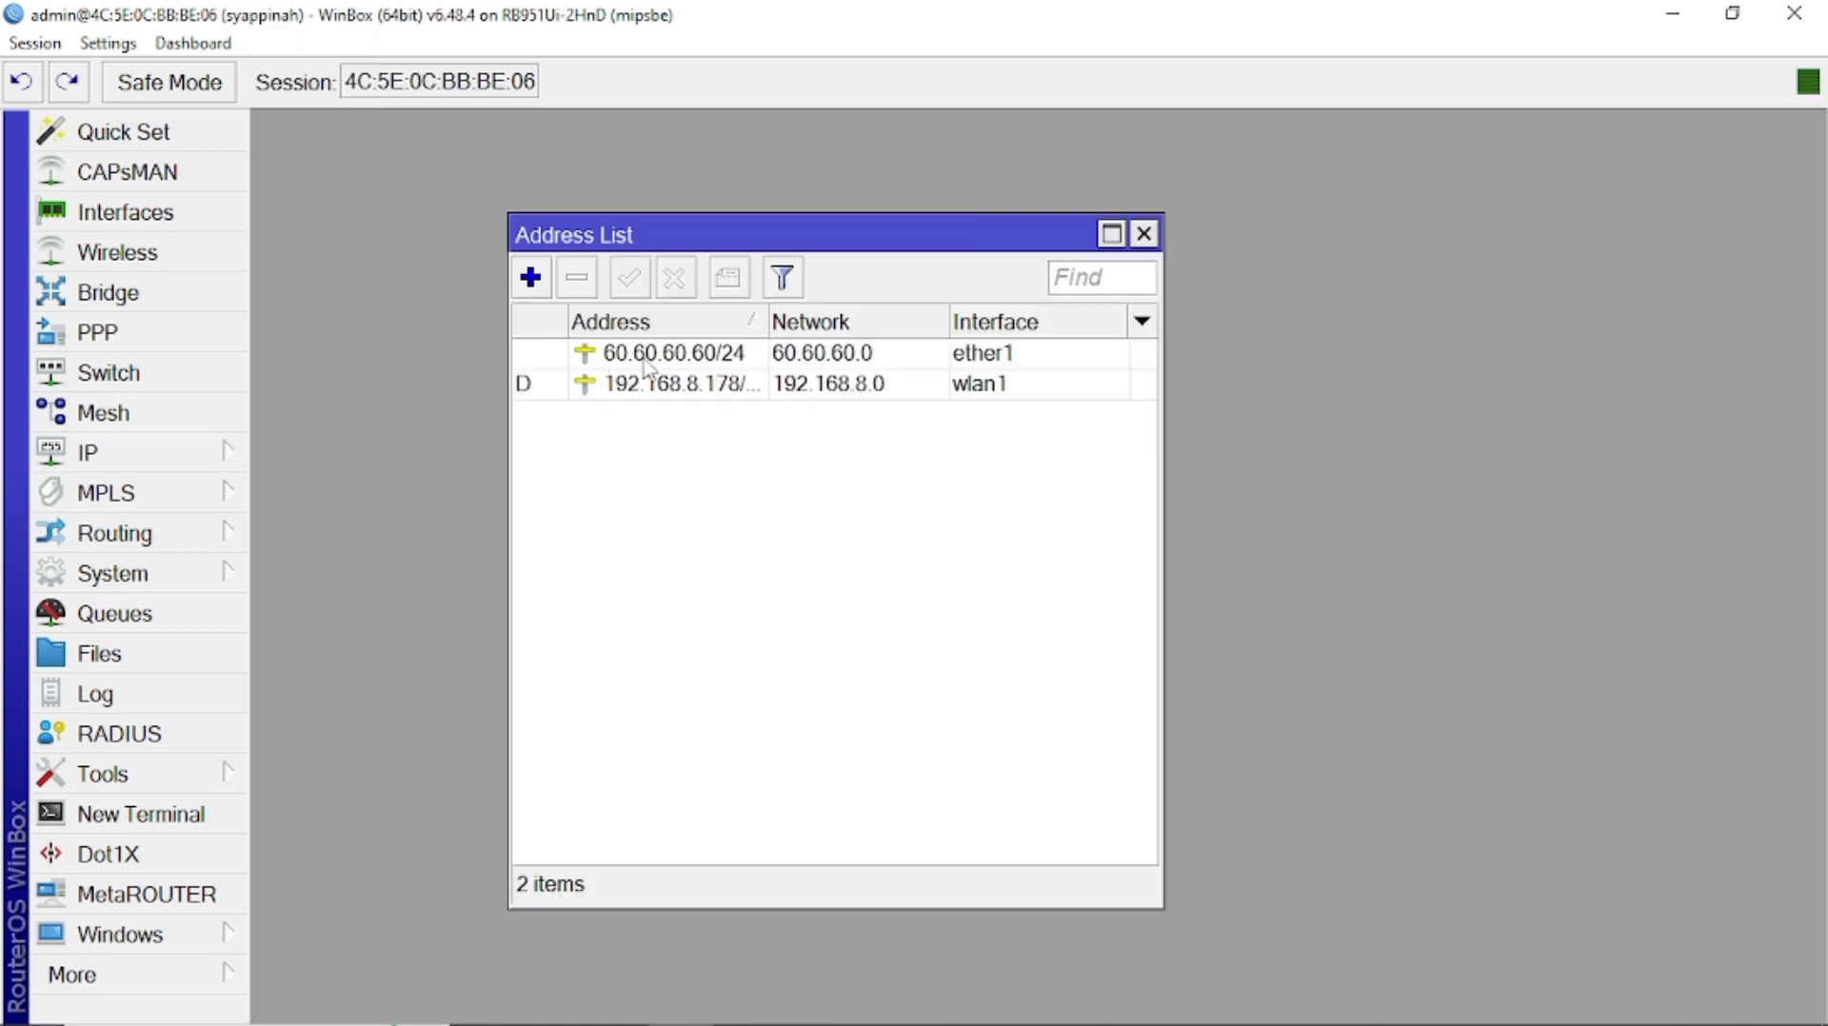
left_click(647, 365)
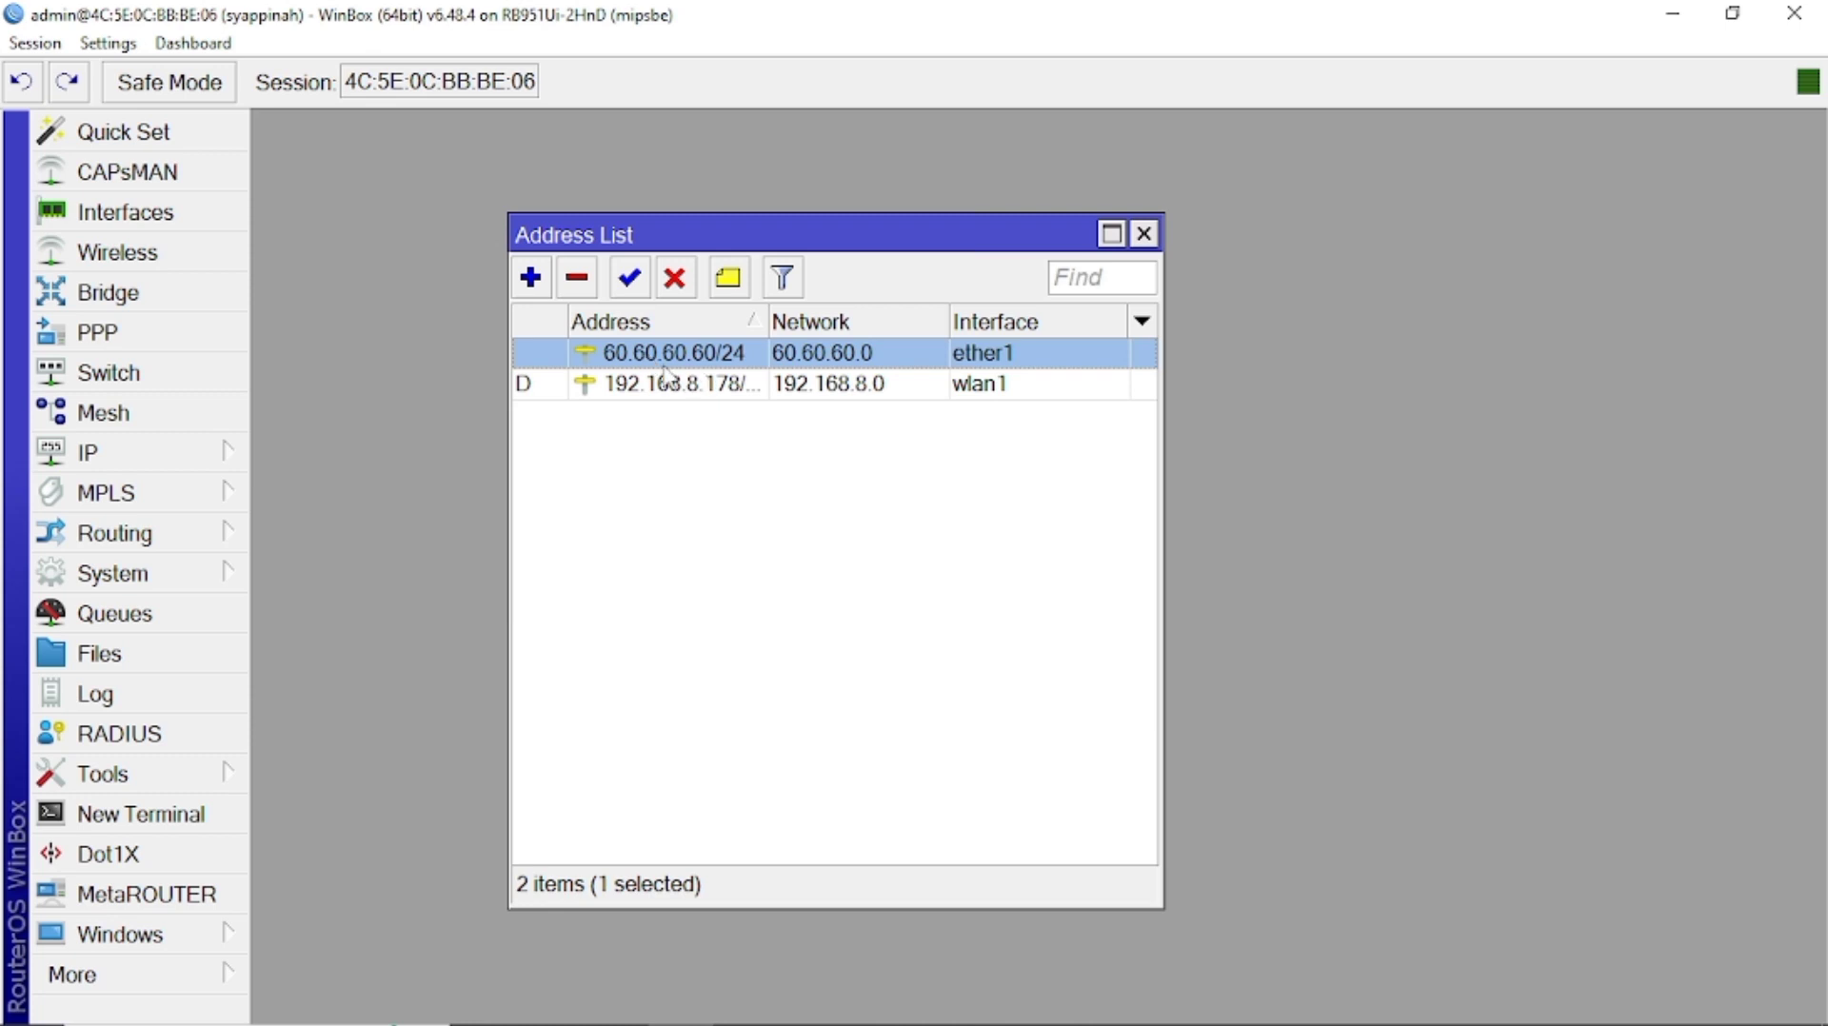